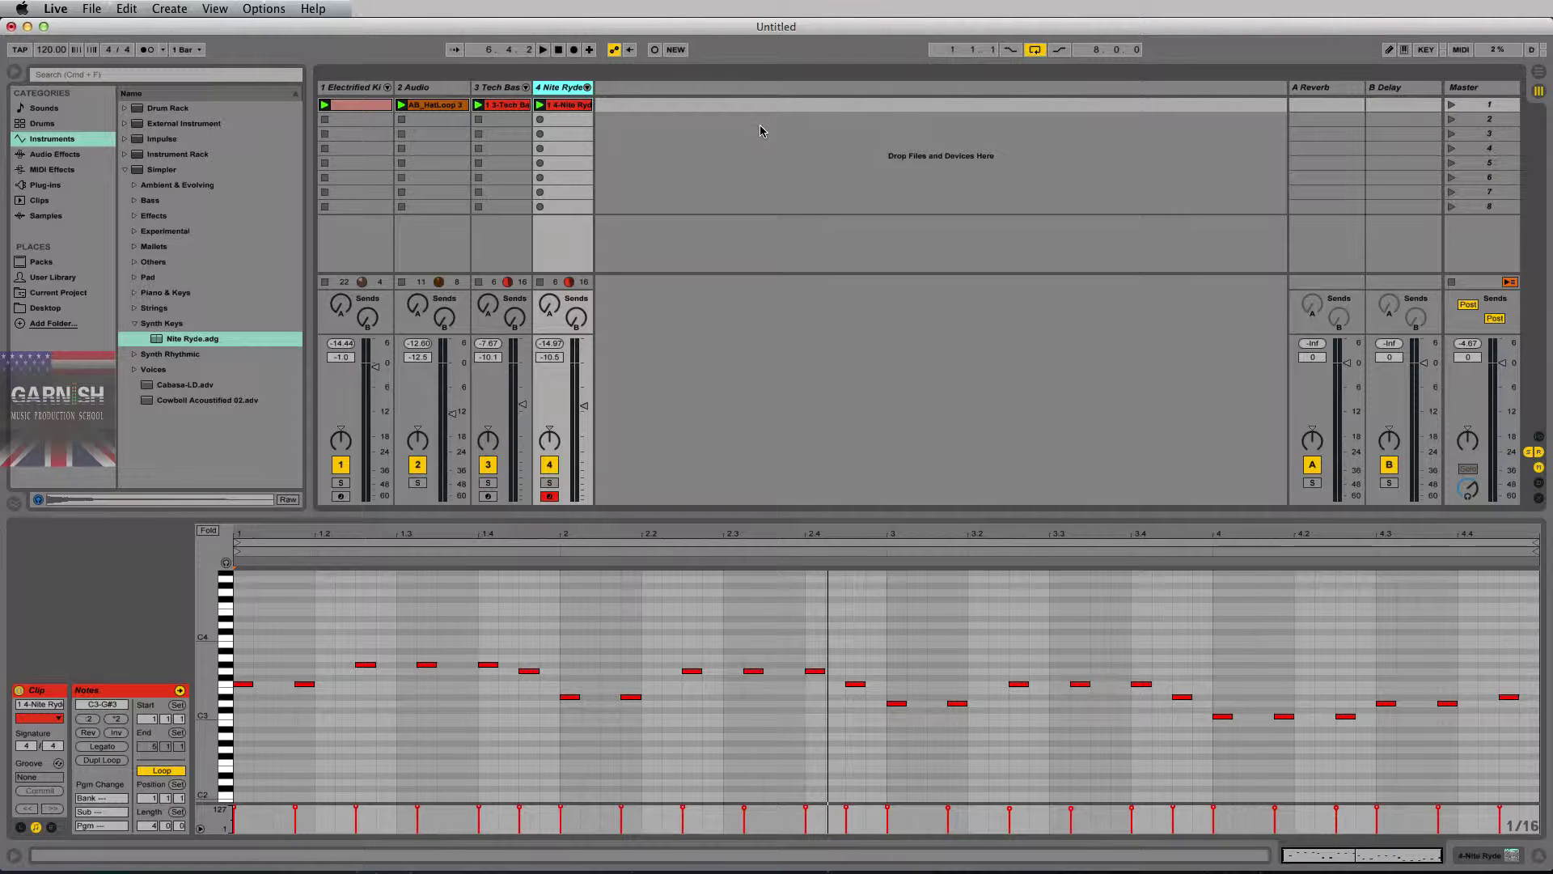
# Open Preferences with Cmd+comma, reposition the window, then close it.
pyautogui.press('super+comma')
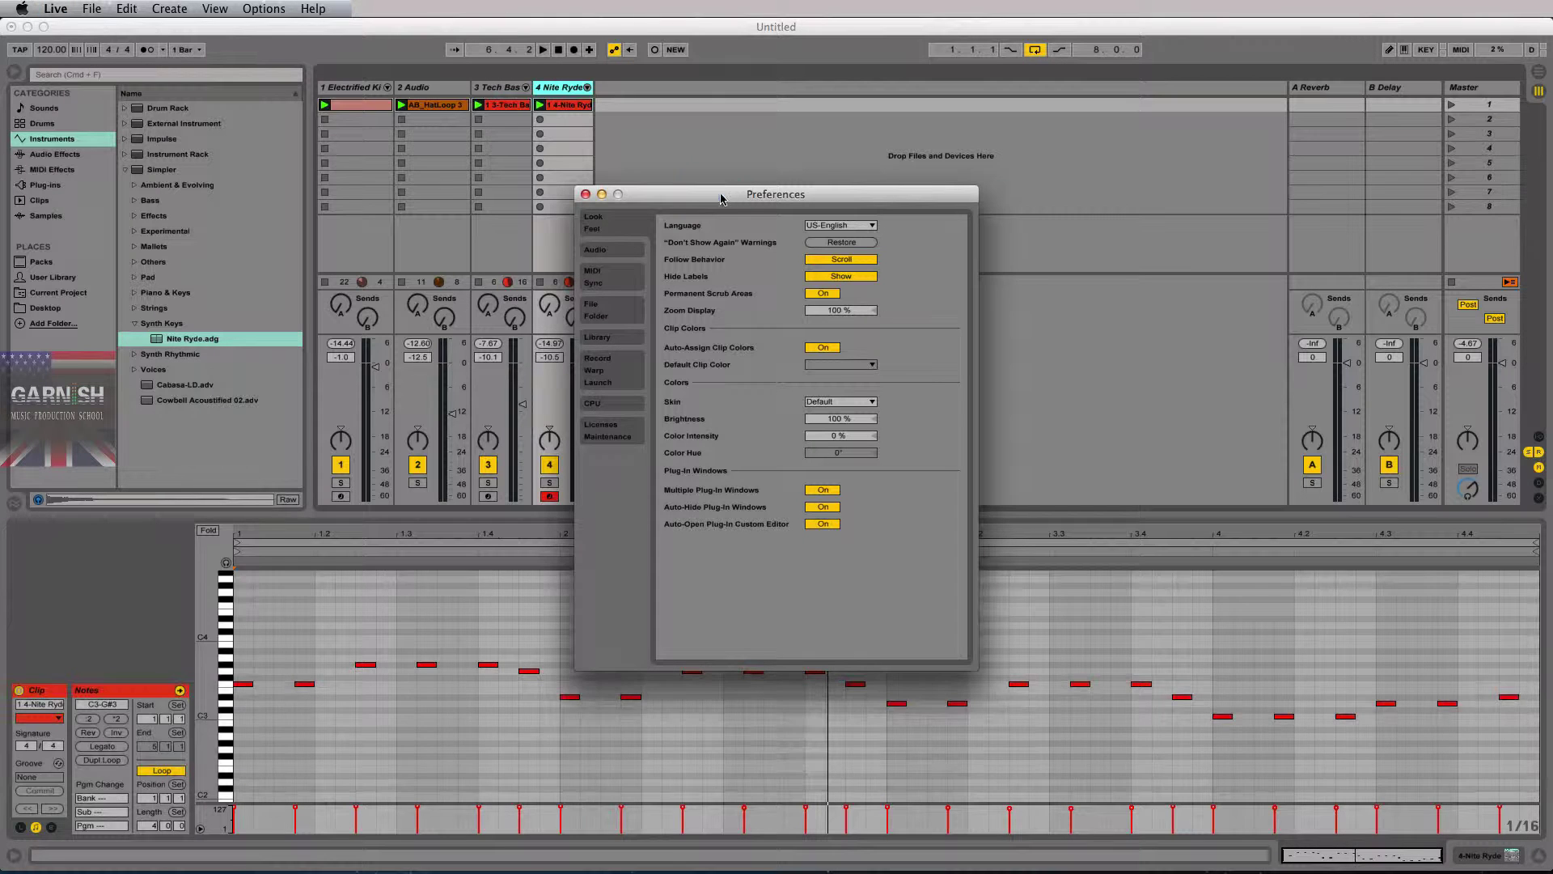
pyautogui.moveTo(722, 199); pyautogui.dragTo(759, 141)
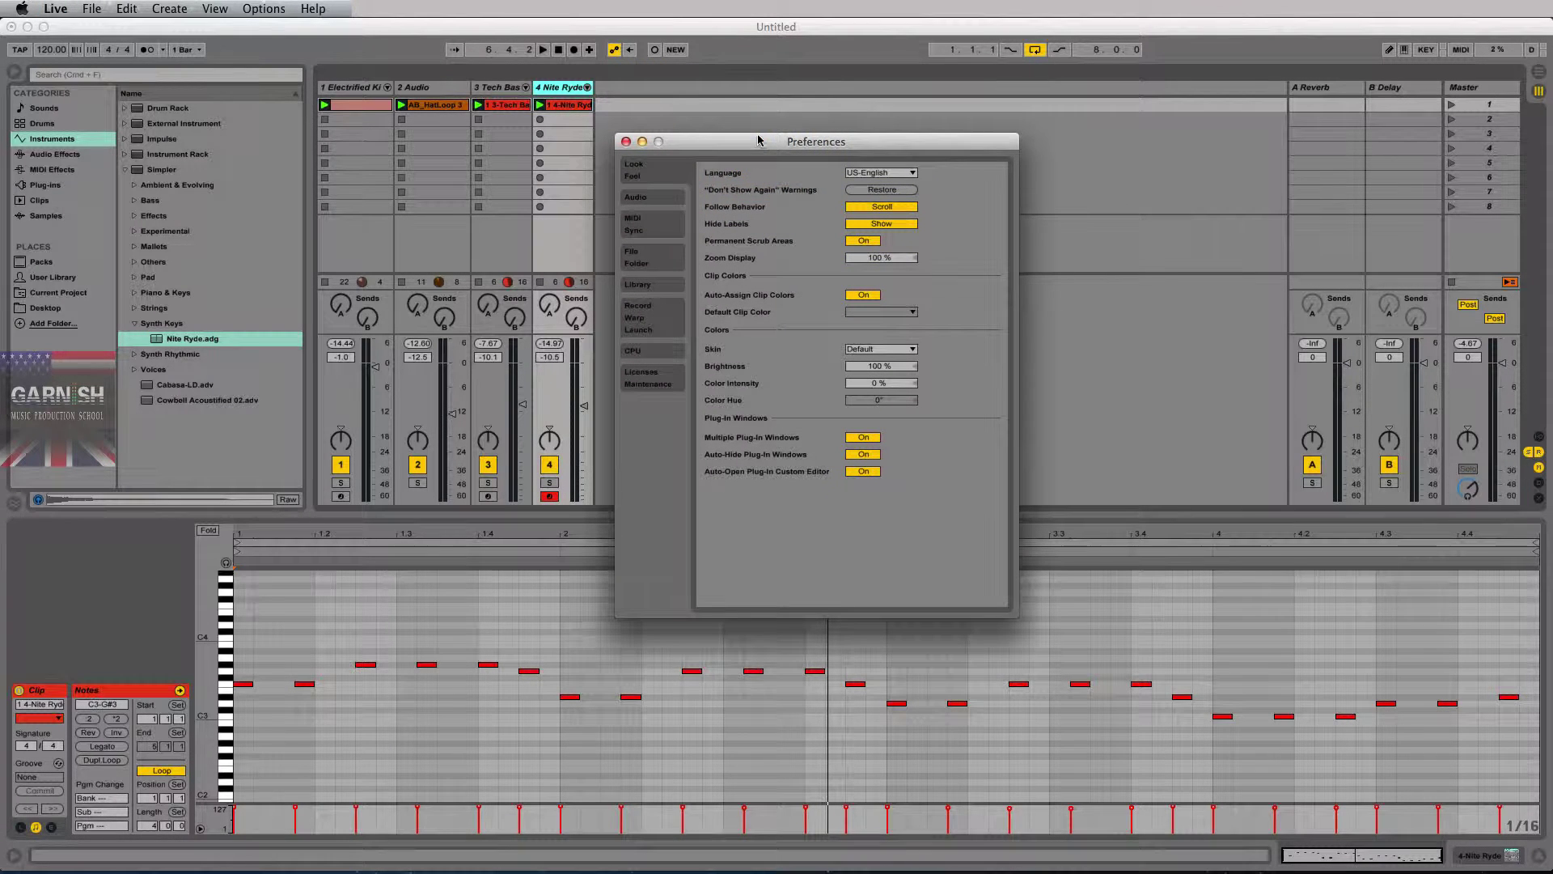
pyautogui.moveTo(720, 143); pyautogui.dragTo(721, 150)
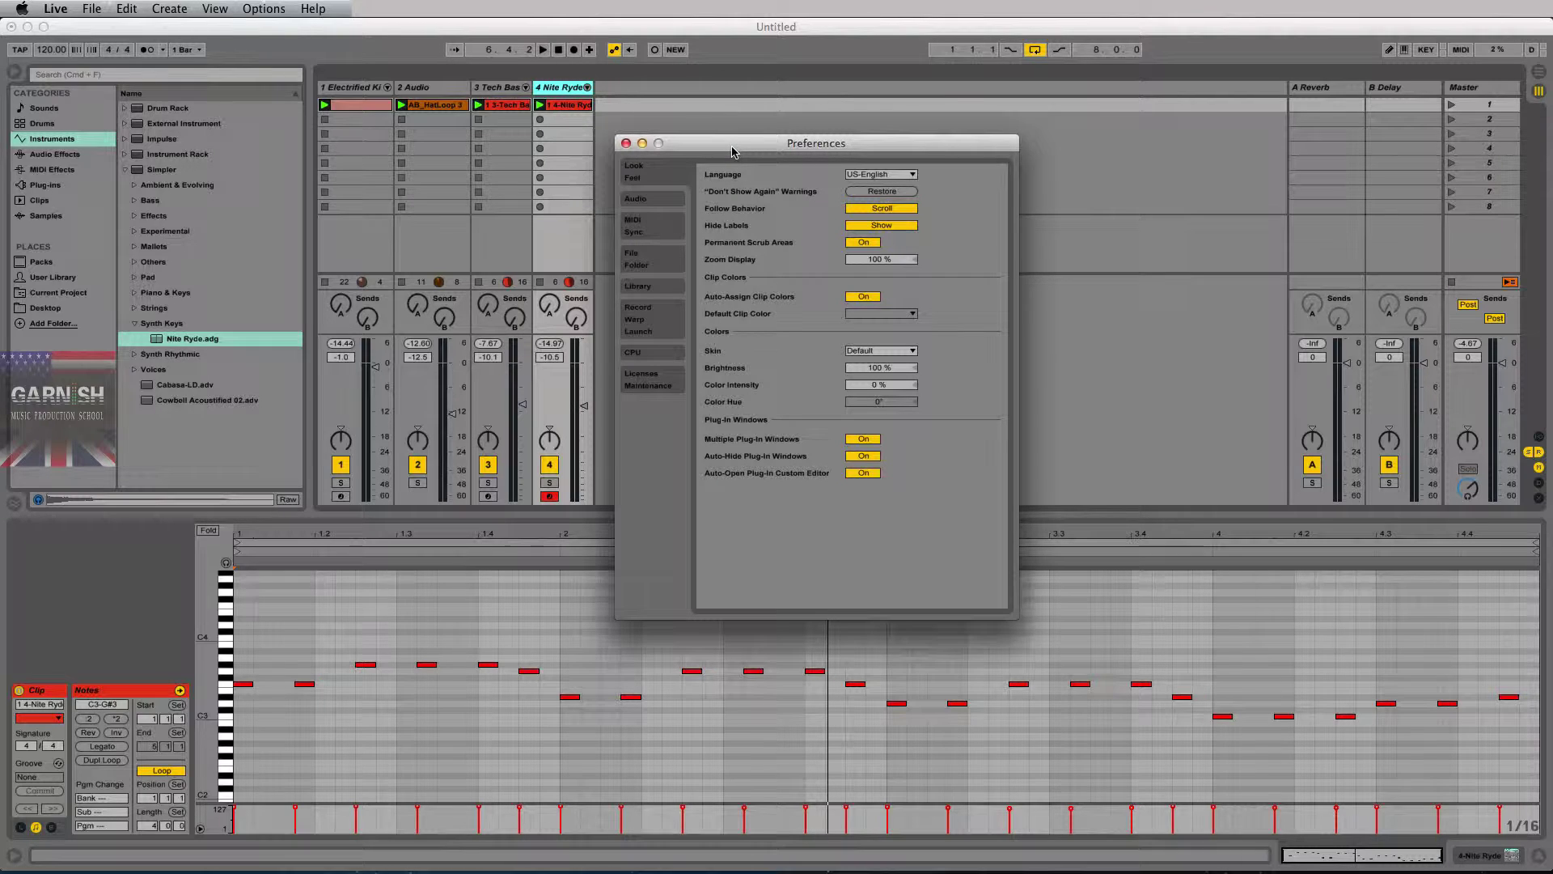
pyautogui.moveTo(732, 151); pyautogui.dragTo(731, 150)
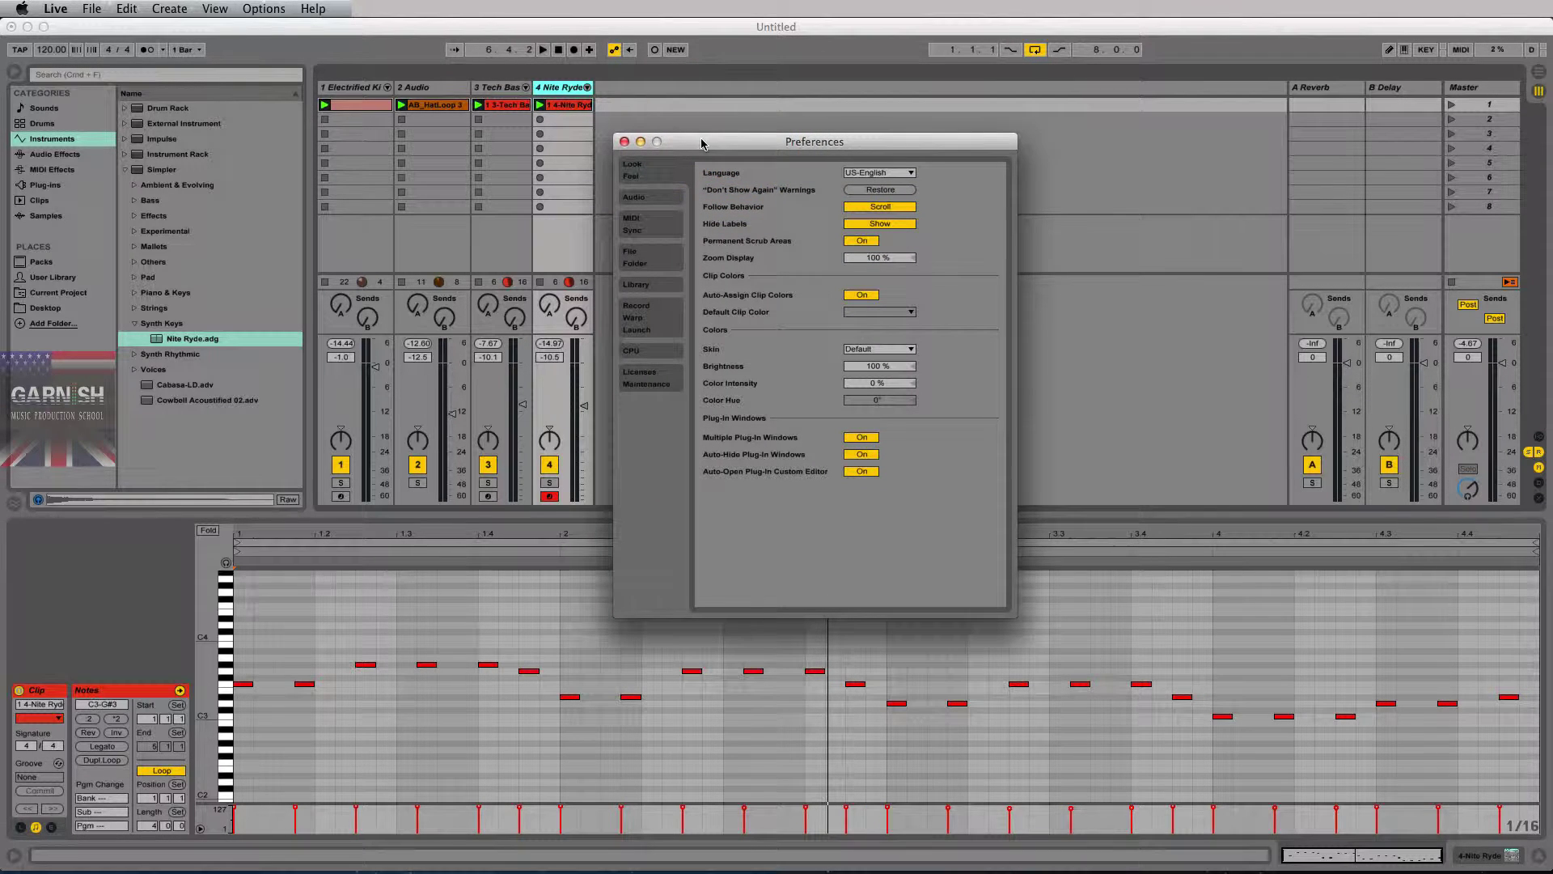
pyautogui.click(624, 142)
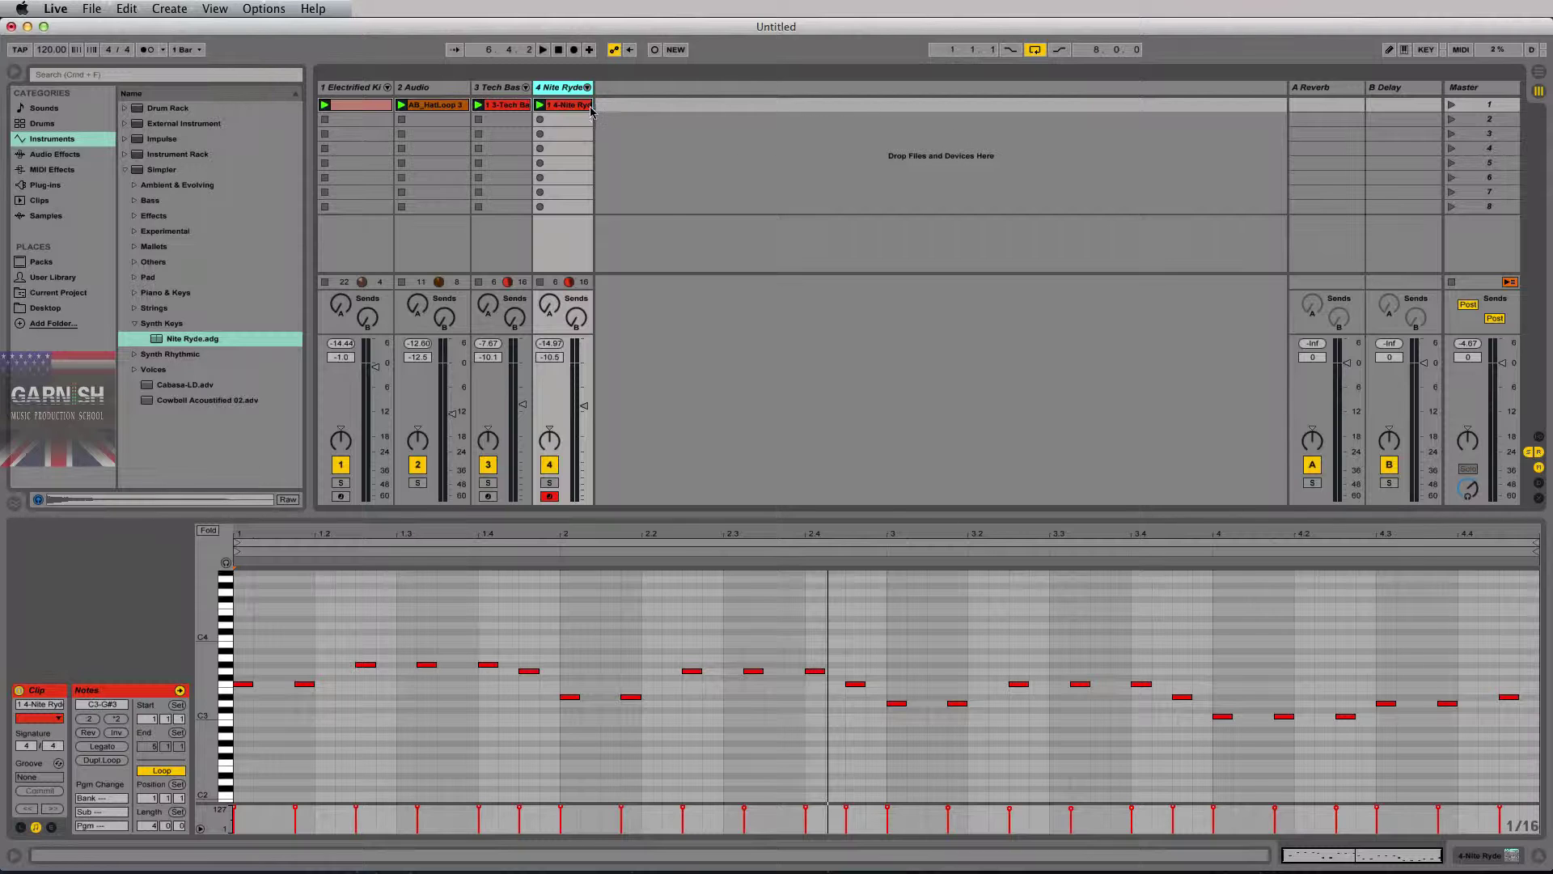
# Reopen Preferences from the application menu, move the window, and close it again.
pyautogui.click(65, 9)
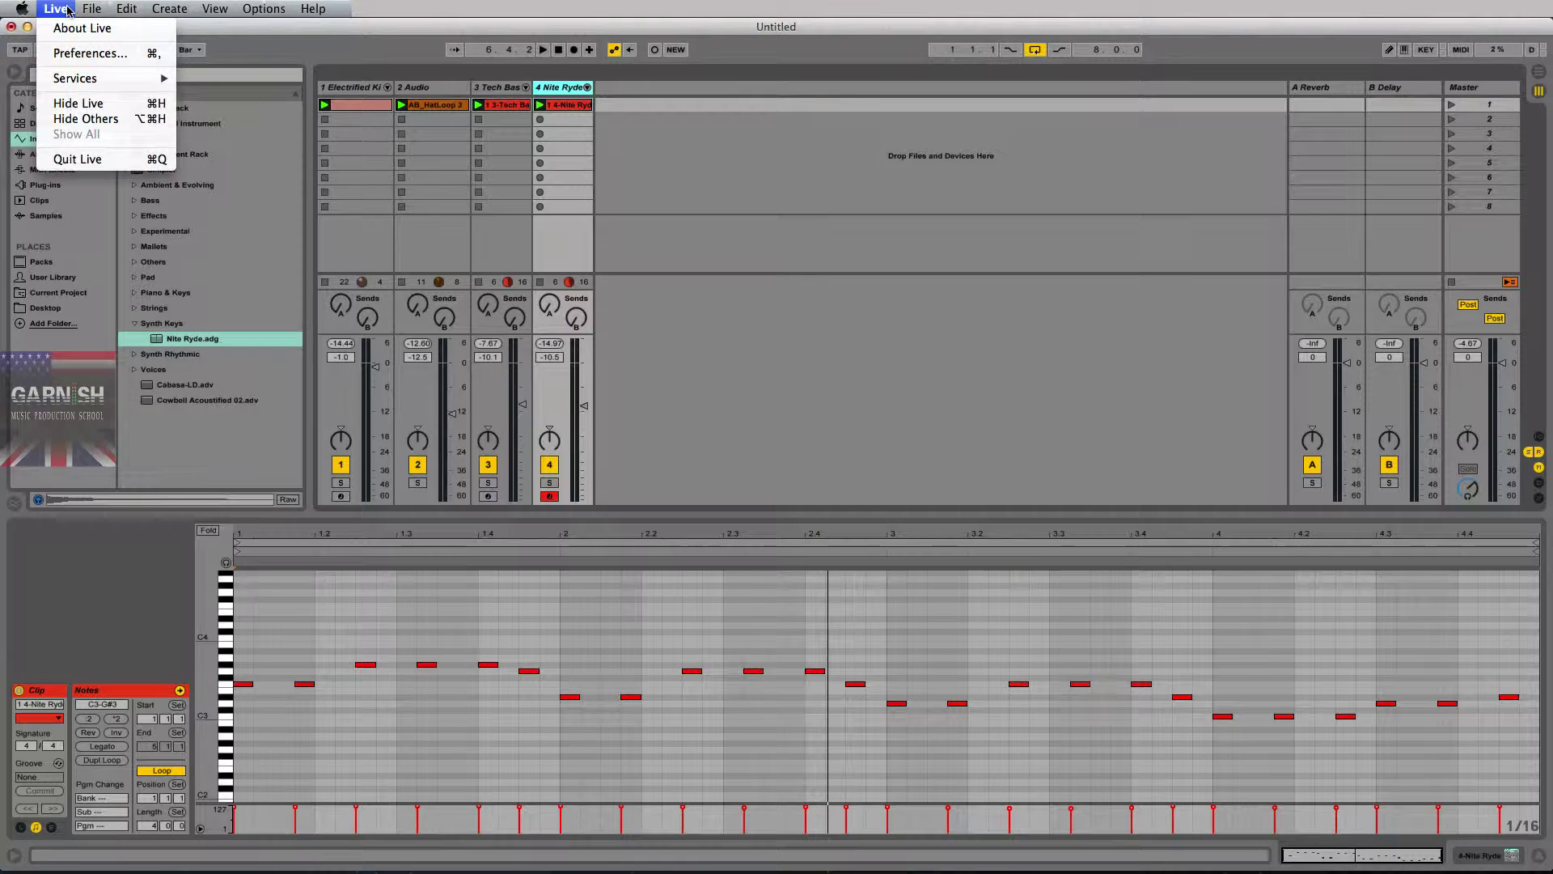
pyautogui.click(65, 10)
pyautogui.click(65, 10)
pyautogui.click(89, 53)
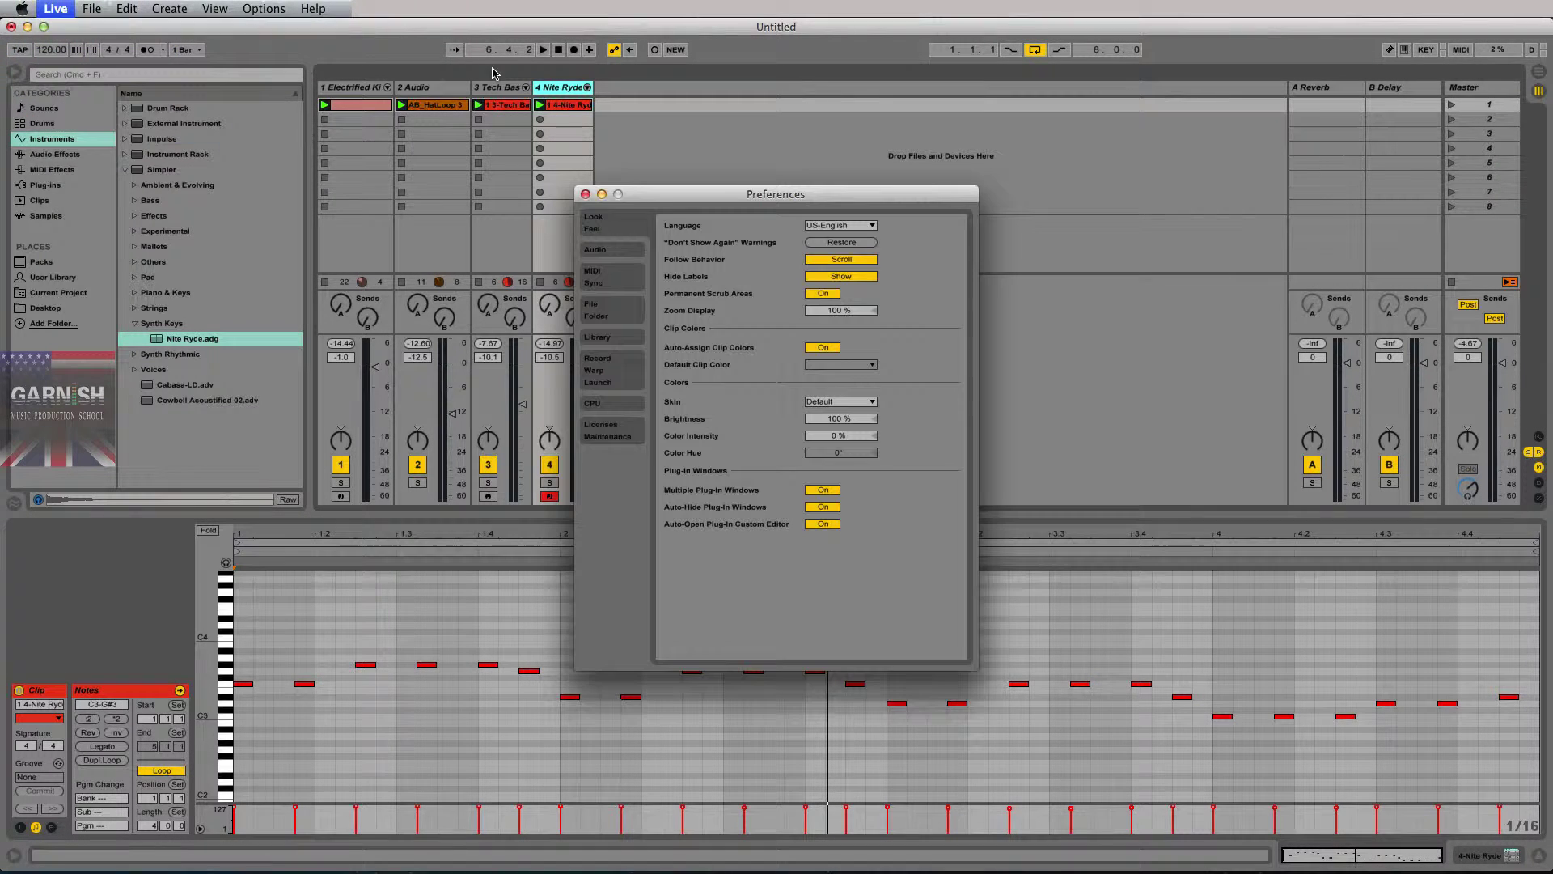
pyautogui.moveTo(672, 196); pyautogui.dragTo(691, 135)
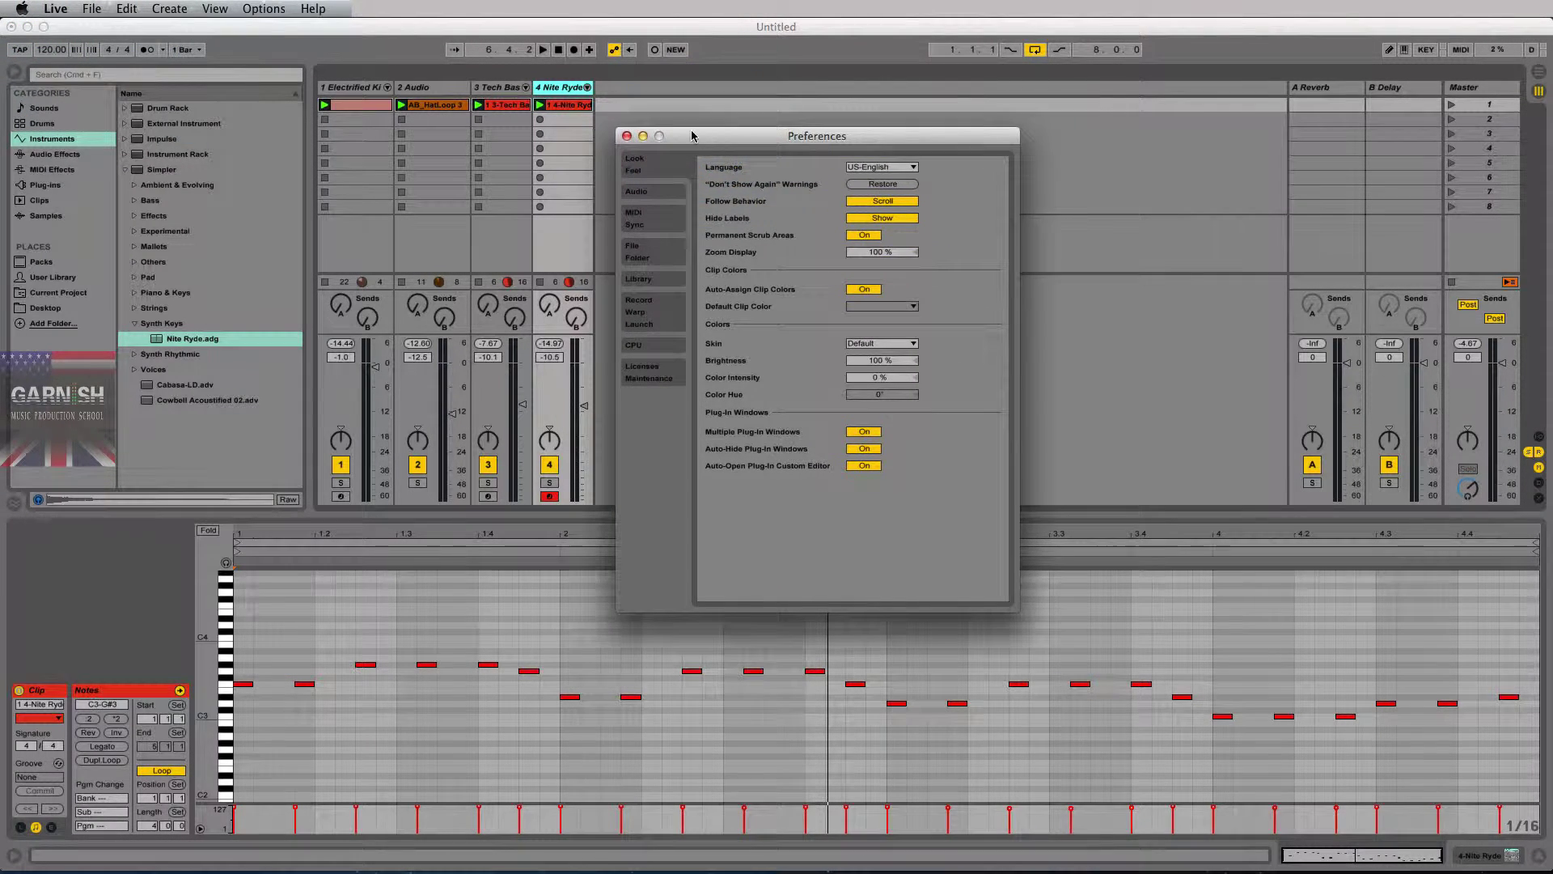
pyautogui.click(626, 136)
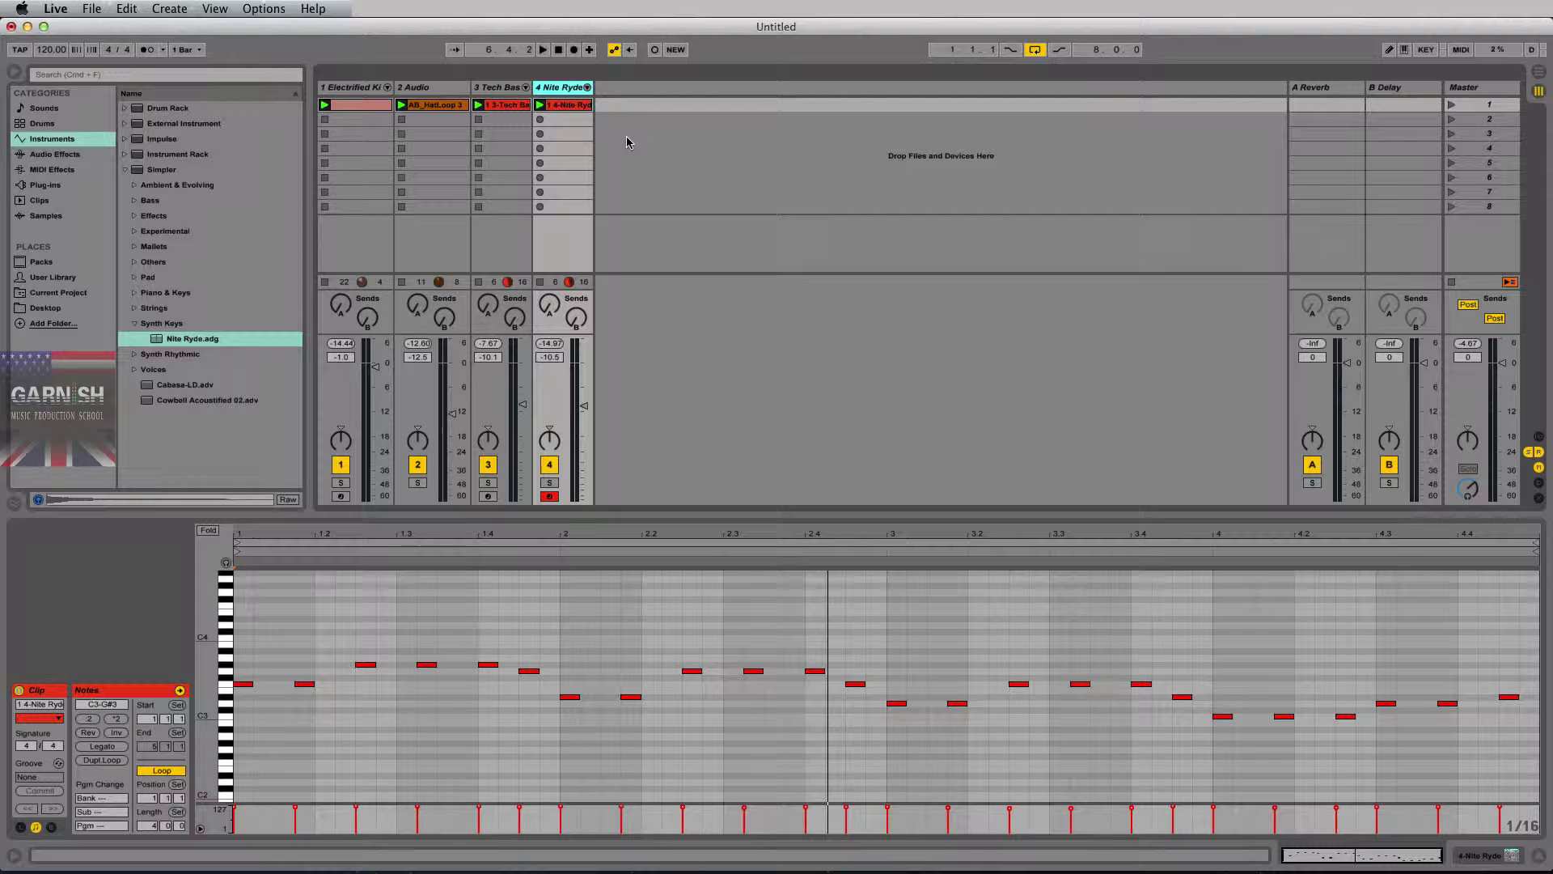
# Reopen Preferences on the Look/Feel page, with Auto-Assign Clip Colors set to On.
pyautogui.press('super+comma')
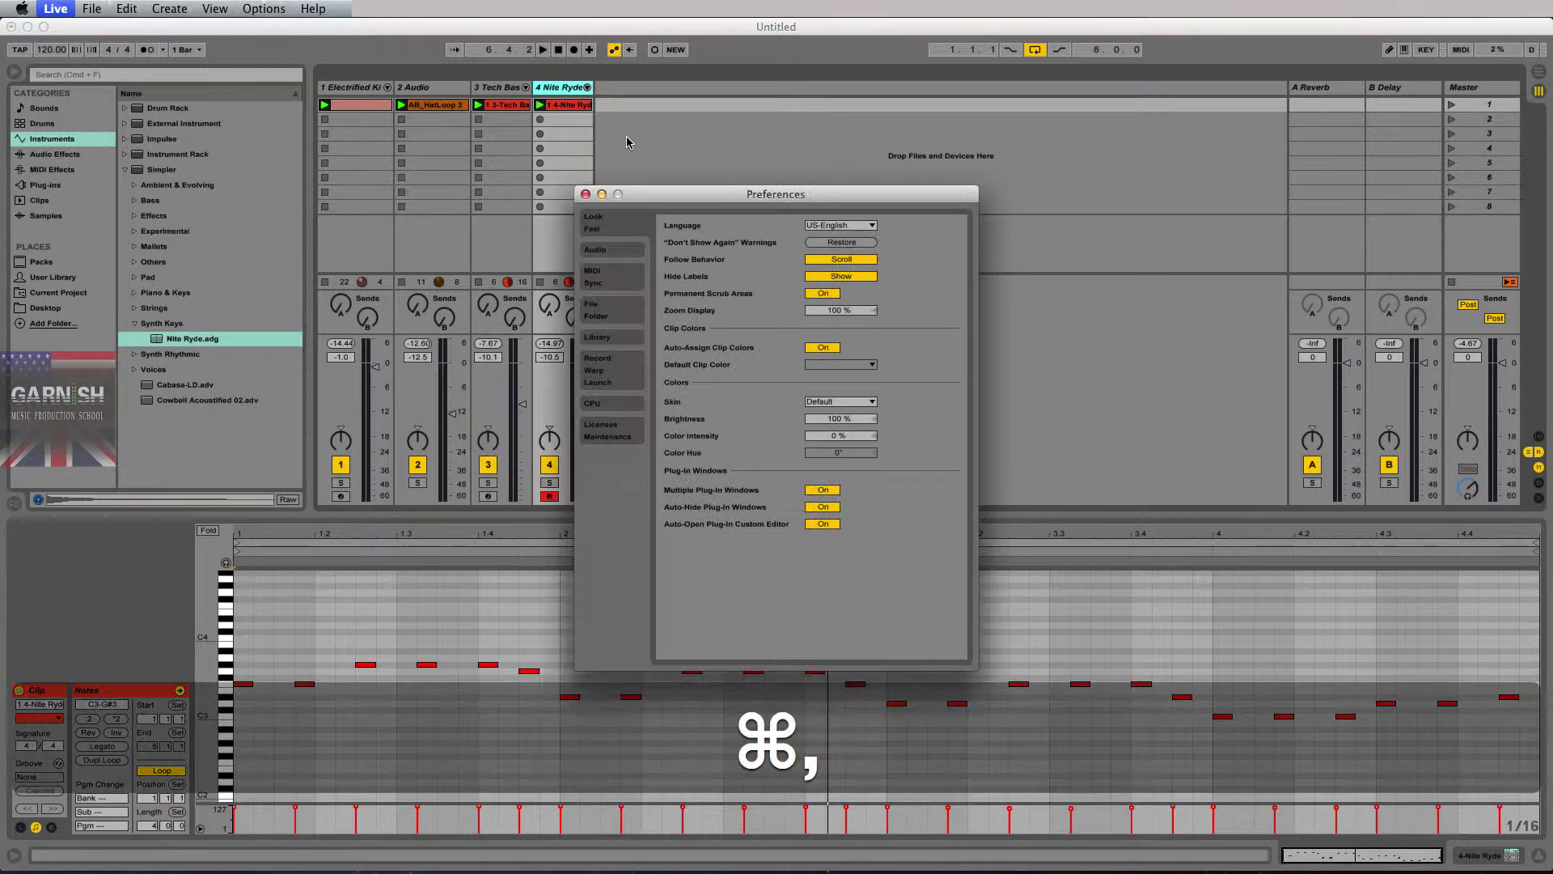
pyautogui.moveTo(648, 198); pyautogui.dragTo(682, 145)
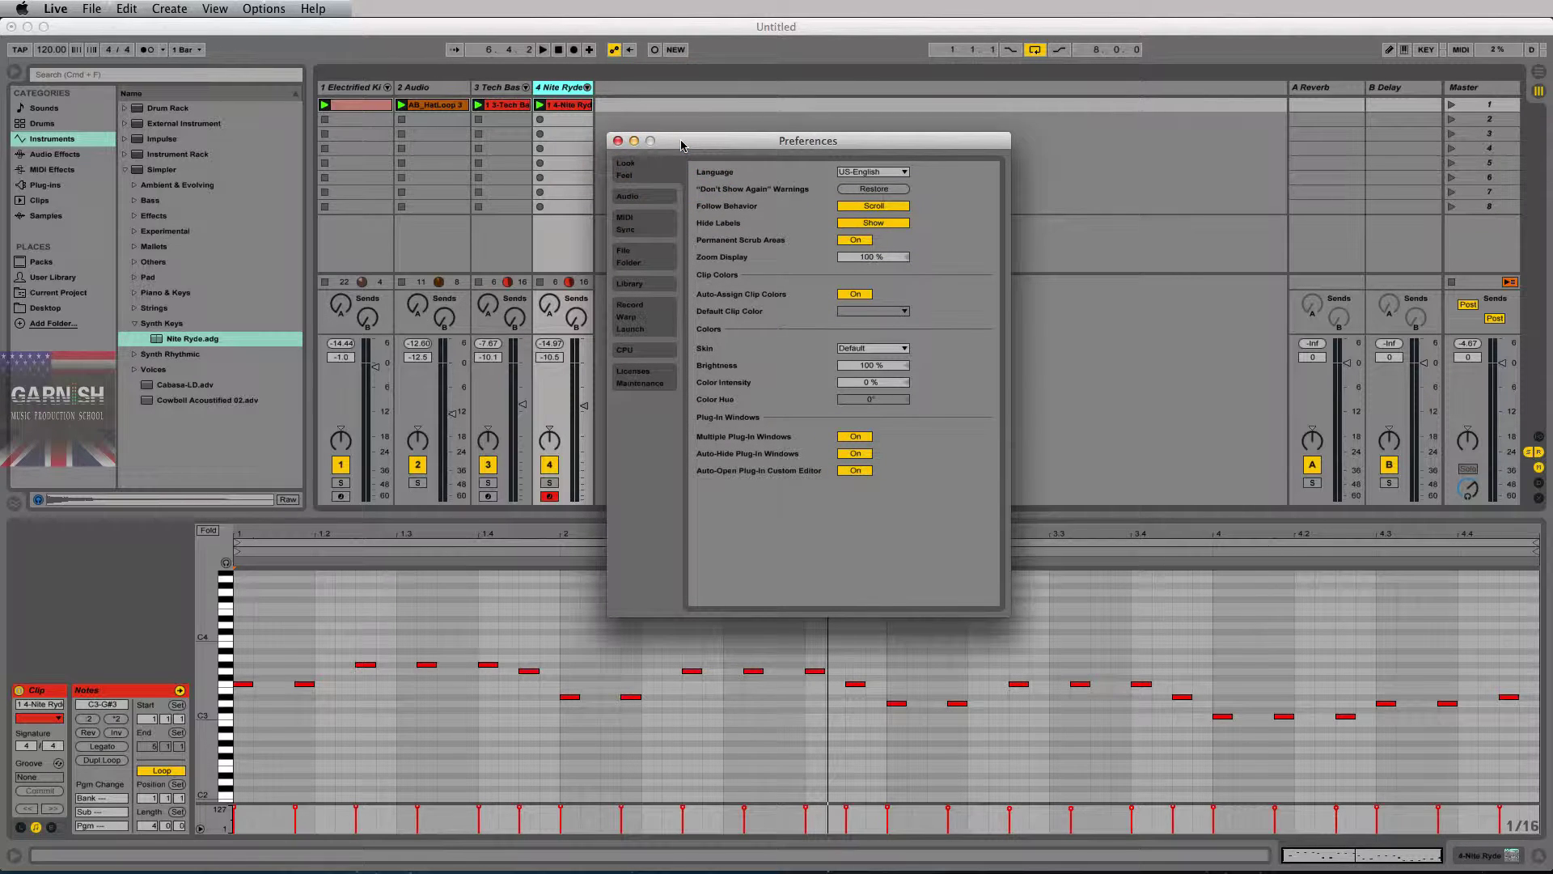
pyautogui.moveTo(682, 145); pyautogui.dragTo(681, 144)
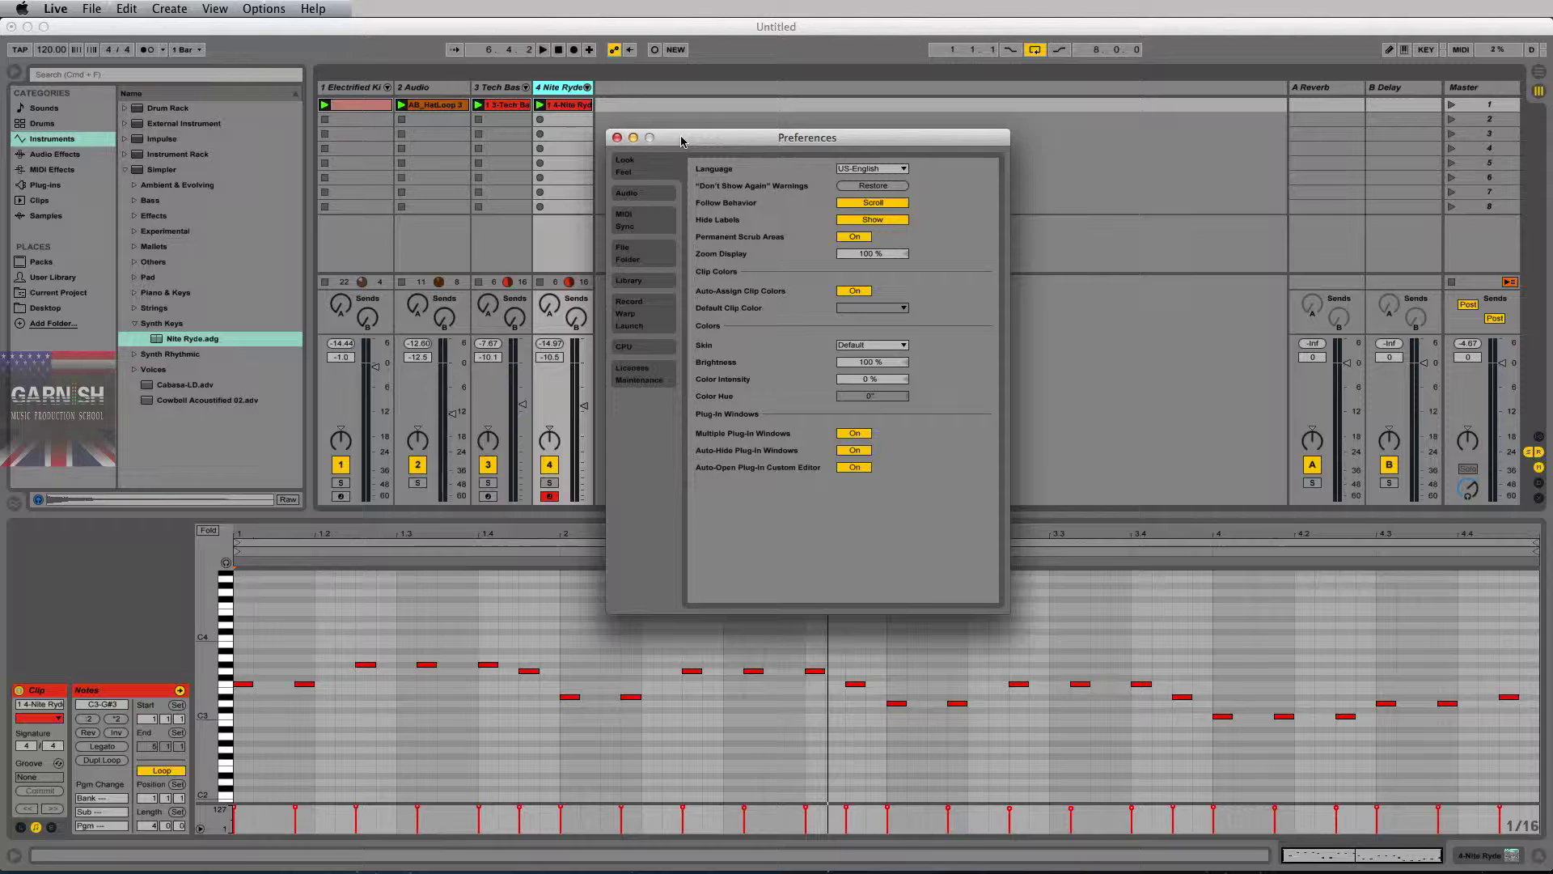
pyautogui.moveTo(688, 141); pyautogui.dragTo(698, 143)
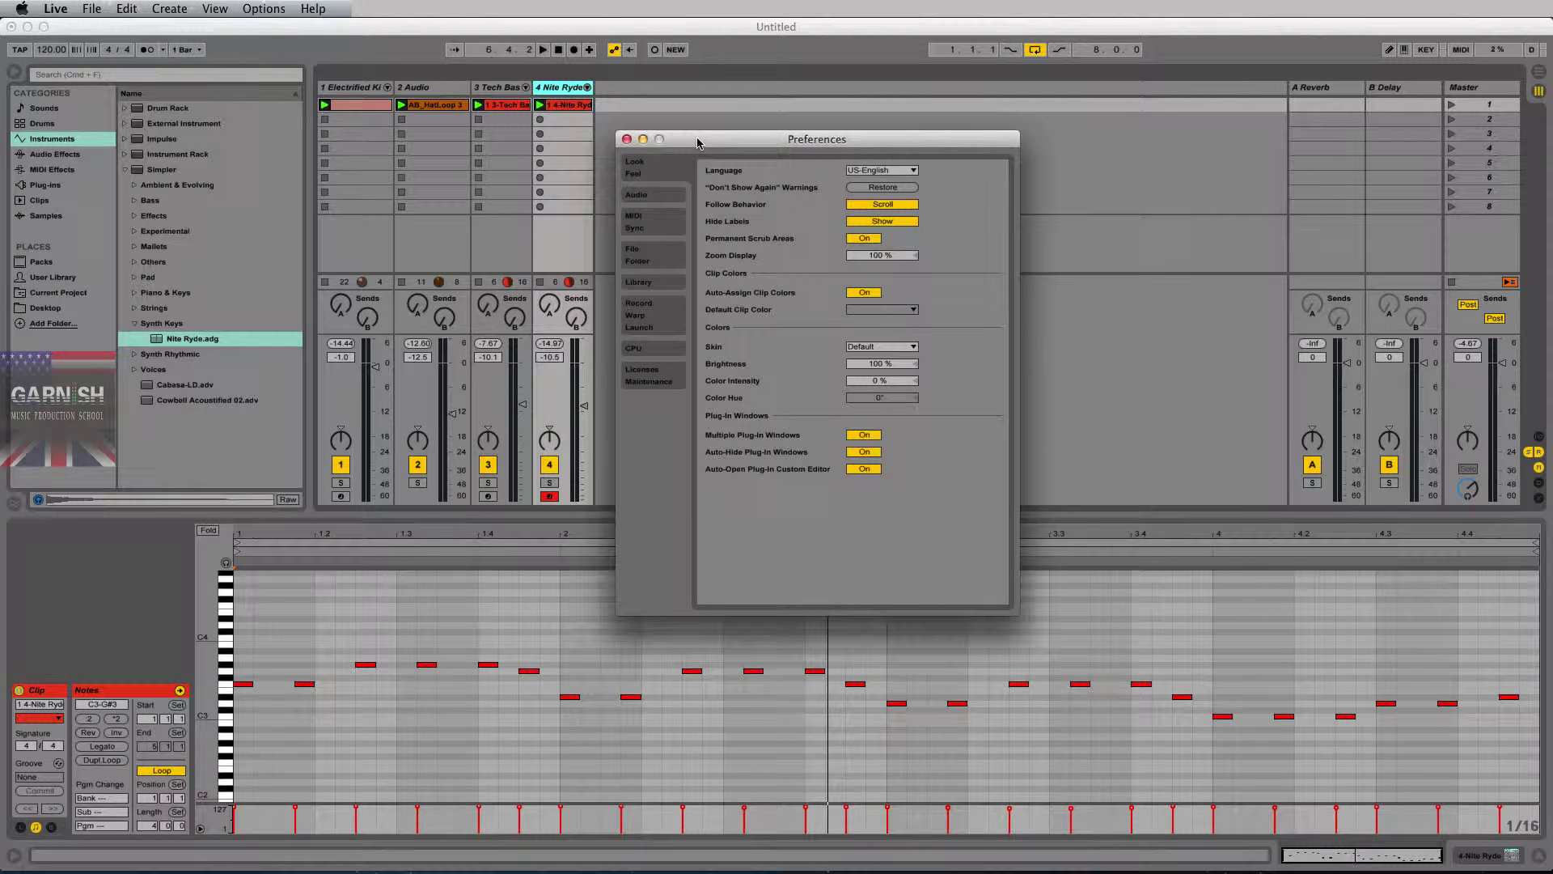
pyautogui.click(649, 172)
pyautogui.click(650, 174)
pyautogui.moveTo(919, 145); pyautogui.dragTo(912, 141)
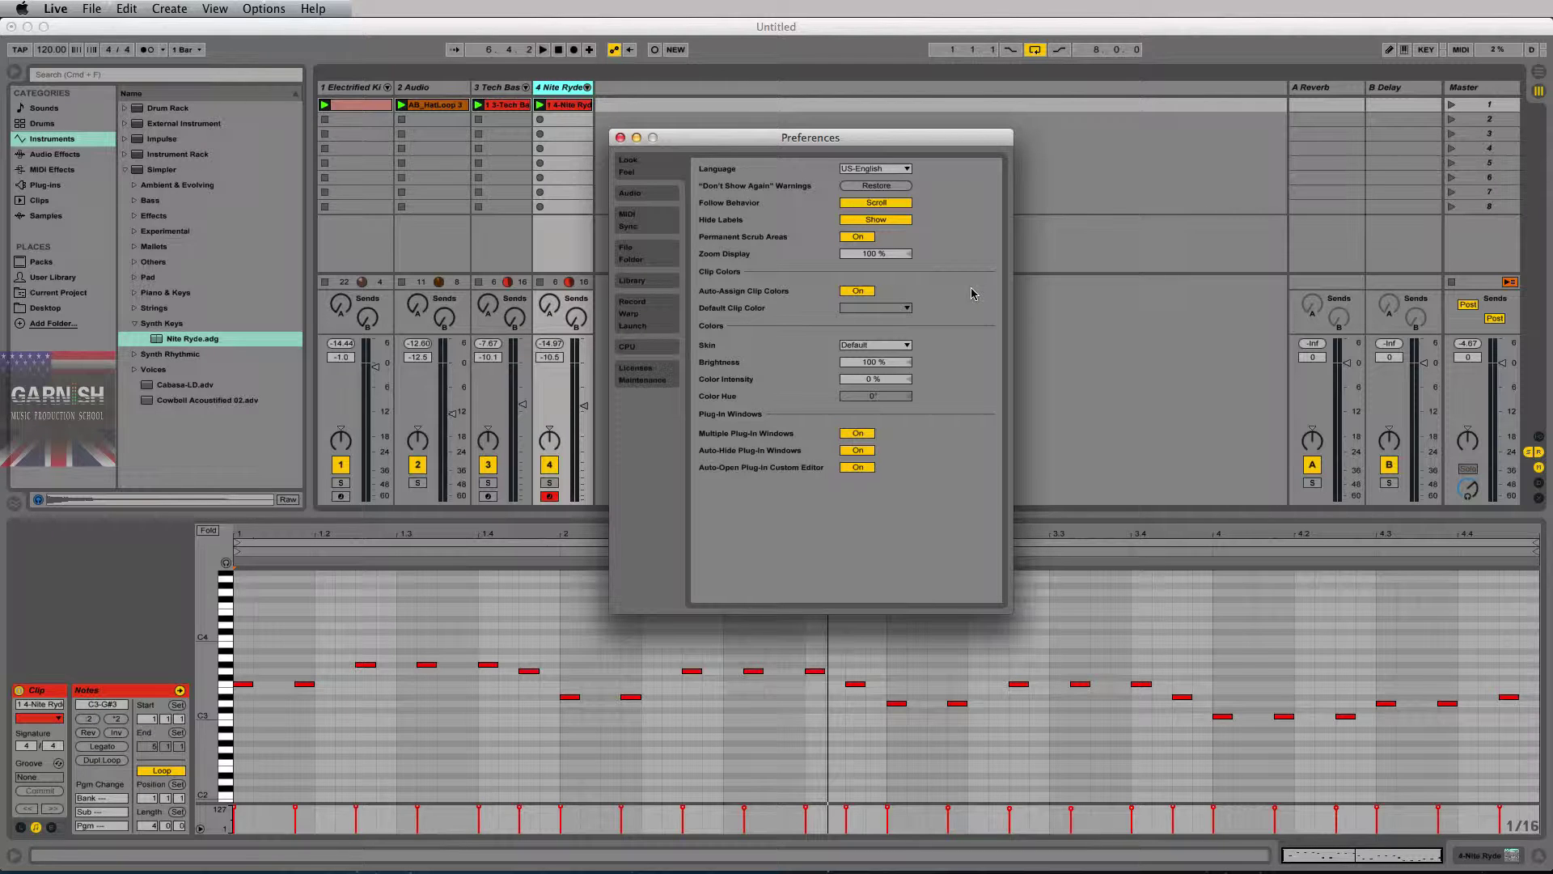
pyautogui.click(861, 291)
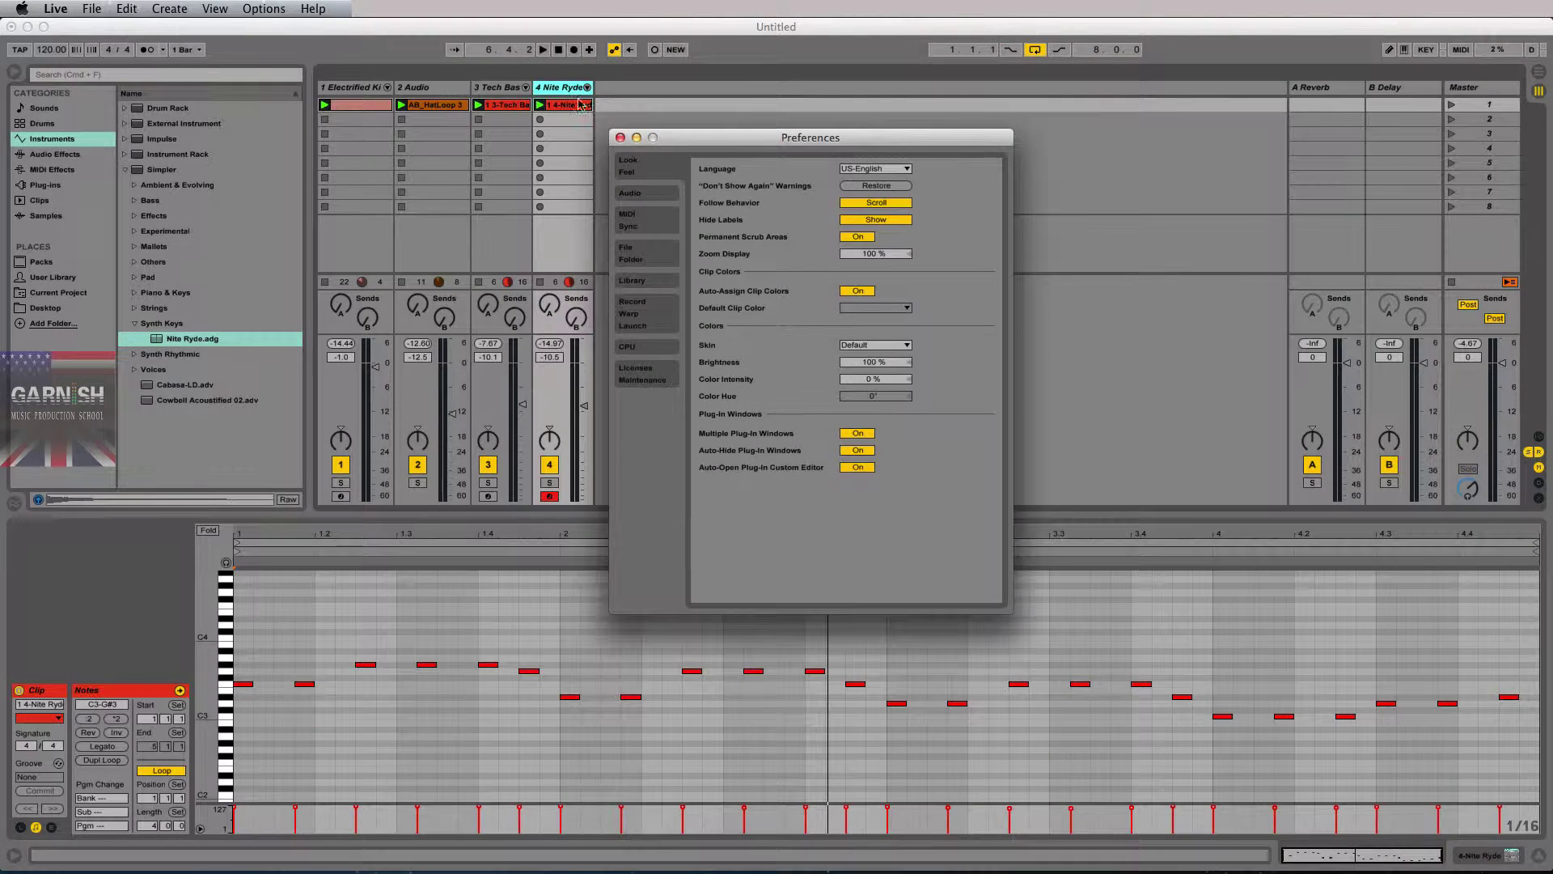
pyautogui.moveTo(738, 149)
pyautogui.mouseDown()
pyautogui.moveTo(738, 129)
pyautogui.moveTo(727, 143)
pyautogui.mouseUp()
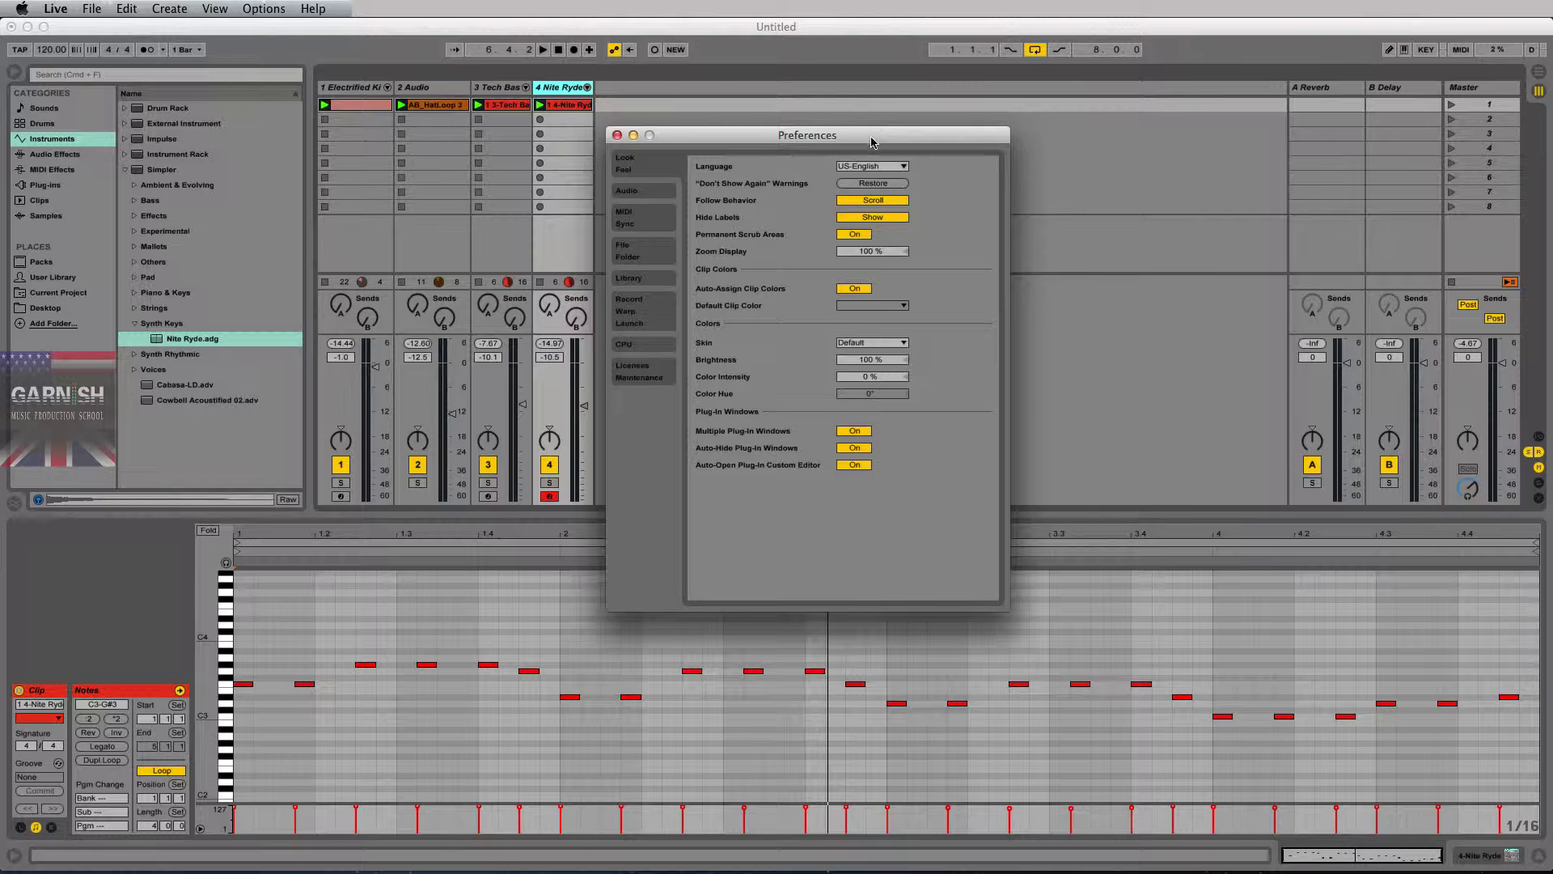
pyautogui.moveTo(872, 142); pyautogui.dragTo(873, 141)
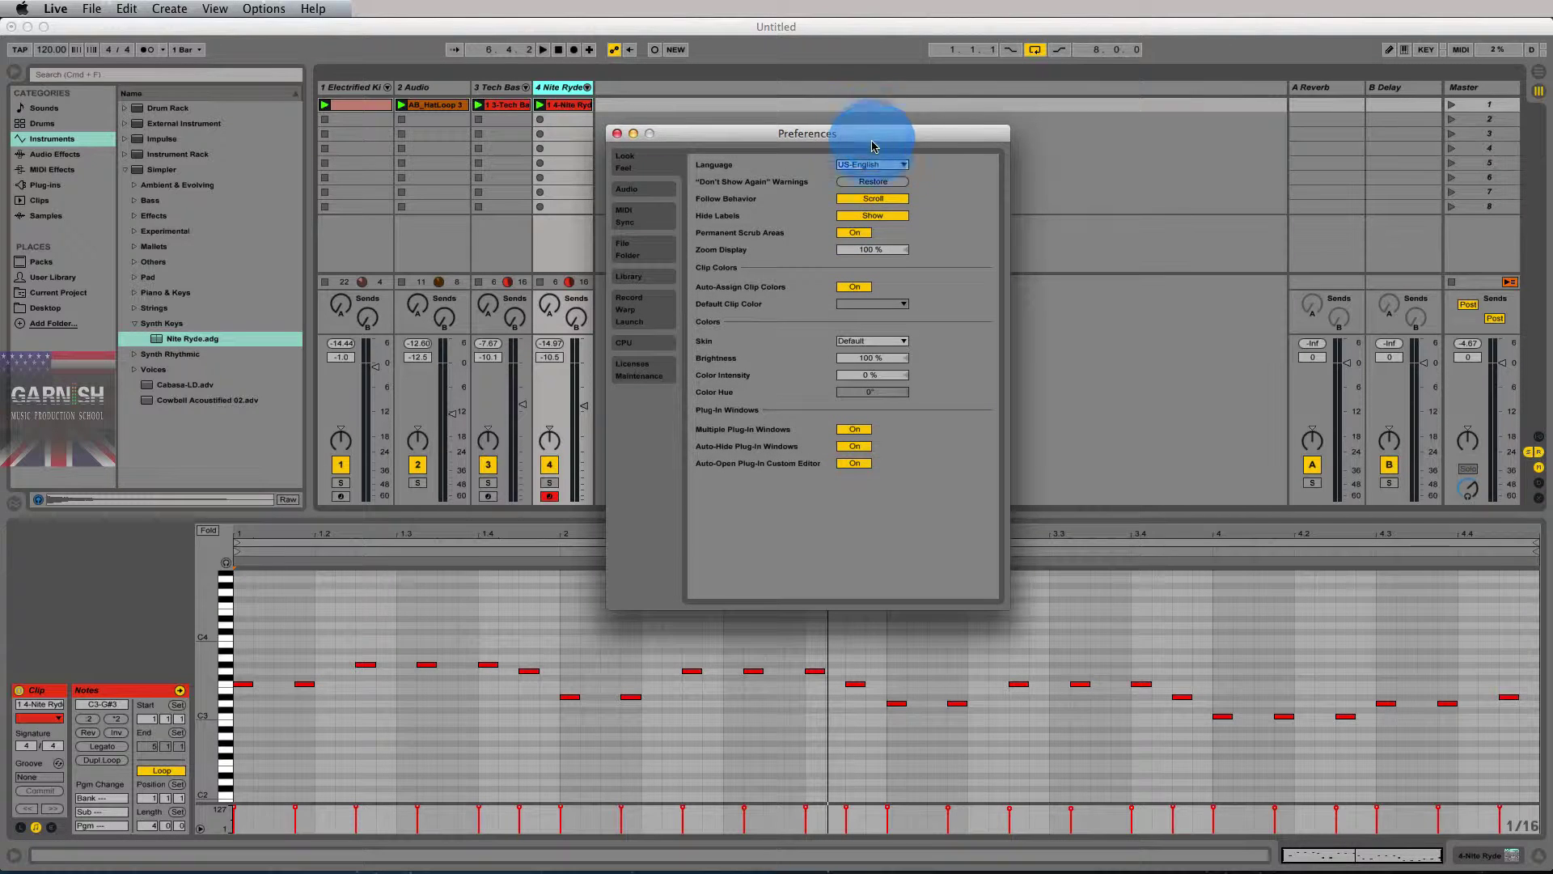
pyautogui.click(910, 304)
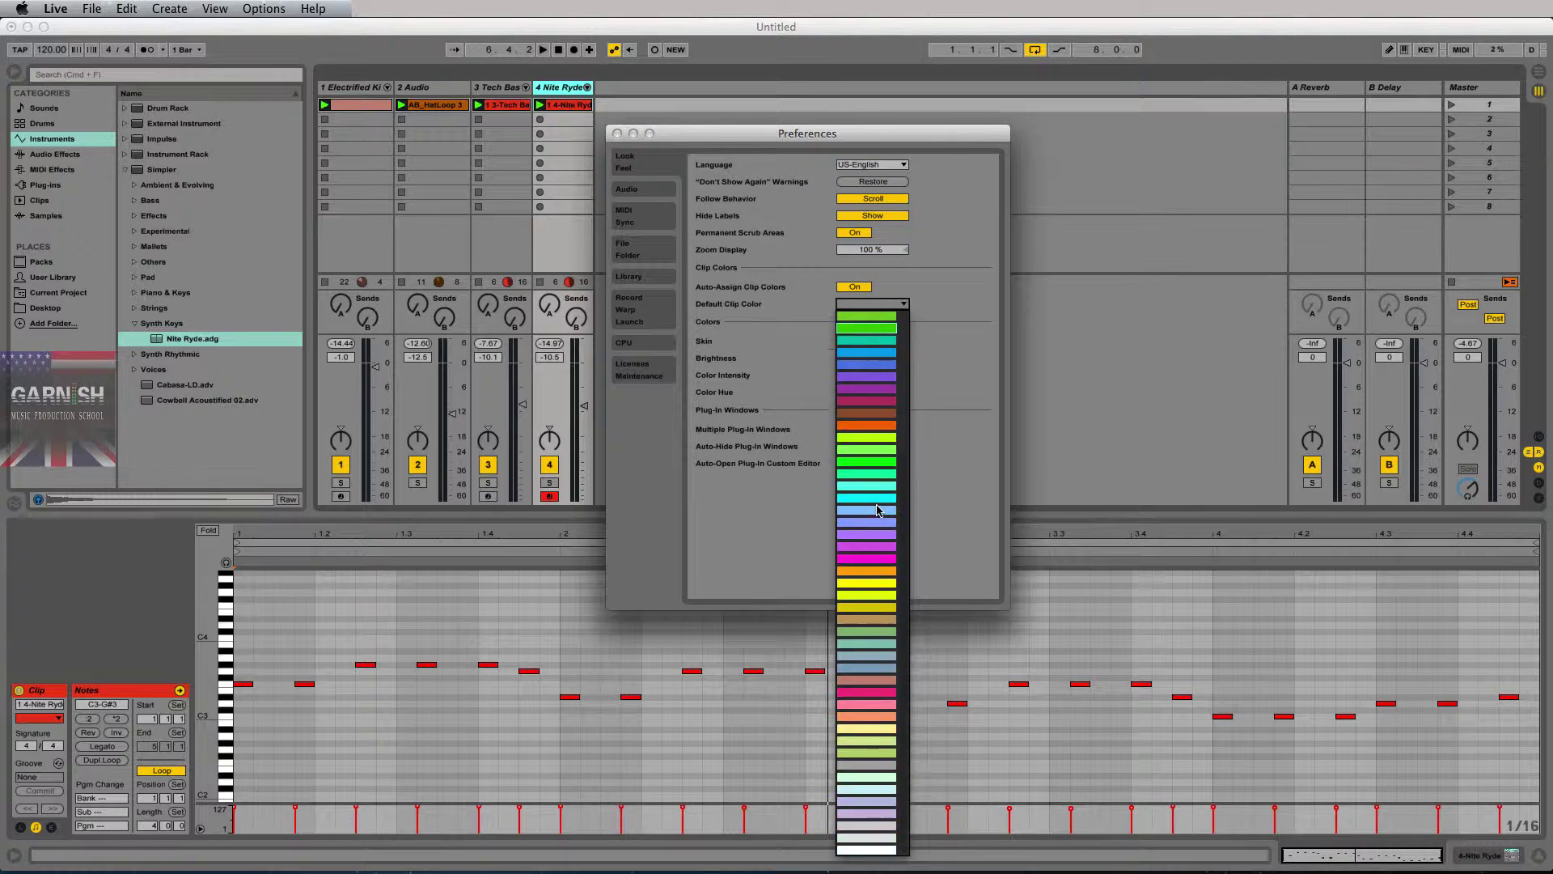
pyautogui.click(875, 428)
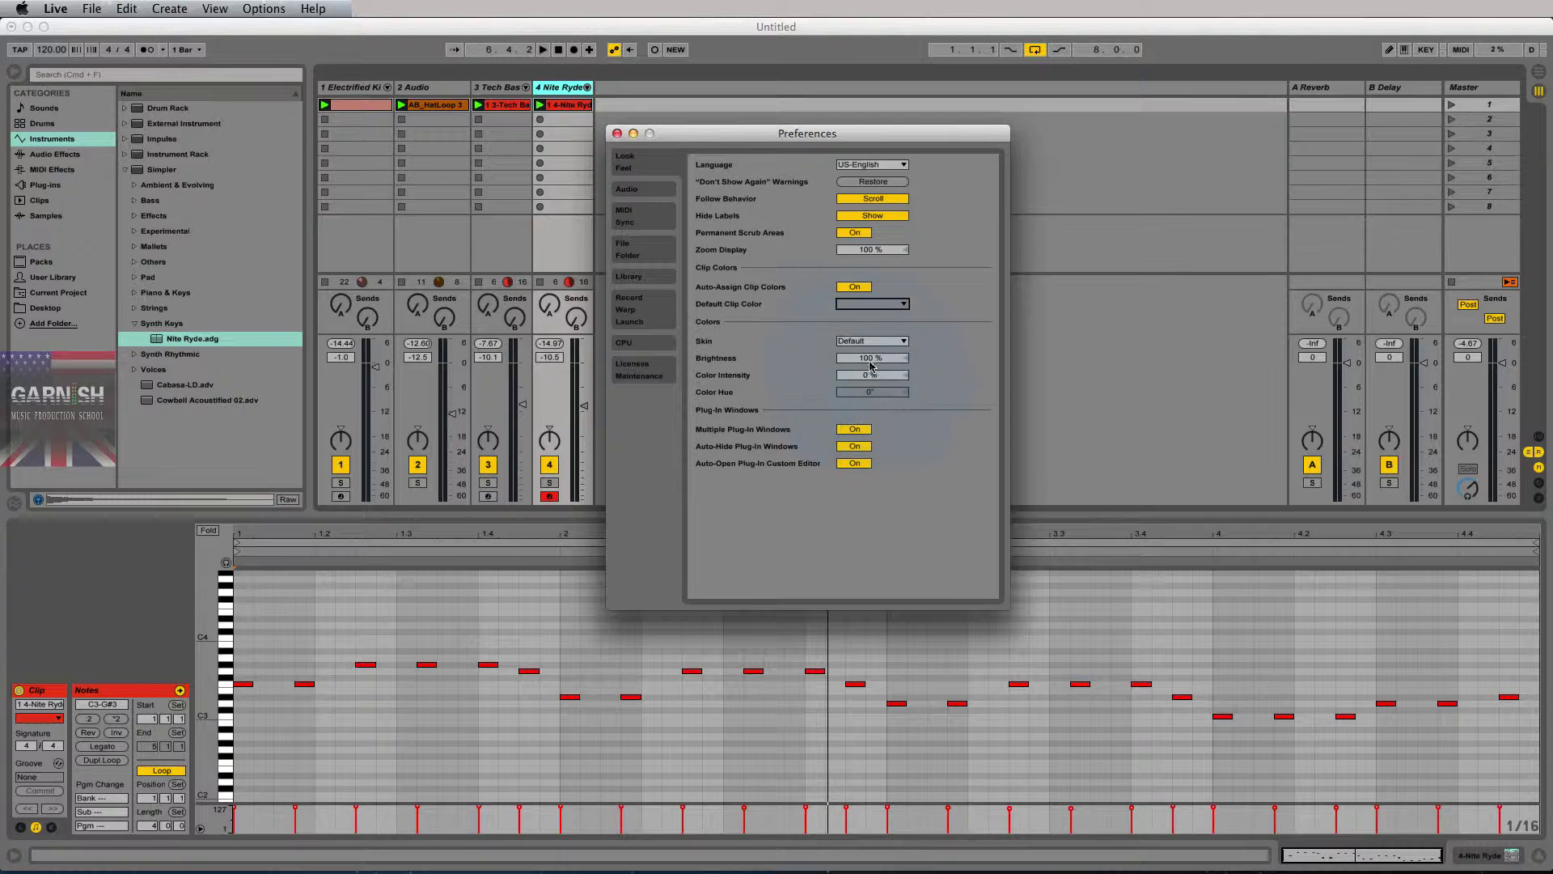
pyautogui.click(858, 287)
pyautogui.moveTo(857, 142); pyautogui.dragTo(855, 147)
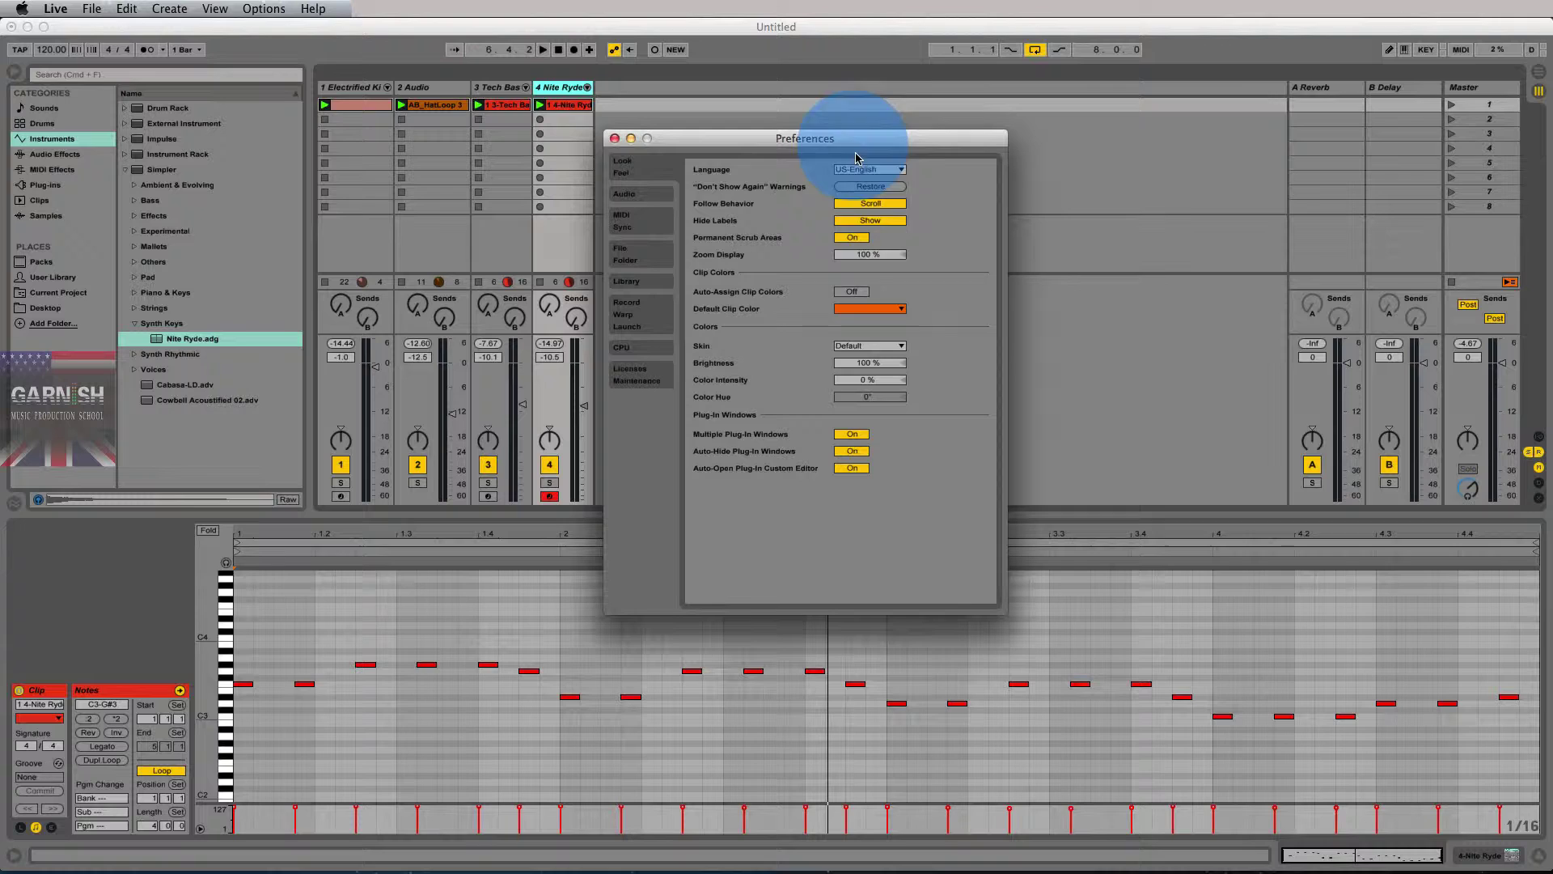
pyautogui.click(903, 309)
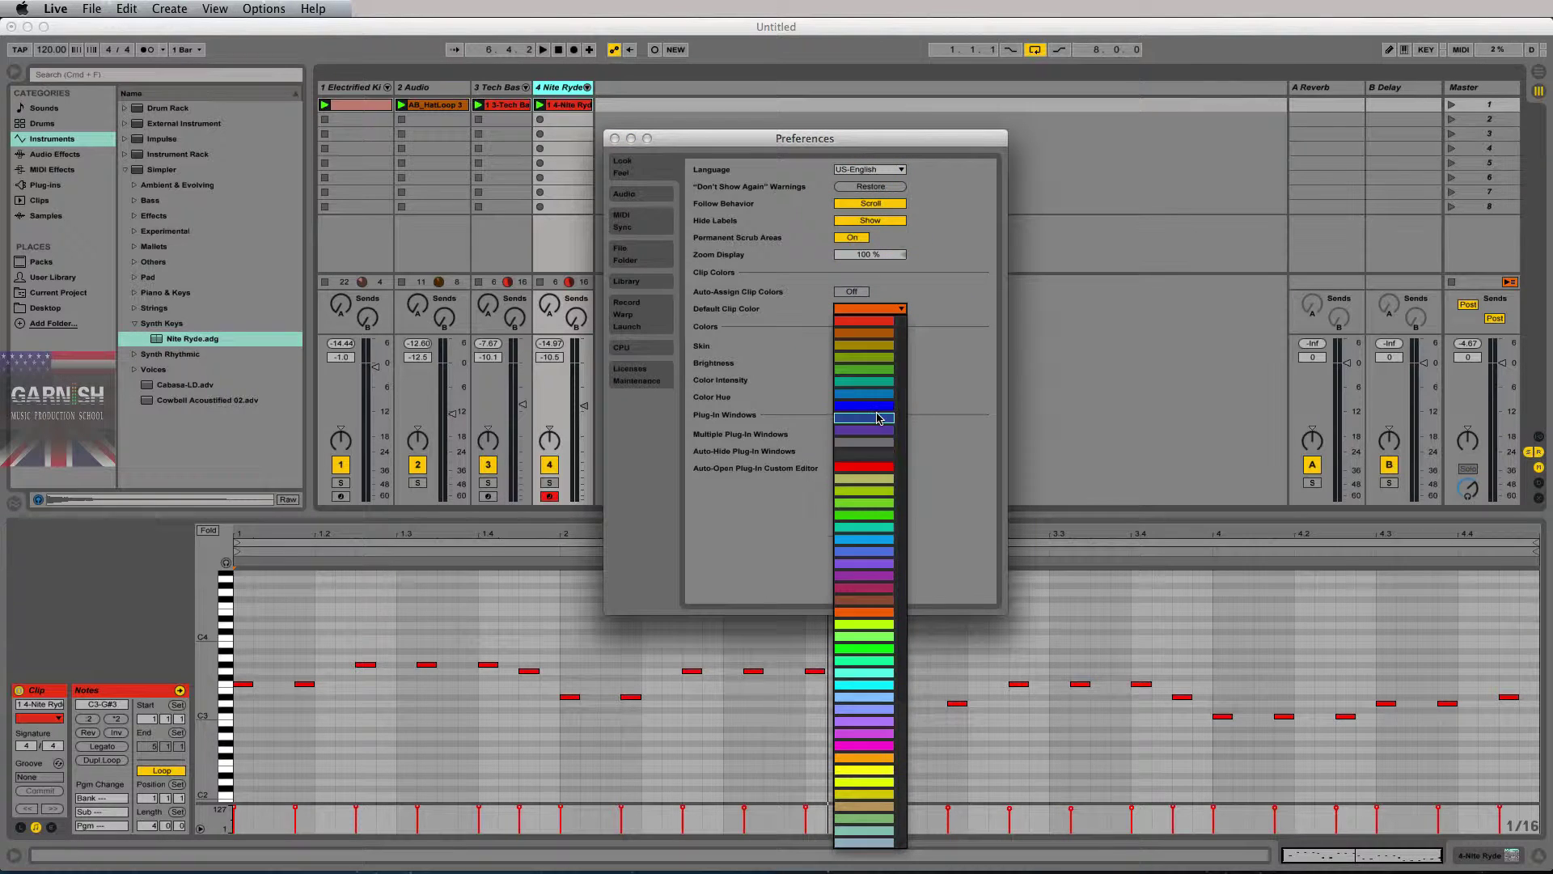
pyautogui.click(881, 303)
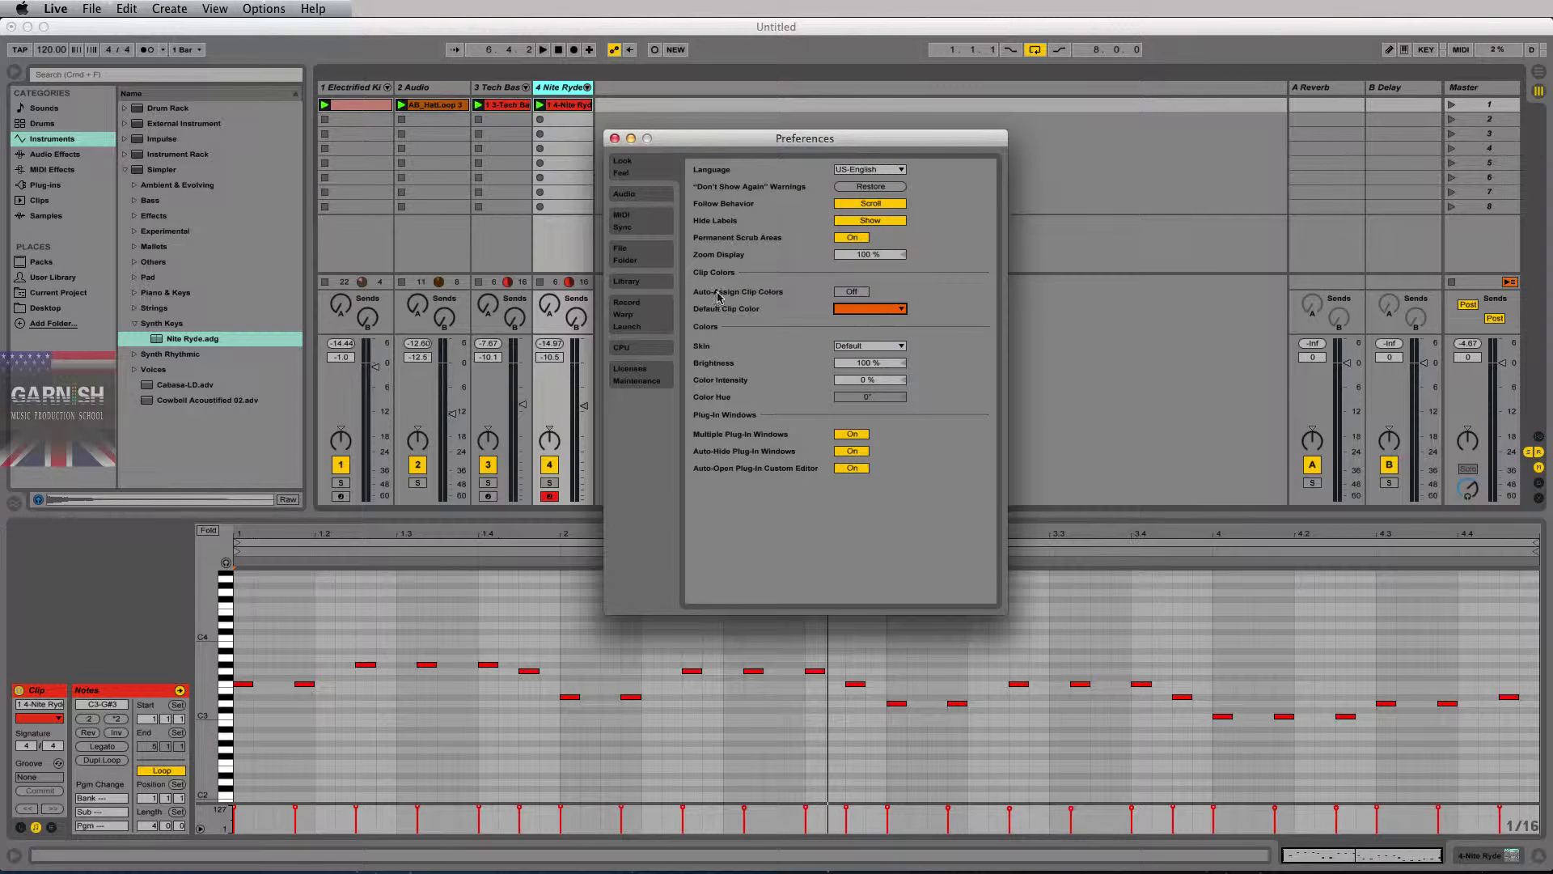
pyautogui.click(871, 308)
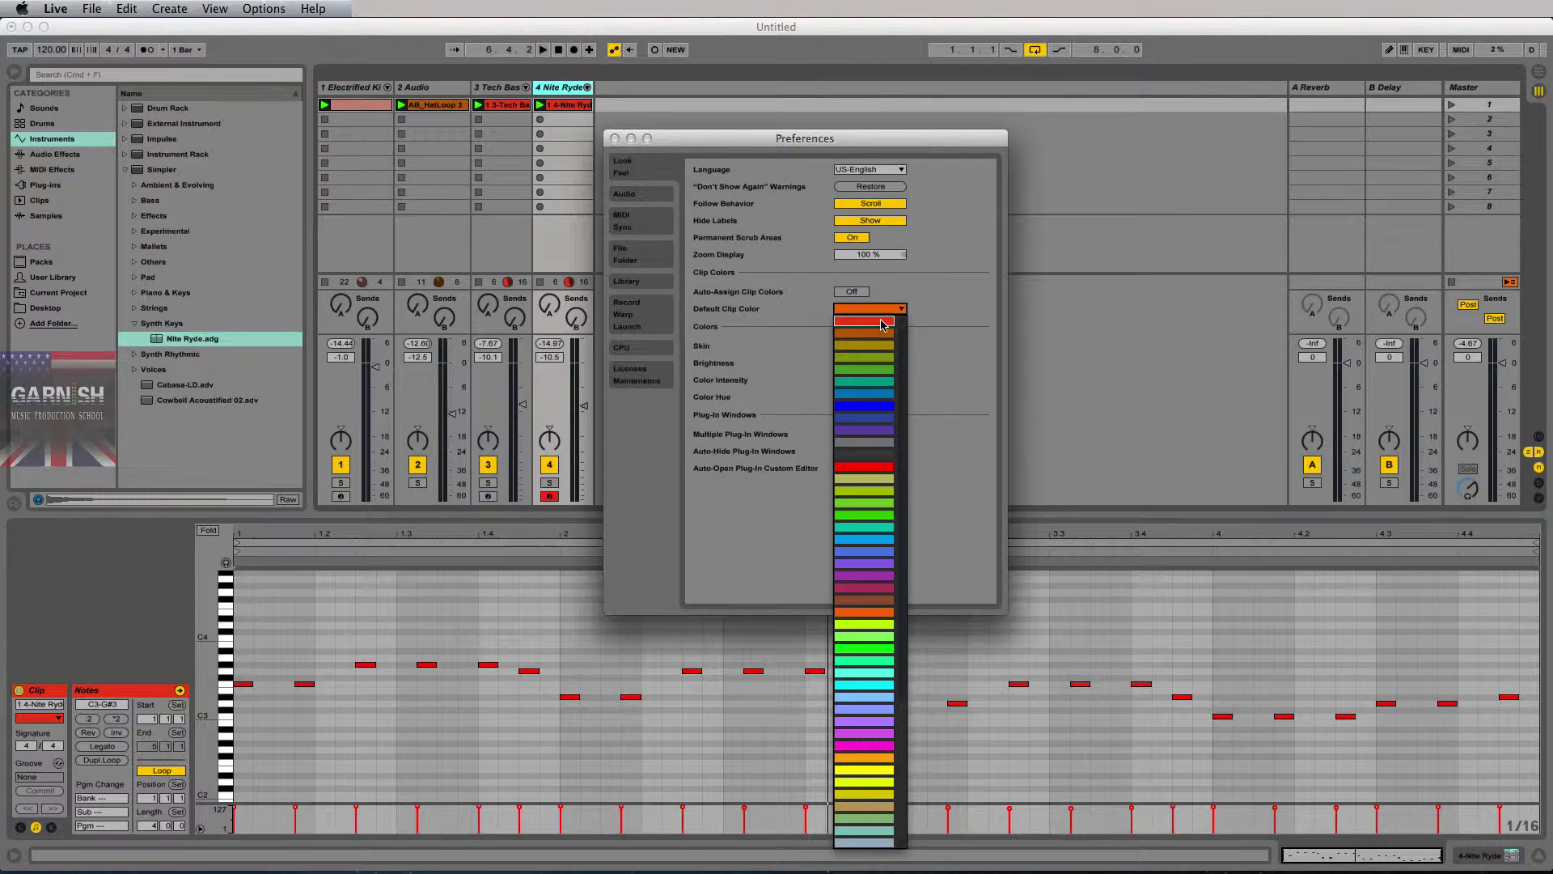
pyautogui.click(889, 422)
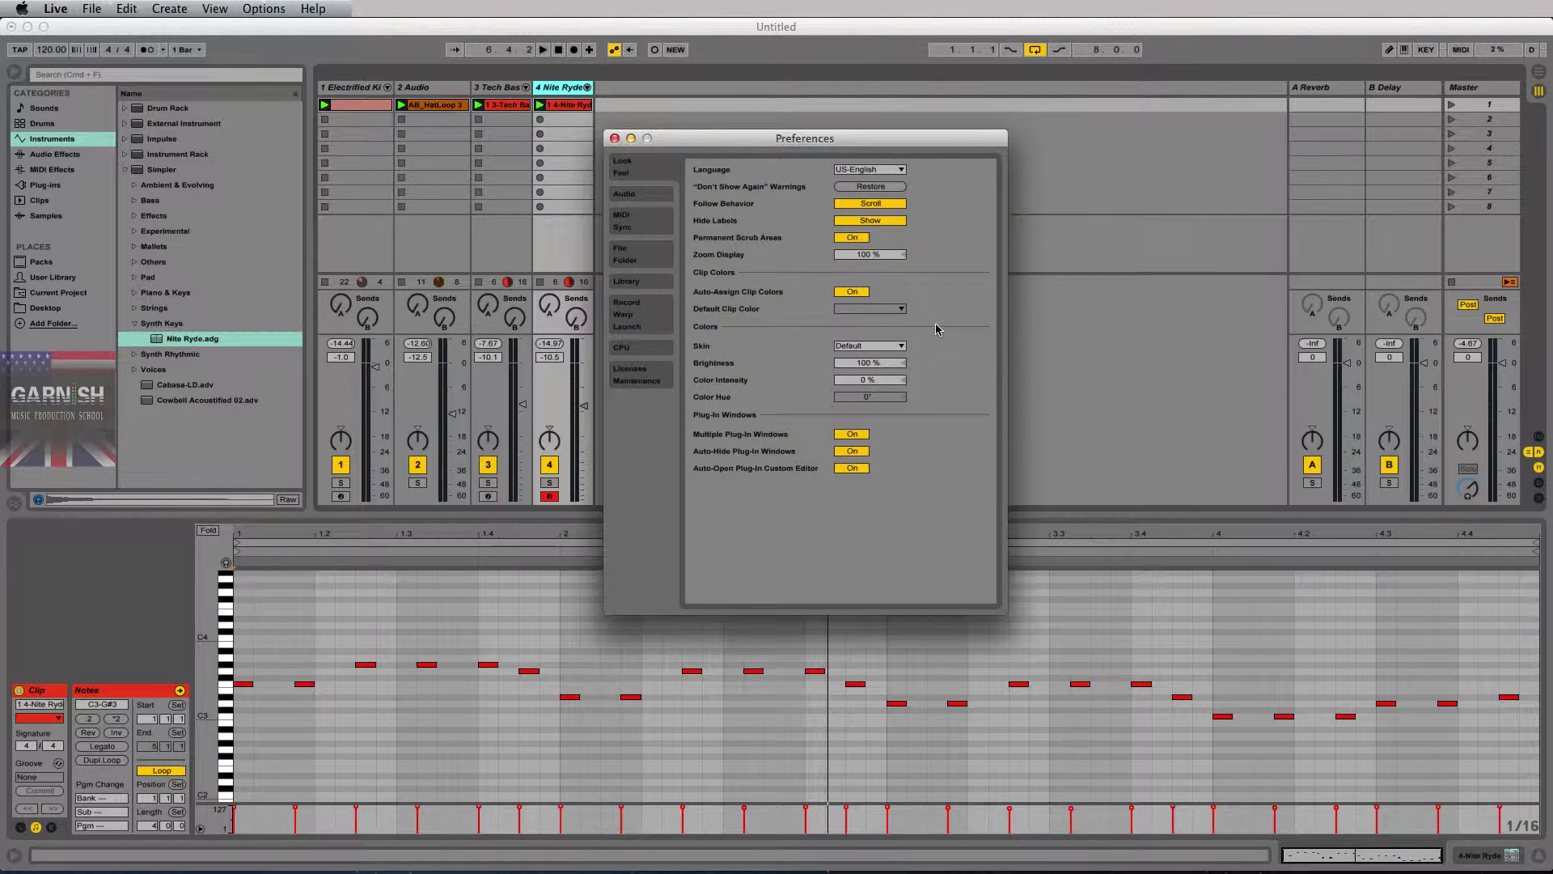
# Preview the Default 8, Calcium, Clay and Clouds skins.
pyautogui.moveTo(890, 140); pyautogui.dragTo(894, 144)
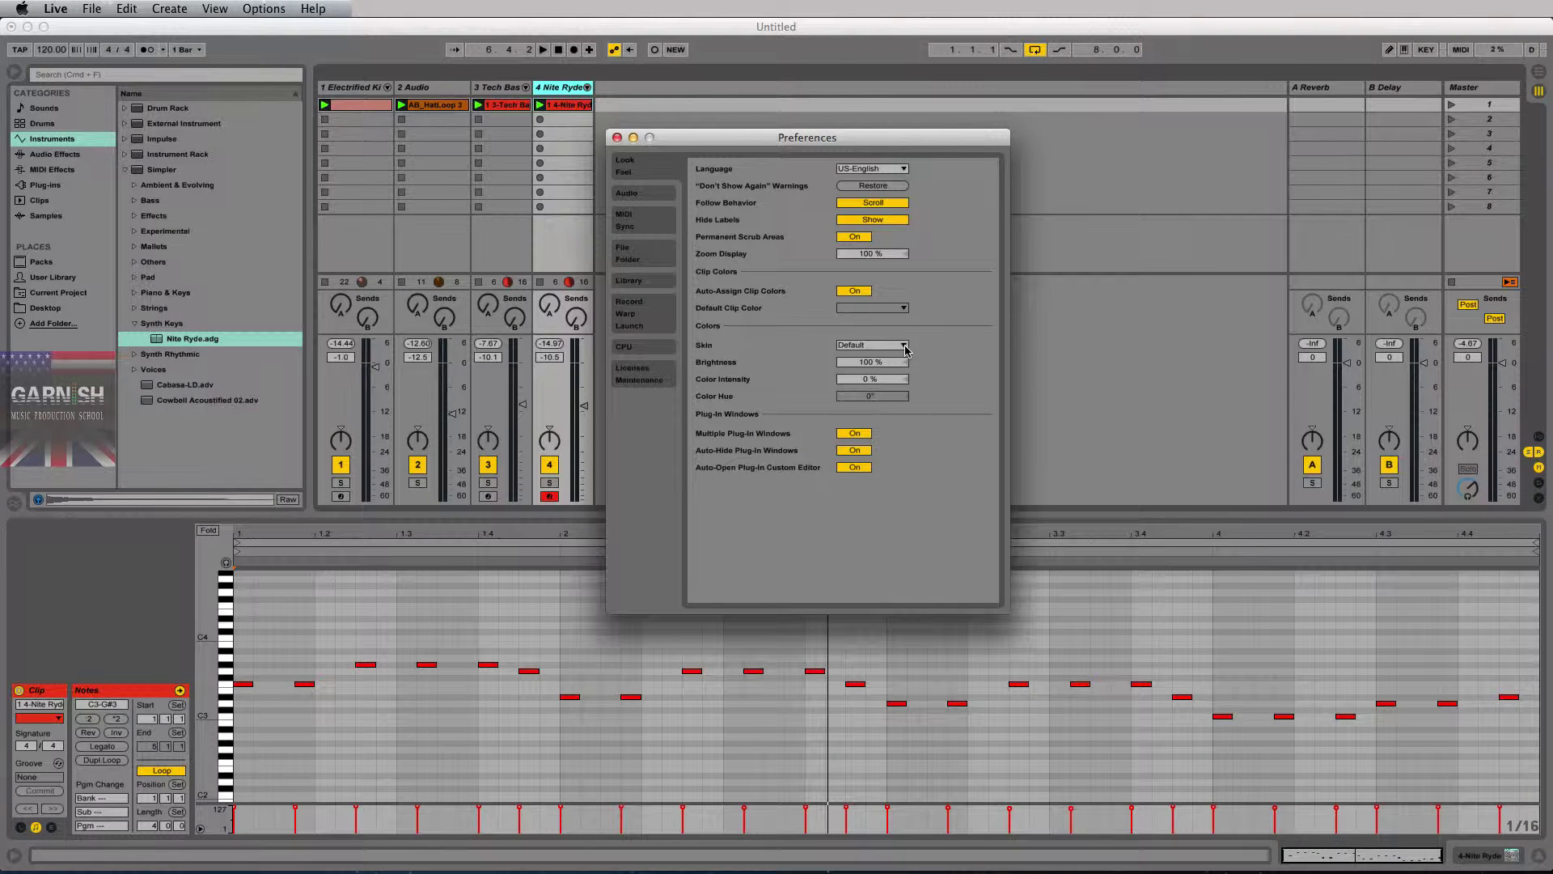
pyautogui.click(905, 346)
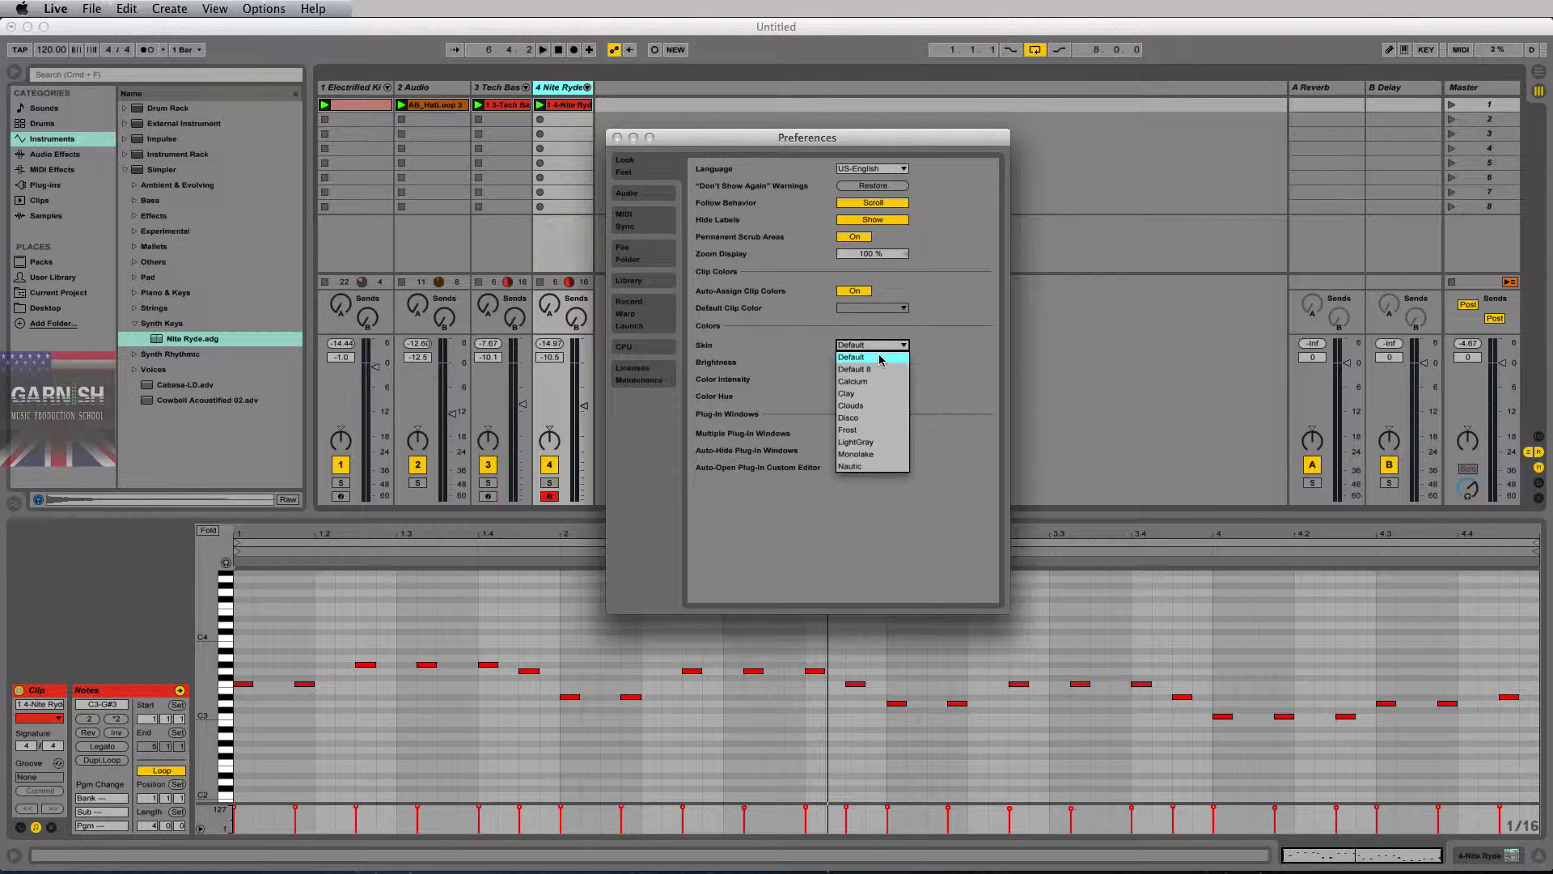
pyautogui.click(876, 369)
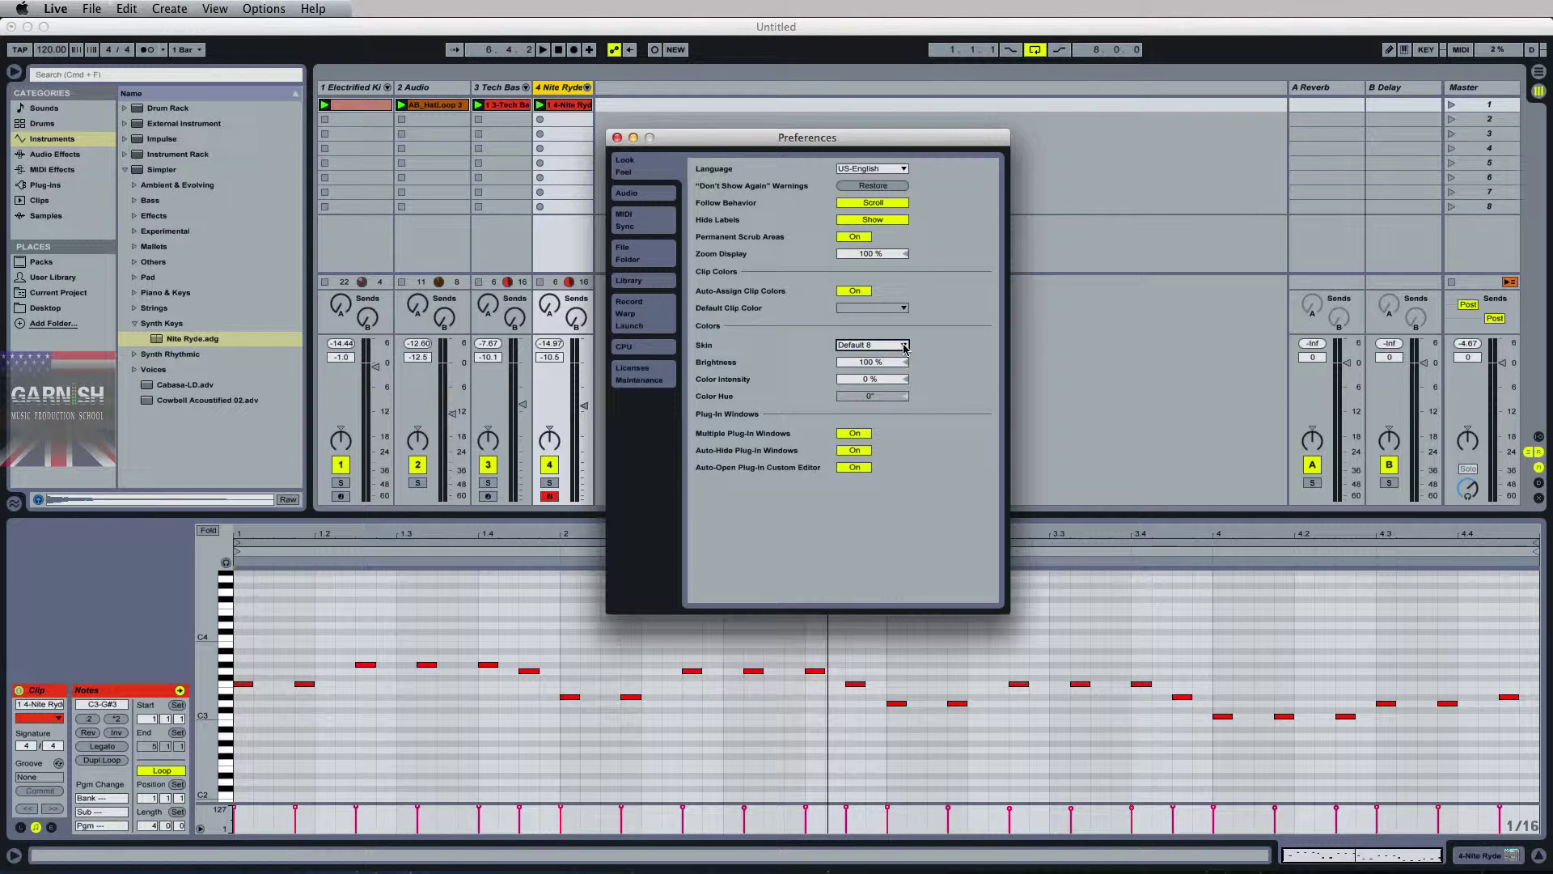
pyautogui.click(904, 346)
pyautogui.click(894, 357)
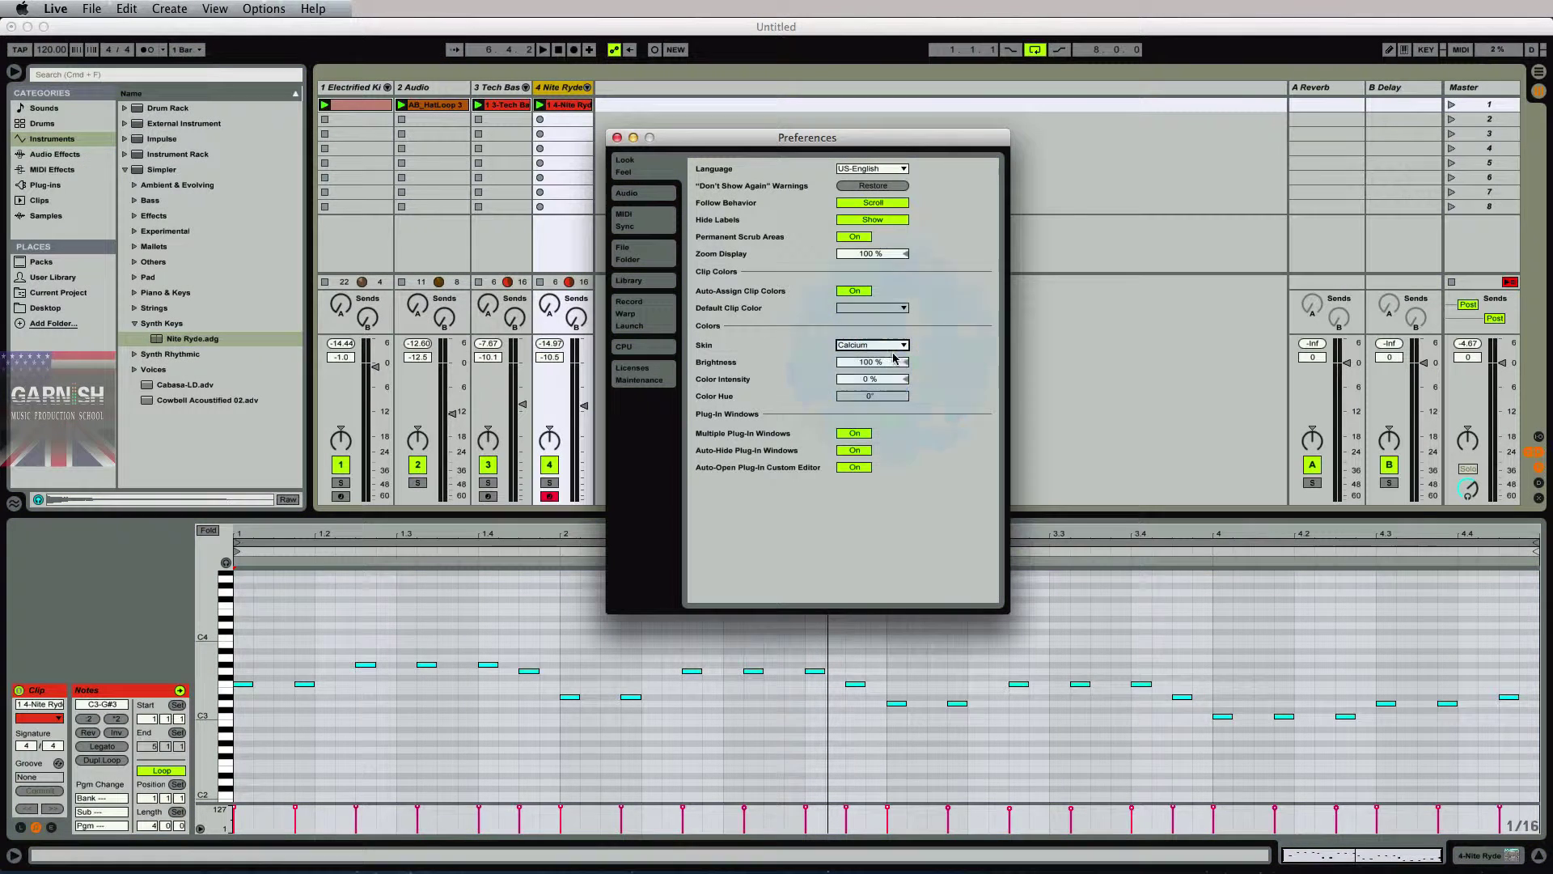
pyautogui.click(904, 346)
pyautogui.click(882, 393)
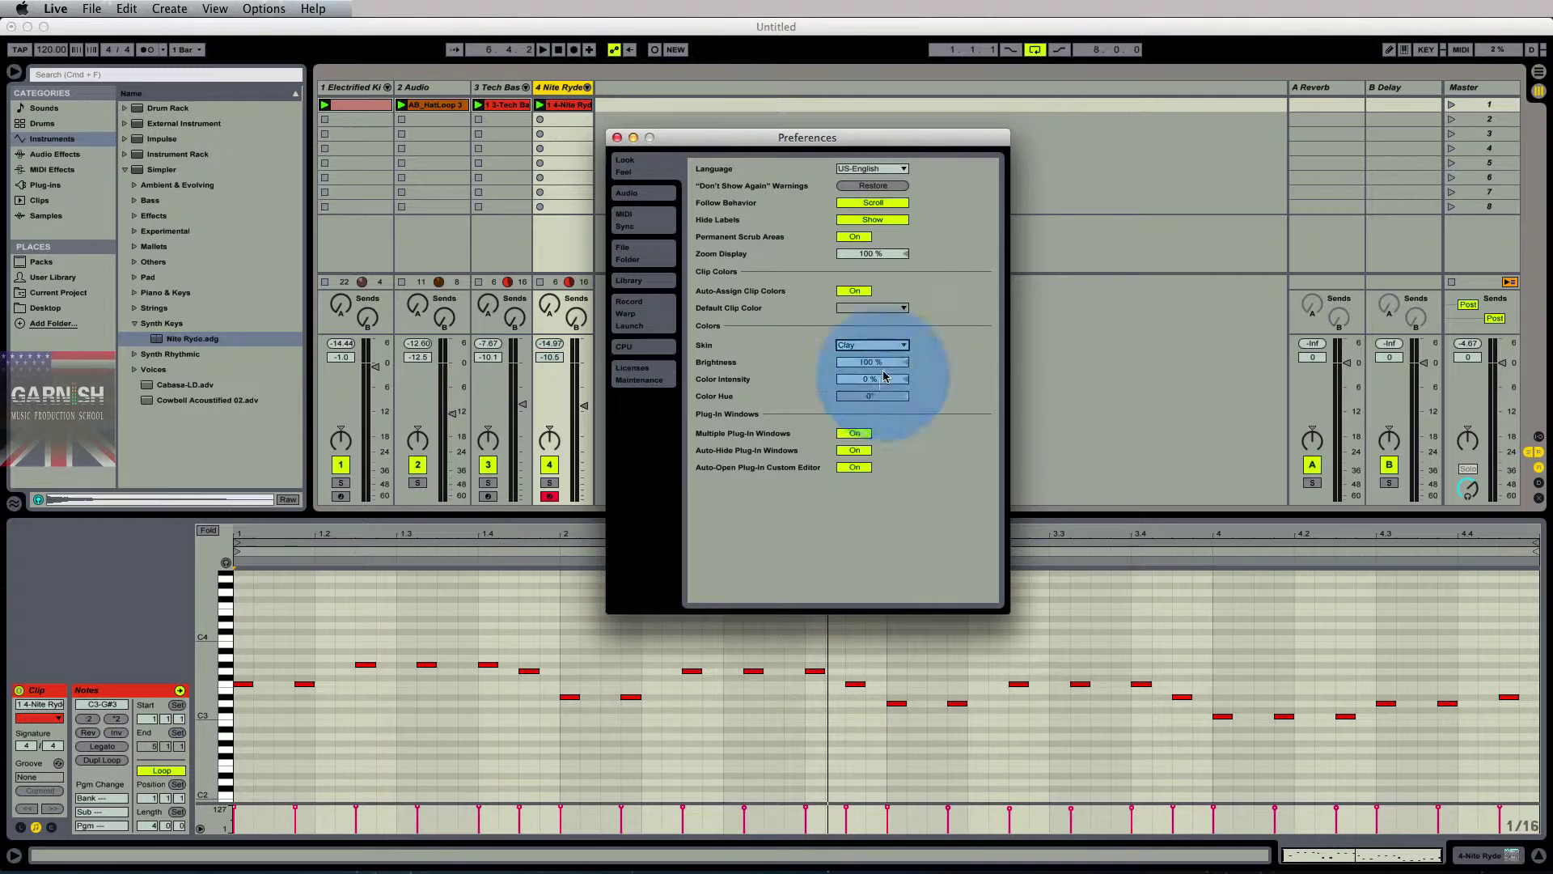
pyautogui.click(889, 345)
pyautogui.click(881, 405)
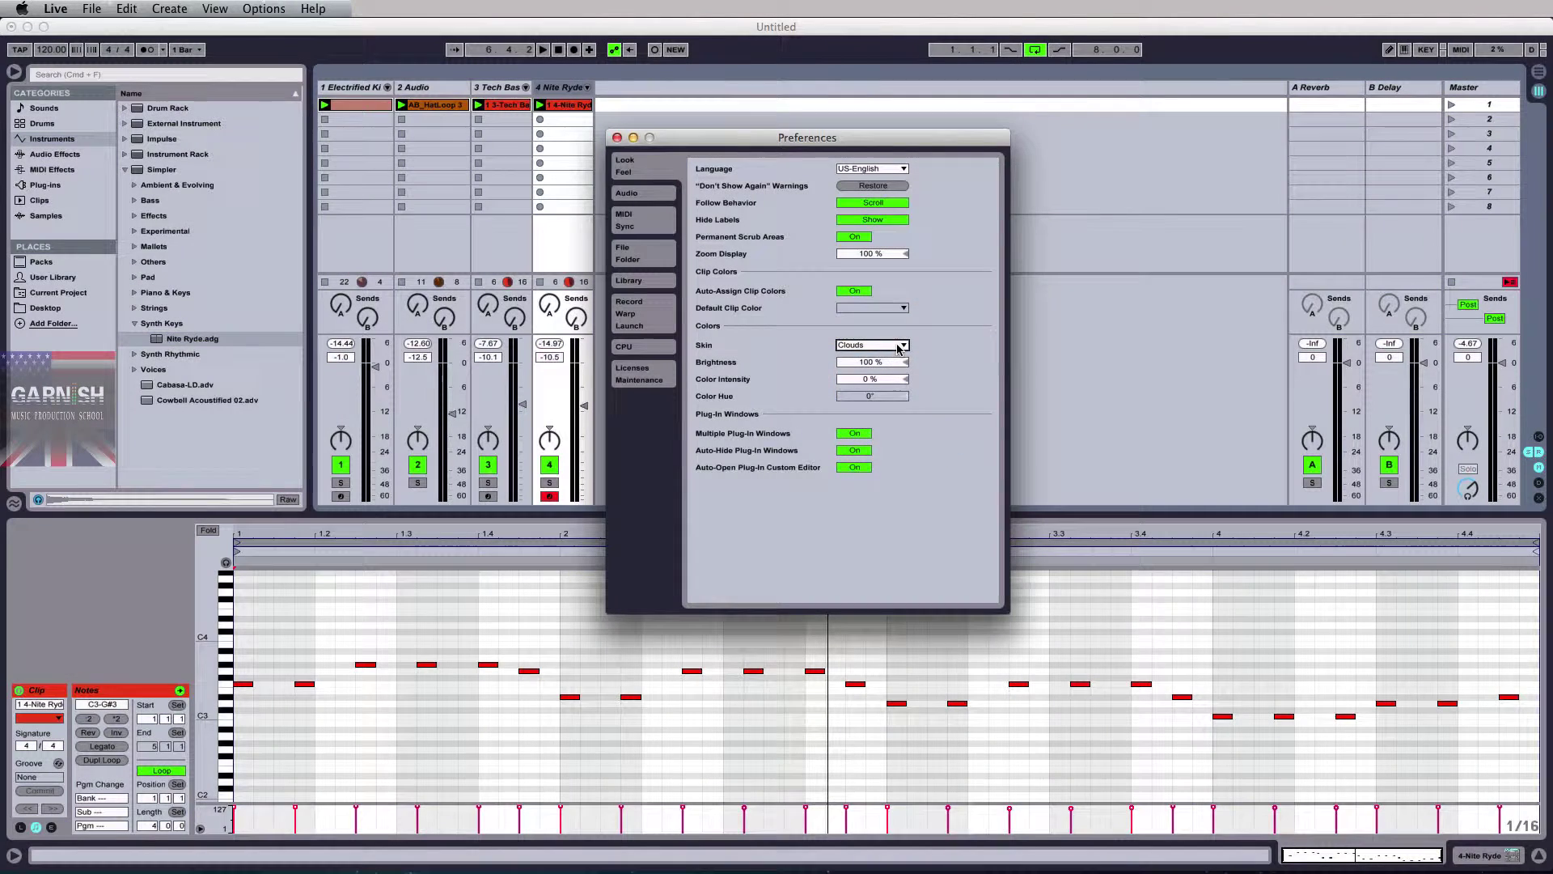
# Preview the Disco, Frost, LightGray and Monolake skins, then return to Default.
pyautogui.click(895, 345)
pyautogui.click(870, 417)
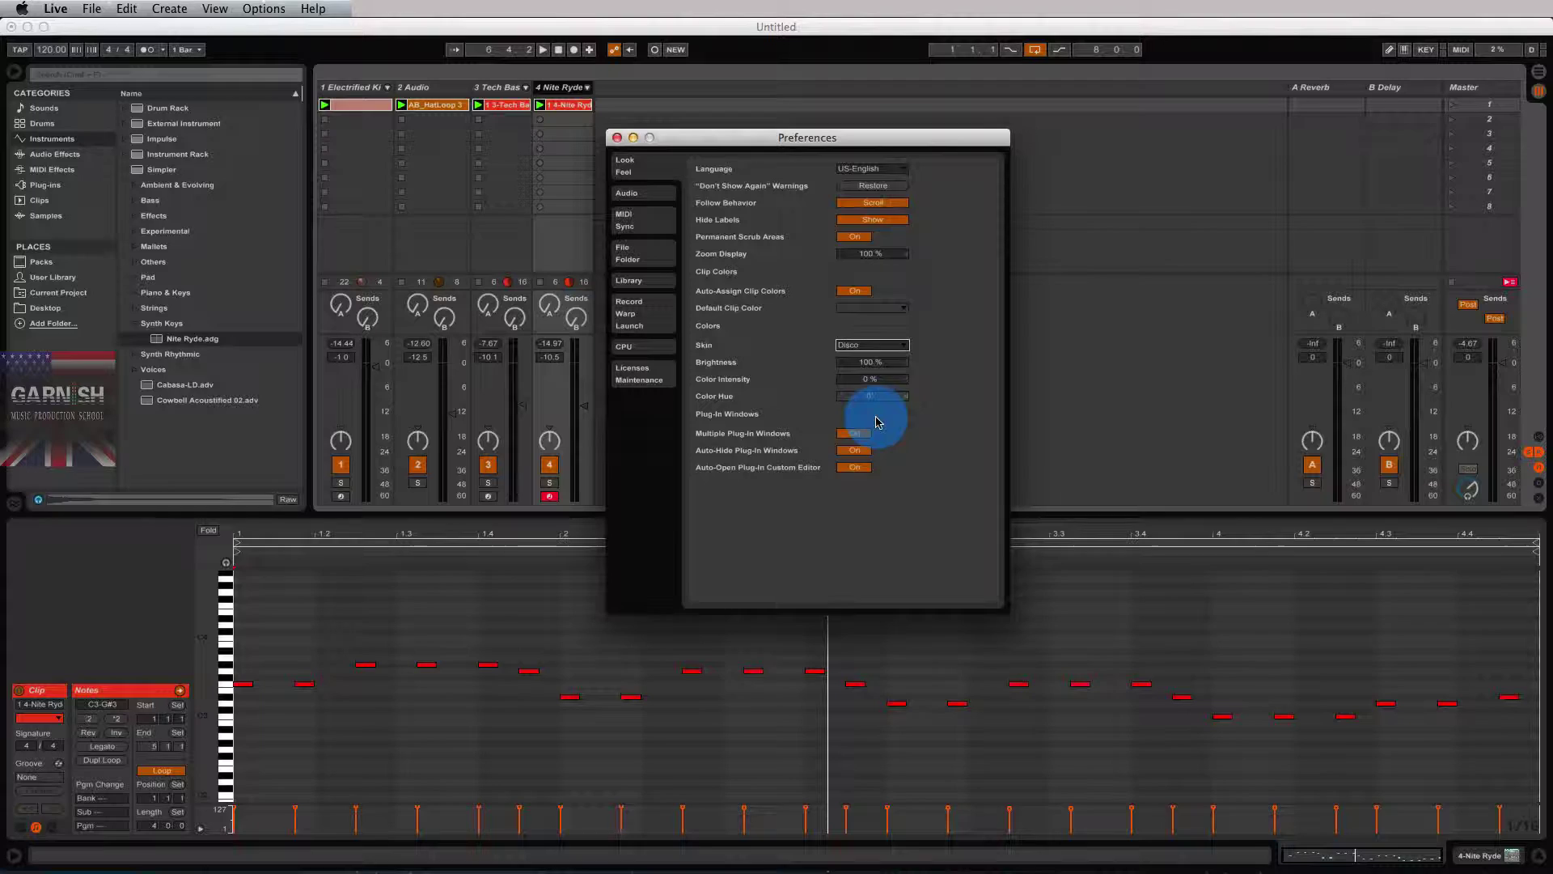
pyautogui.click(904, 345)
pyautogui.click(877, 429)
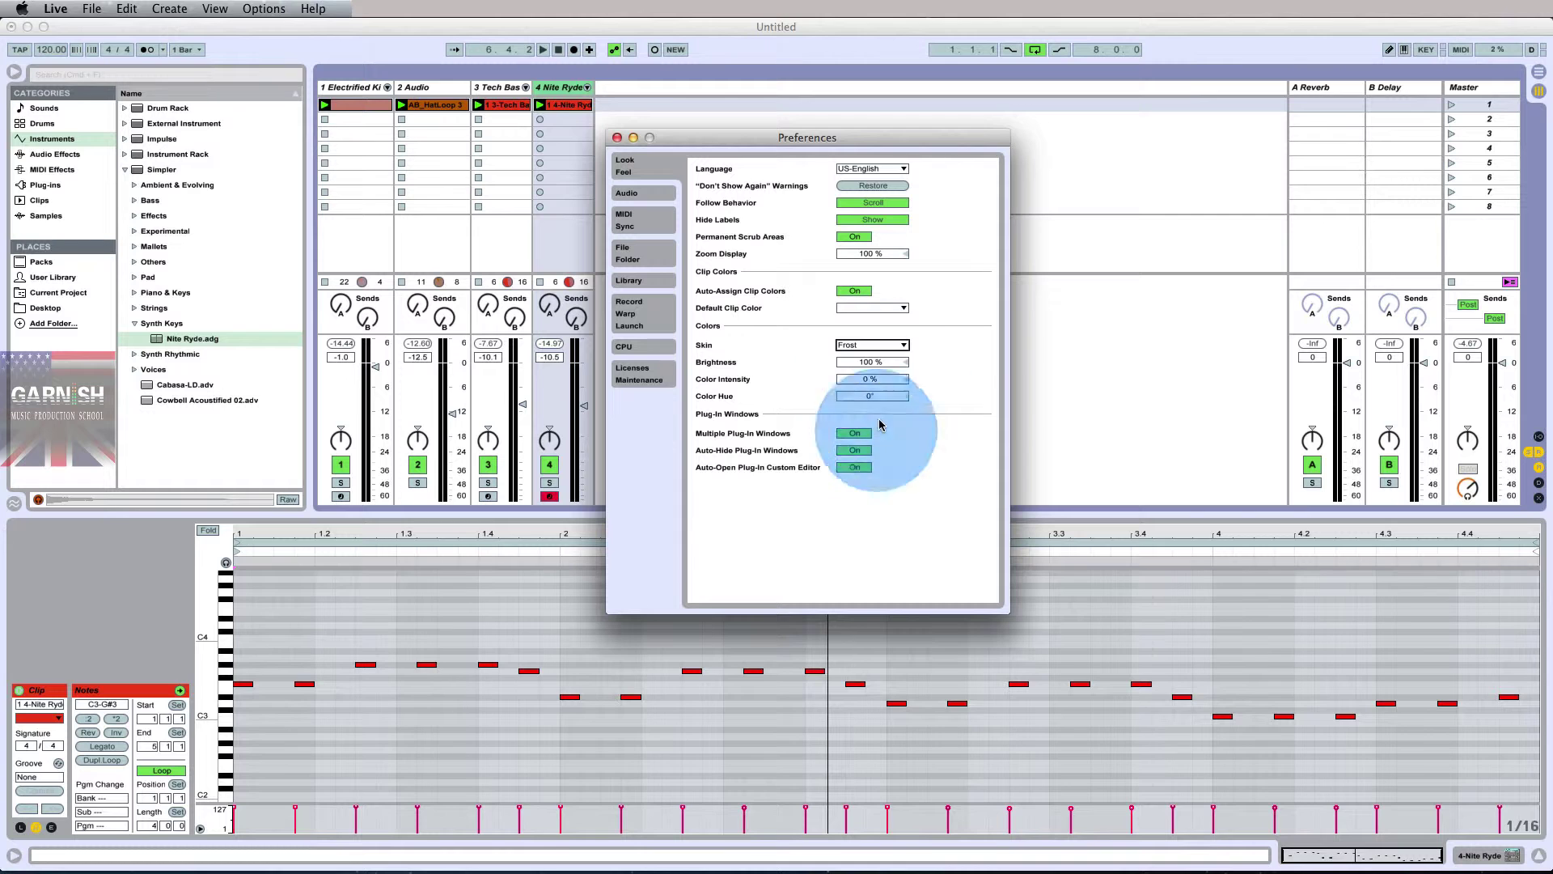
pyautogui.click(906, 346)
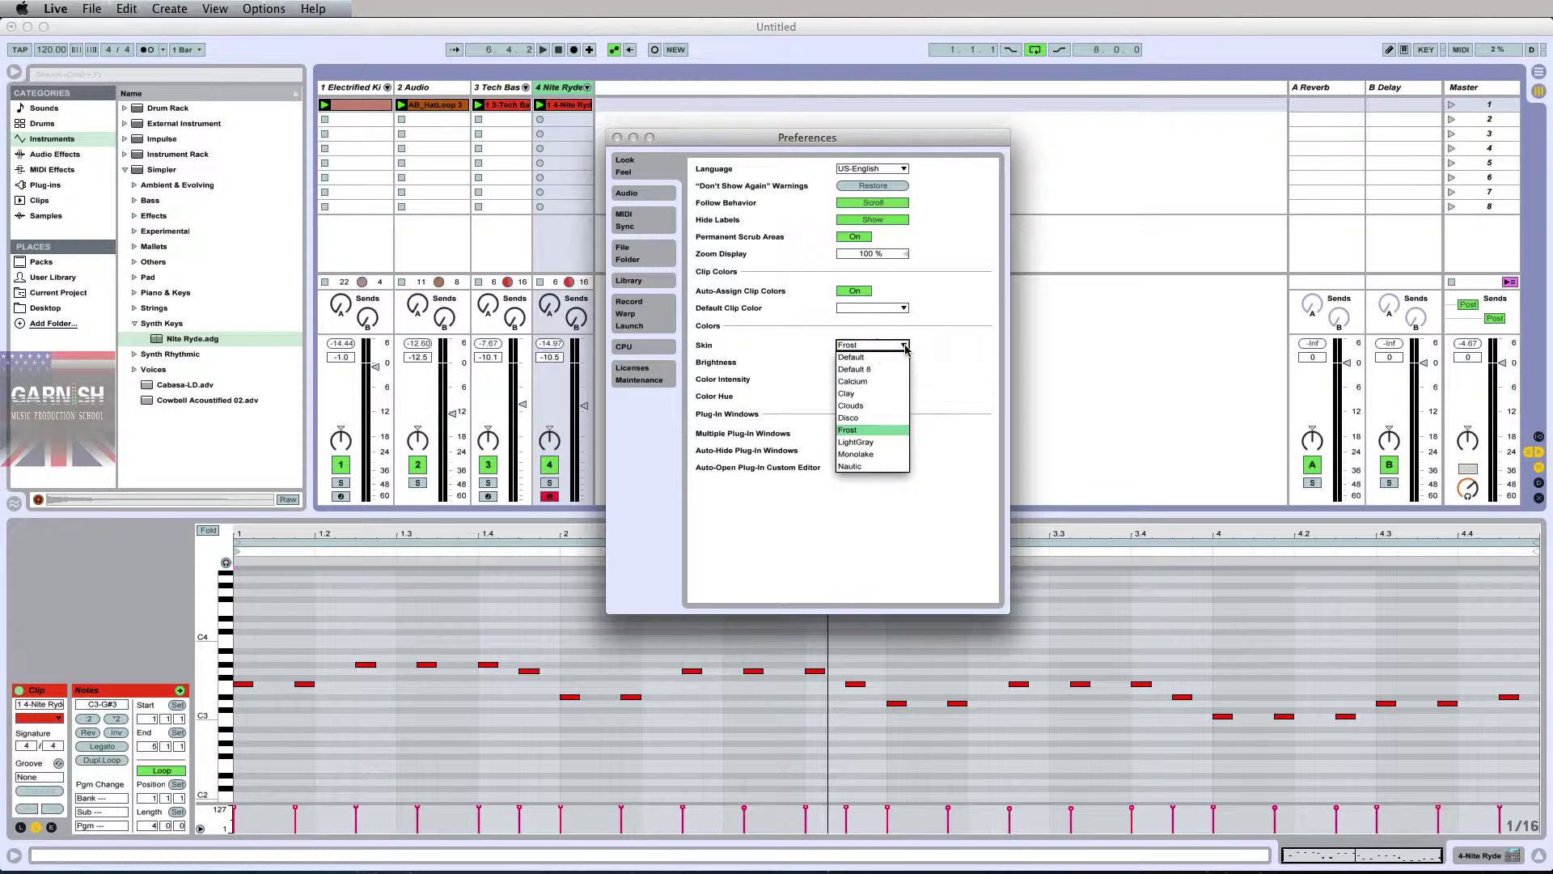
pyautogui.click(878, 442)
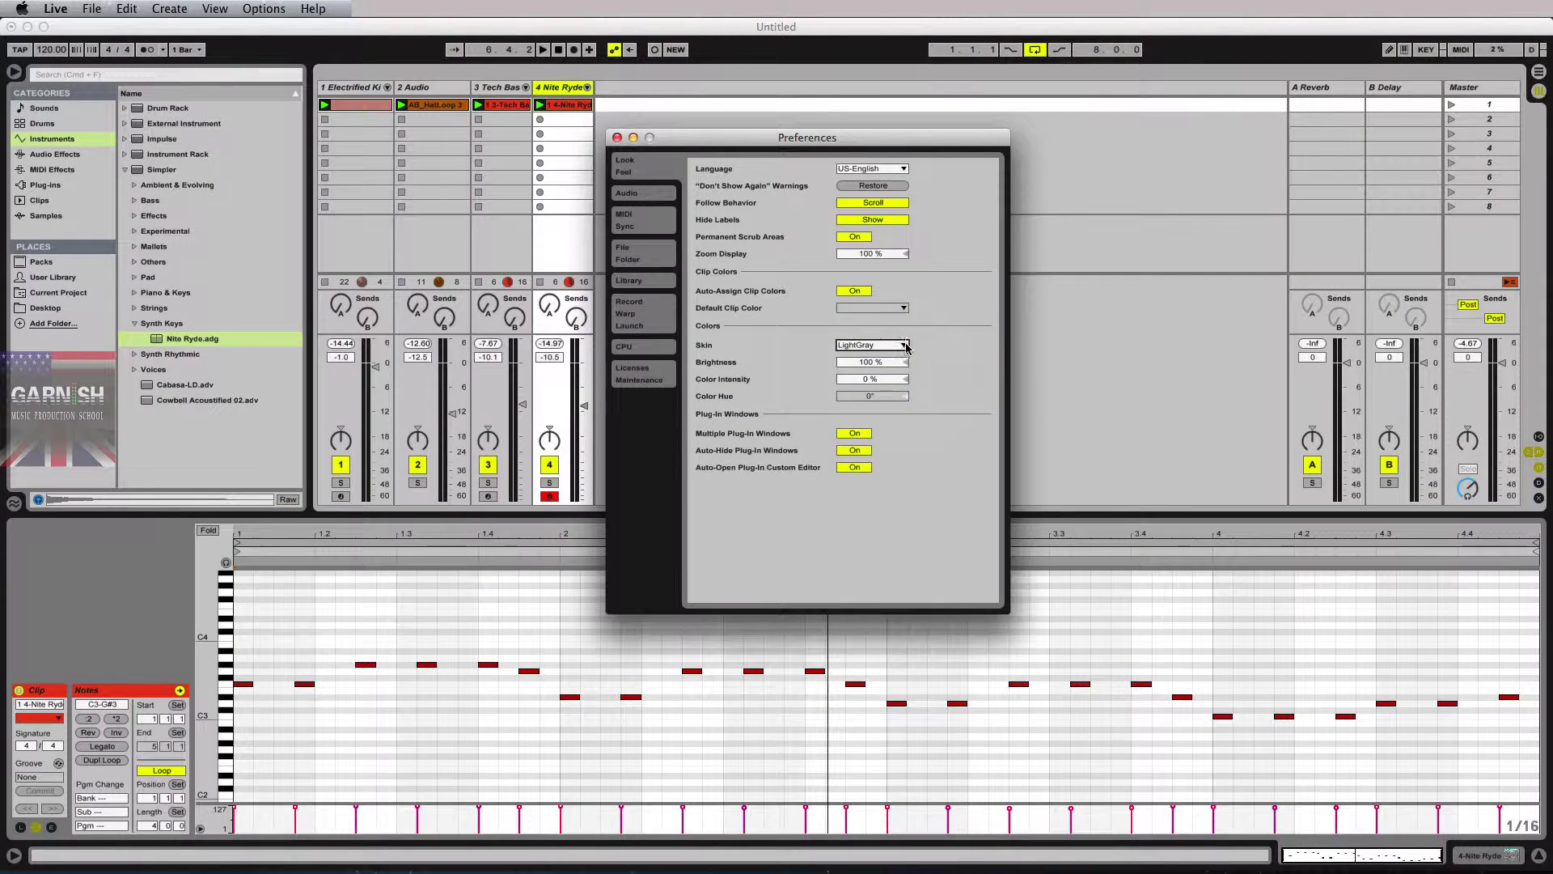
pyautogui.click(890, 346)
pyautogui.click(880, 441)
pyautogui.click(873, 346)
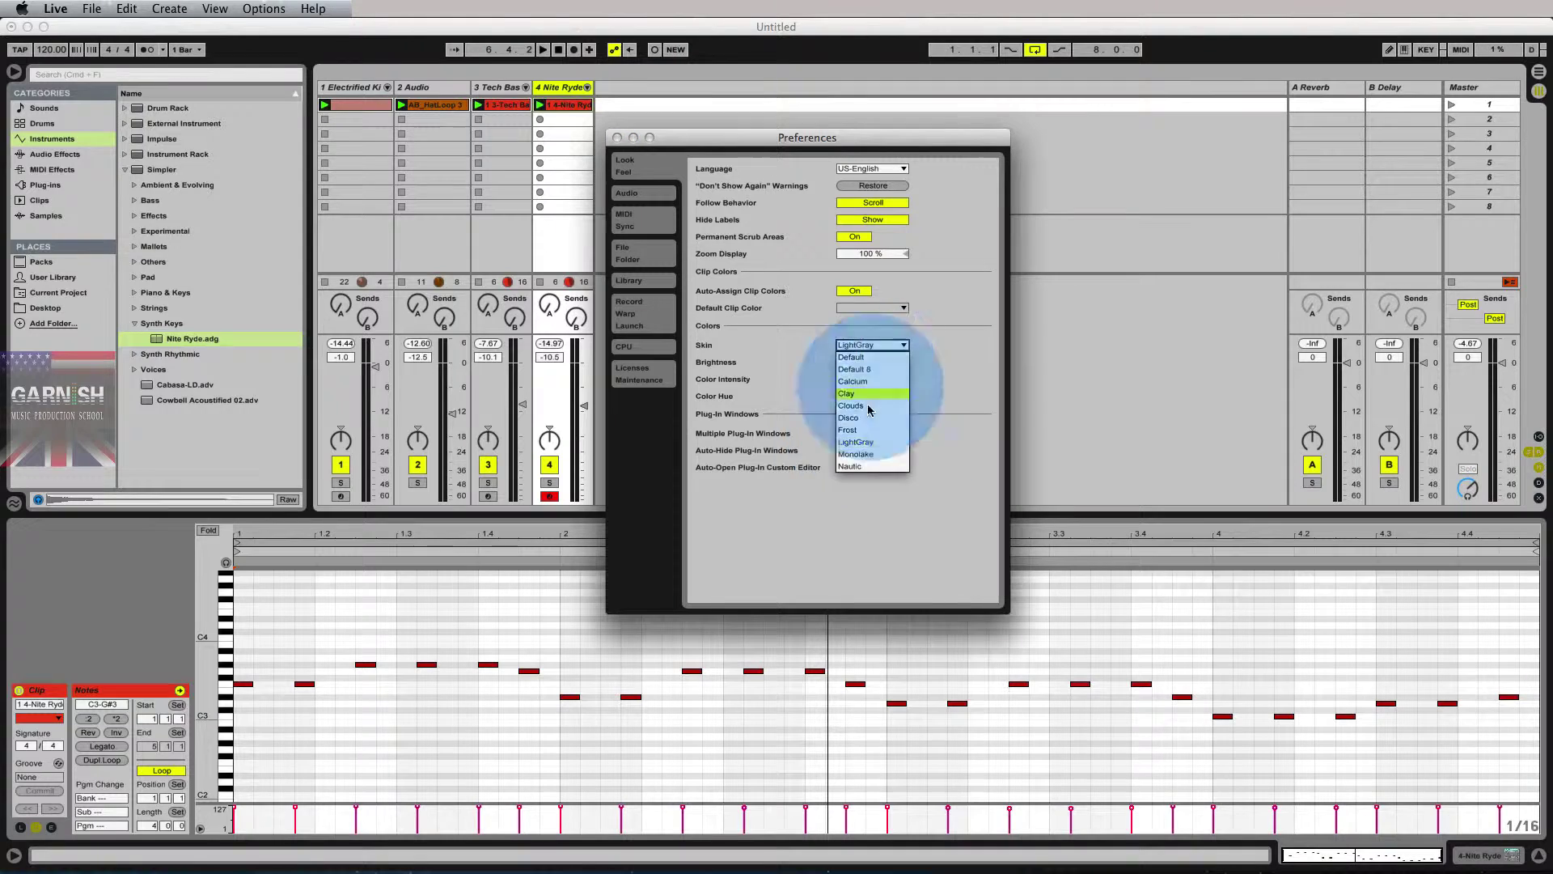
pyautogui.click(864, 453)
pyautogui.click(873, 346)
pyautogui.click(865, 357)
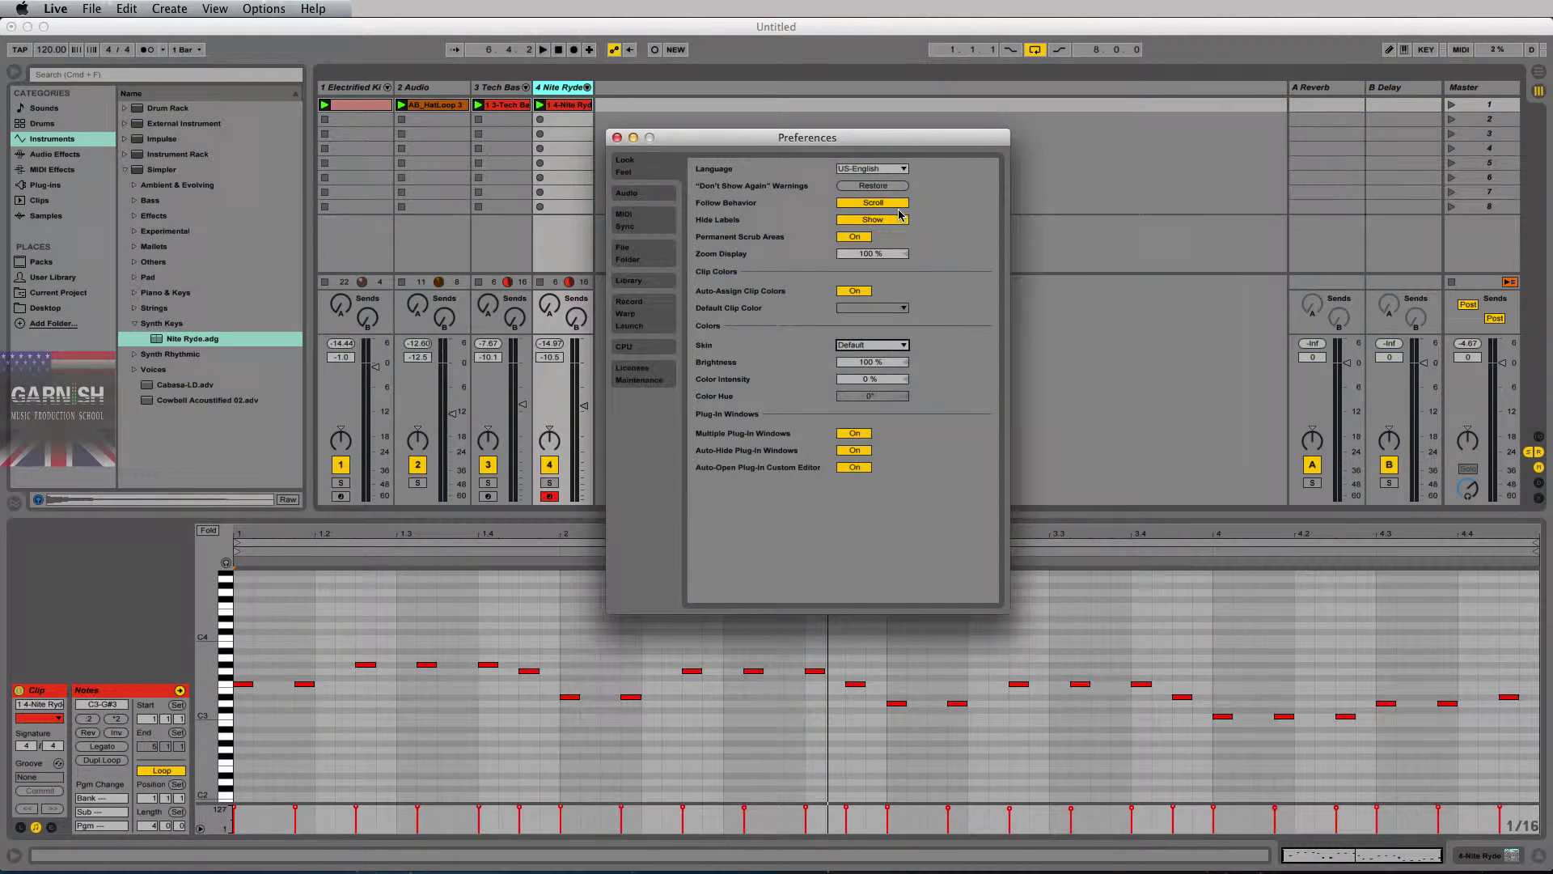
# Try the Frost and Disco skins once more, then restore the Default skin.
pyautogui.moveTo(760, 144); pyautogui.dragTo(758, 145)
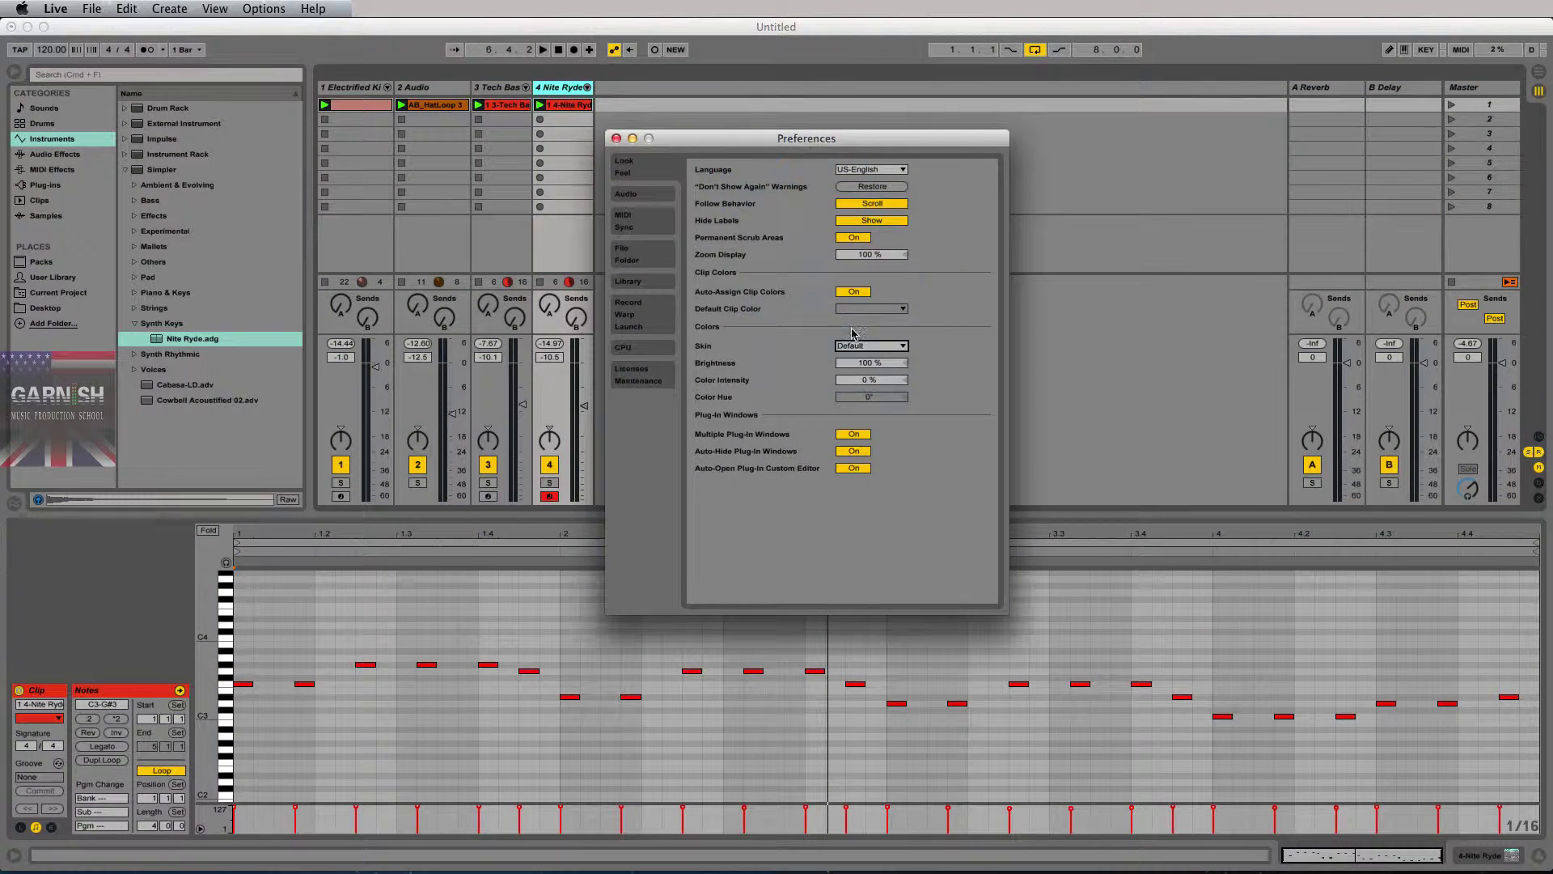
pyautogui.click(856, 347)
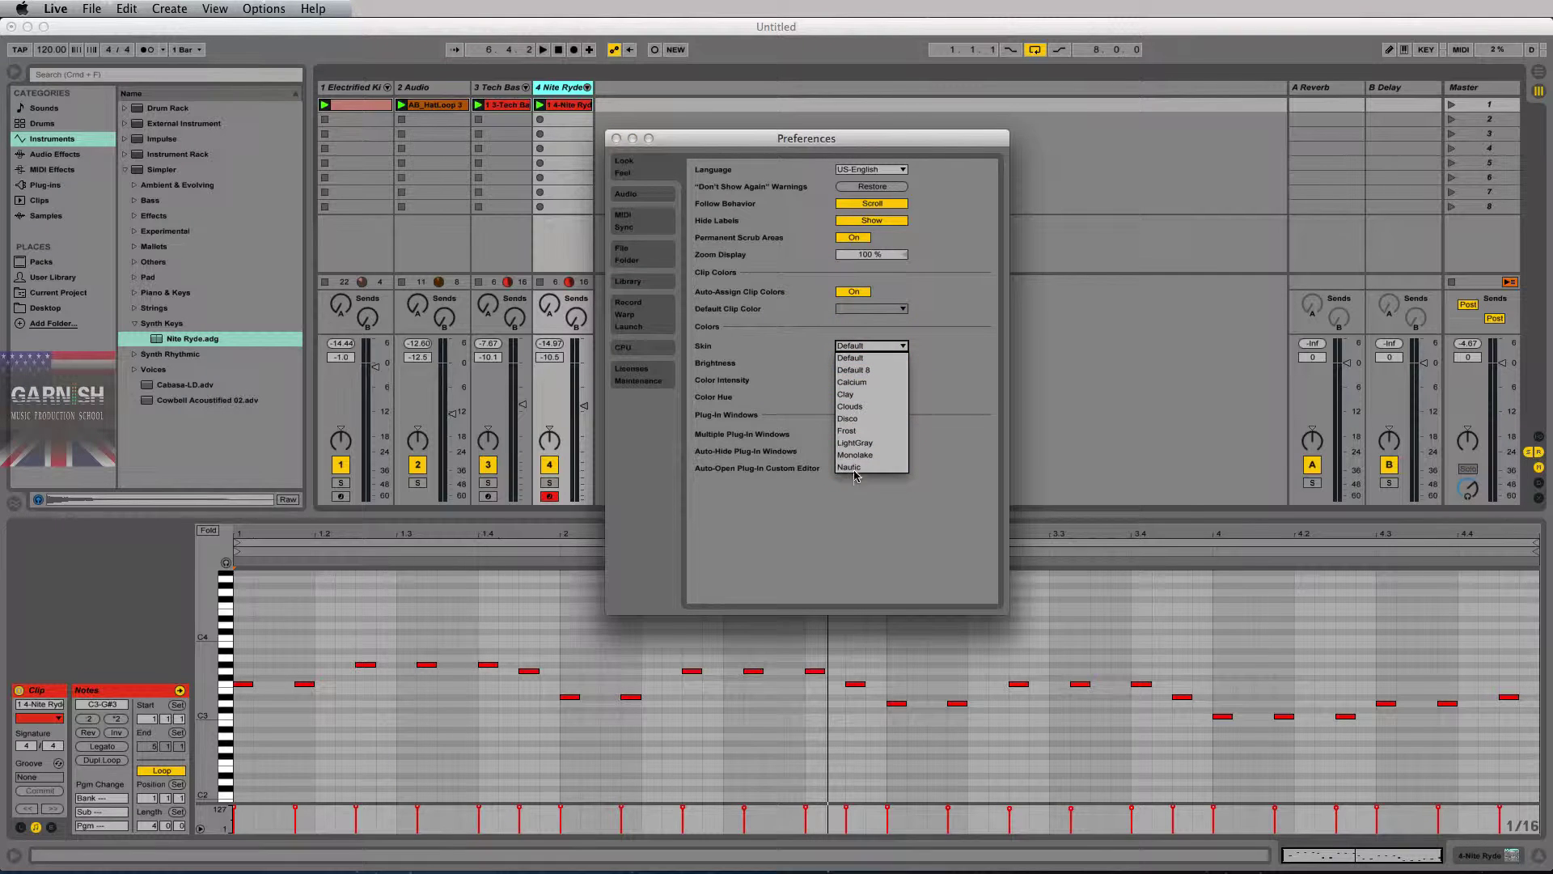
pyautogui.click(864, 430)
pyautogui.click(866, 347)
pyautogui.click(860, 418)
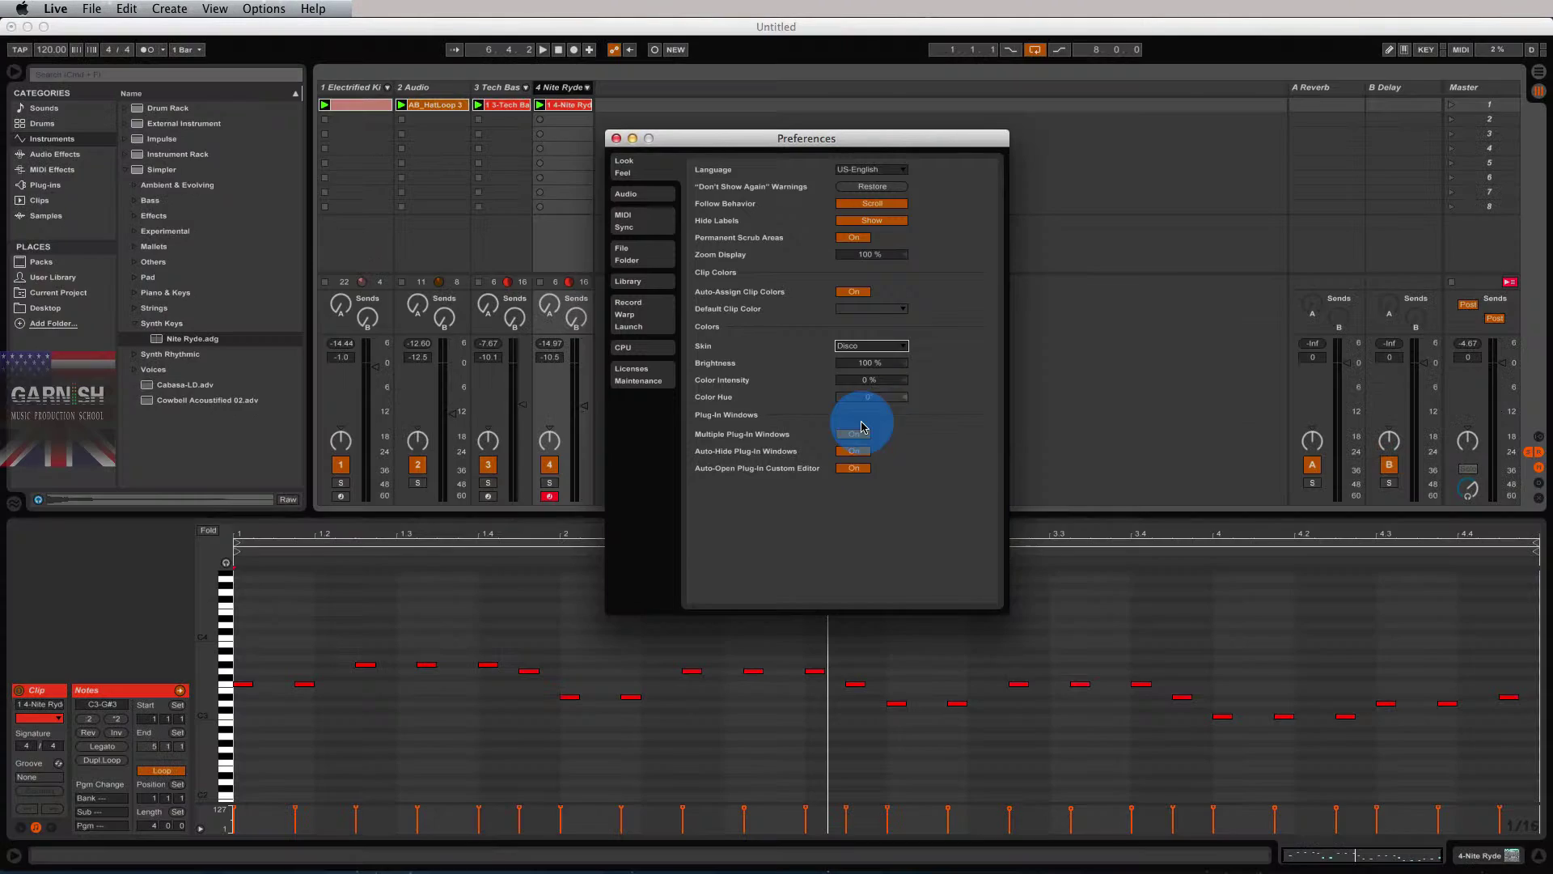
pyautogui.click(872, 347)
pyautogui.click(872, 358)
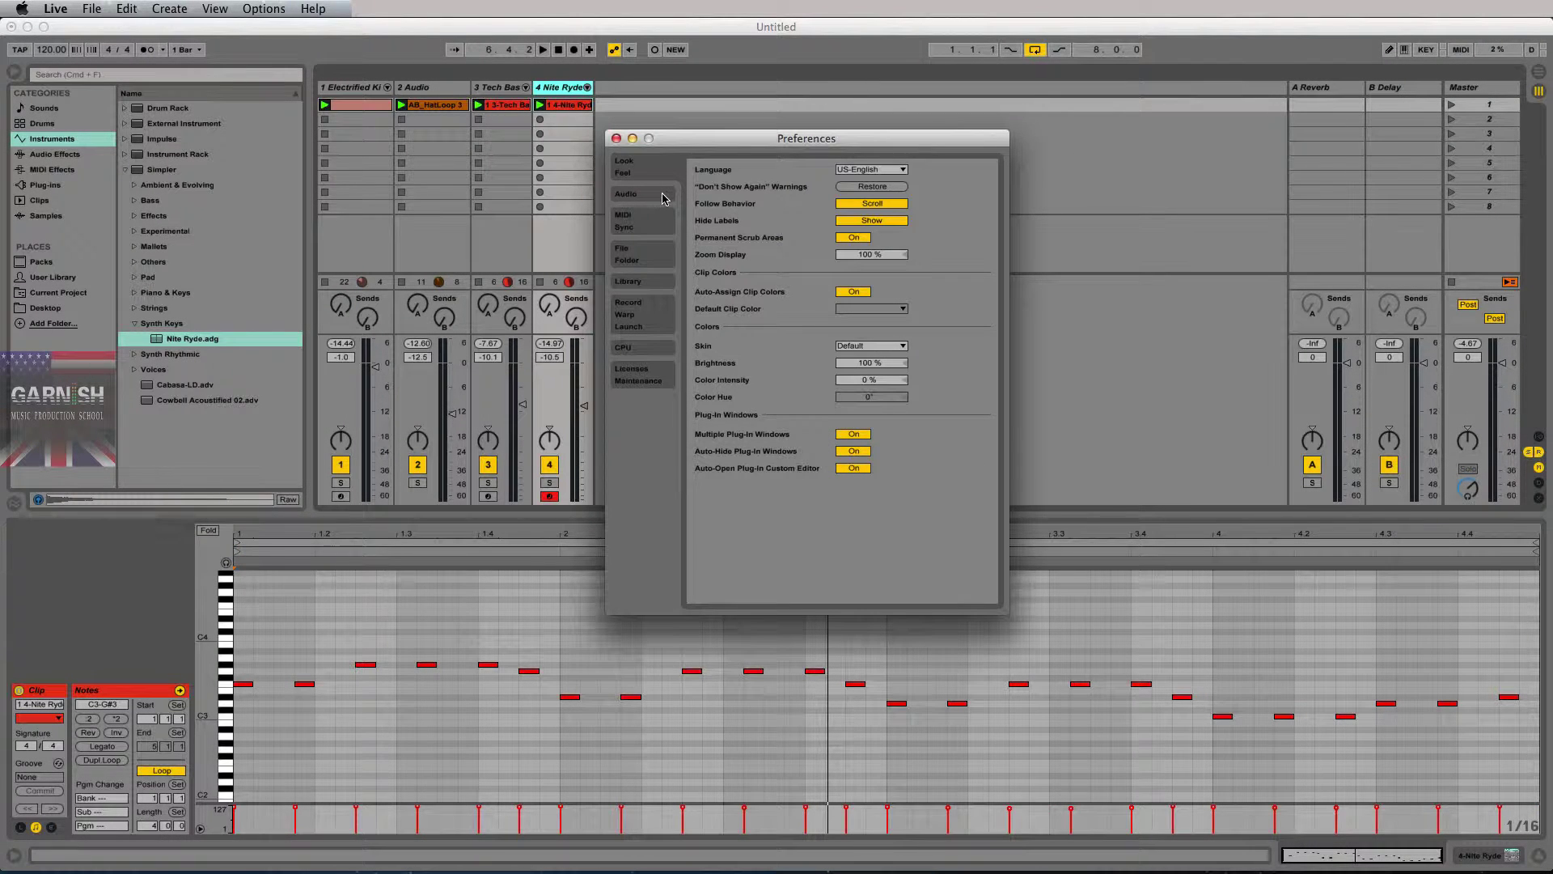
# Switch Preferences to the Audio page.
pyautogui.click(663, 195)
pyautogui.moveTo(699, 144); pyautogui.dragTo(707, 148)
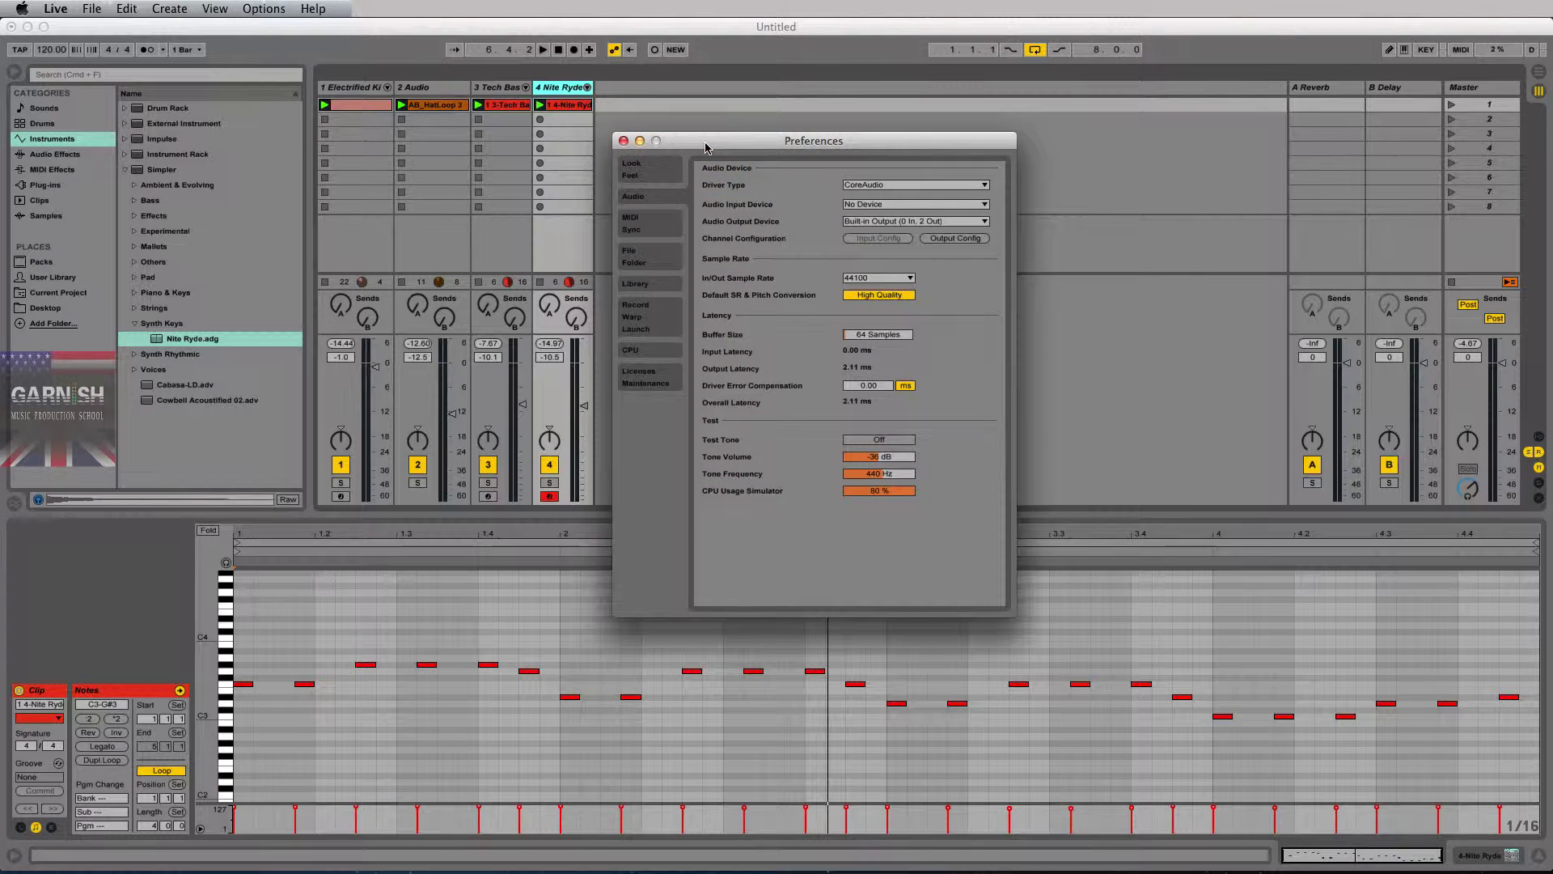
pyautogui.moveTo(707, 148); pyautogui.dragTo(709, 145)
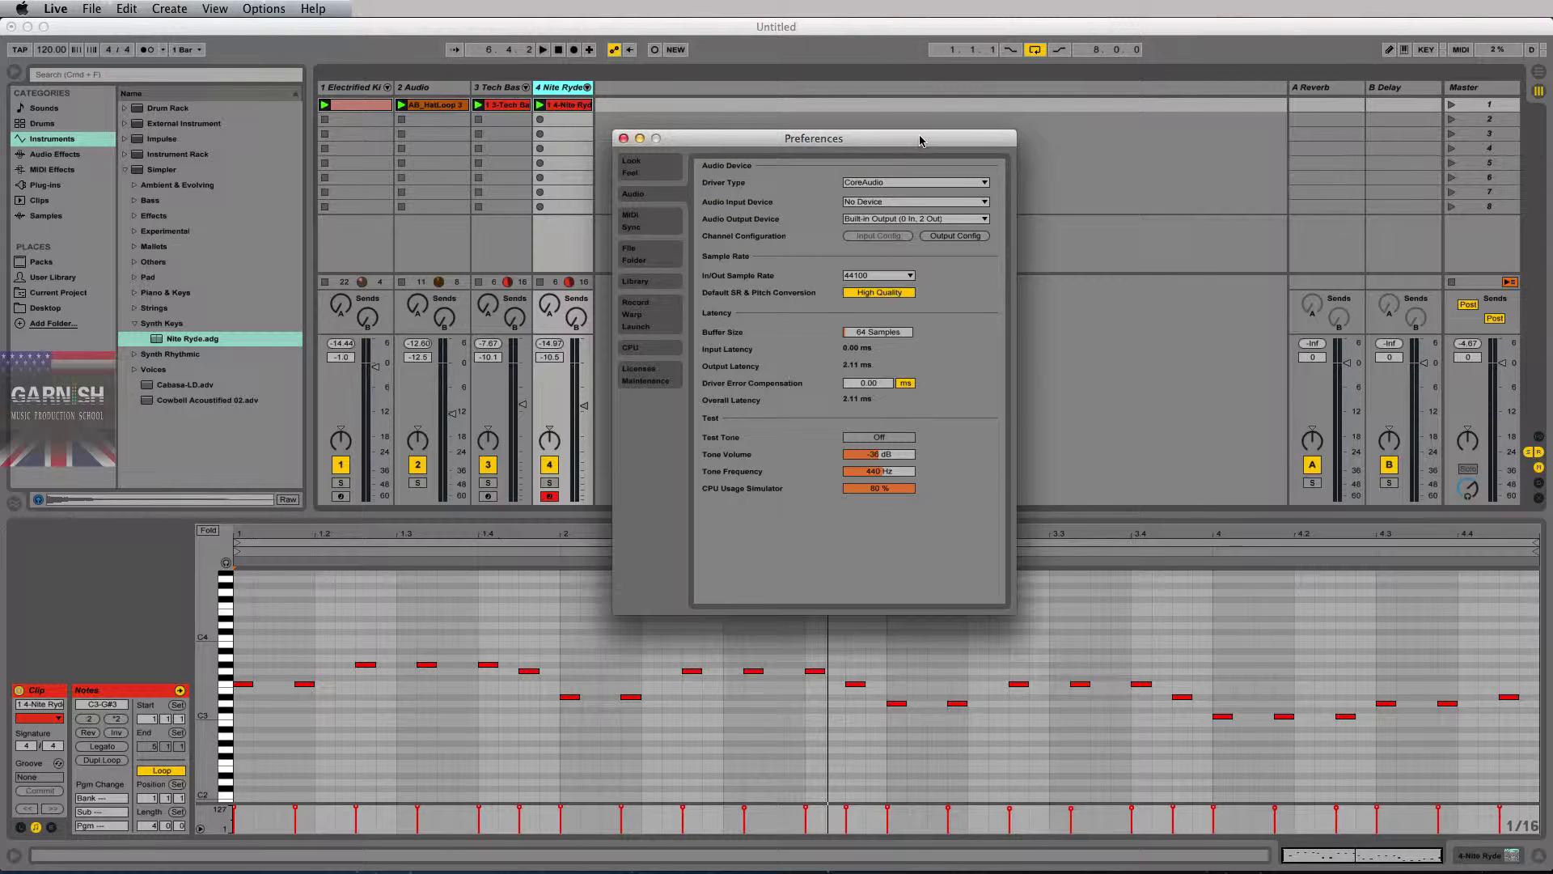
pyautogui.moveTo(920, 137); pyautogui.dragTo(915, 136)
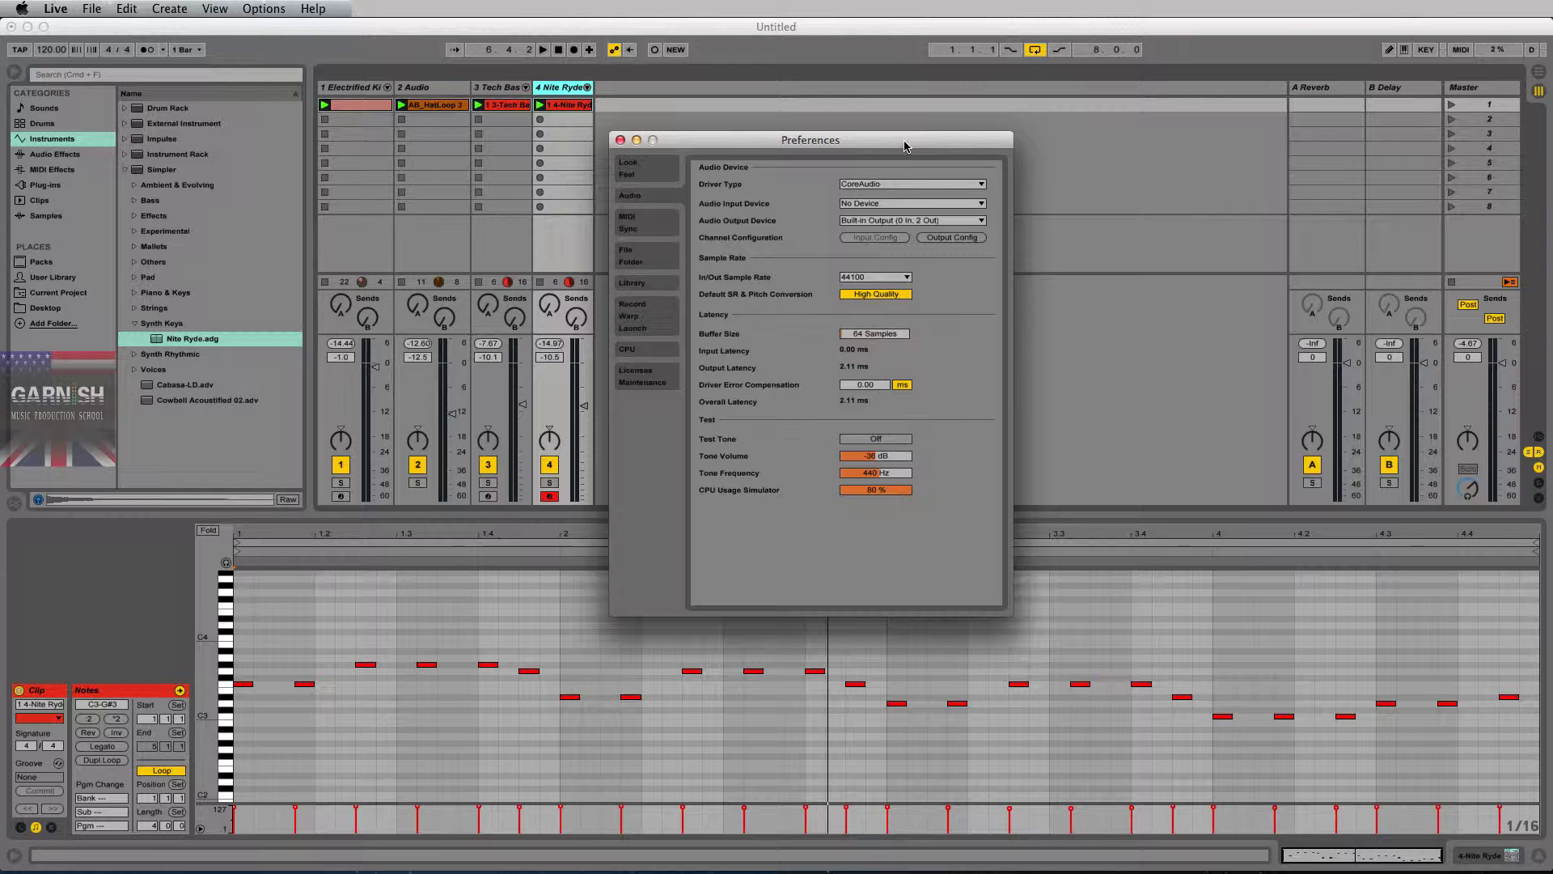
# Confirm CoreAudio as the Driver Type, with Built-in Output at 44100 Hz and 64-sample buffer.
pyautogui.click(882, 185)
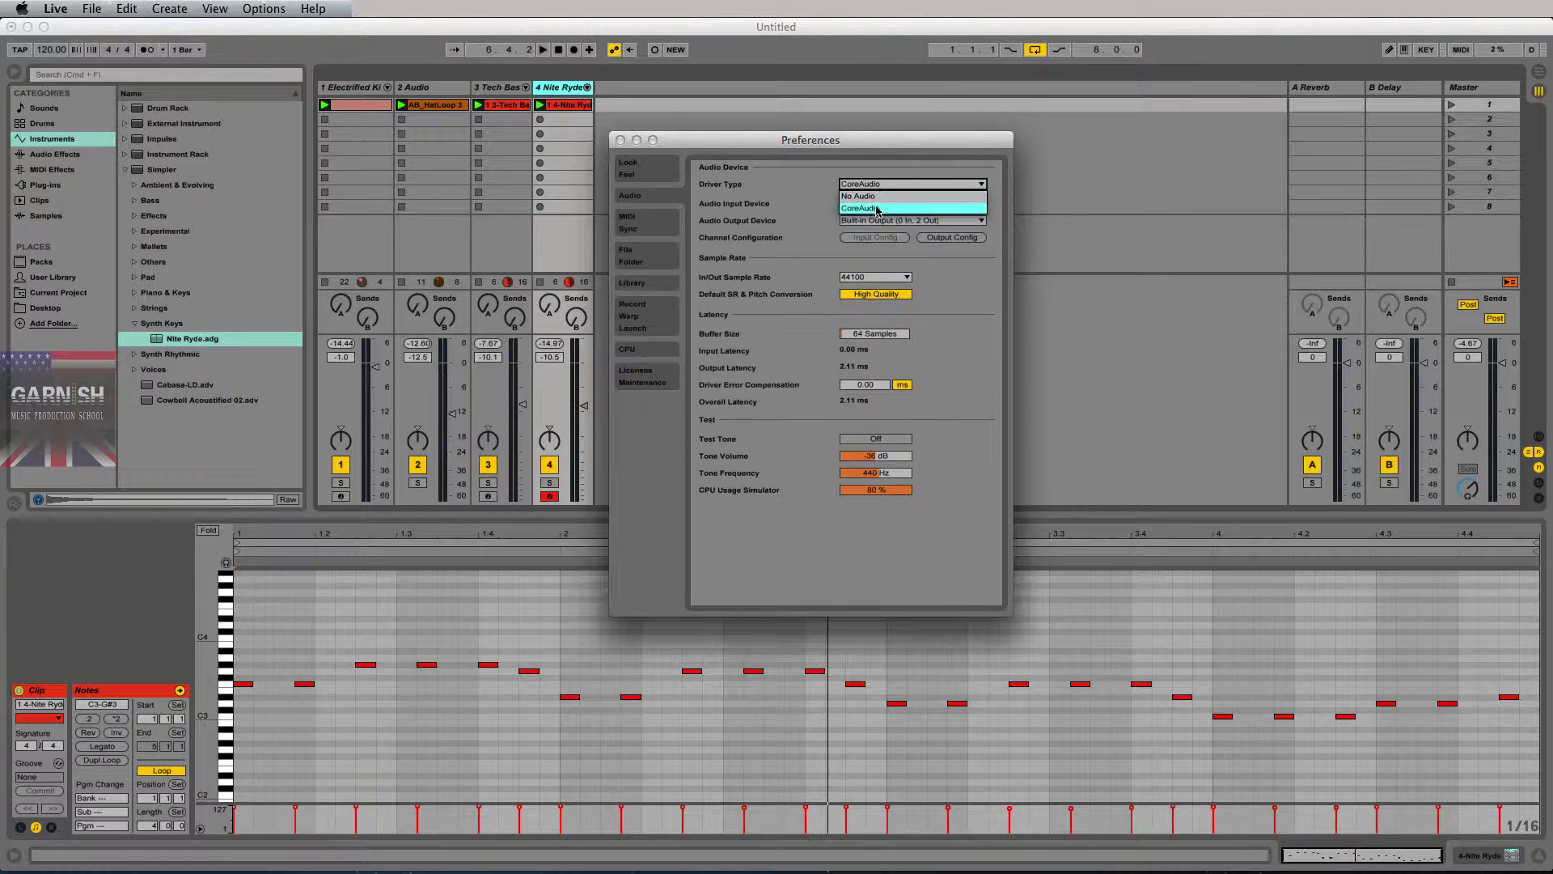
pyautogui.click(878, 209)
pyautogui.click(875, 185)
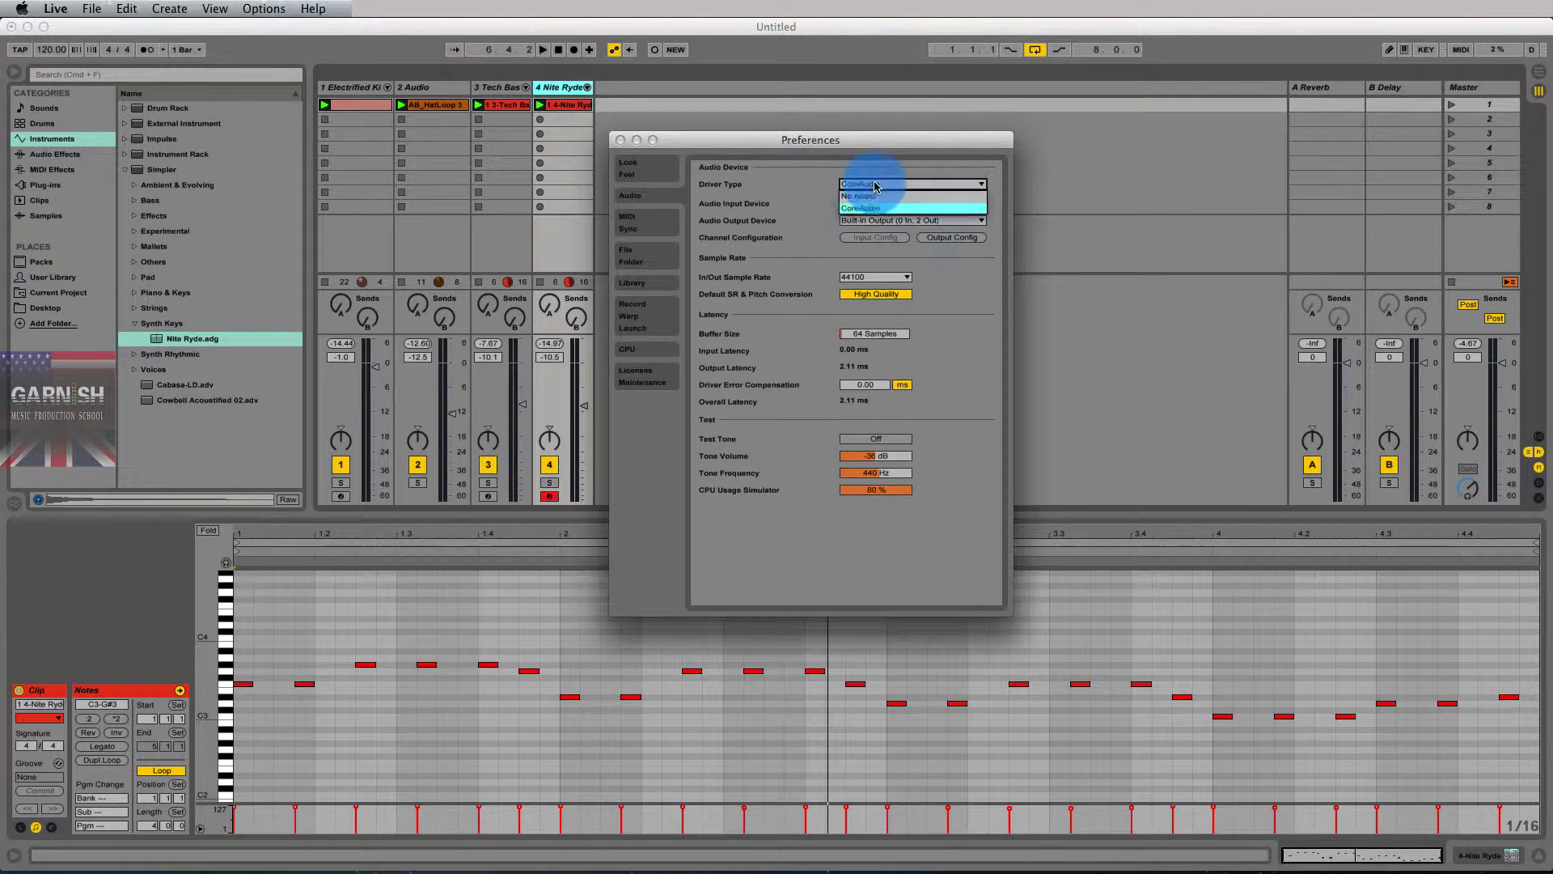
pyautogui.click(869, 186)
pyautogui.moveTo(862, 146); pyautogui.dragTo(859, 142)
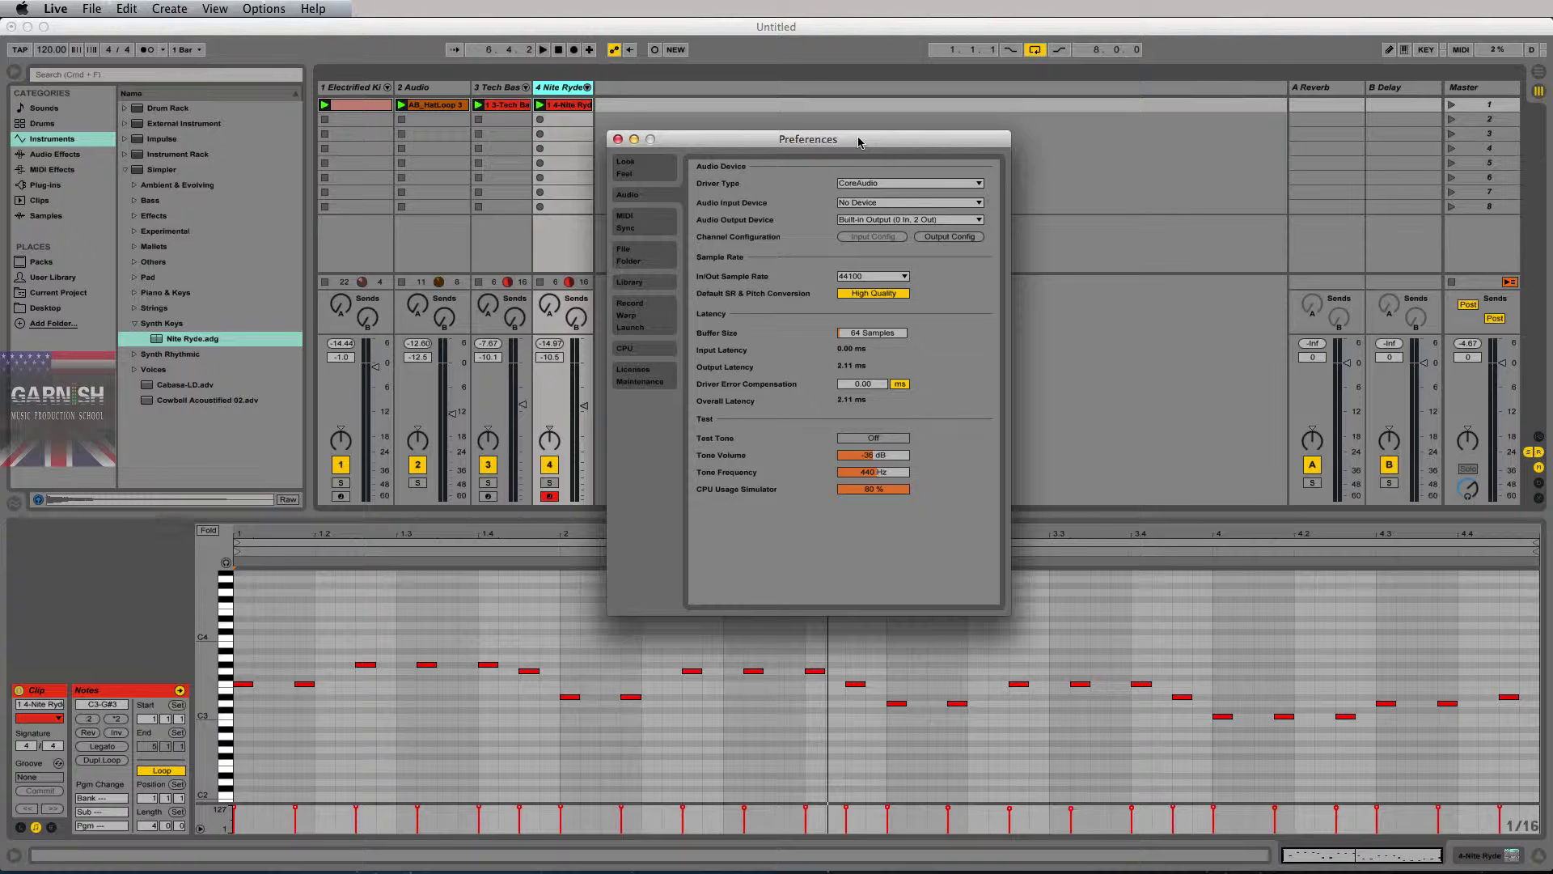
pyautogui.click(880, 185)
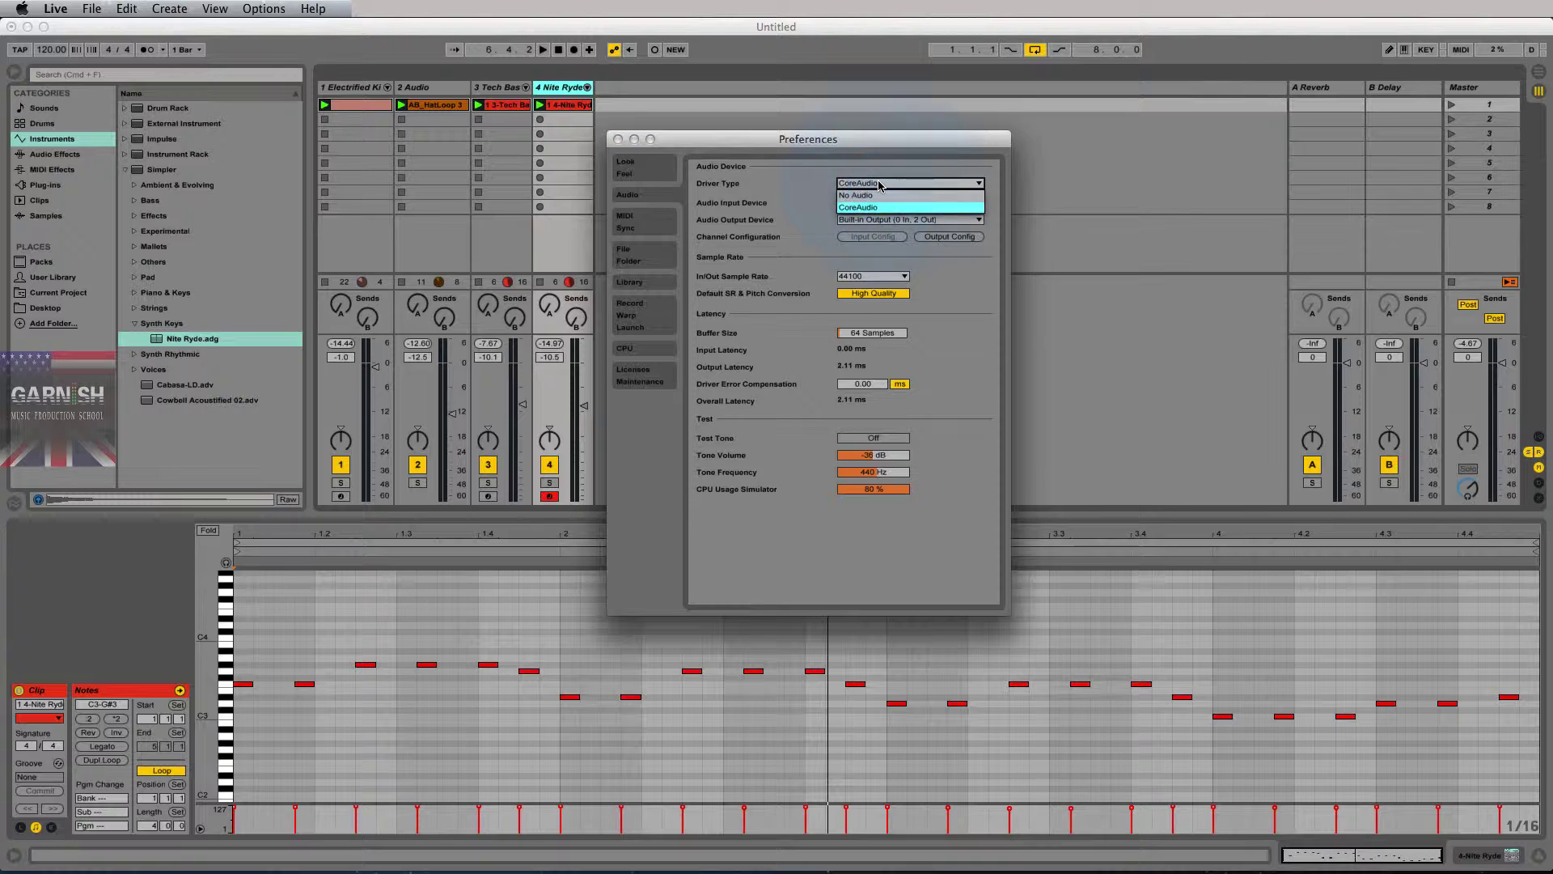
pyautogui.click(890, 171)
pyautogui.moveTo(867, 135); pyautogui.dragTo(865, 133)
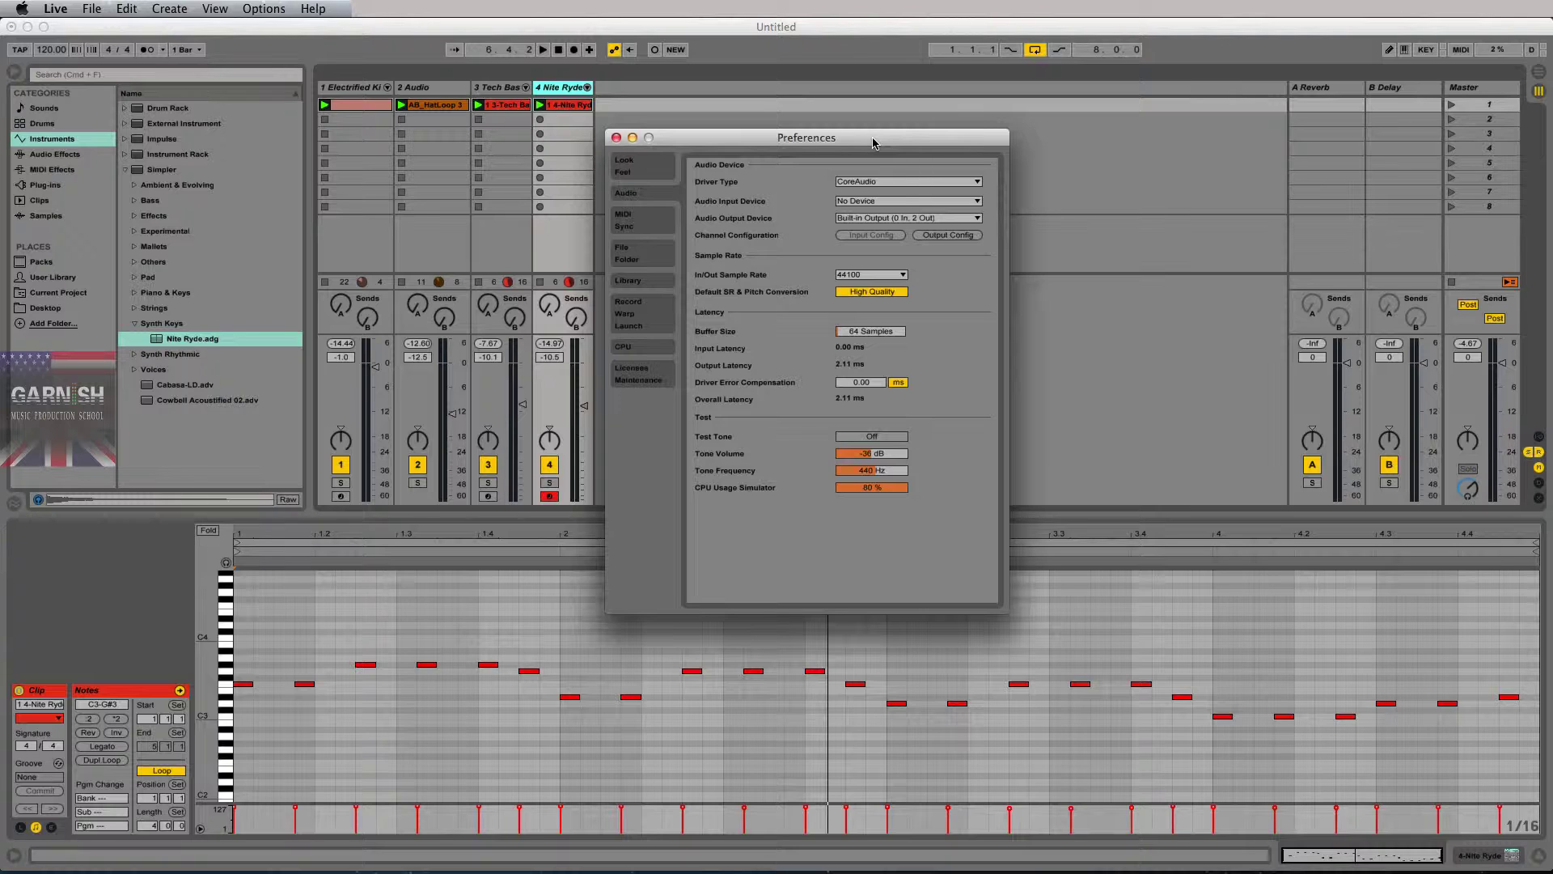
pyautogui.moveTo(873, 144); pyautogui.dragTo(867, 129)
pyautogui.click(872, 176)
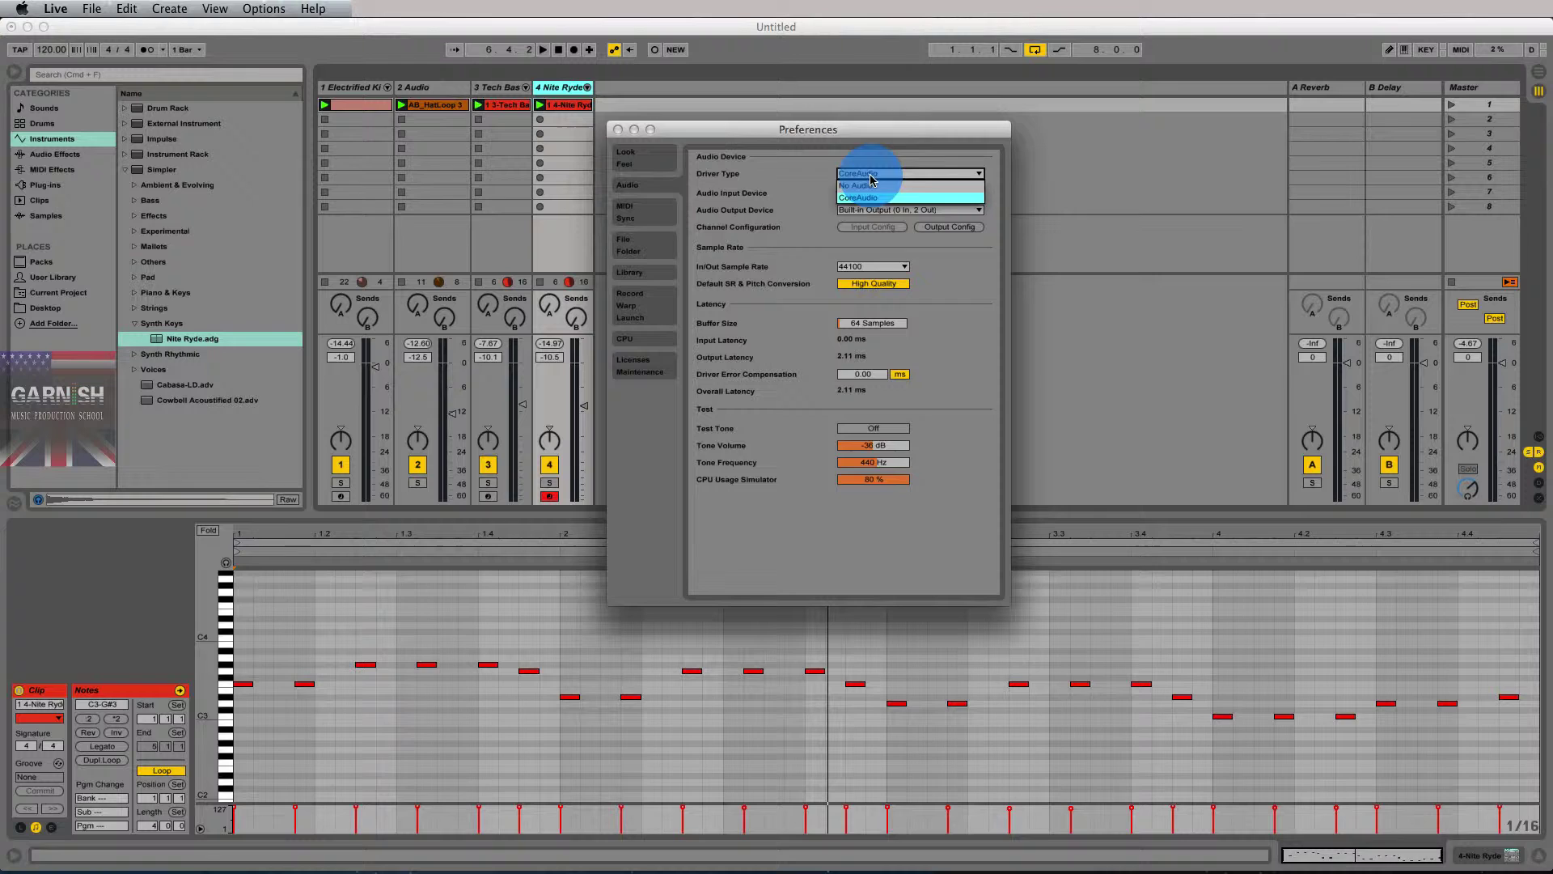
pyautogui.click(873, 197)
pyautogui.click(884, 136)
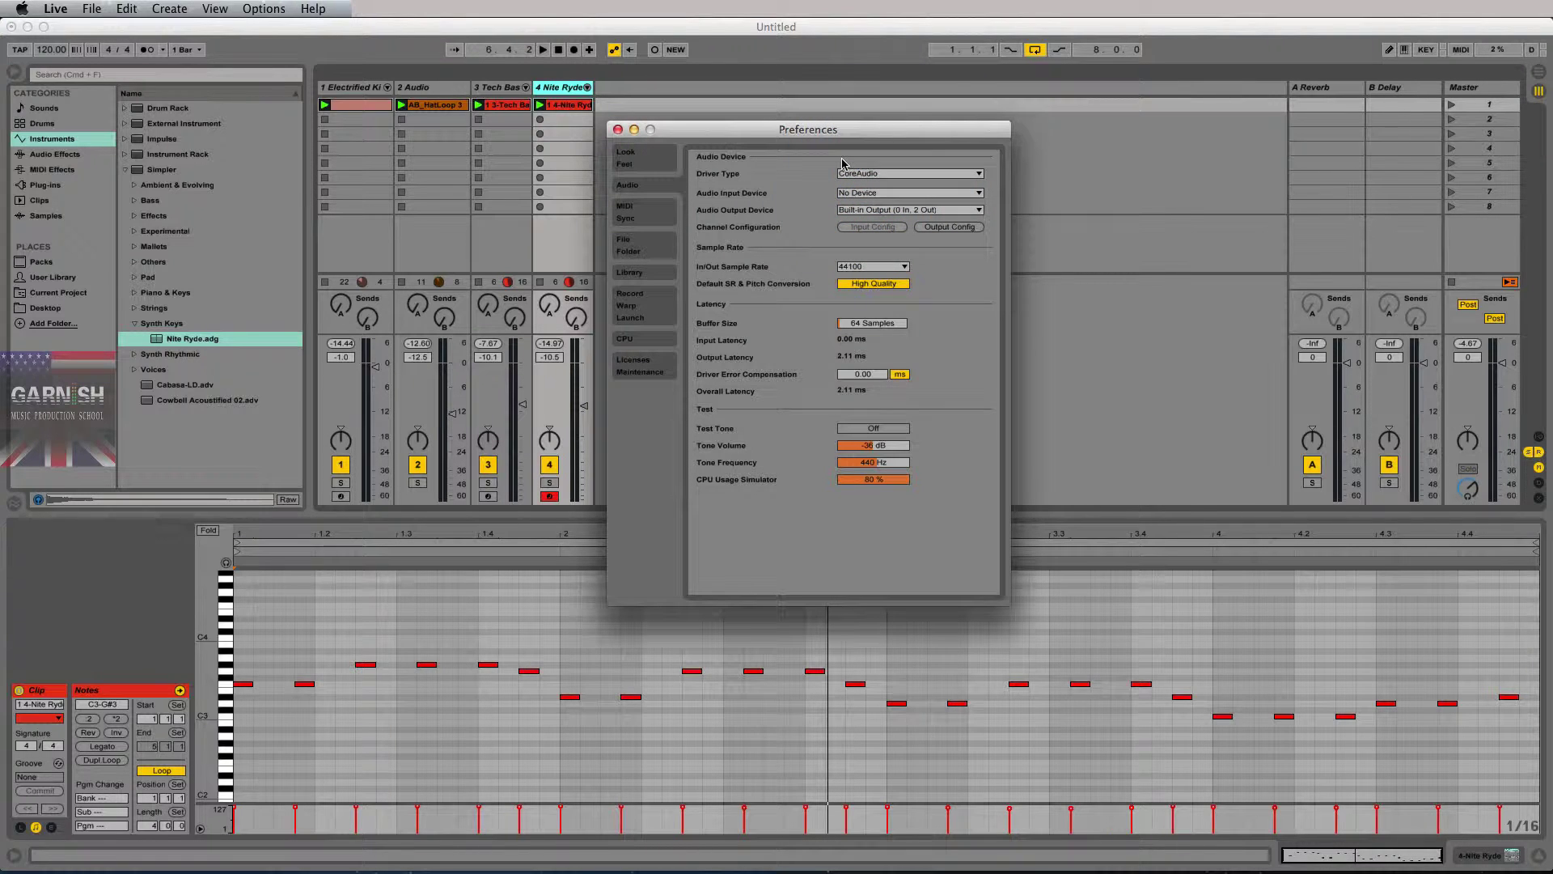
pyautogui.click(869, 211)
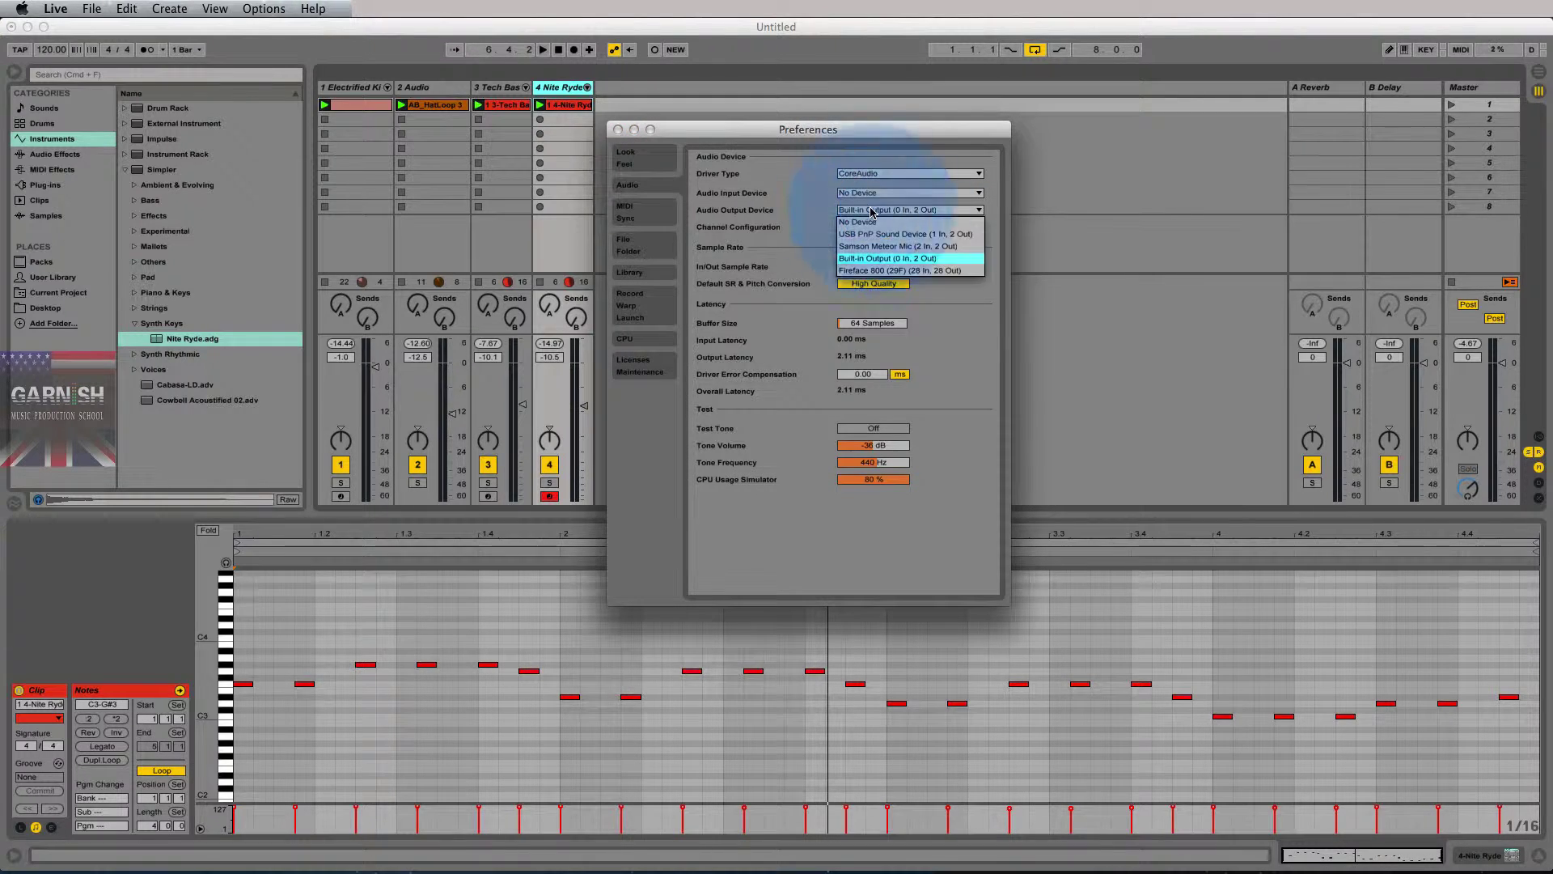
pyautogui.click(874, 258)
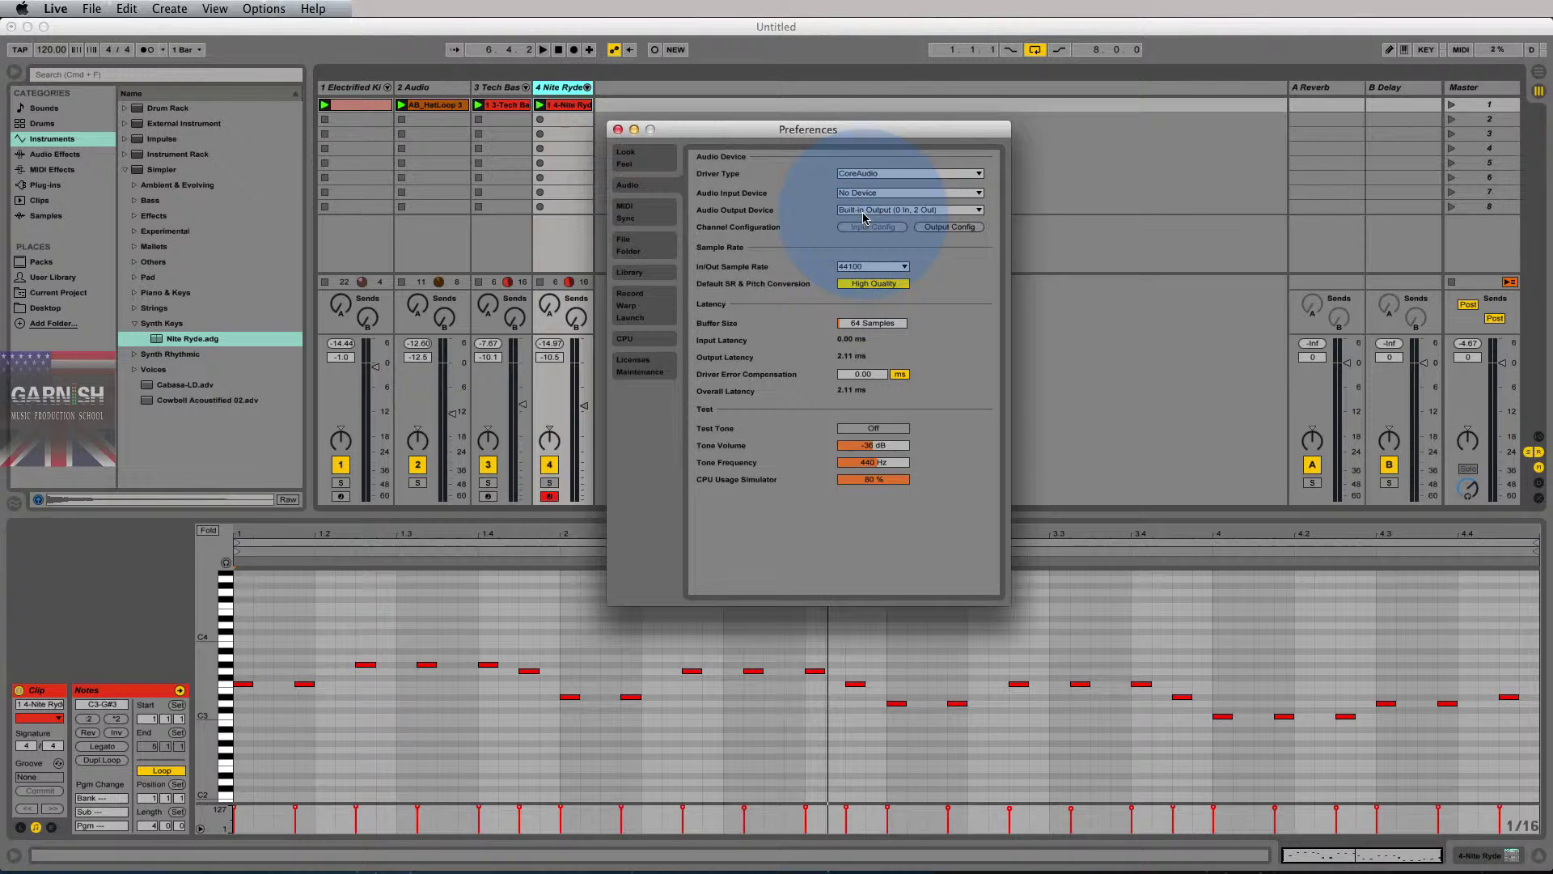
pyautogui.click(864, 212)
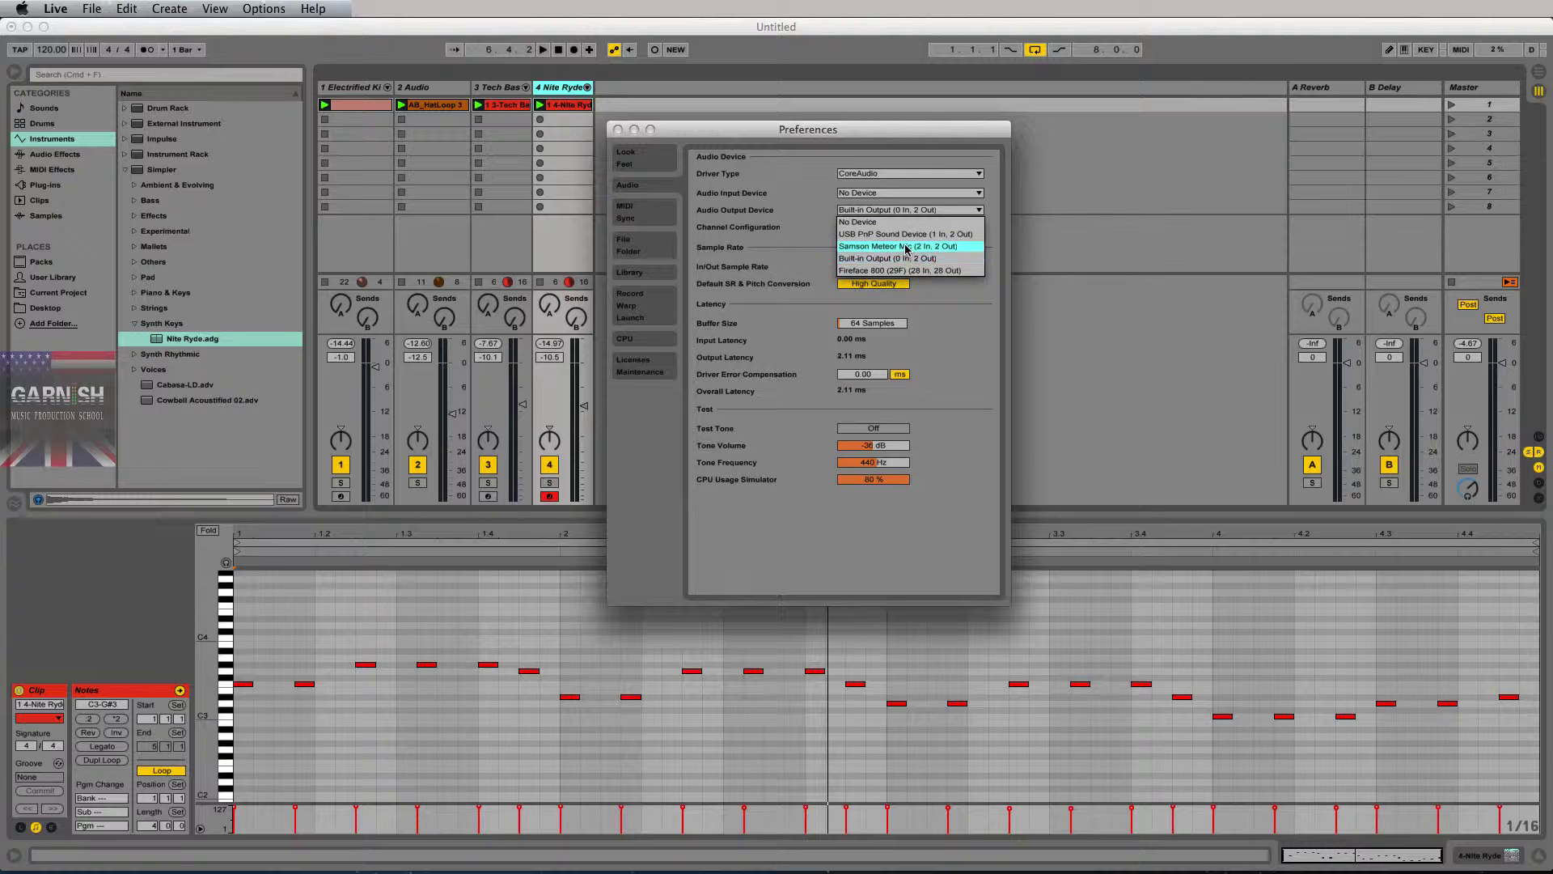
pyautogui.click(849, 213)
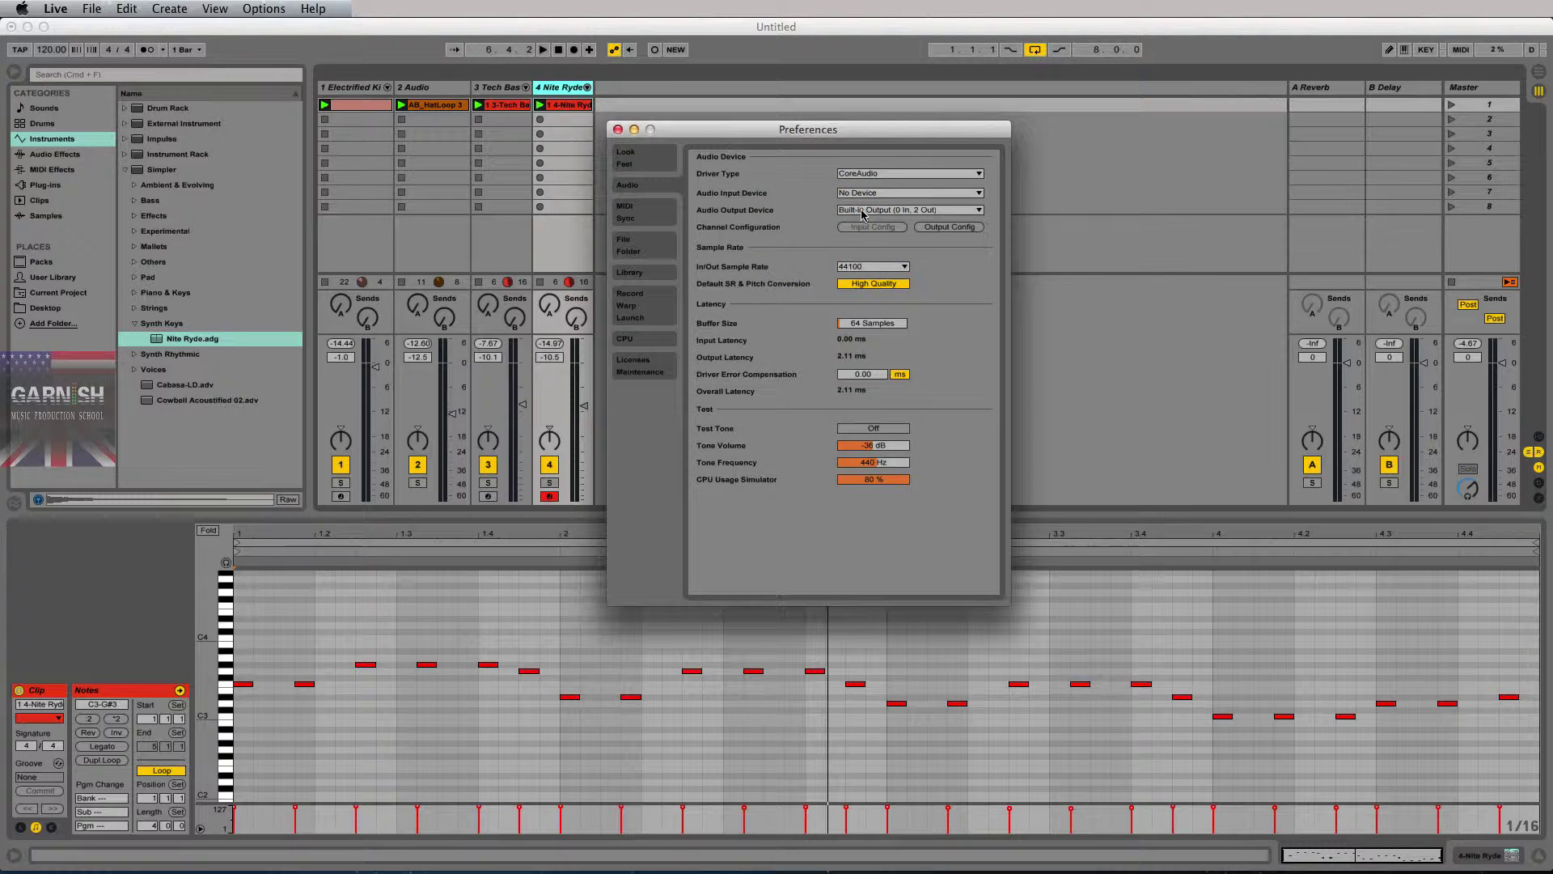
pyautogui.click(849, 214)
pyautogui.click(876, 264)
pyautogui.click(804, 218)
pyautogui.click(867, 212)
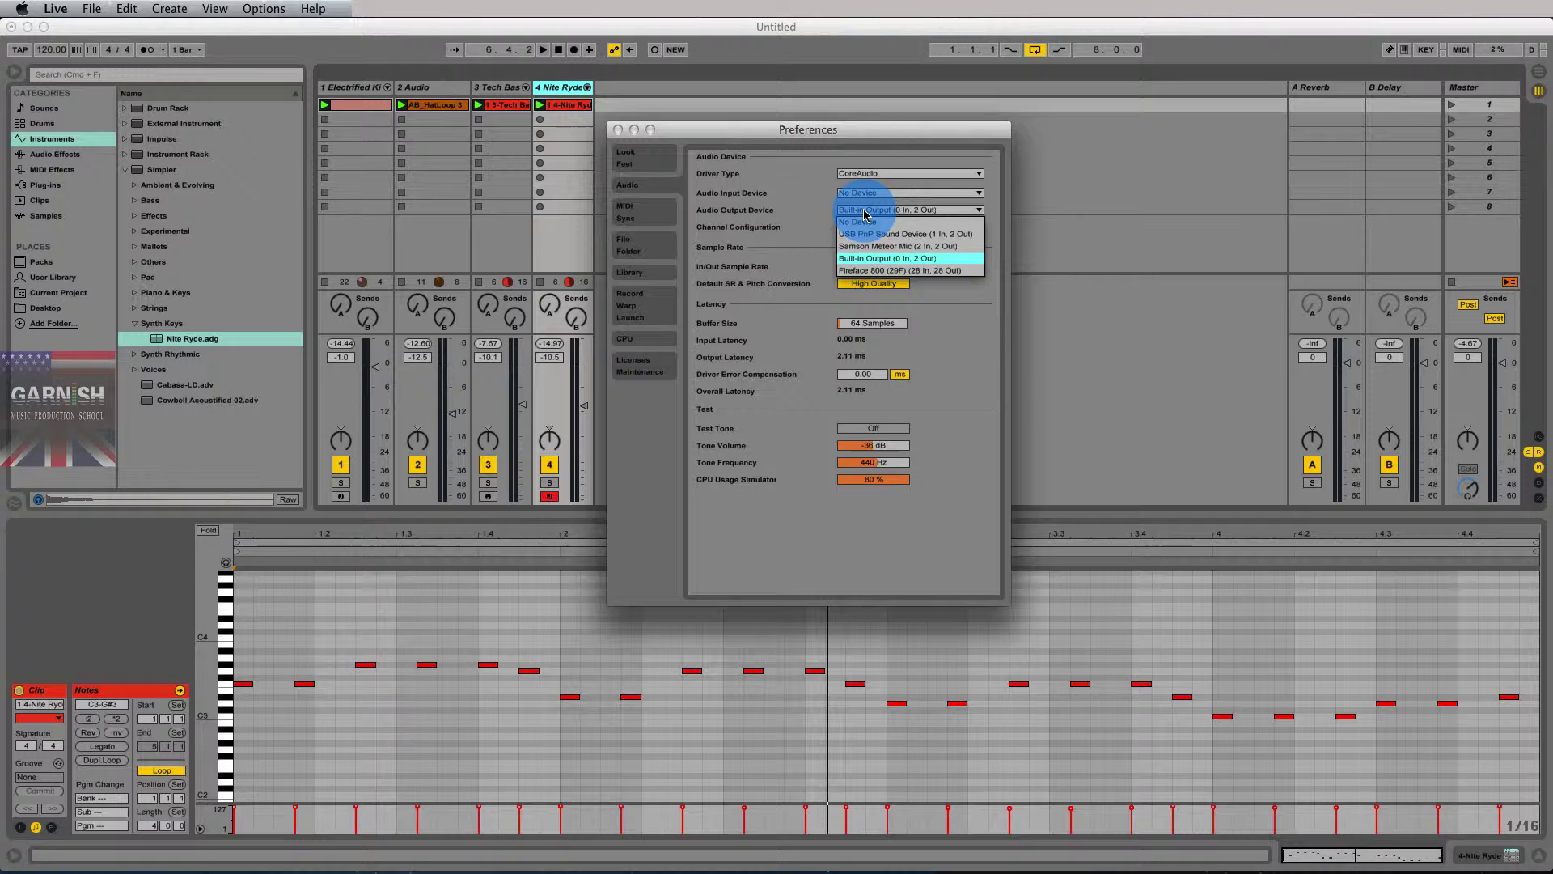
pyautogui.click(823, 204)
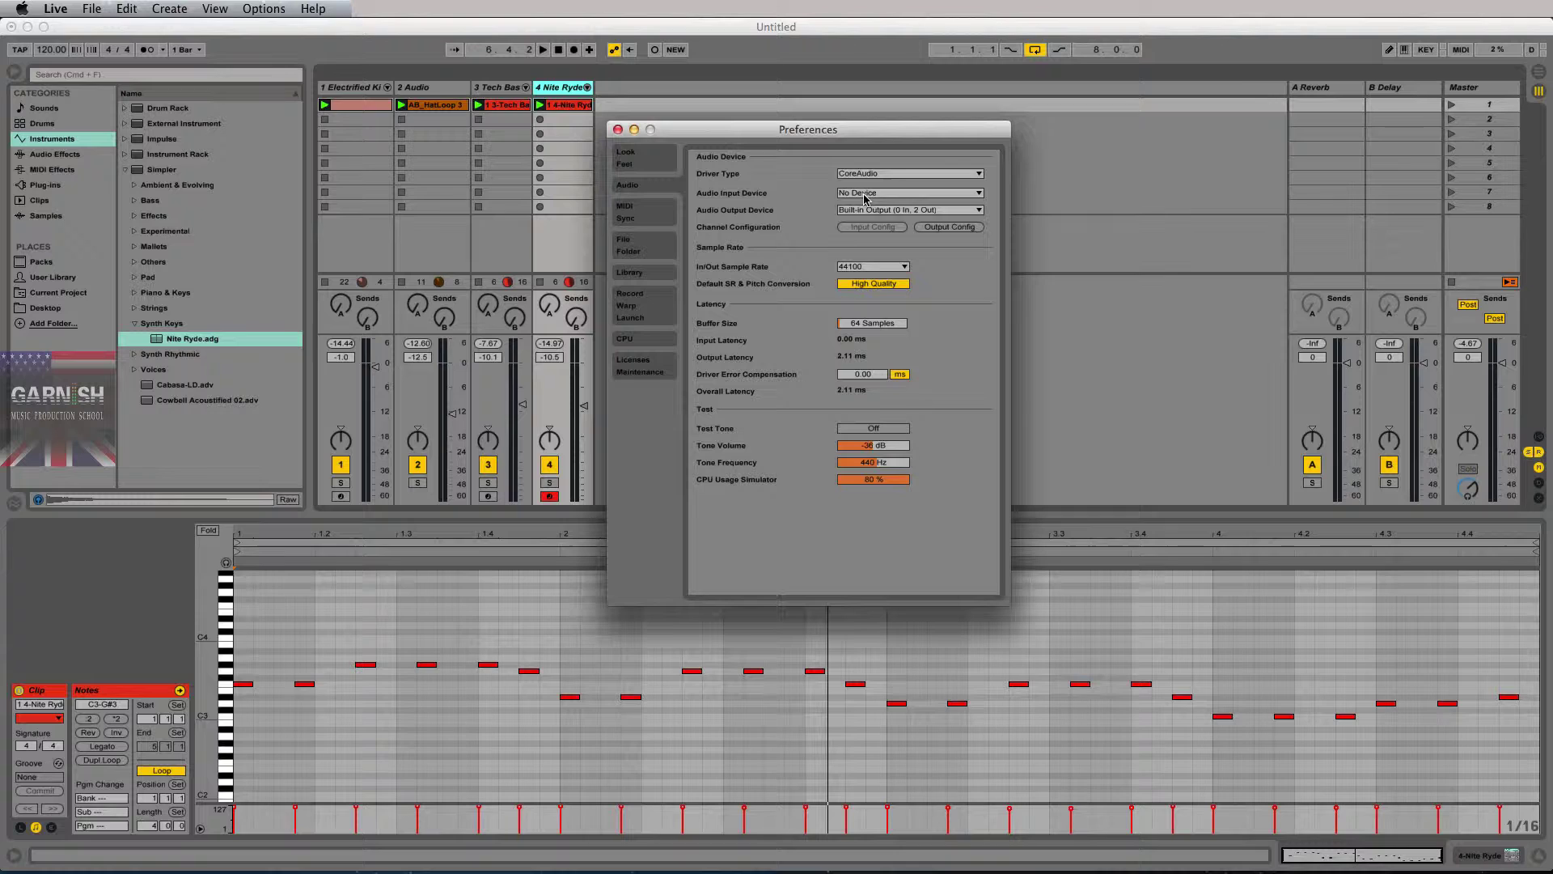
pyautogui.click(864, 194)
pyautogui.click(862, 195)
pyautogui.moveTo(851, 135); pyautogui.dragTo(850, 132)
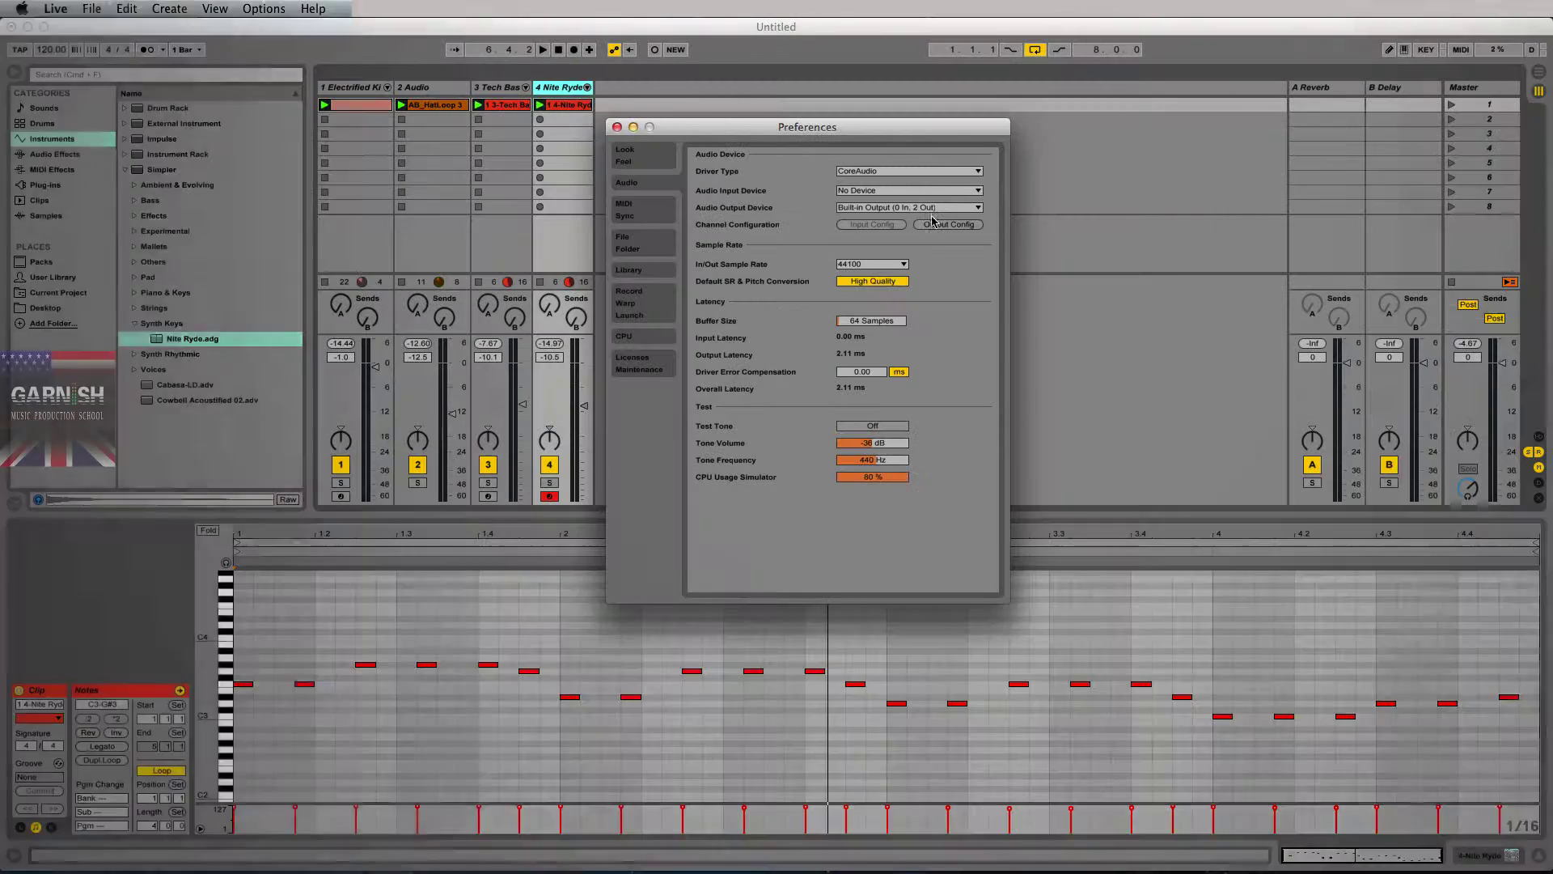
# Review the current Output Config channels and close the dialog.
pyautogui.click(949, 224)
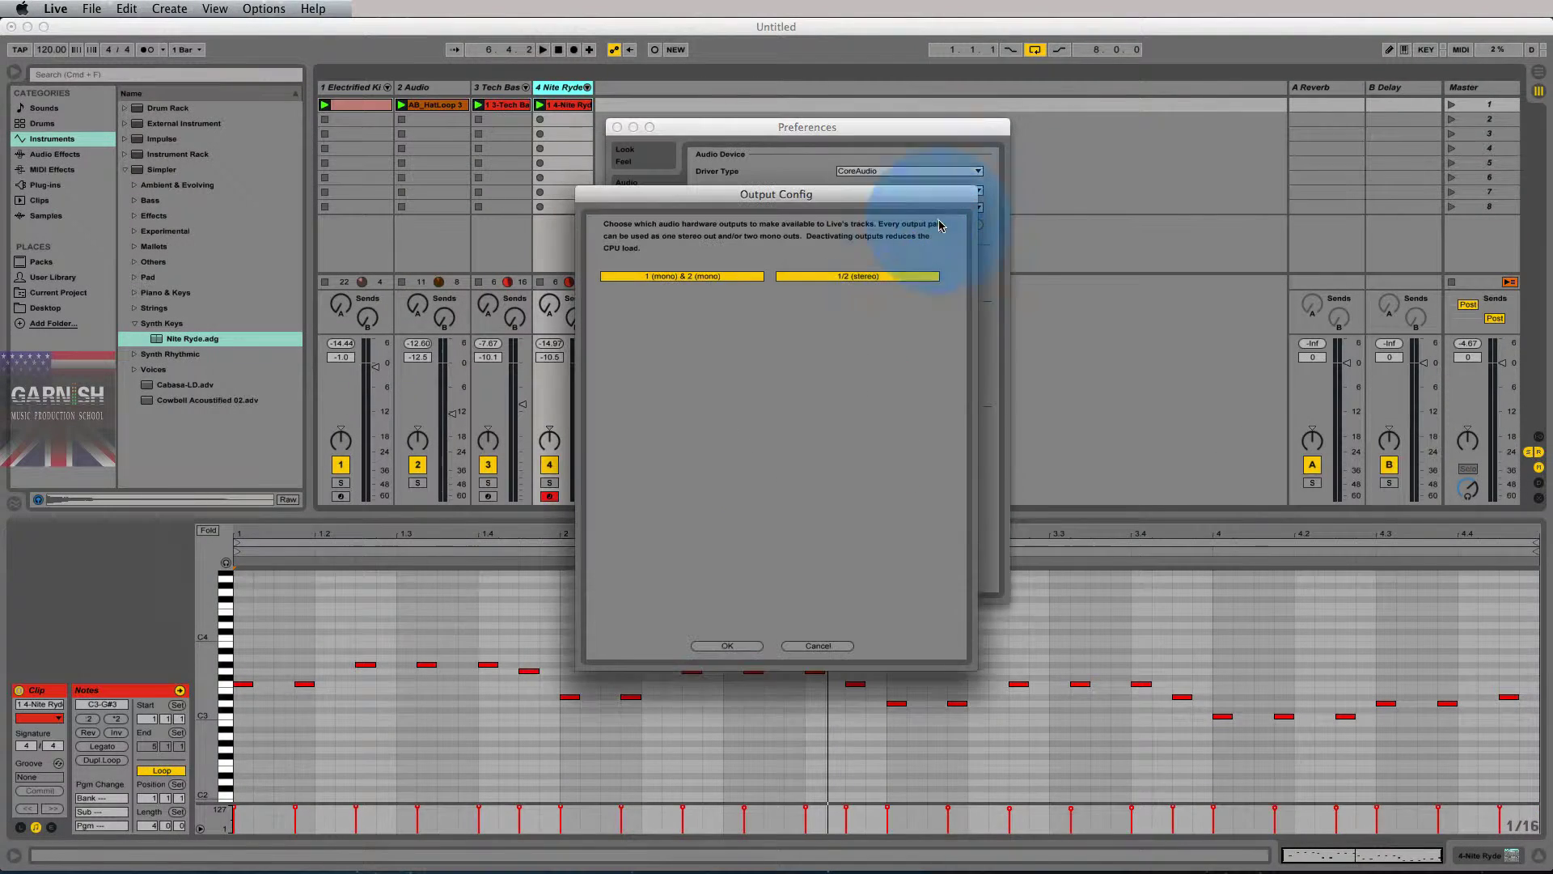
pyautogui.moveTo(825, 199); pyautogui.dragTo(859, 178)
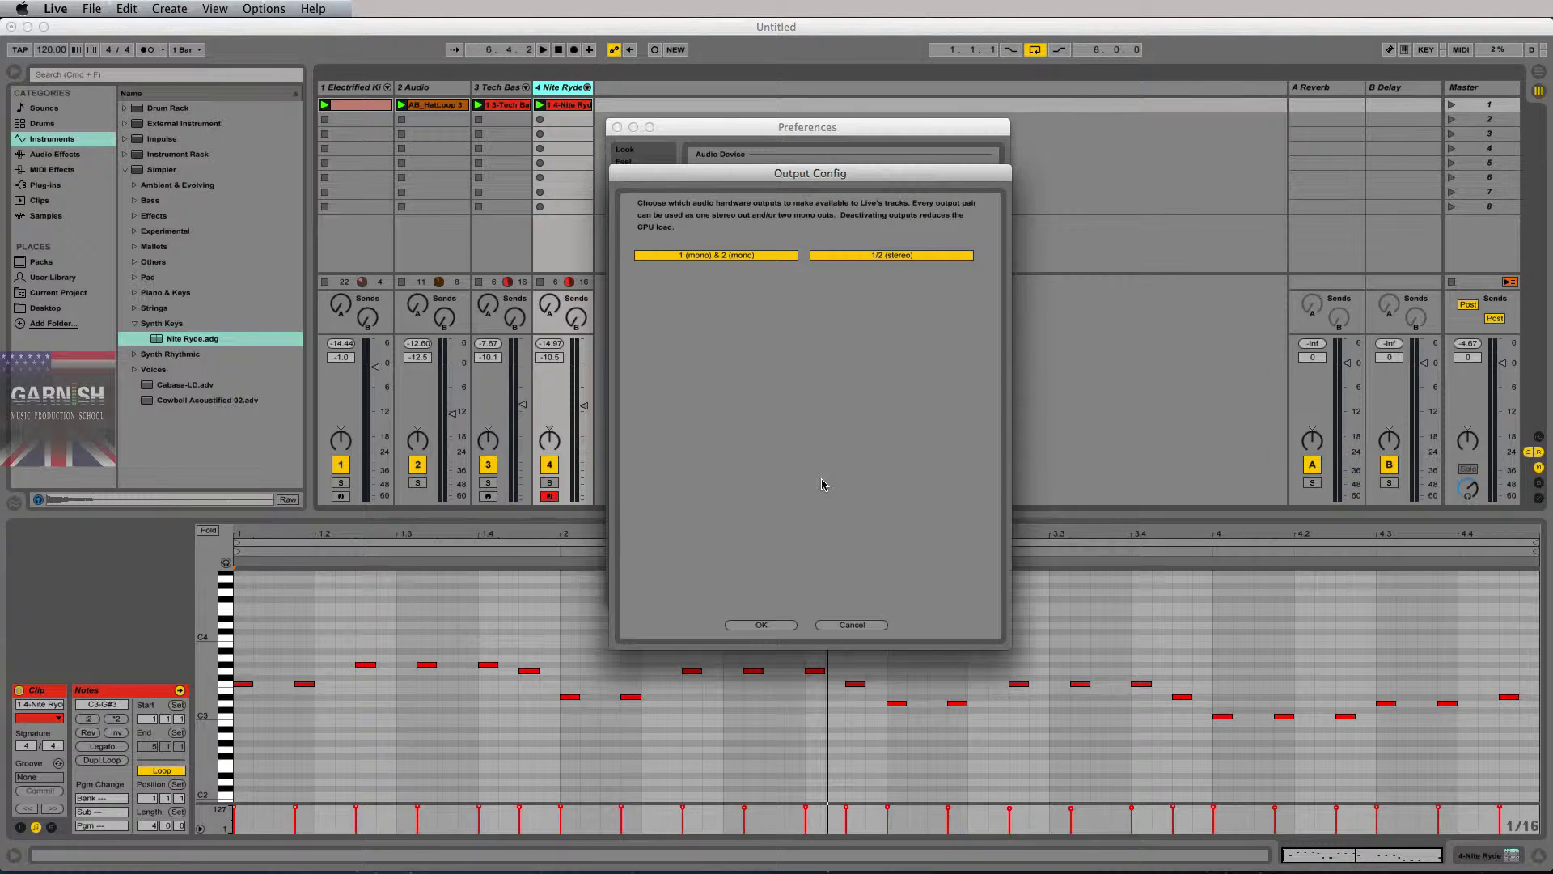
pyautogui.click(769, 626)
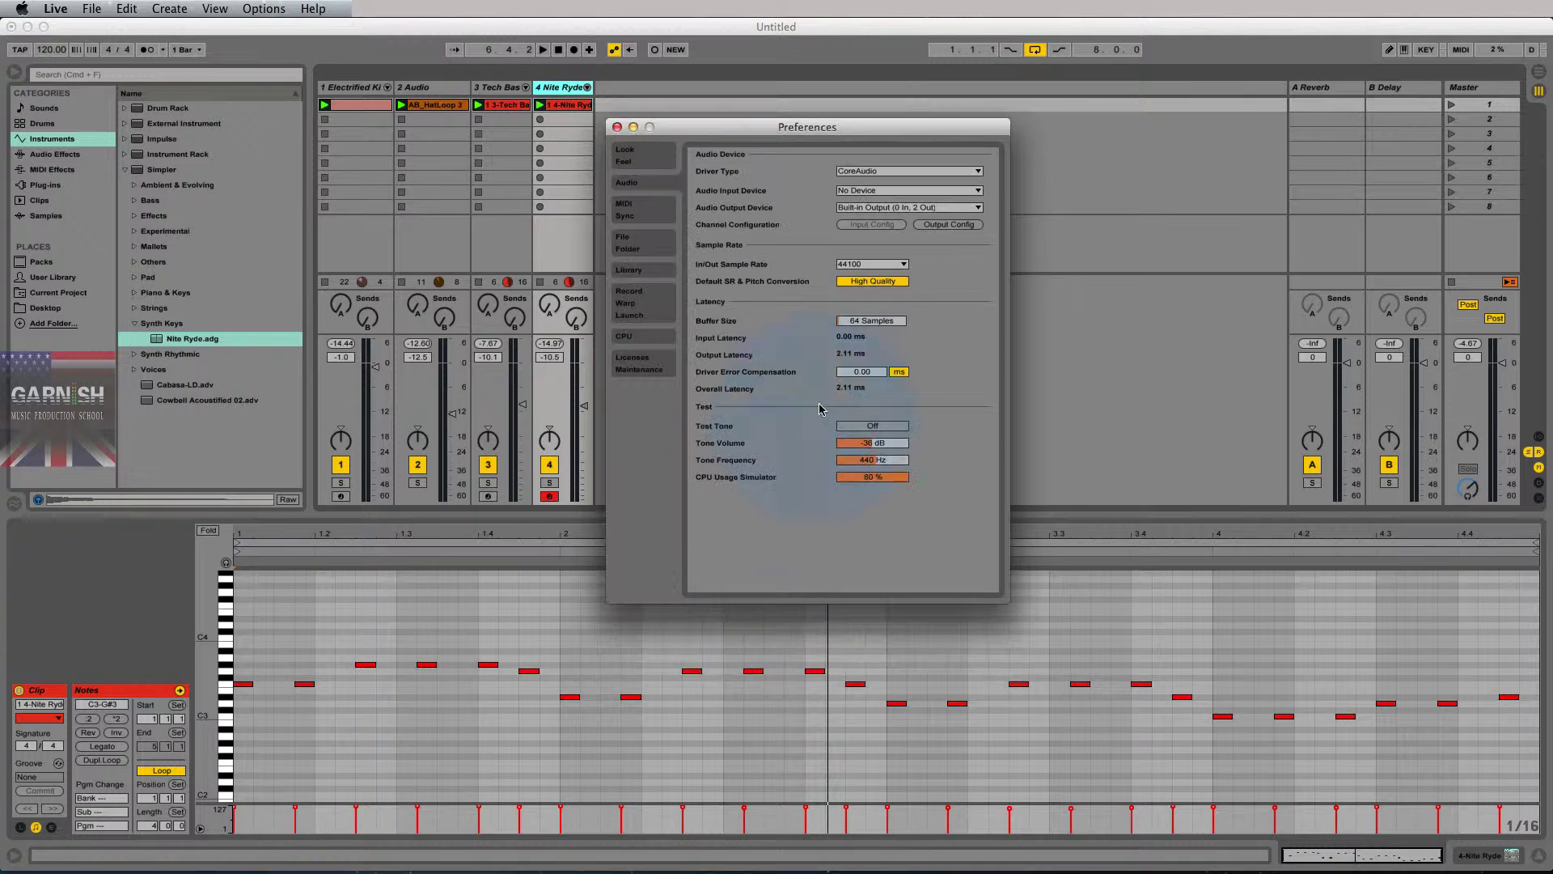
# Try Fireface 800 as output device, check its outputs, then revert to Built-in Output.
pyautogui.click(858, 208)
pyautogui.click(869, 267)
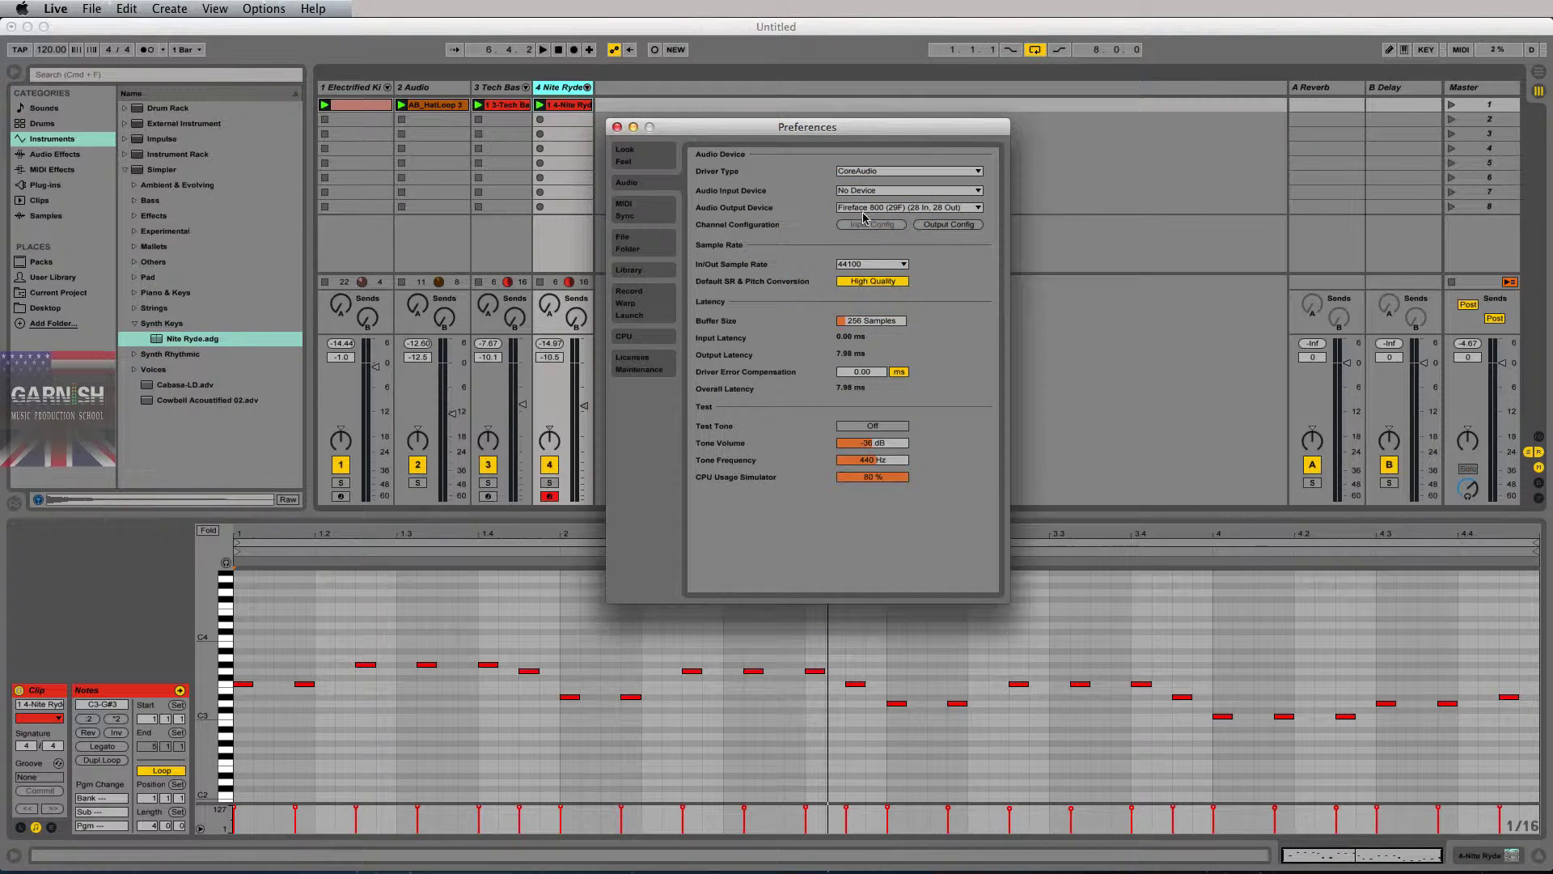
pyautogui.click(949, 224)
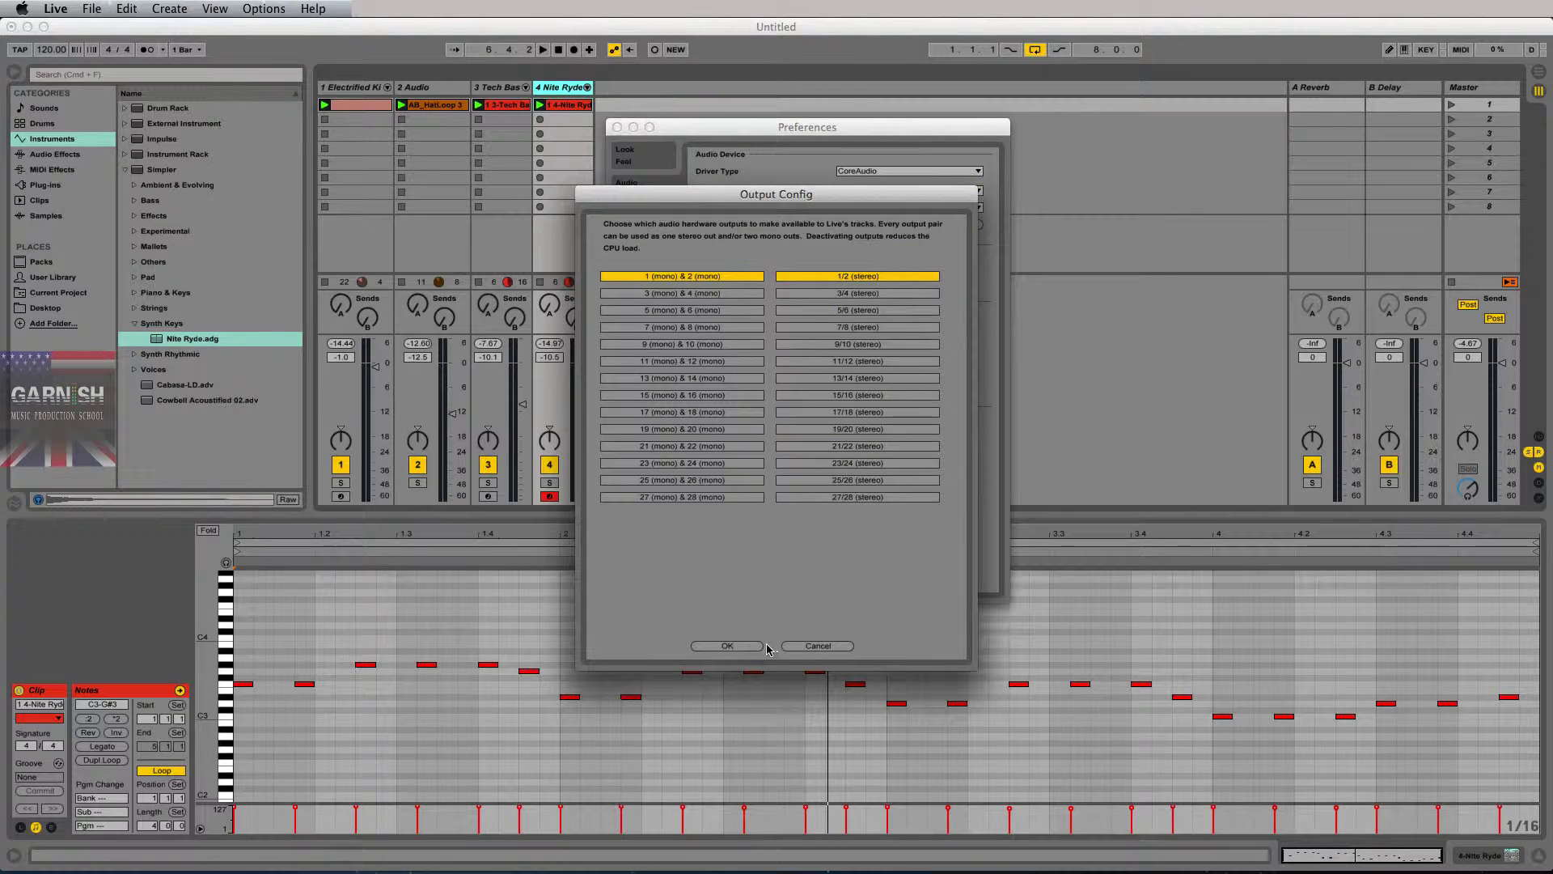
pyautogui.click(797, 647)
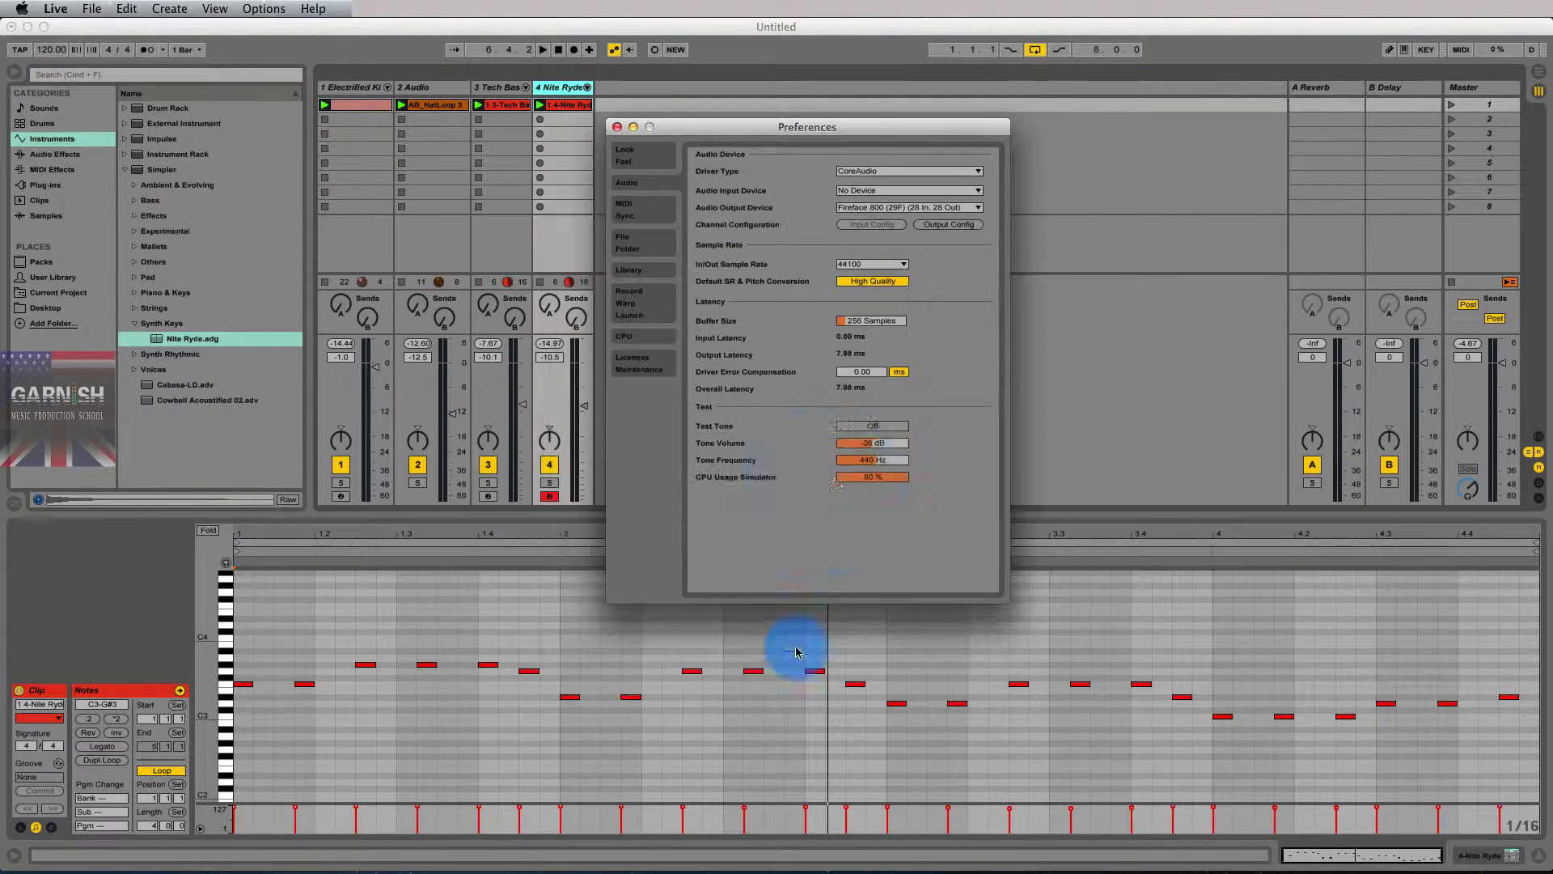
pyautogui.click(880, 208)
pyautogui.click(880, 256)
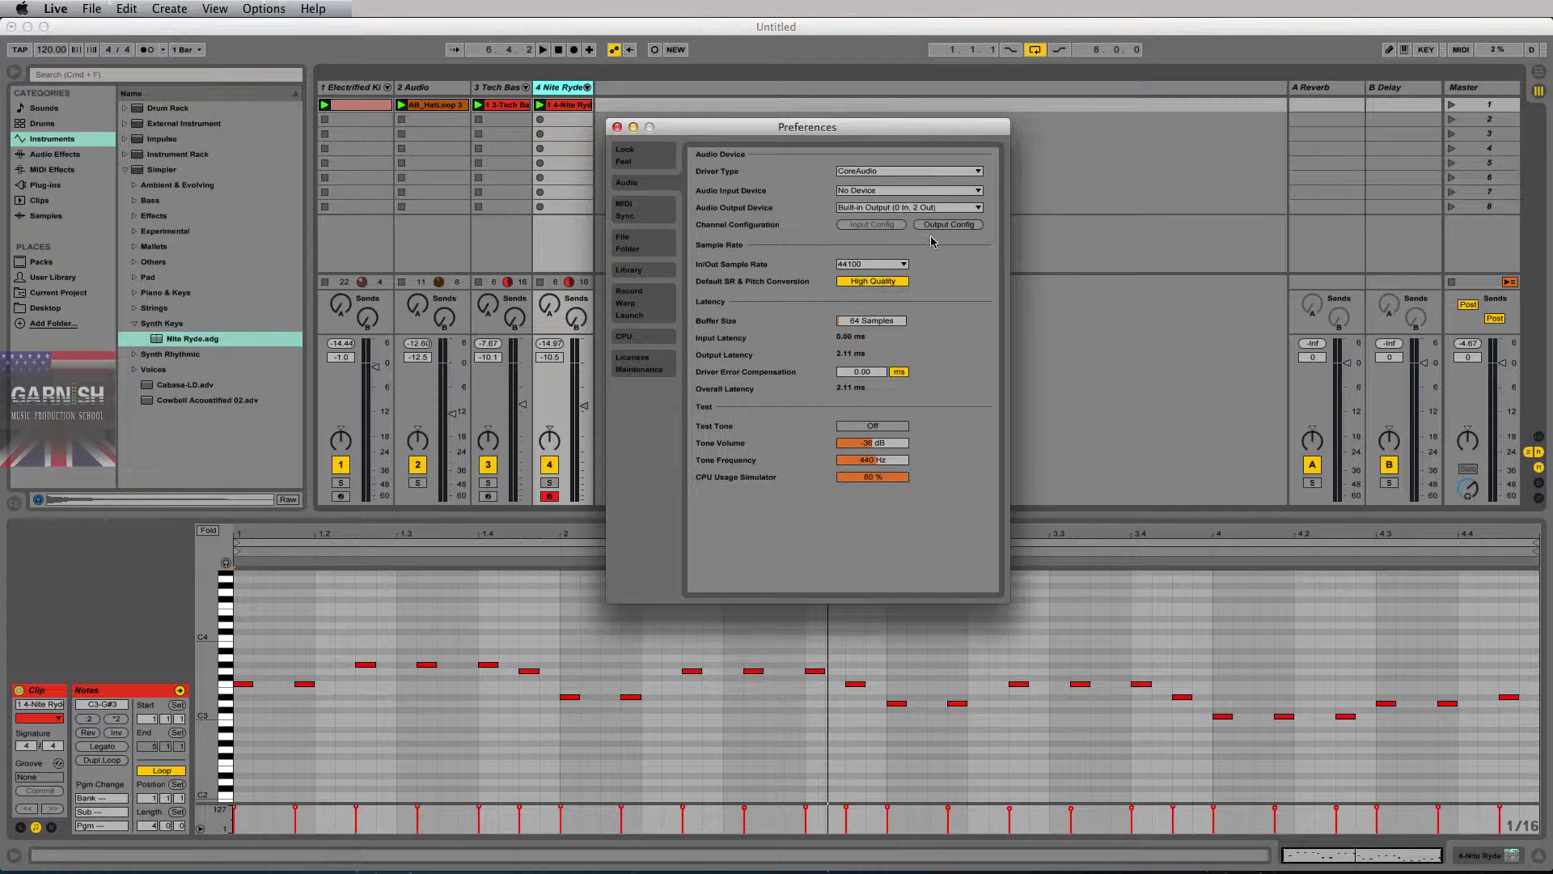
pyautogui.moveTo(856, 128); pyautogui.dragTo(872, 161)
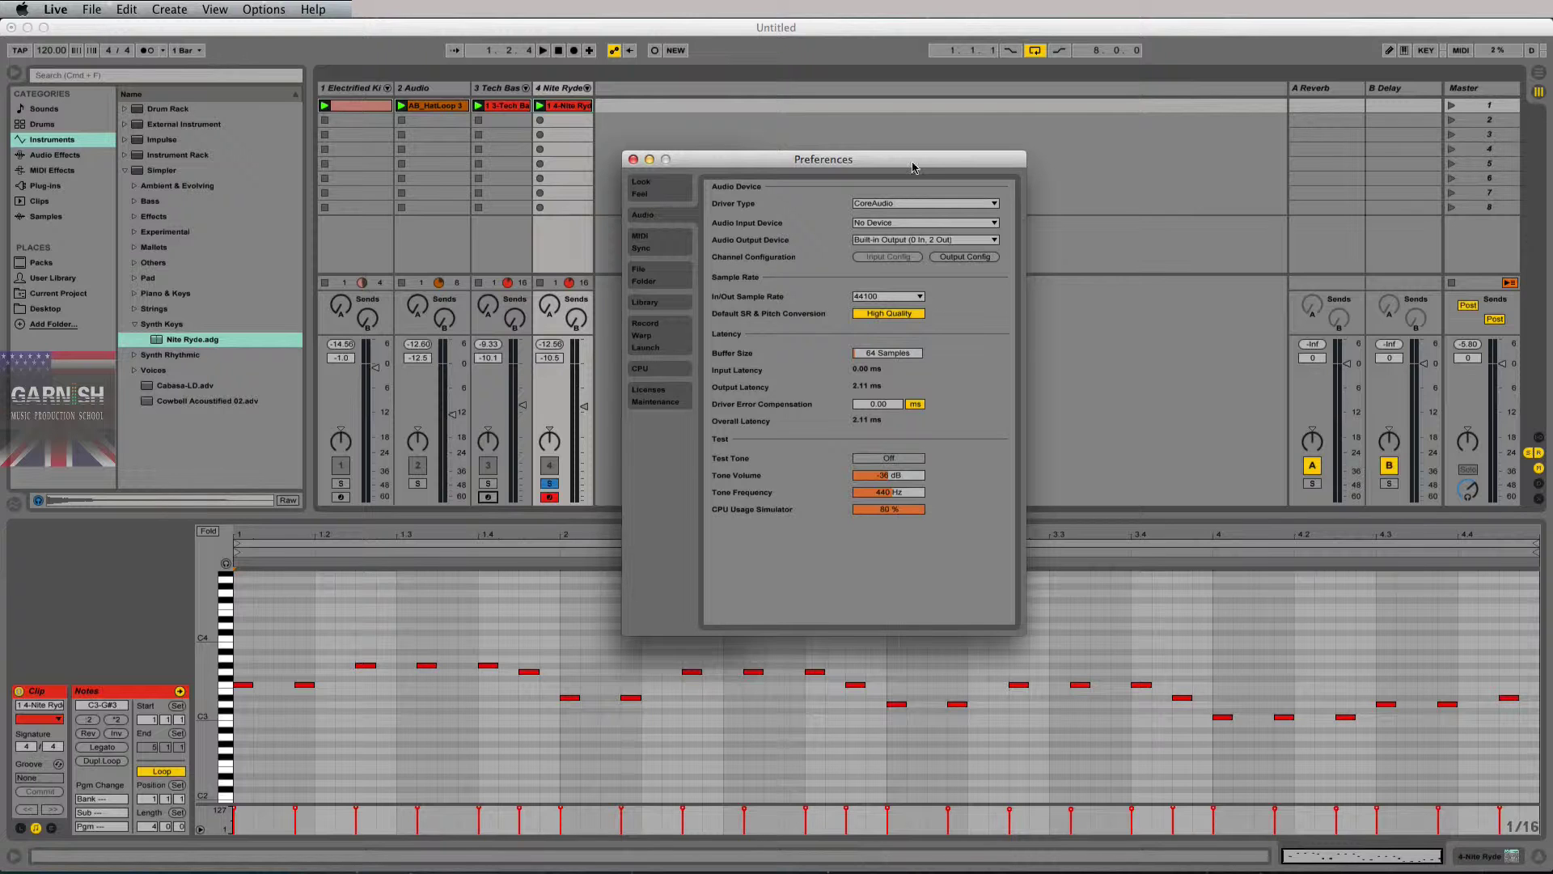
pyautogui.moveTo(900, 160)
pyautogui.mouseDown()
pyautogui.moveTo(898, 129)
pyautogui.moveTo(882, 148)
pyautogui.mouseUp()
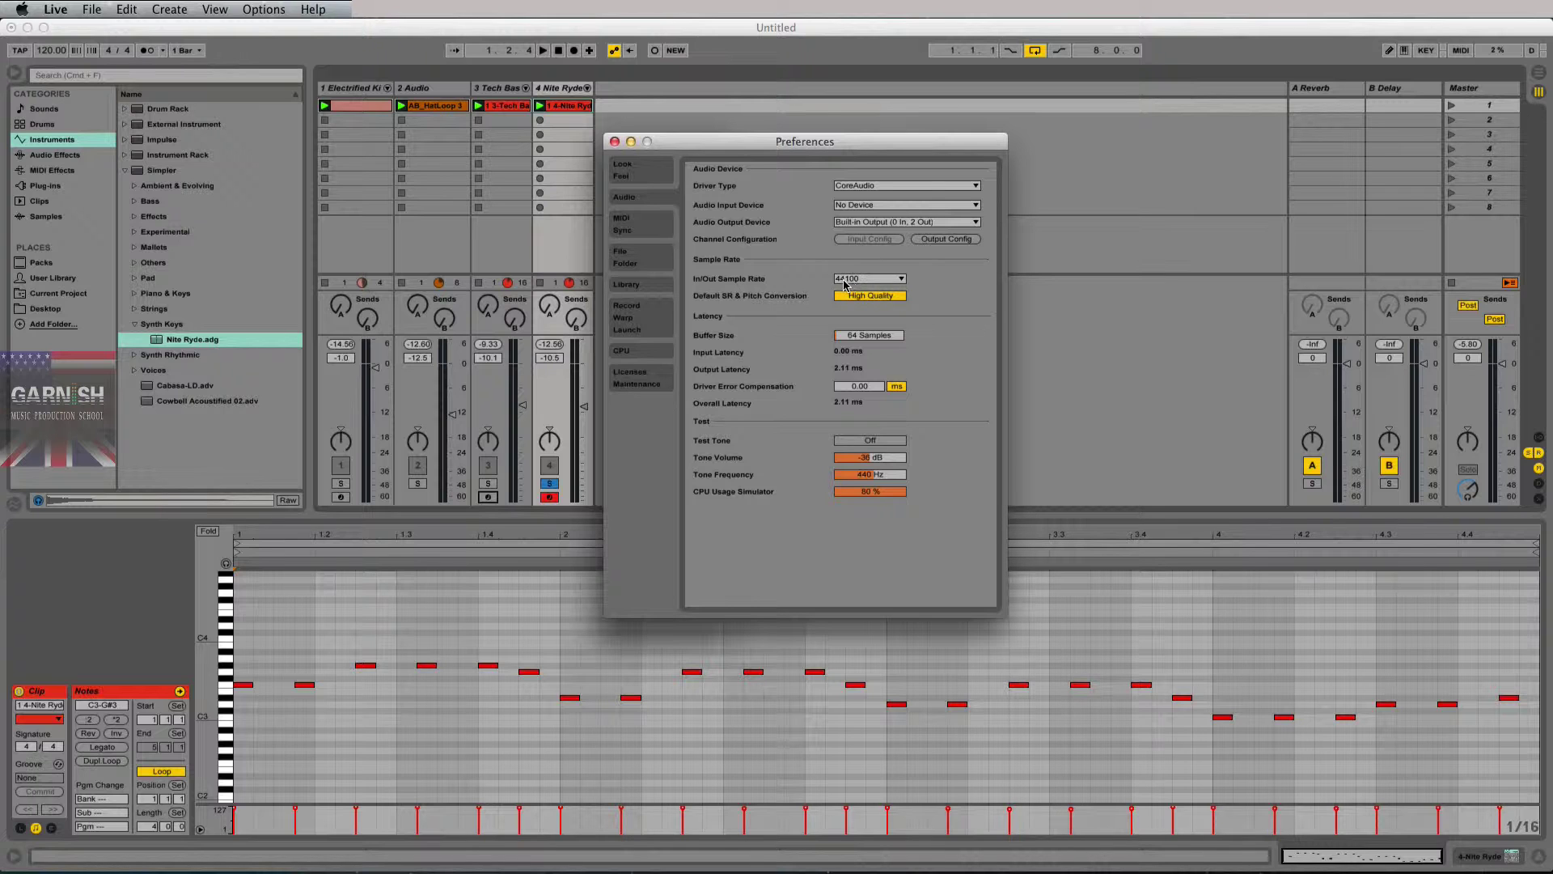
pyautogui.click(899, 280)
pyautogui.click(884, 290)
pyautogui.click(874, 278)
pyautogui.click(880, 291)
pyautogui.click(903, 280)
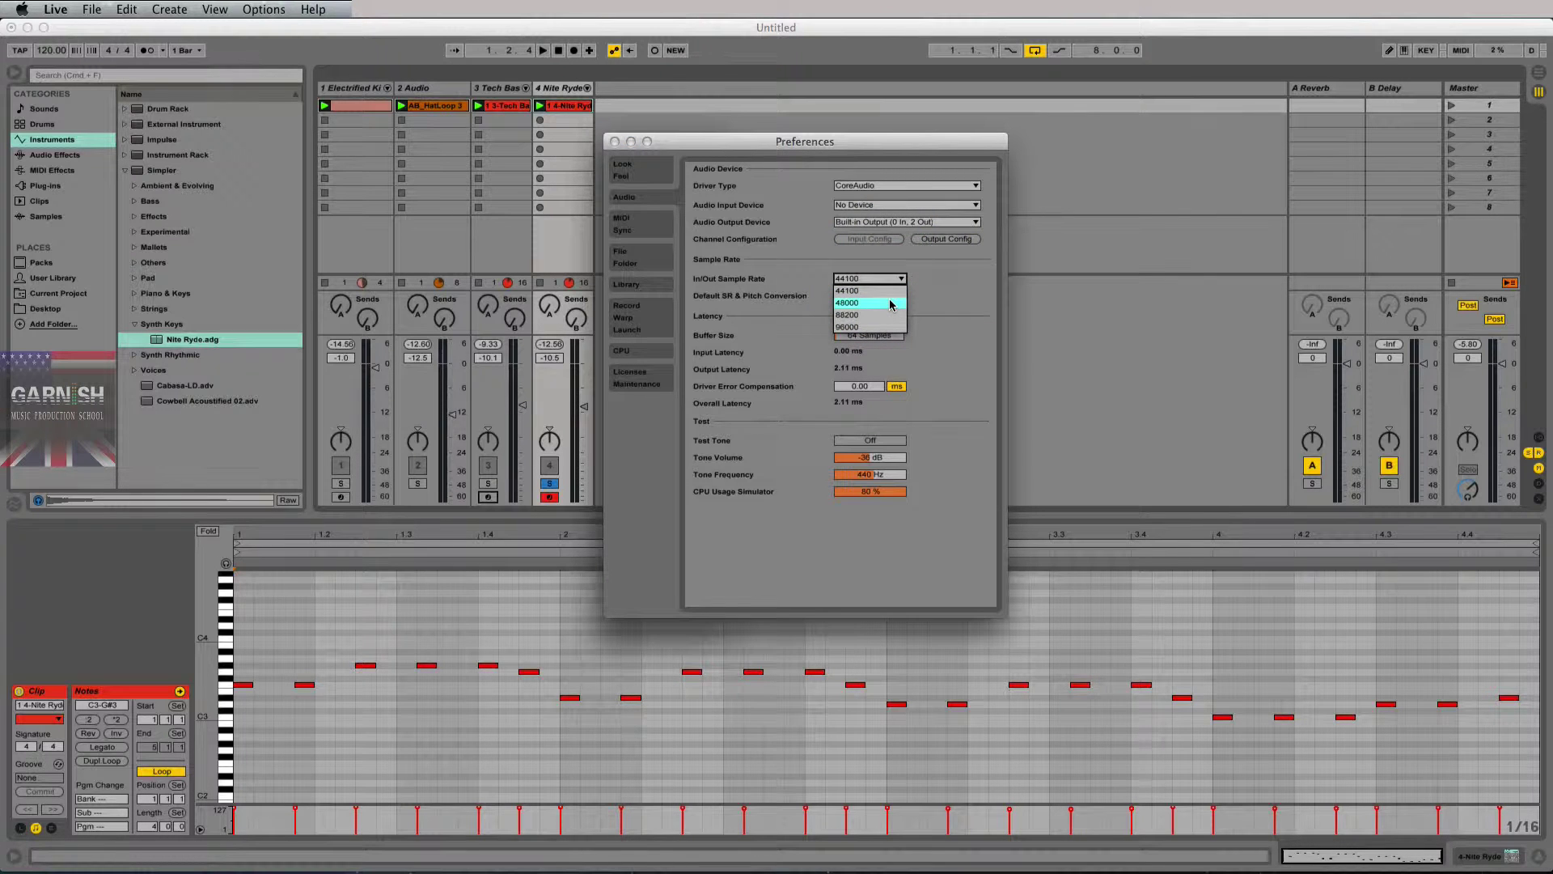
pyautogui.click(890, 304)
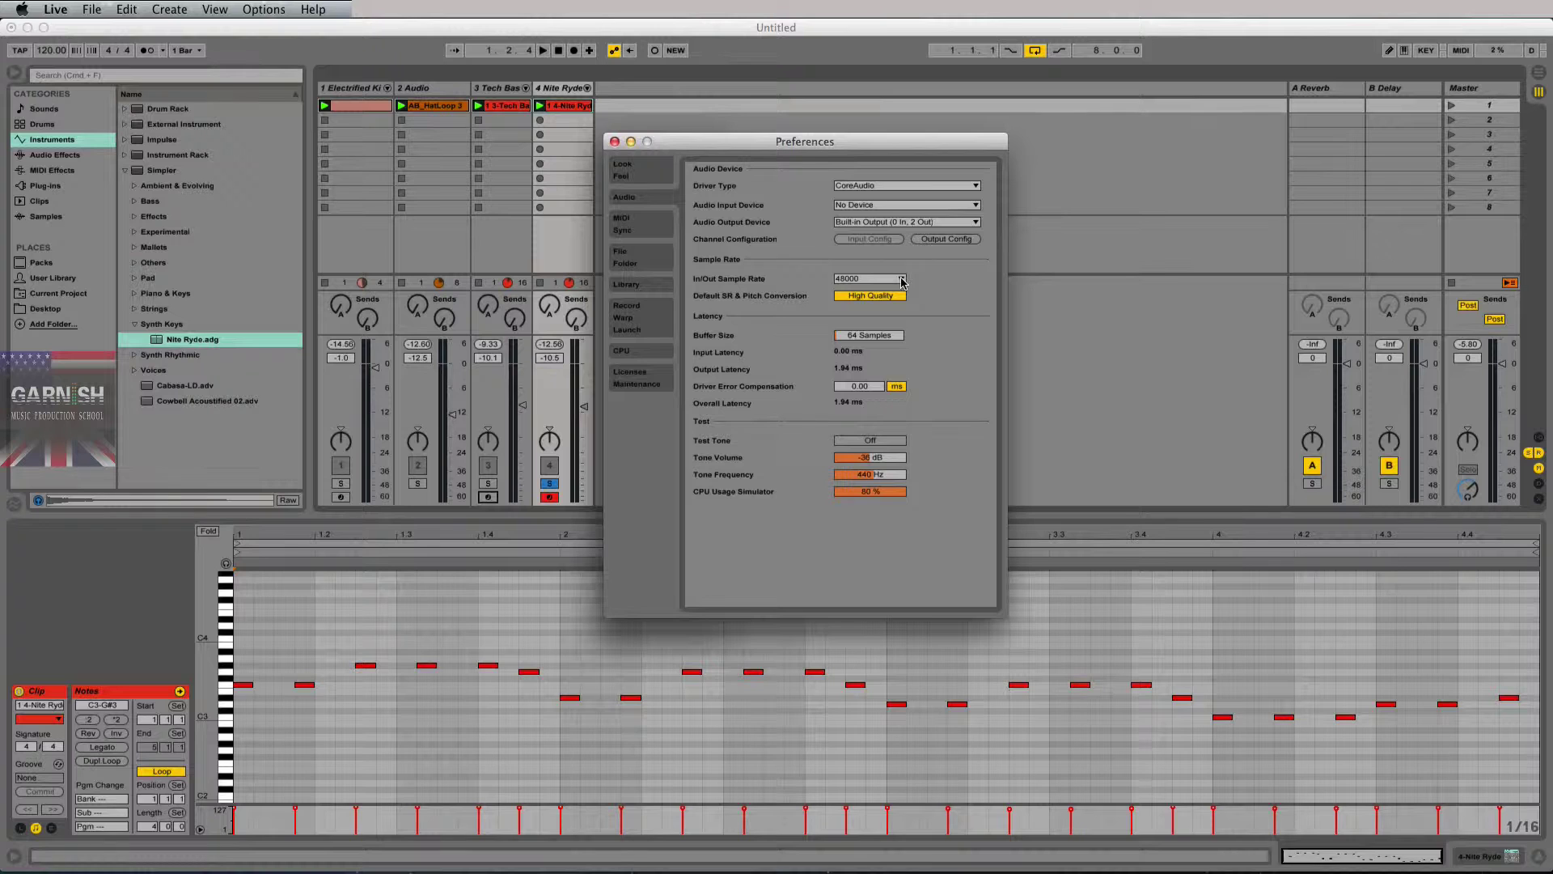
pyautogui.click(903, 280)
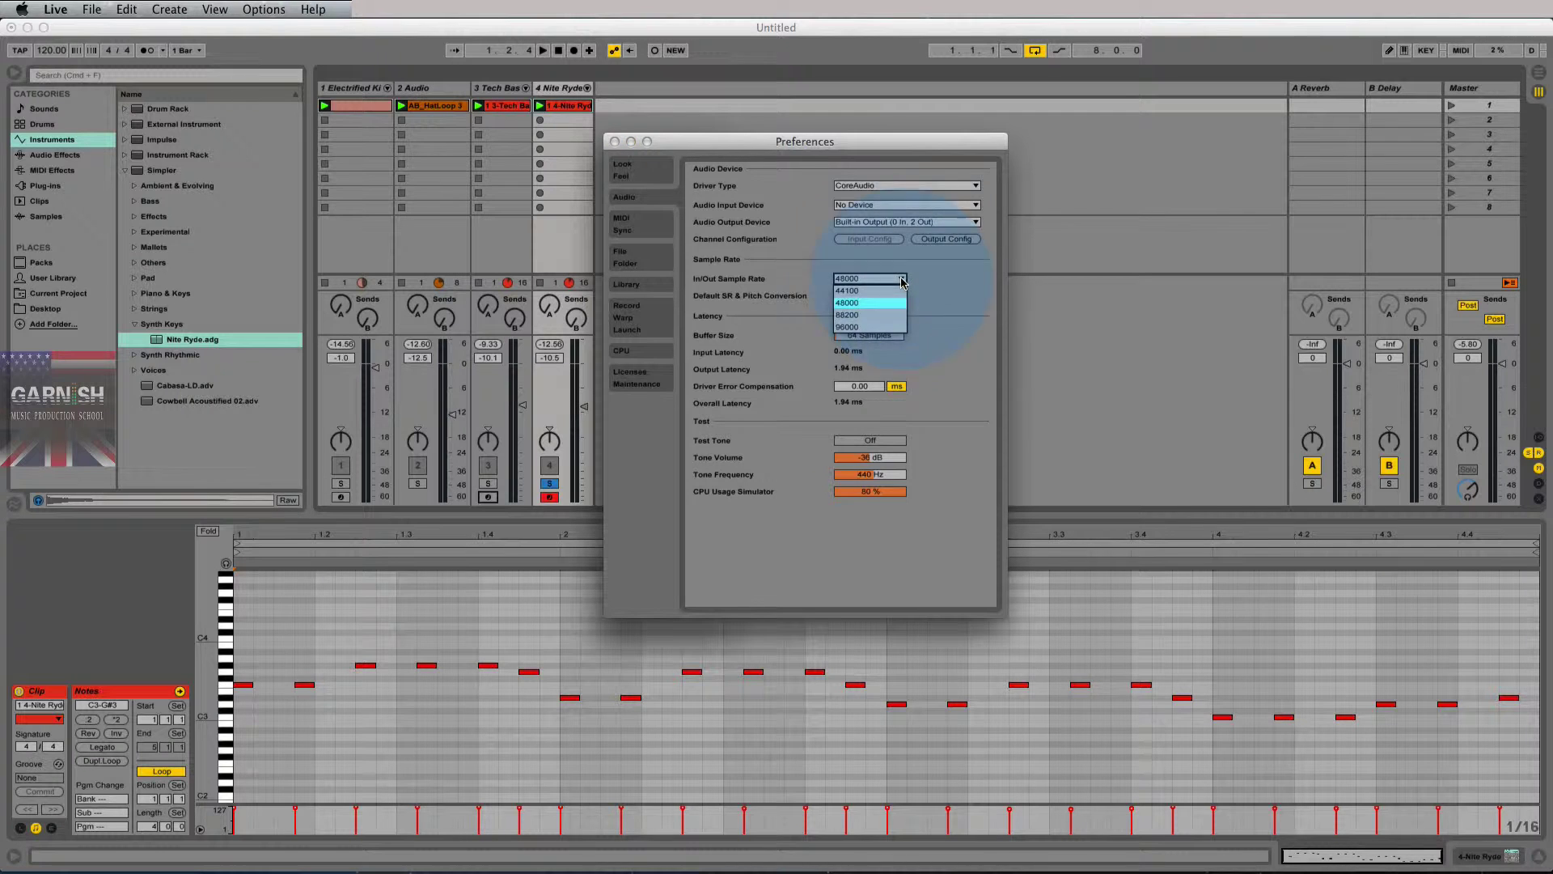
pyautogui.click(890, 281)
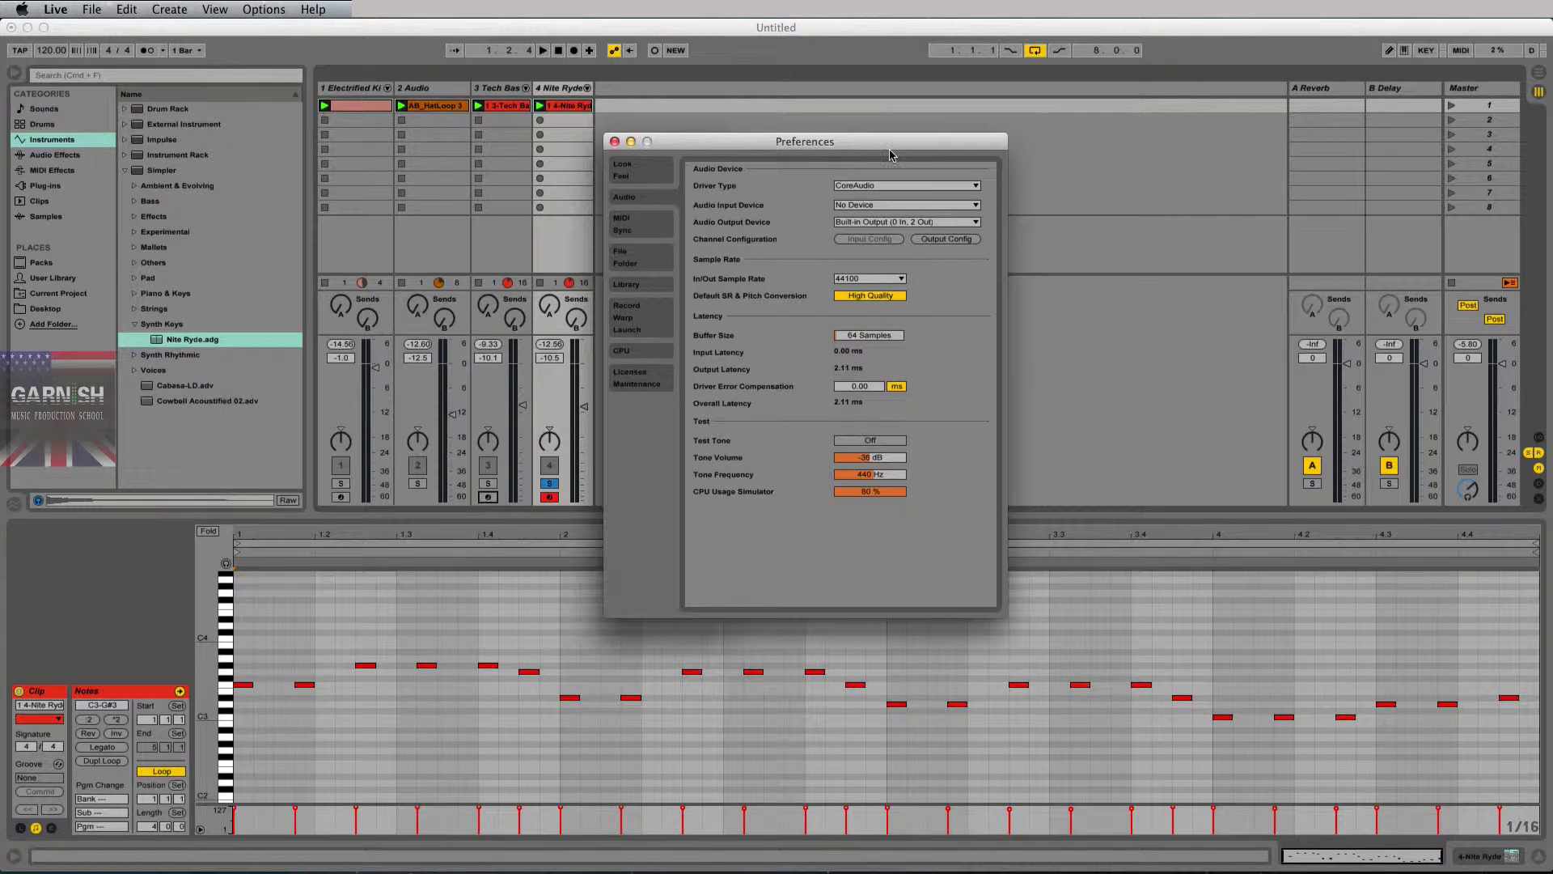
pyautogui.moveTo(885, 139); pyautogui.dragTo(880, 157)
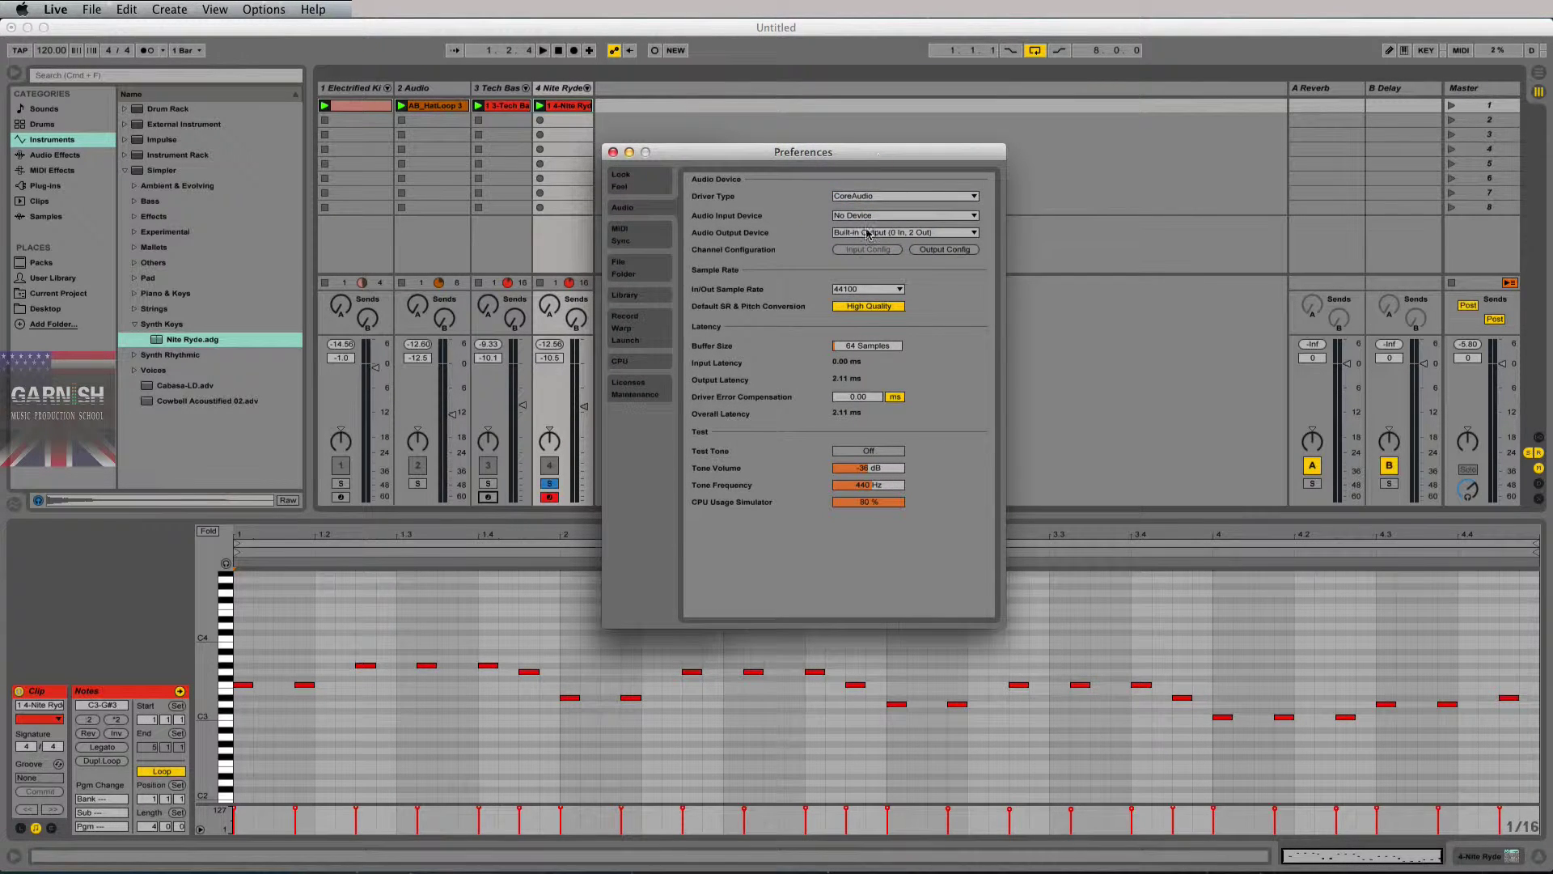
pyautogui.click(889, 290)
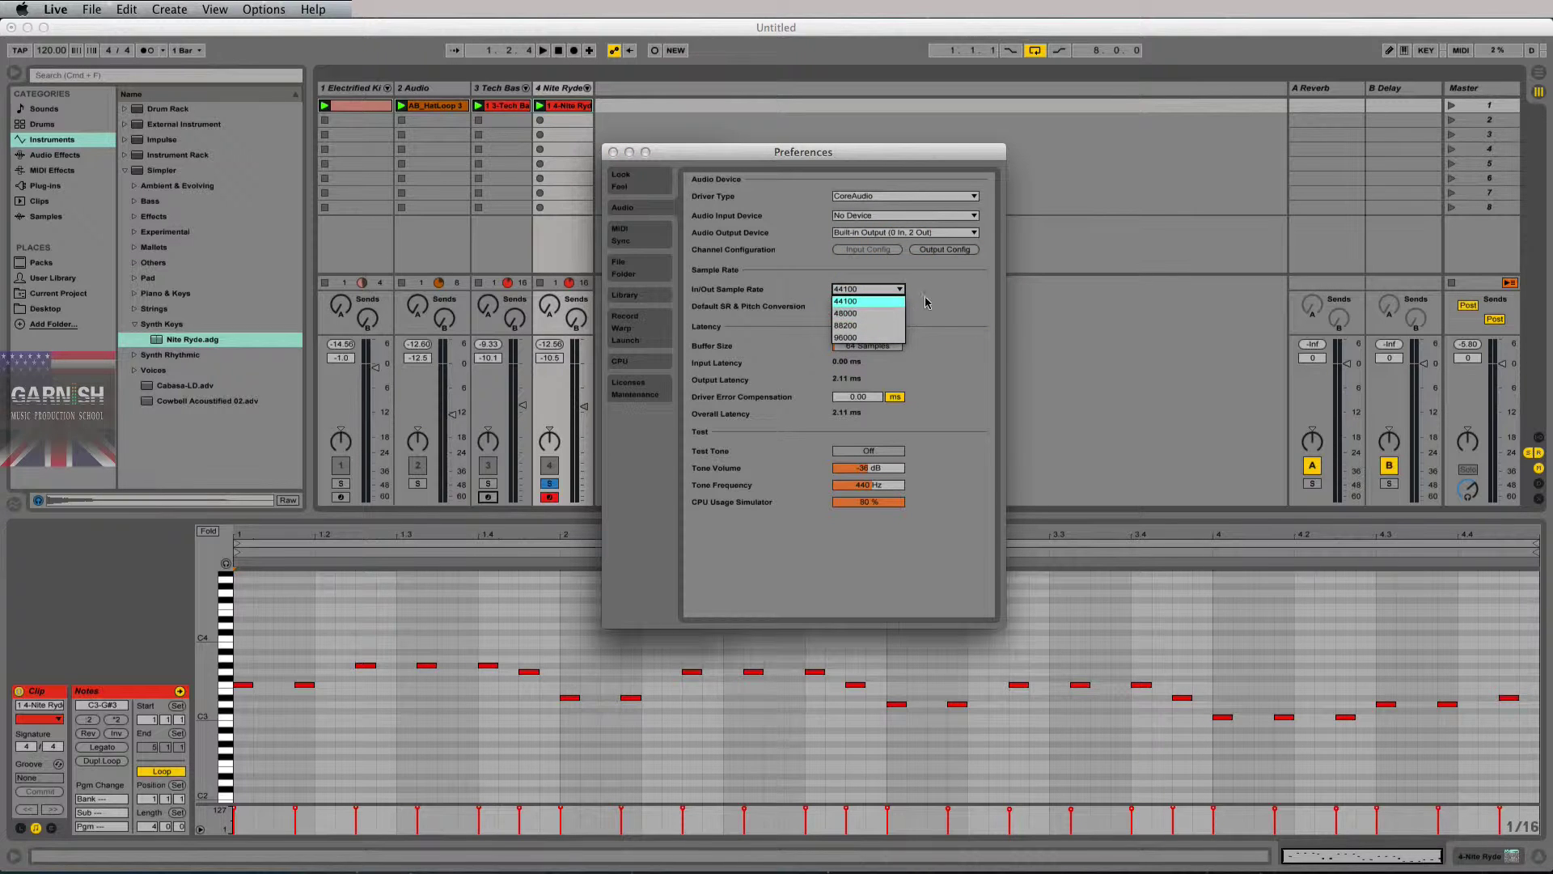
pyautogui.click(886, 301)
pyautogui.click(890, 289)
pyautogui.click(890, 302)
pyautogui.click(890, 290)
pyautogui.click(889, 302)
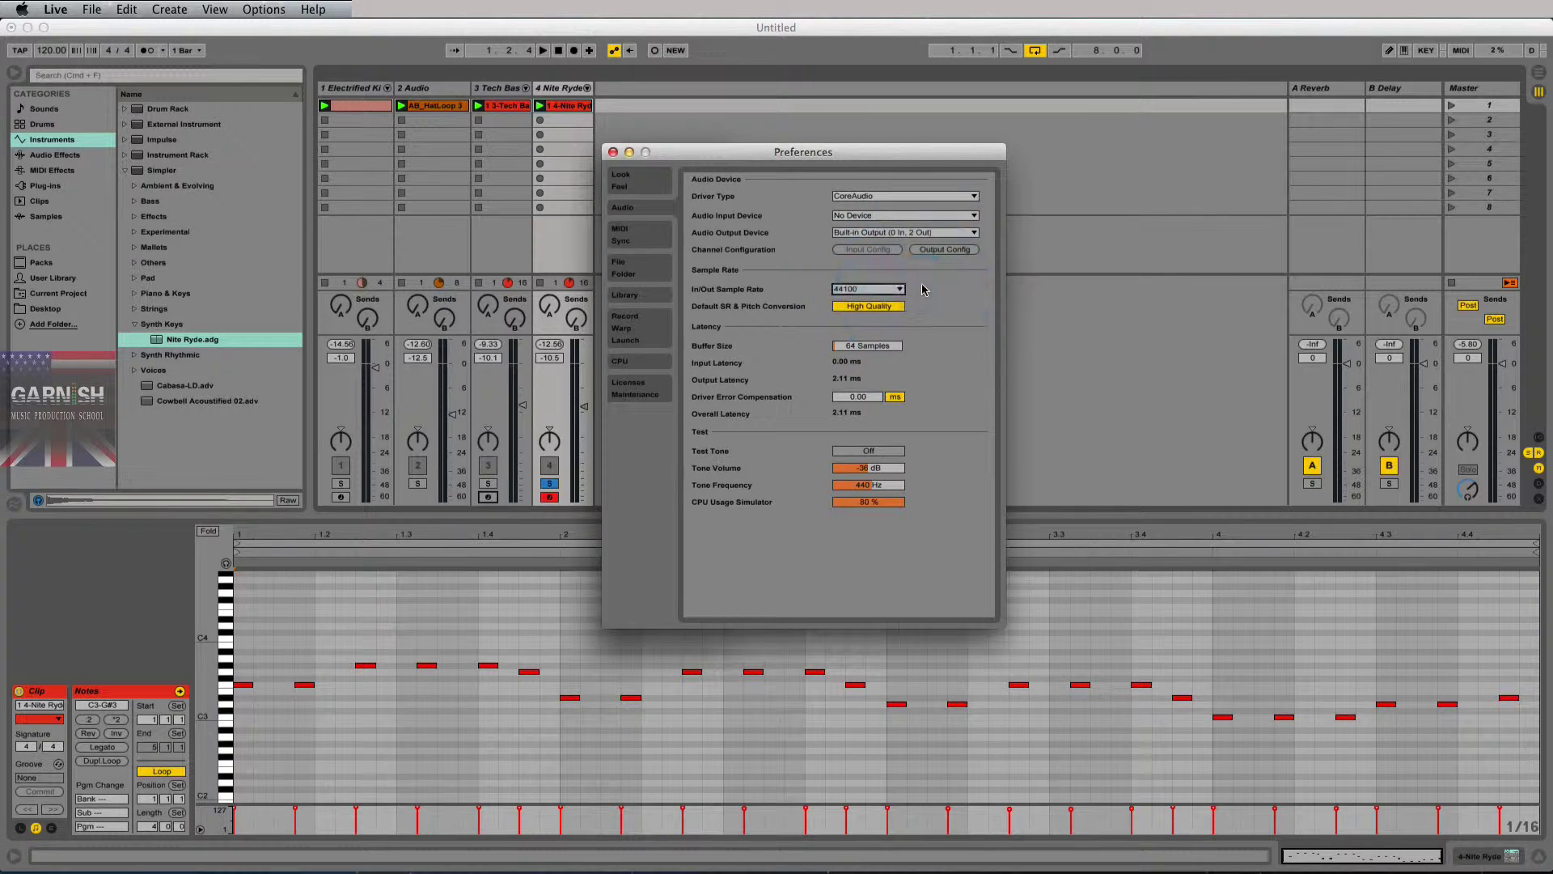
pyautogui.click(890, 290)
pyautogui.click(889, 302)
pyautogui.moveTo(864, 154); pyautogui.dragTo(870, 157)
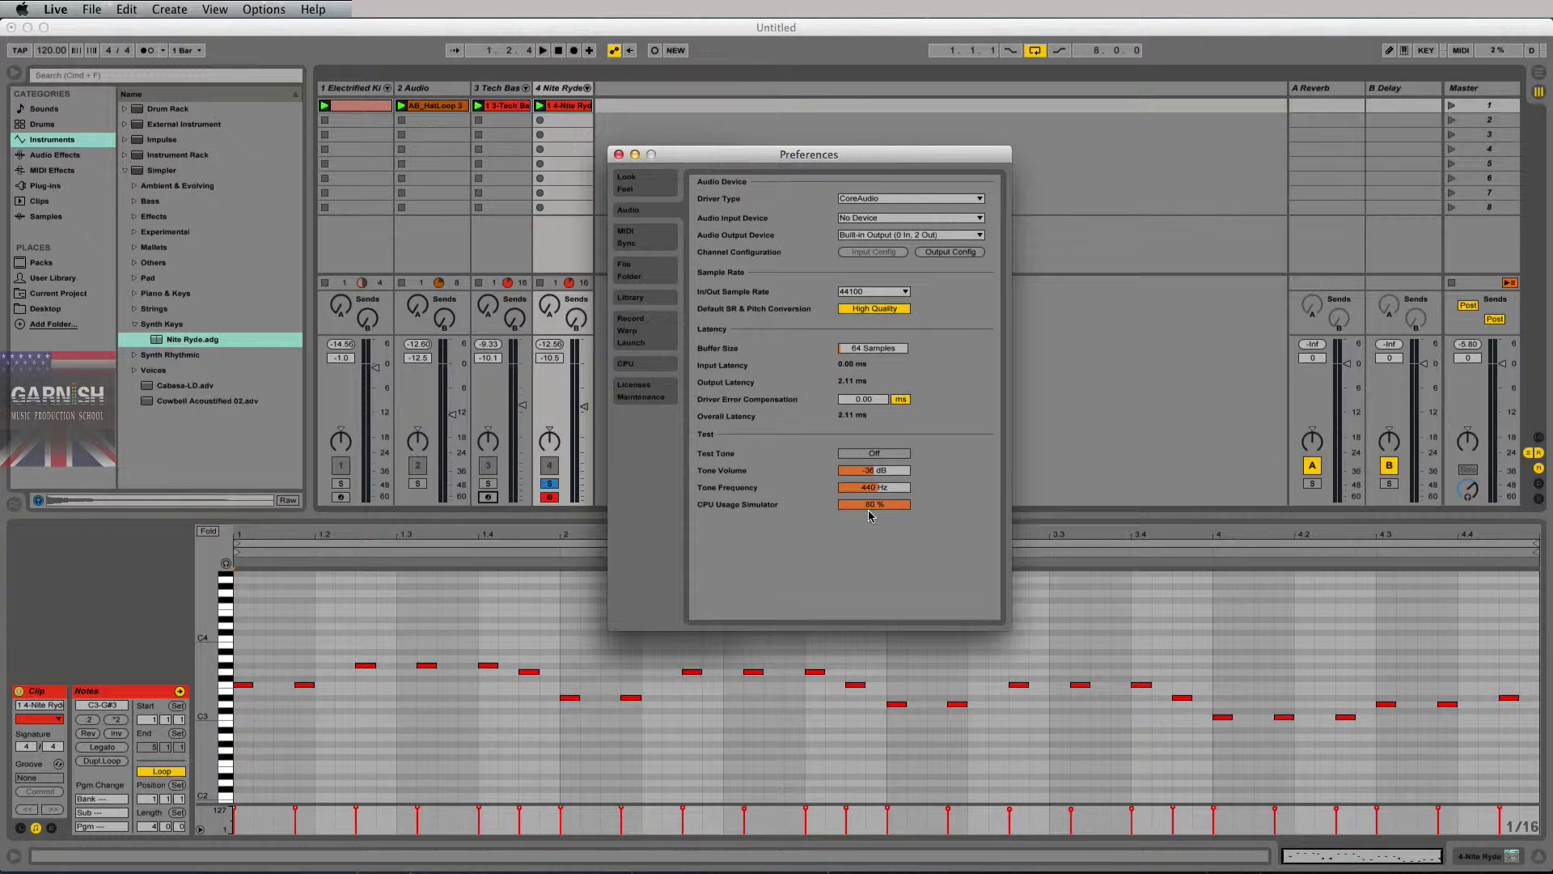
# Adjust the CPU Usage Simulator between 80% and 50%, then switch Test Tone On (-36 dB, 440 Hz).
pyautogui.click(874, 508)
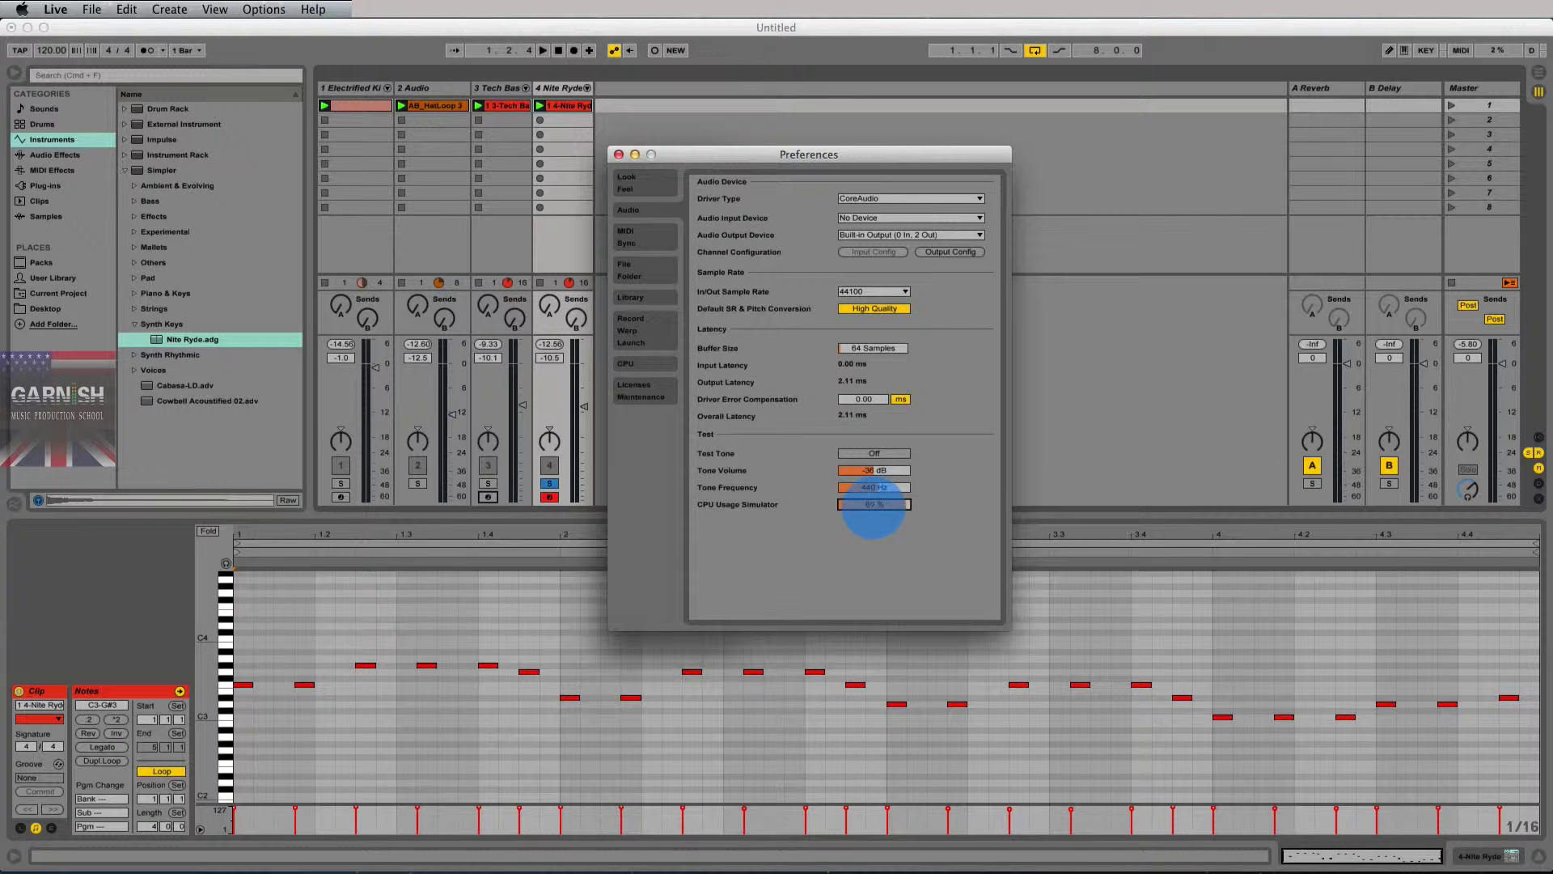
pyautogui.click(878, 508)
pyautogui.click(879, 508)
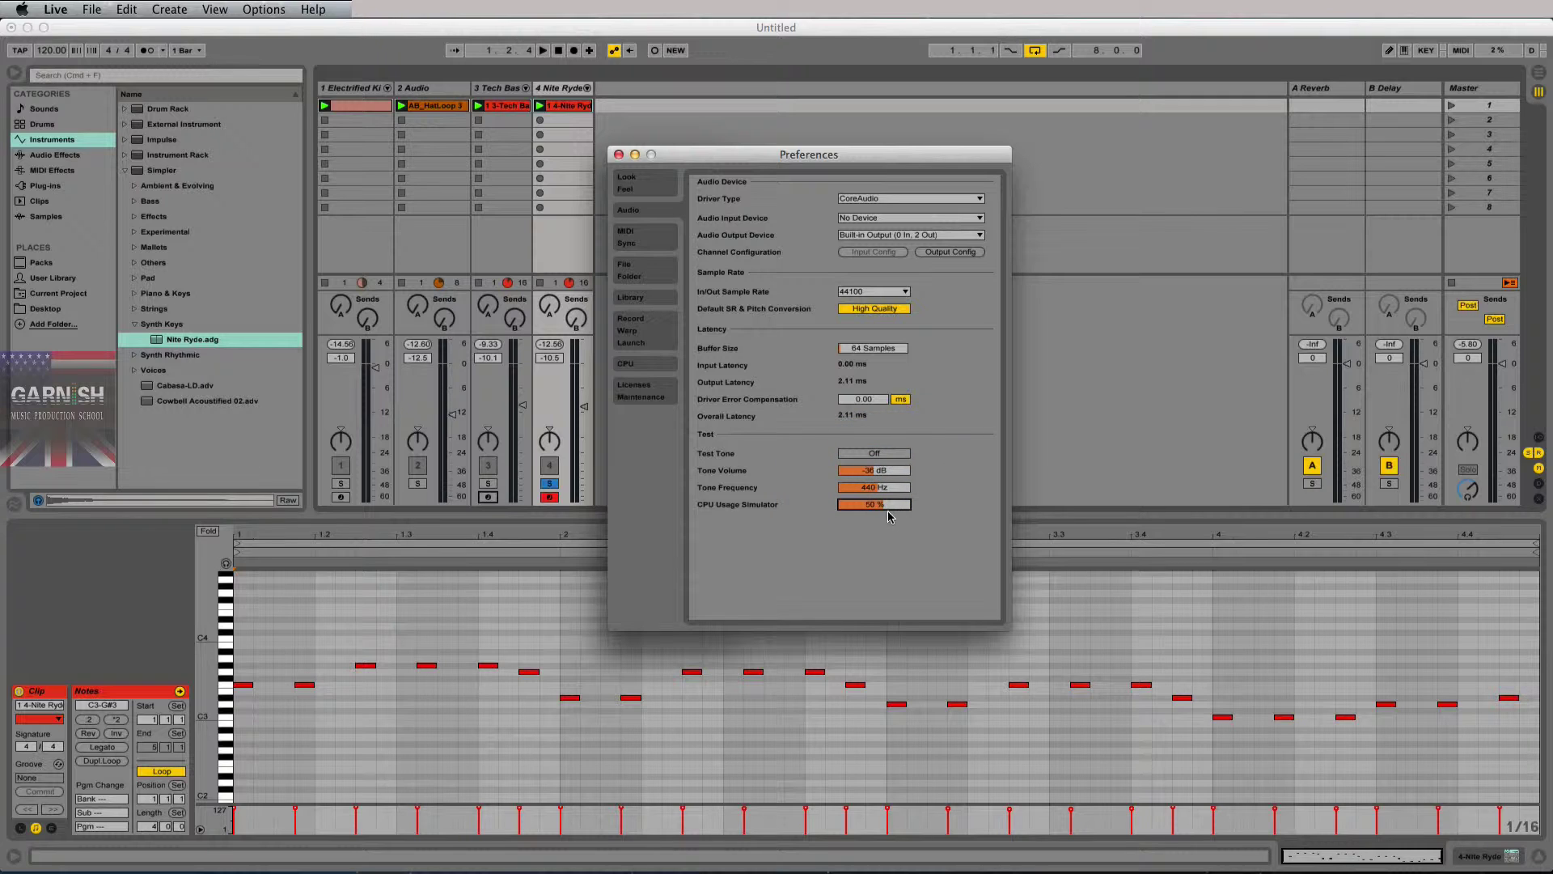
pyautogui.click(888, 508)
pyautogui.click(886, 455)
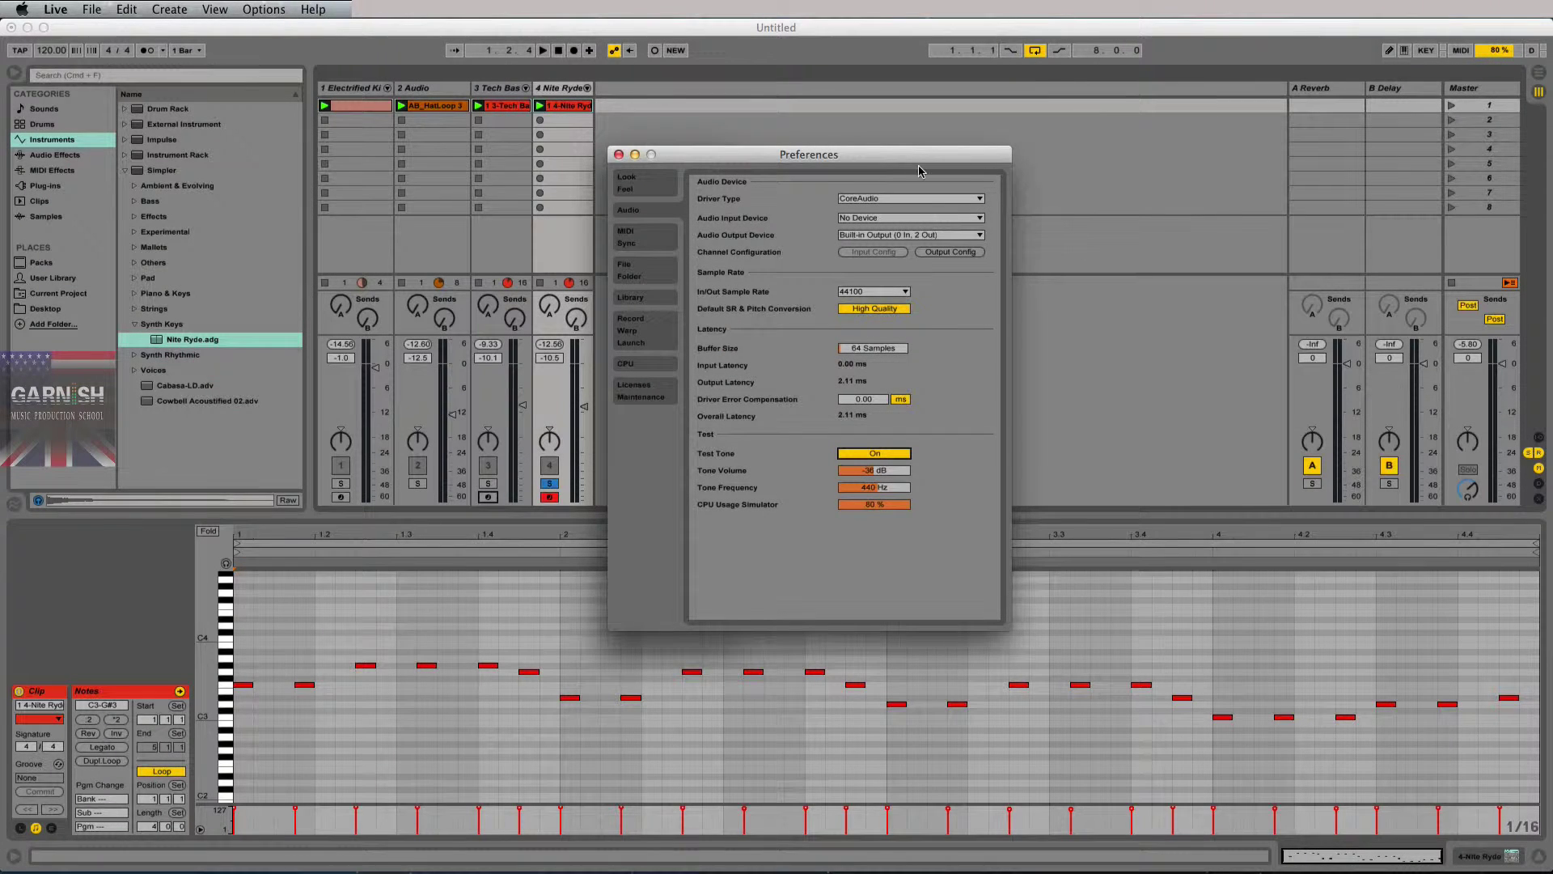
pyautogui.moveTo(912, 163); pyautogui.dragTo(935, 159)
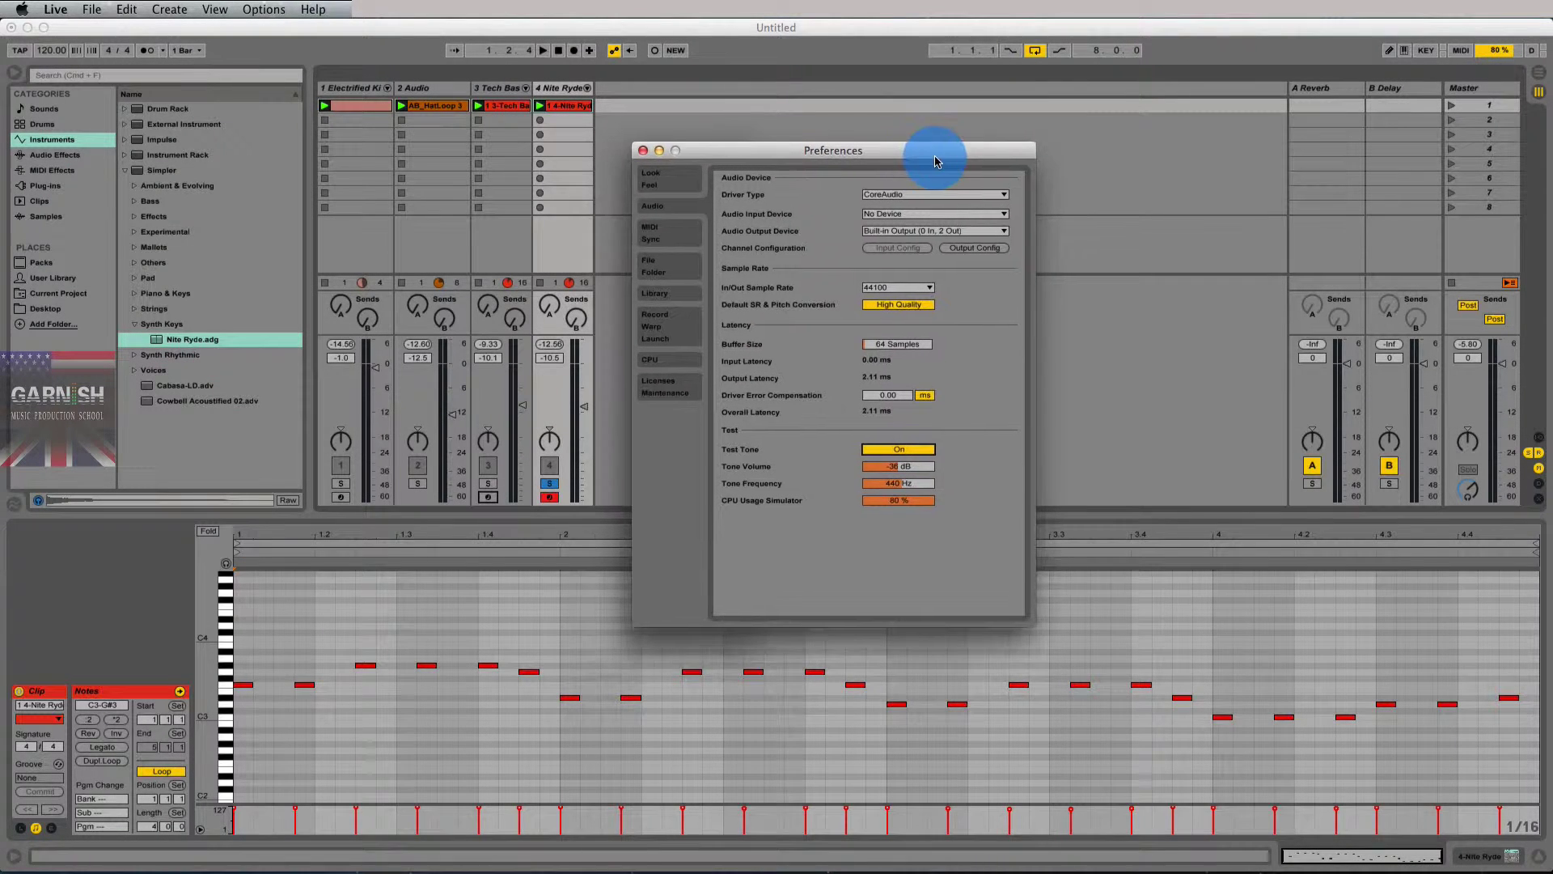
pyautogui.click(890, 344)
pyautogui.write('32')
pyautogui.press('Return')
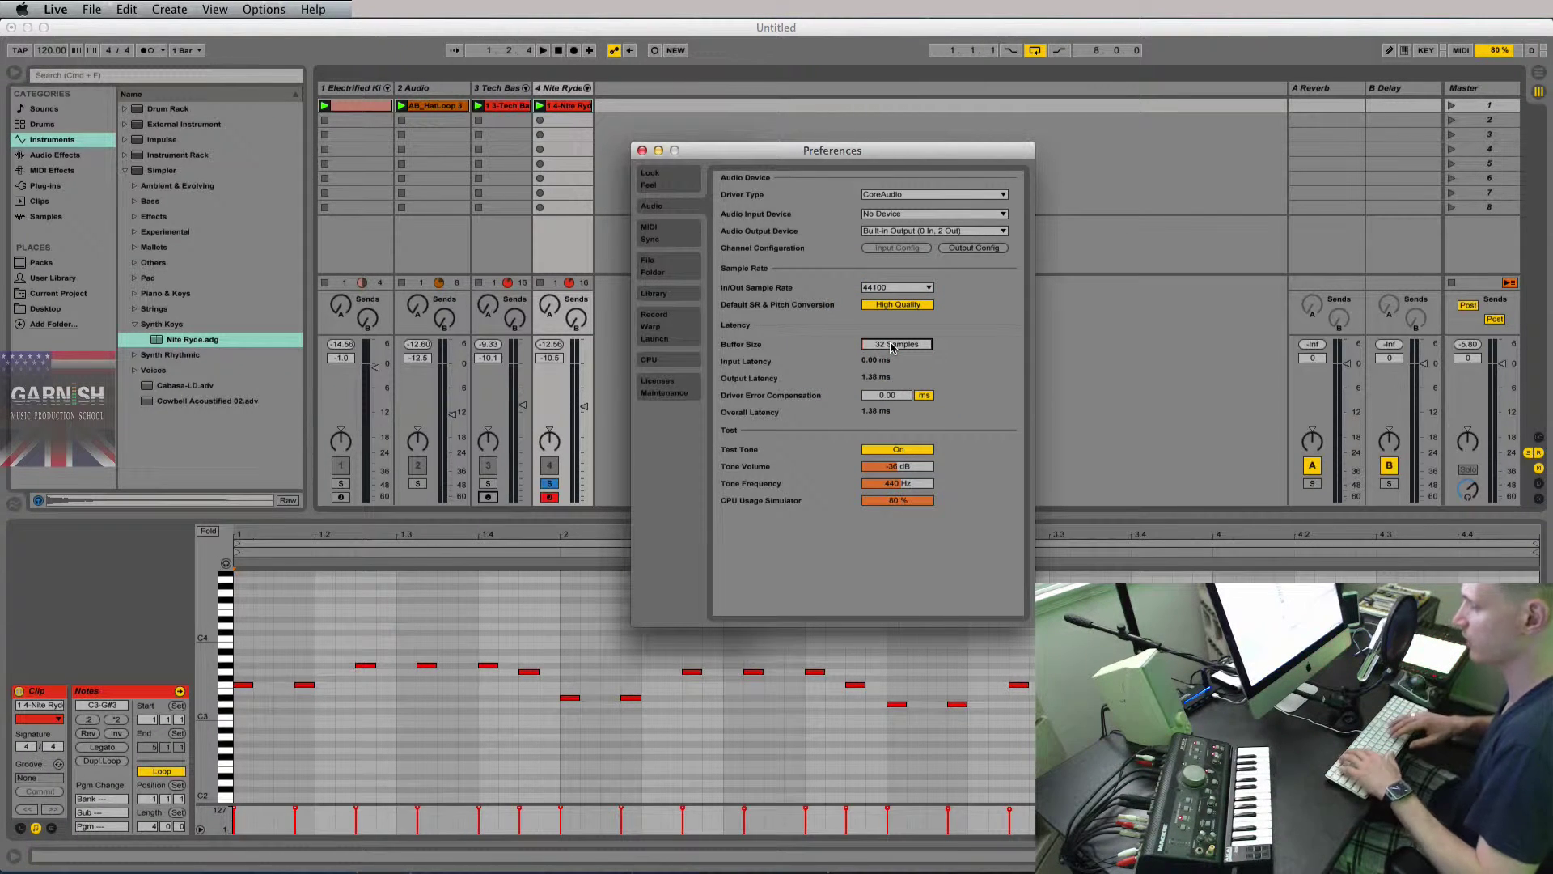
pyautogui.write('16')
pyautogui.press('Return')
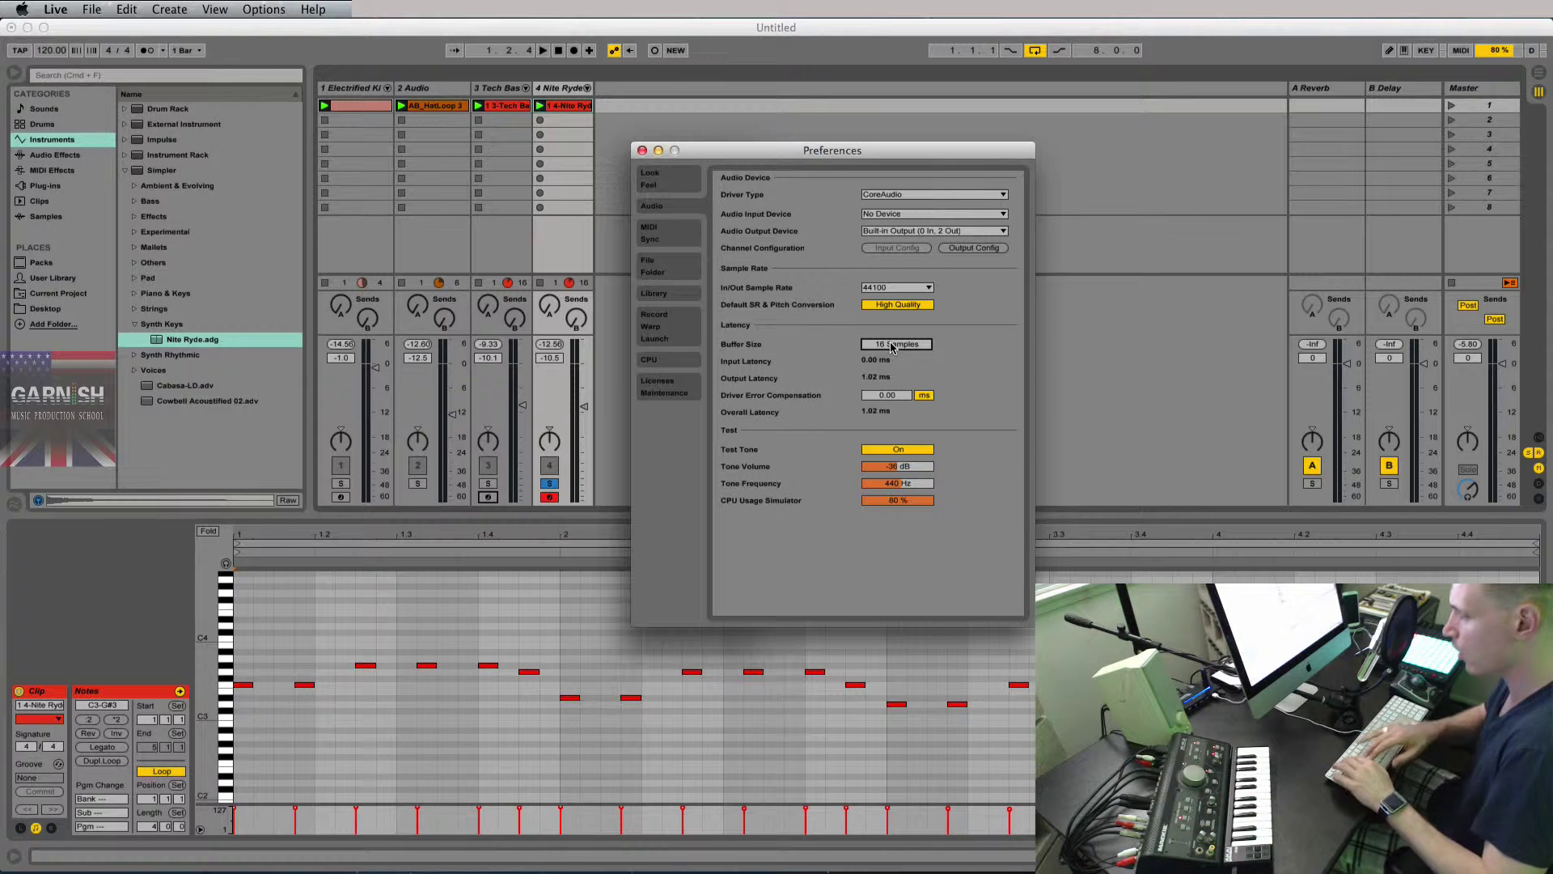
pyautogui.write('32')
pyautogui.press('Return')
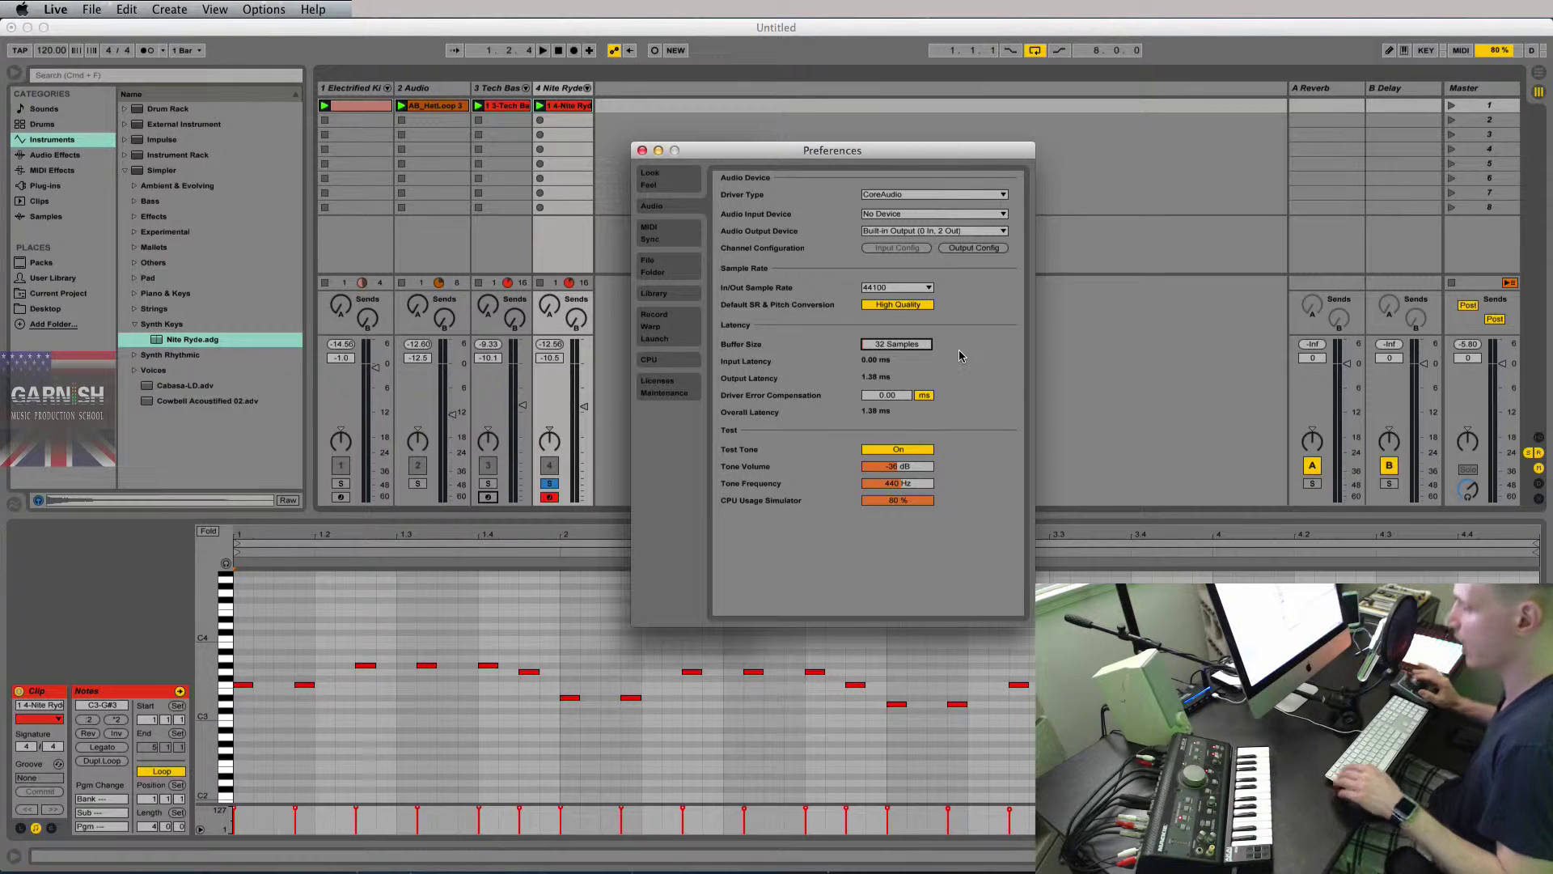
pyautogui.write('64')
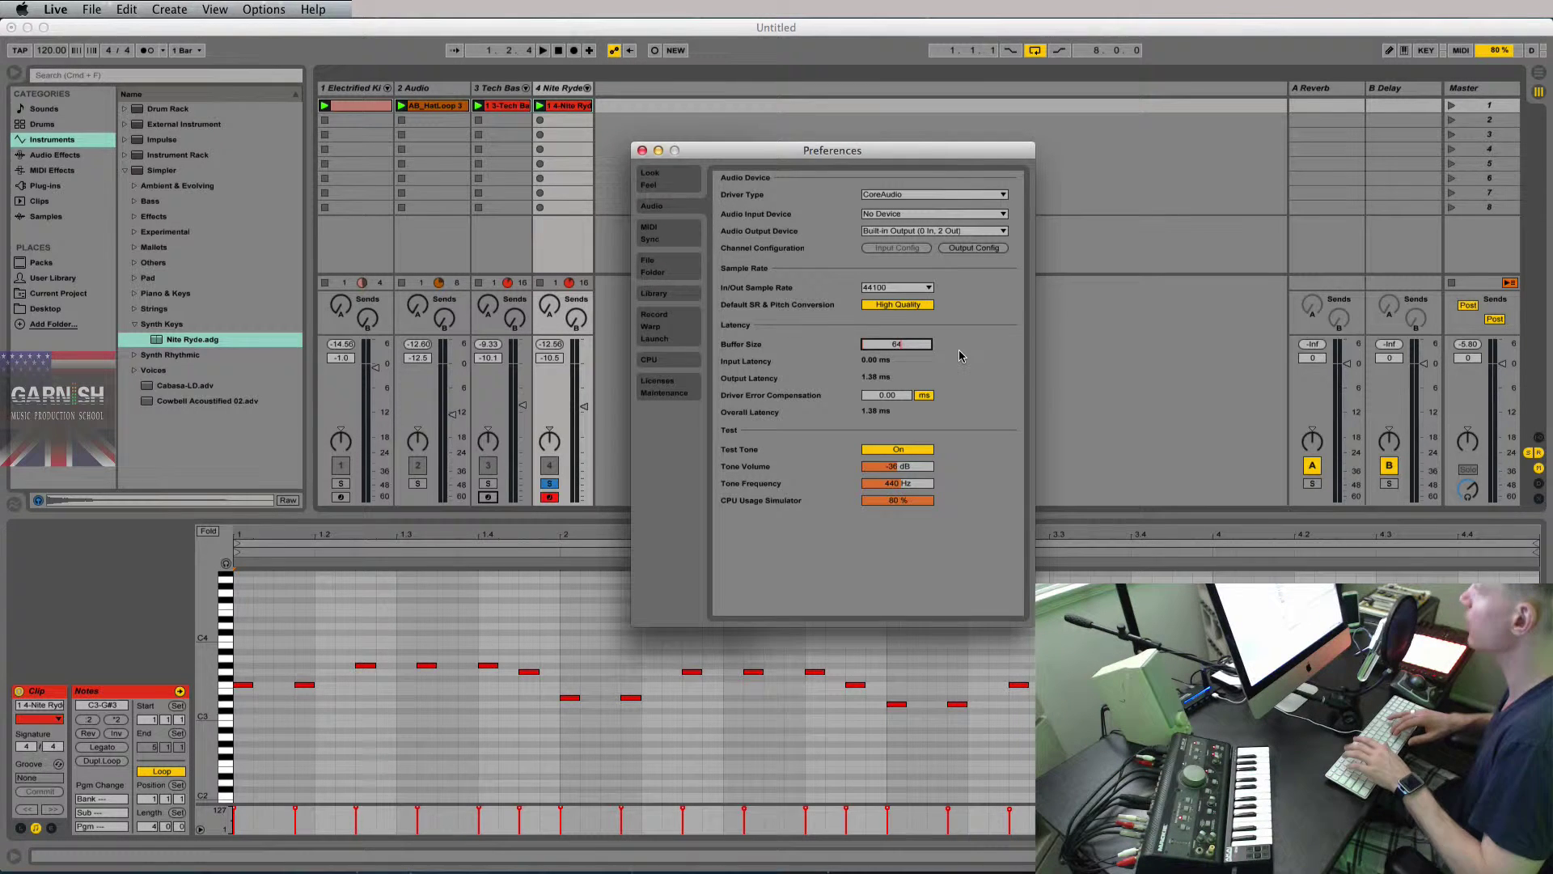
pyautogui.press('Return')
pyautogui.write('128')
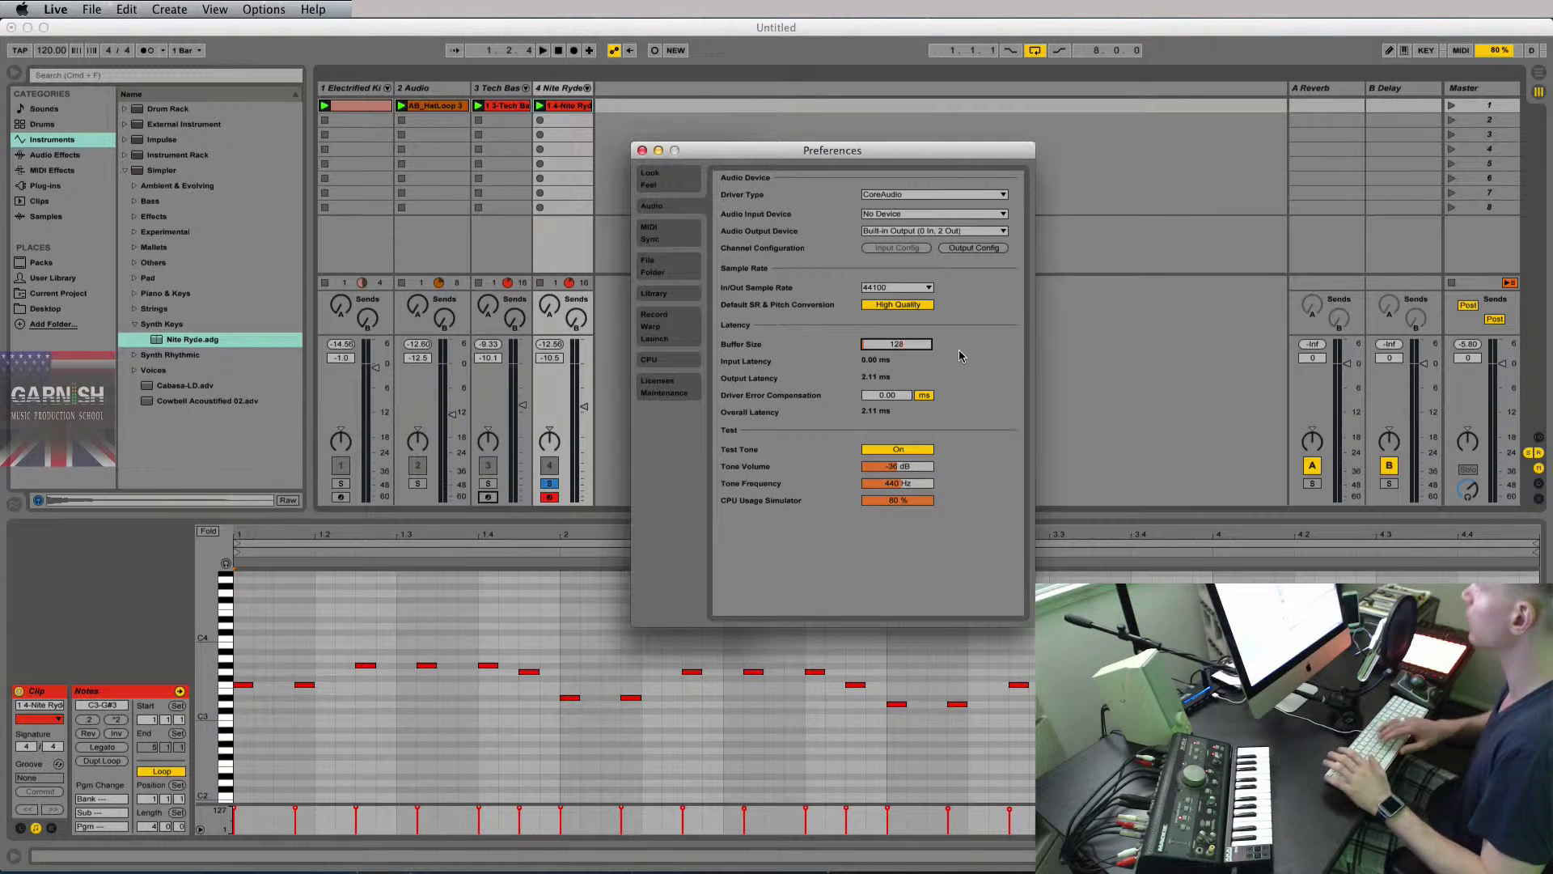
pyautogui.press('Return')
pyautogui.click(890, 344)
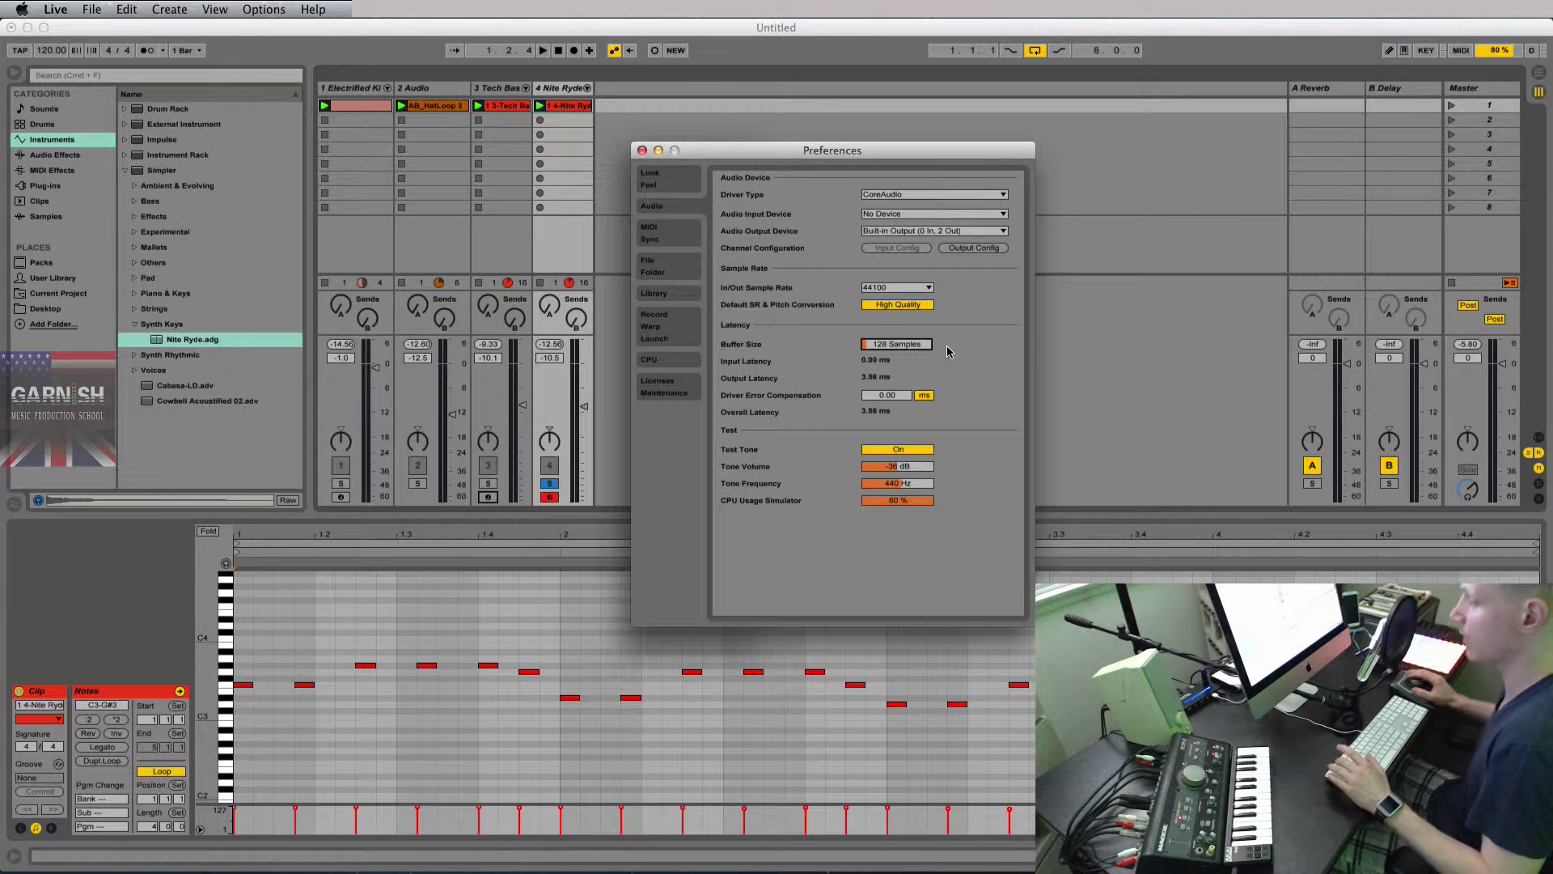
pyautogui.write('64')
pyautogui.press('Return')
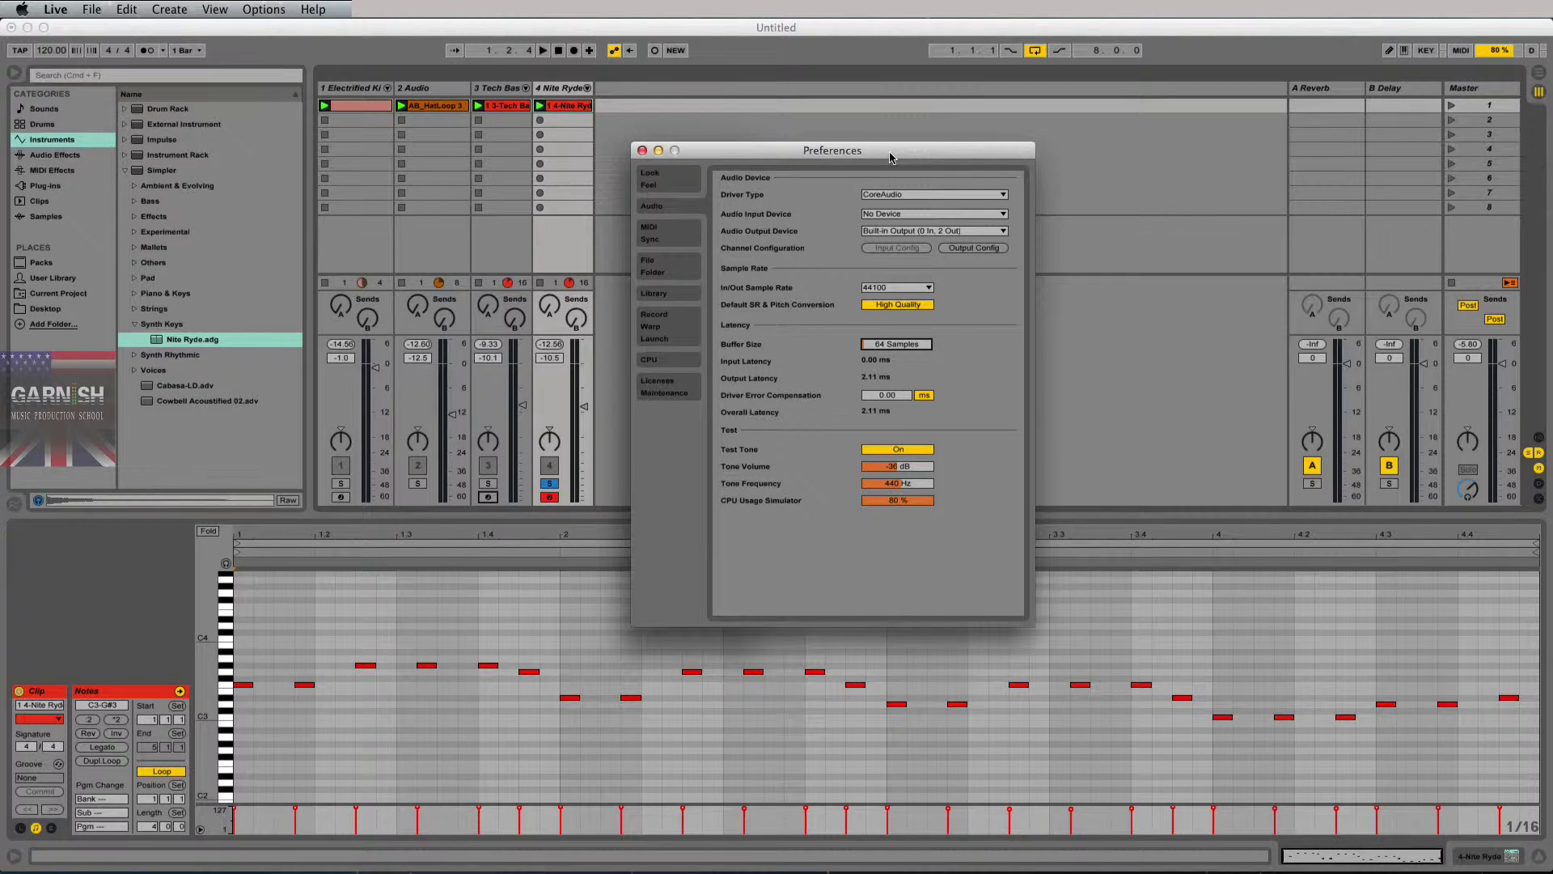
pyautogui.moveTo(909, 152); pyautogui.dragTo(902, 150)
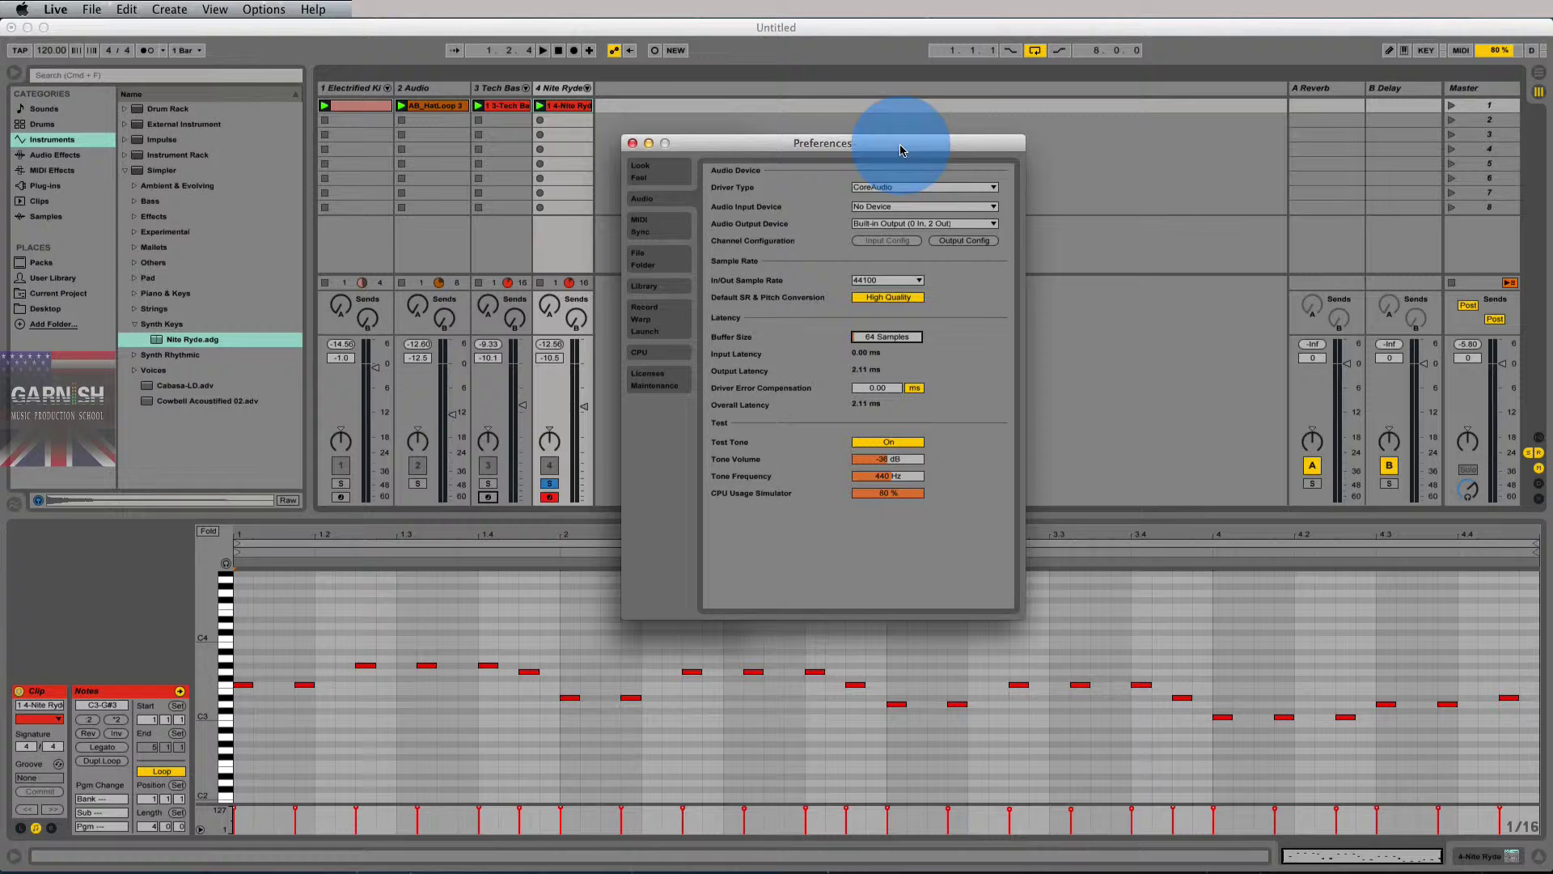
pyautogui.click(885, 336)
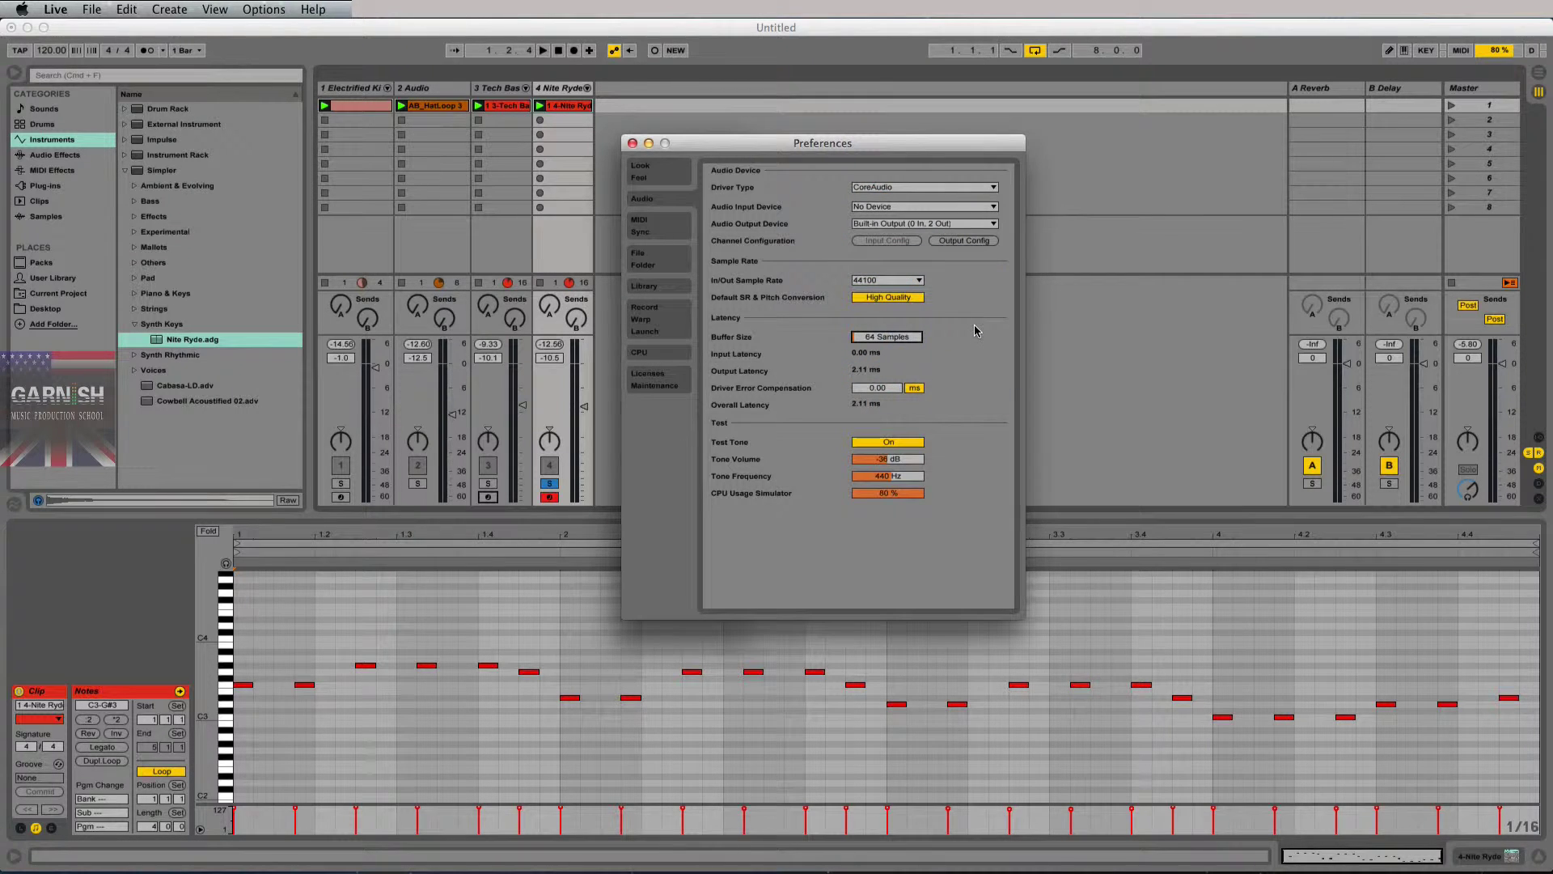
pyautogui.write('68')
pyautogui.press('Return')
pyautogui.write('75')
pyautogui.press('Return')
pyautogui.click(896, 345)
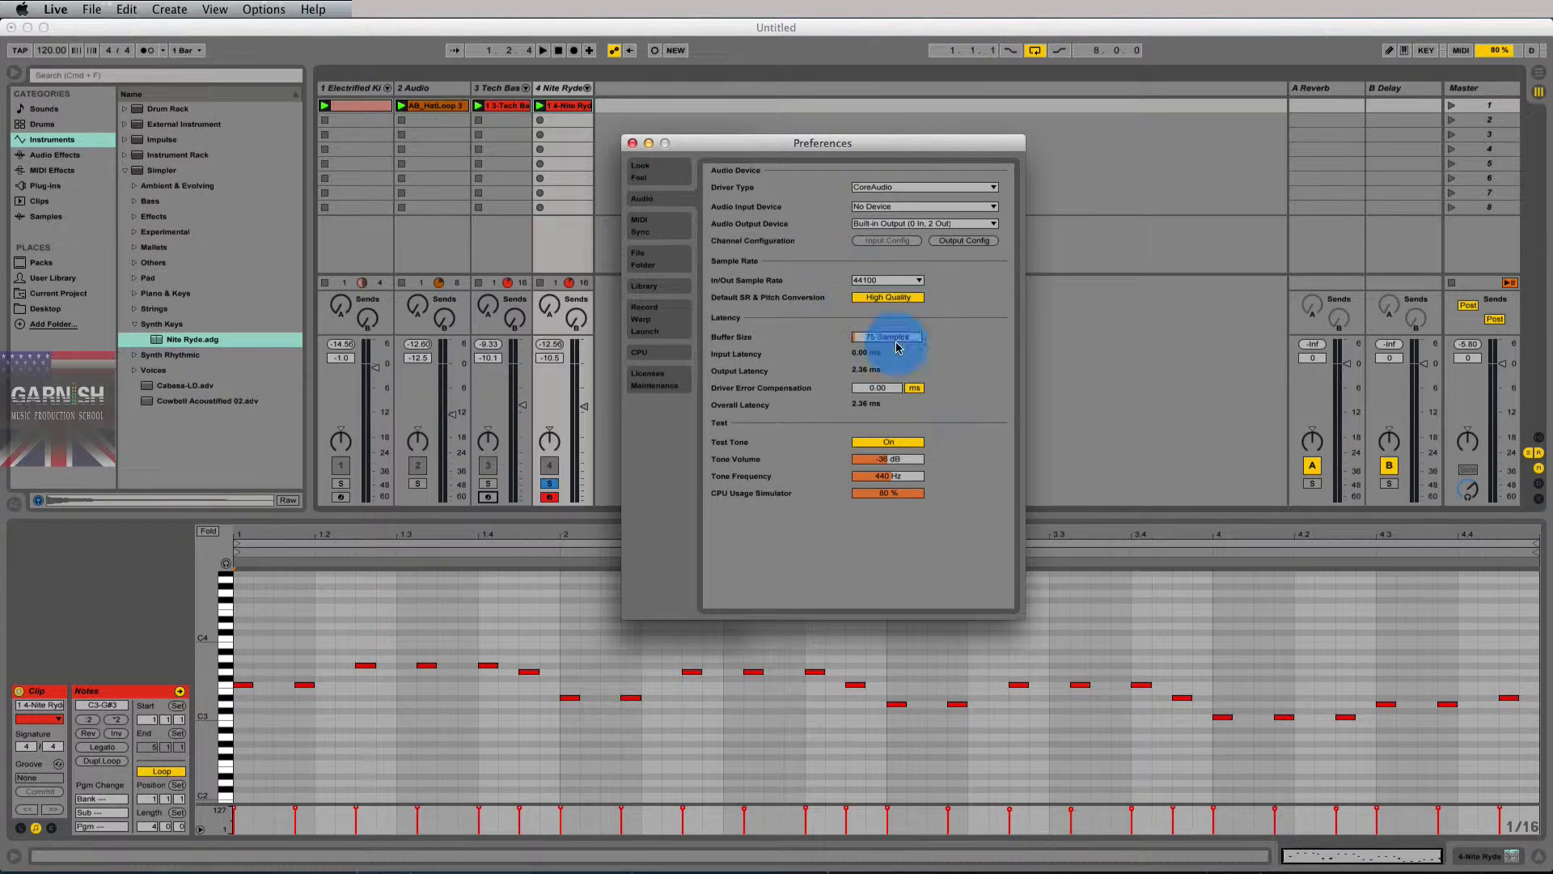
pyautogui.write('6')
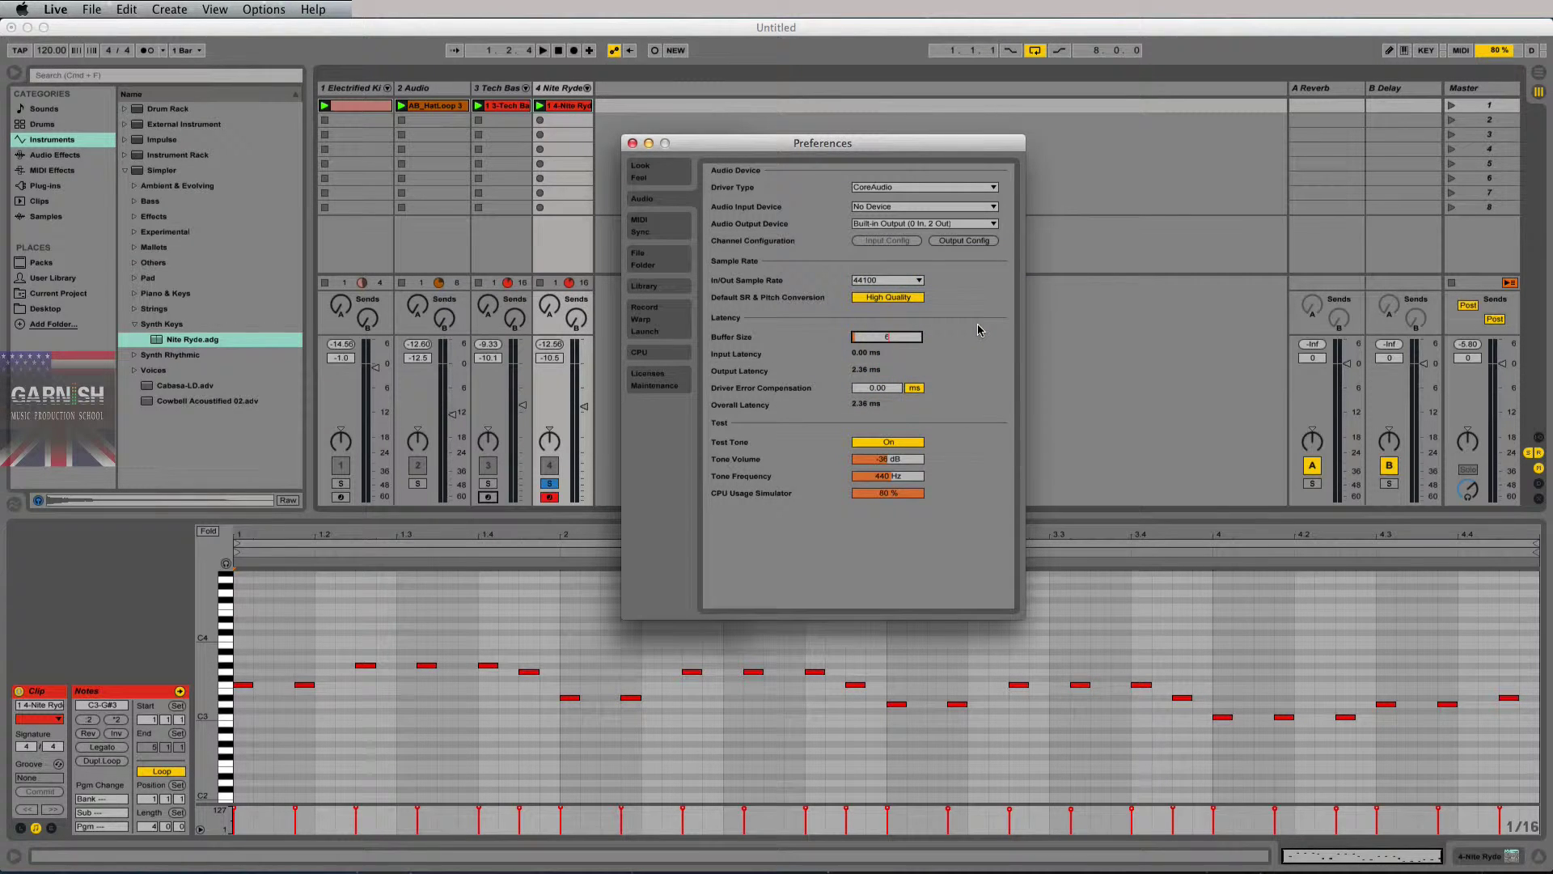
pyautogui.write('4')
pyautogui.press('Return')
pyautogui.click(910, 443)
pyautogui.moveTo(869, 143); pyautogui.dragTo(892, 143)
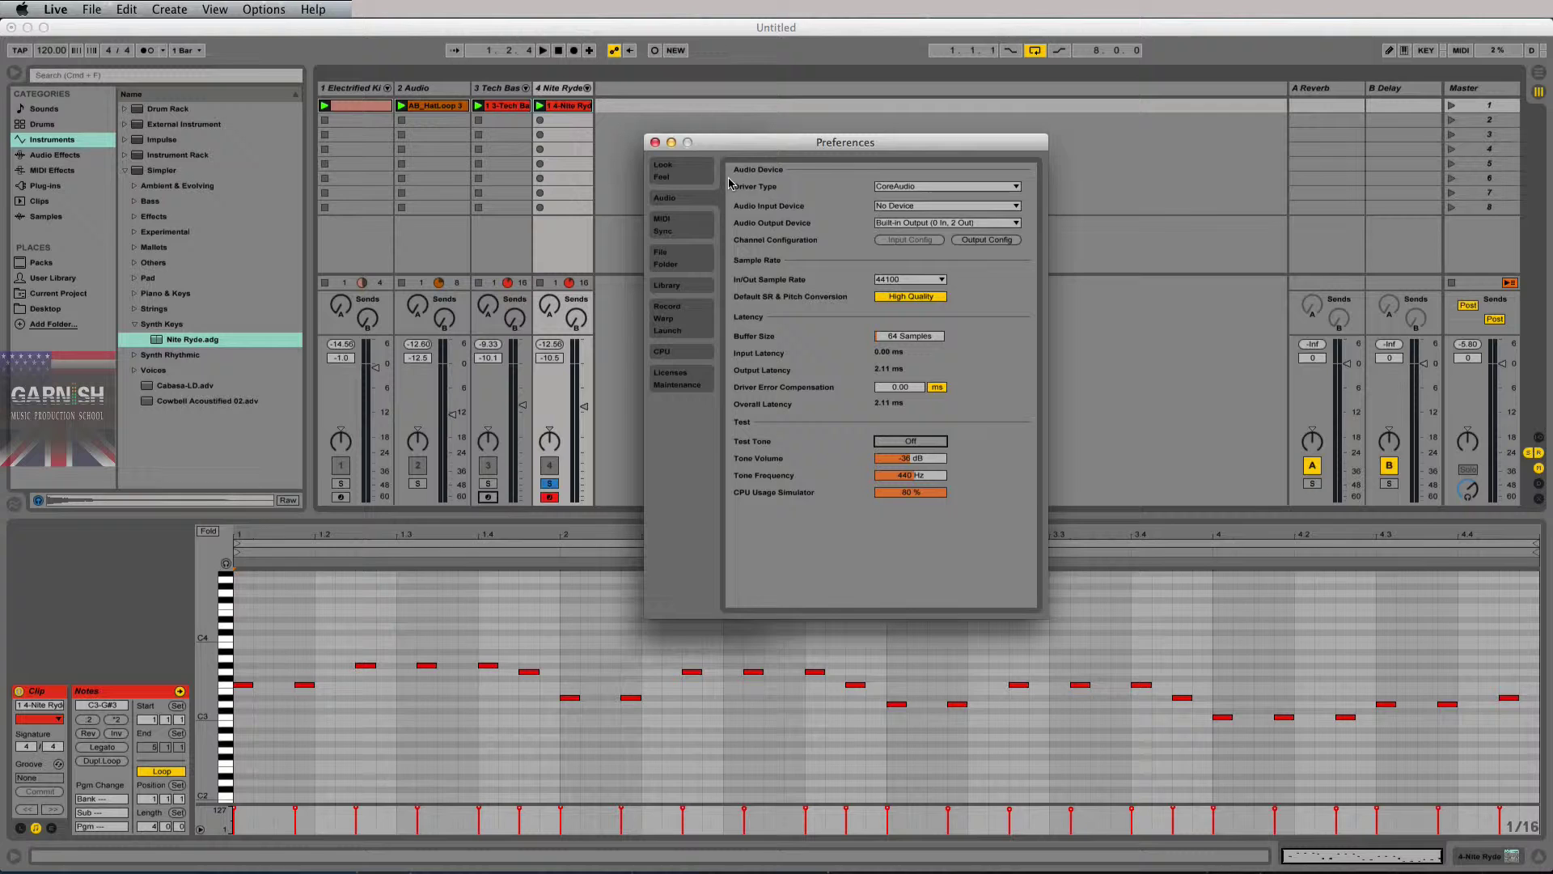
pyautogui.moveTo(750, 155)
pyautogui.mouseDown()
pyautogui.moveTo(717, 166)
pyautogui.moveTo(740, 161)
pyautogui.mouseUp()
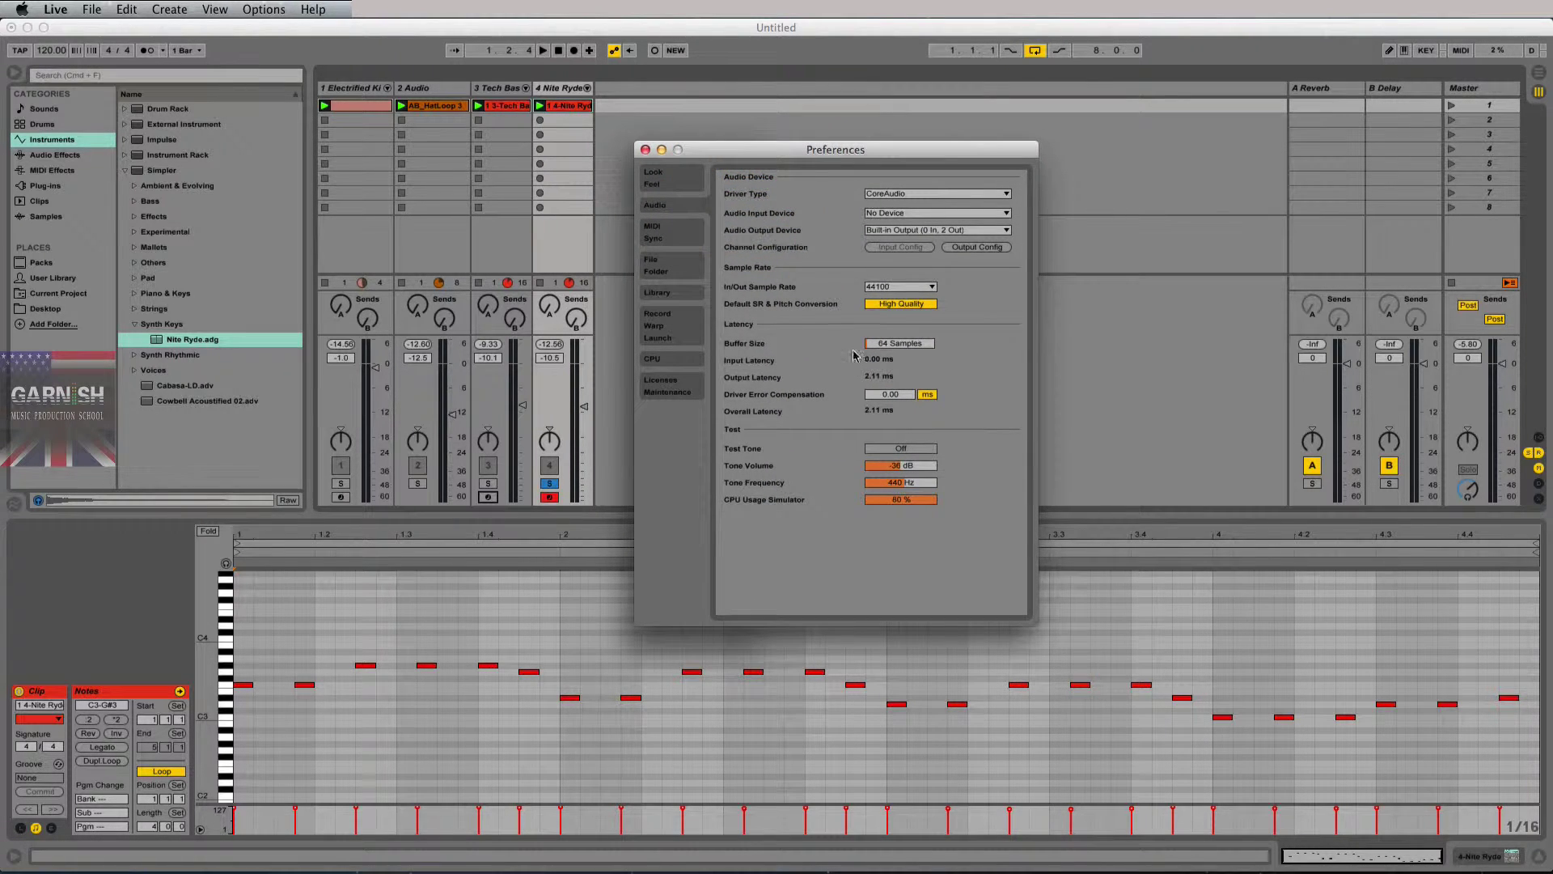
pyautogui.moveTo(928, 161); pyautogui.dragTo(915, 158)
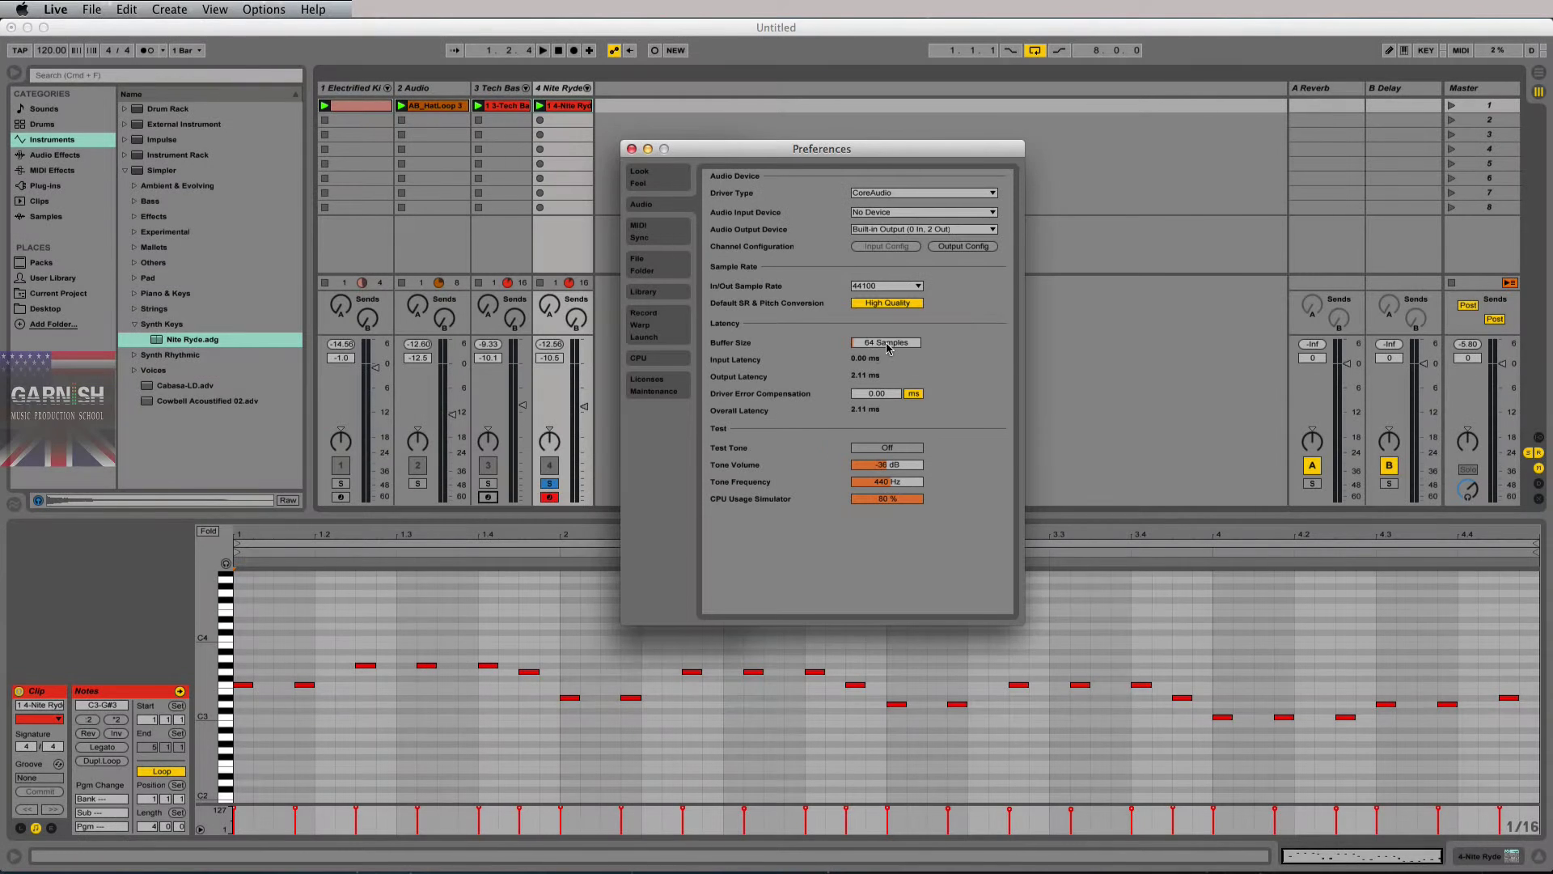
pyautogui.click(886, 345)
pyautogui.write('1278')
pyautogui.press('Return')
pyautogui.write('128')
pyautogui.press('Return')
pyautogui.write('256')
pyautogui.press('Return')
pyautogui.write('512')
pyautogui.press('Return')
pyautogui.write('1024')
pyautogui.press('Return')
pyautogui.moveTo(915, 150)
pyautogui.mouseDown()
pyautogui.moveTo(894, 149)
pyautogui.moveTo(910, 155)
pyautogui.mouseUp()
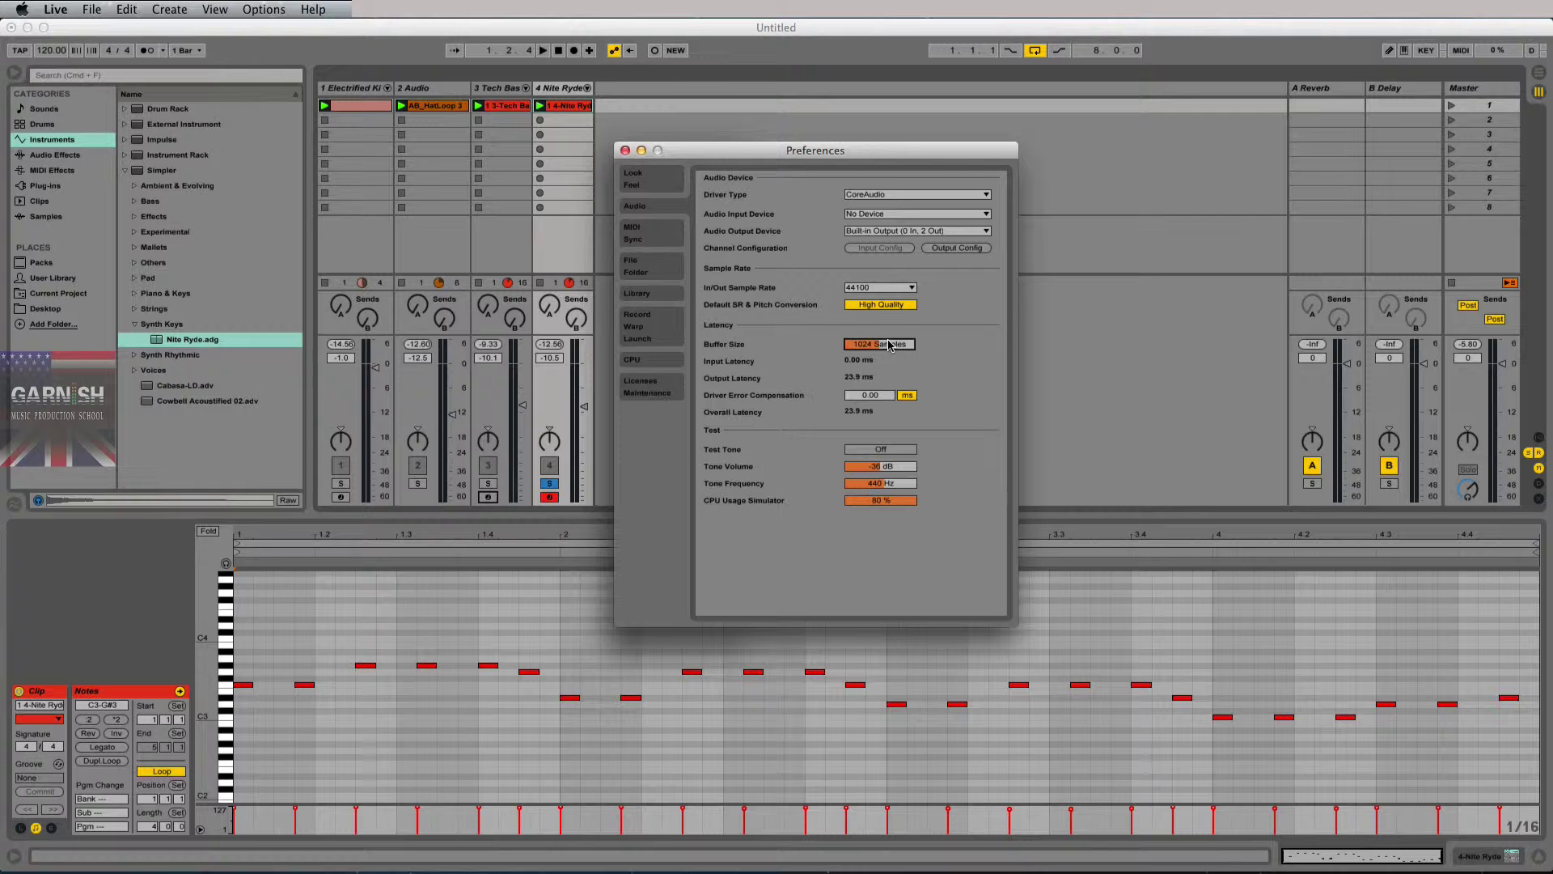
pyautogui.moveTo(877, 157); pyautogui.dragTo(875, 160)
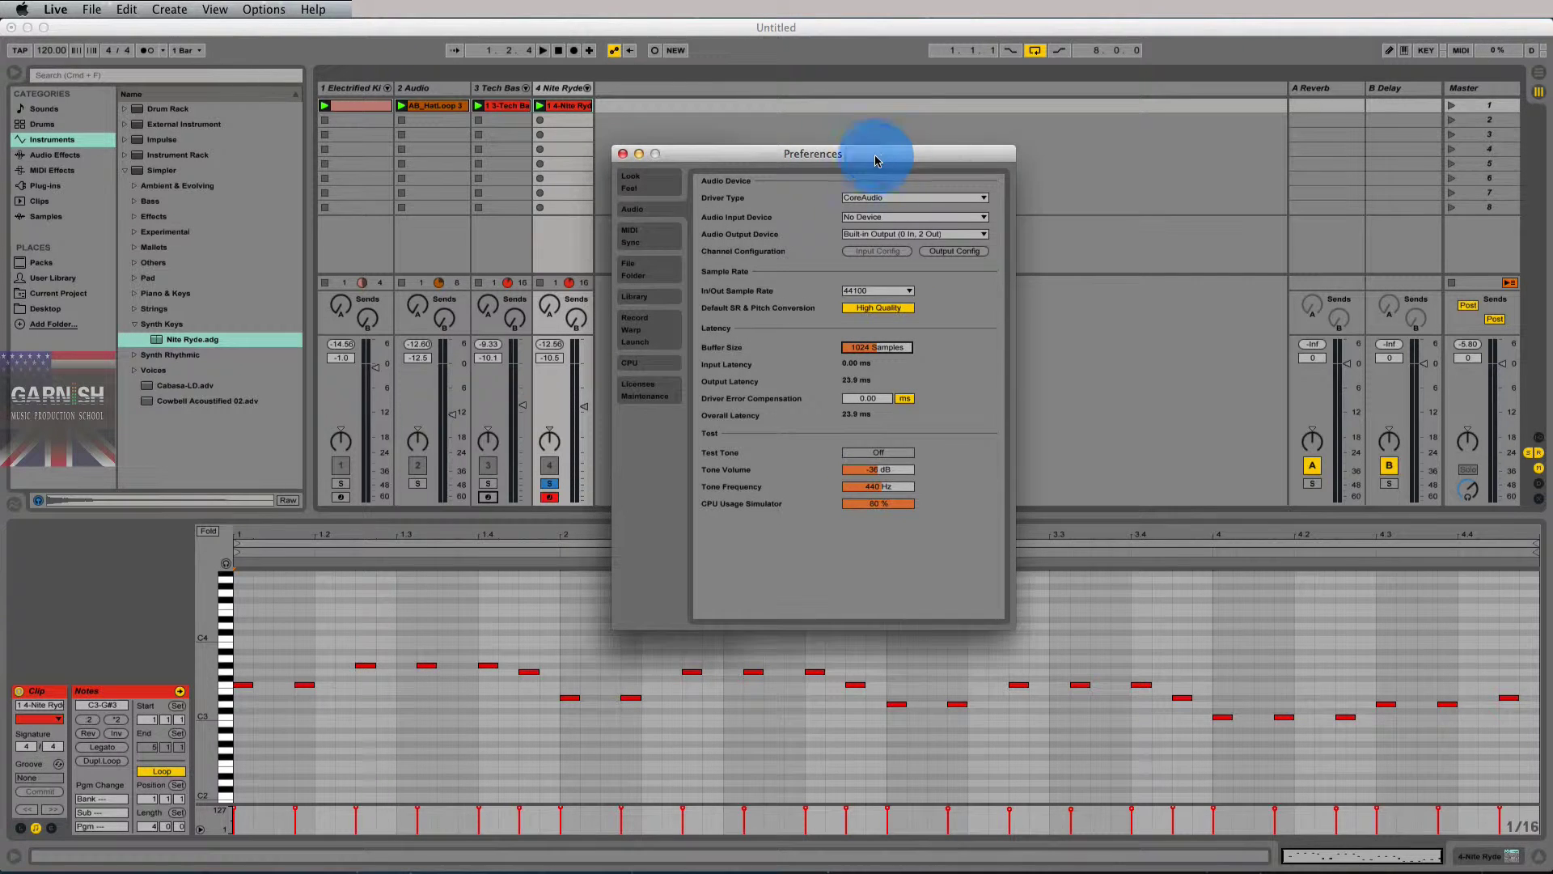
pyautogui.click(876, 348)
pyautogui.write('64')
pyautogui.press('Return')
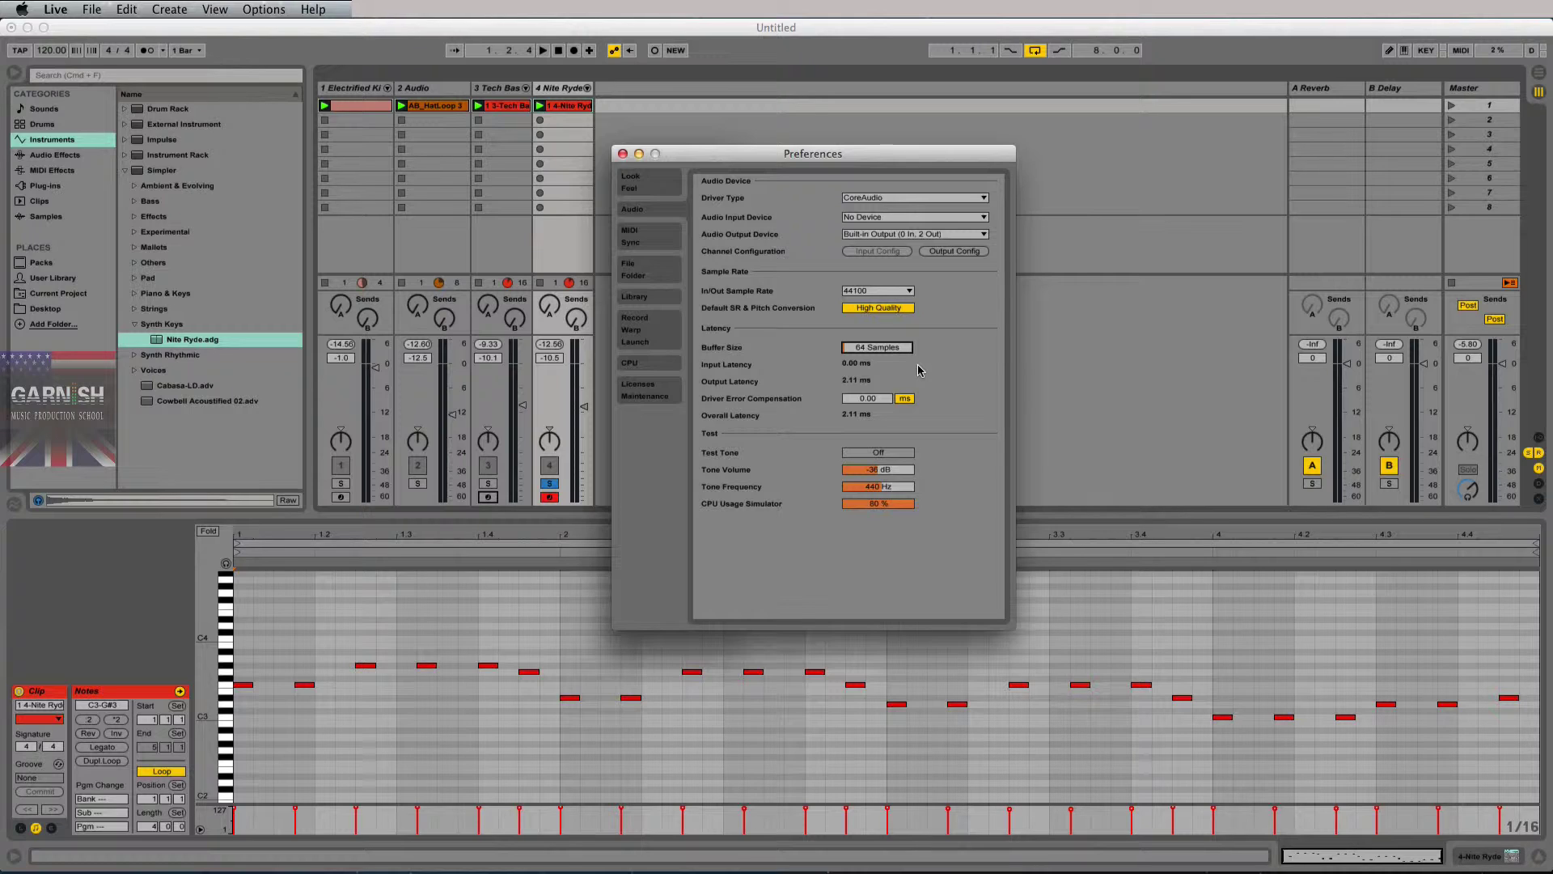
# Close Preferences, turn off track 4's Solo, and reopen Preferences with Cmd+comma.
pyautogui.moveTo(909, 156)
pyautogui.mouseDown()
pyautogui.moveTo(919, 142)
pyautogui.moveTo(895, 145)
pyautogui.moveTo(904, 159)
pyautogui.mouseUp()
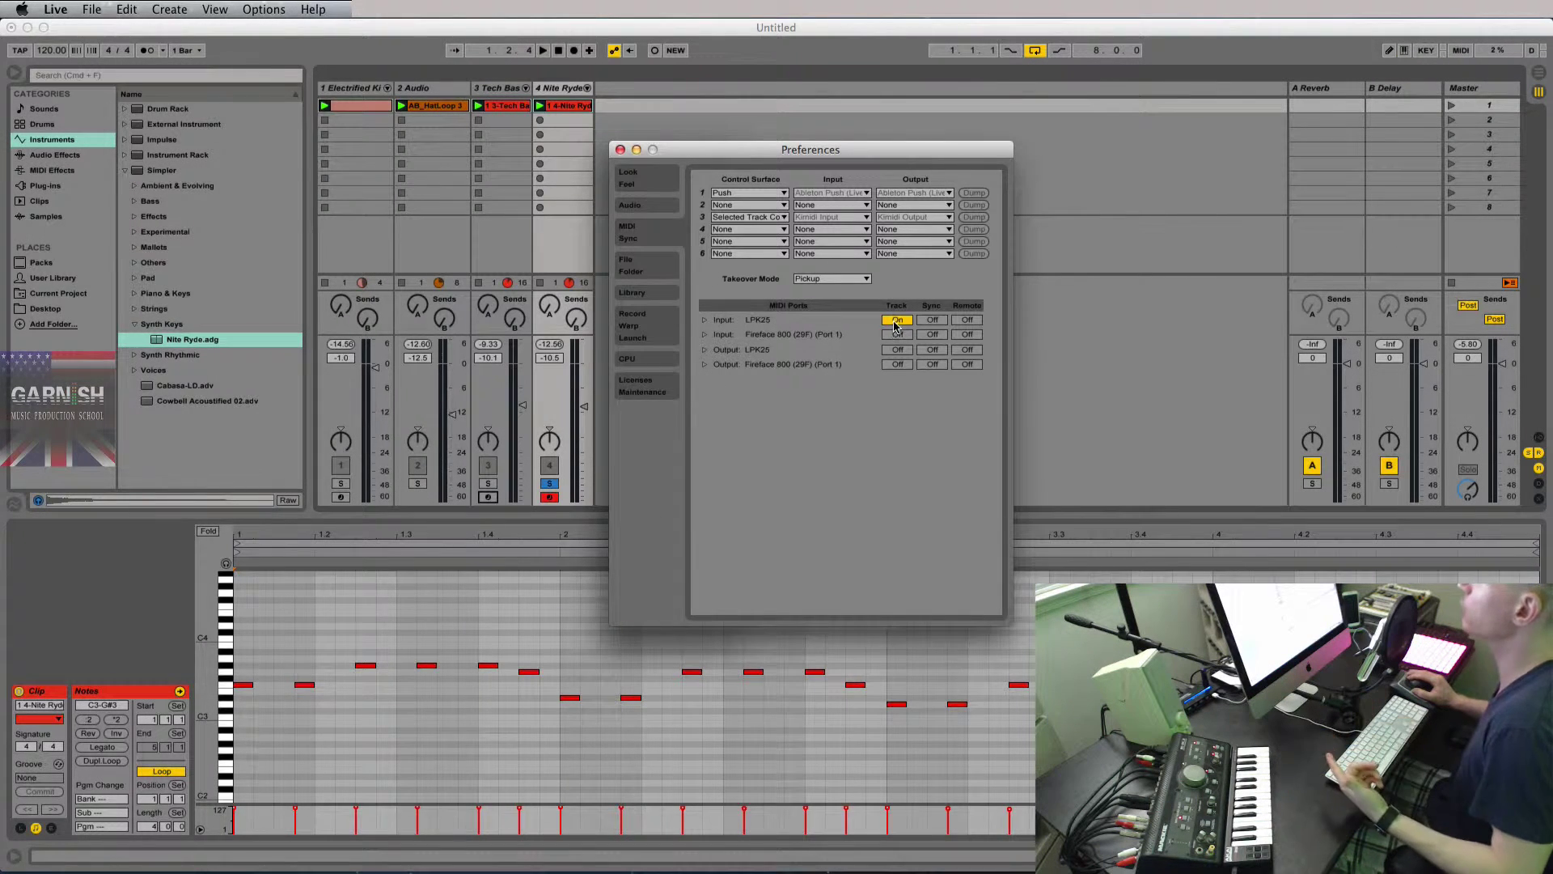
pyautogui.click(620, 149)
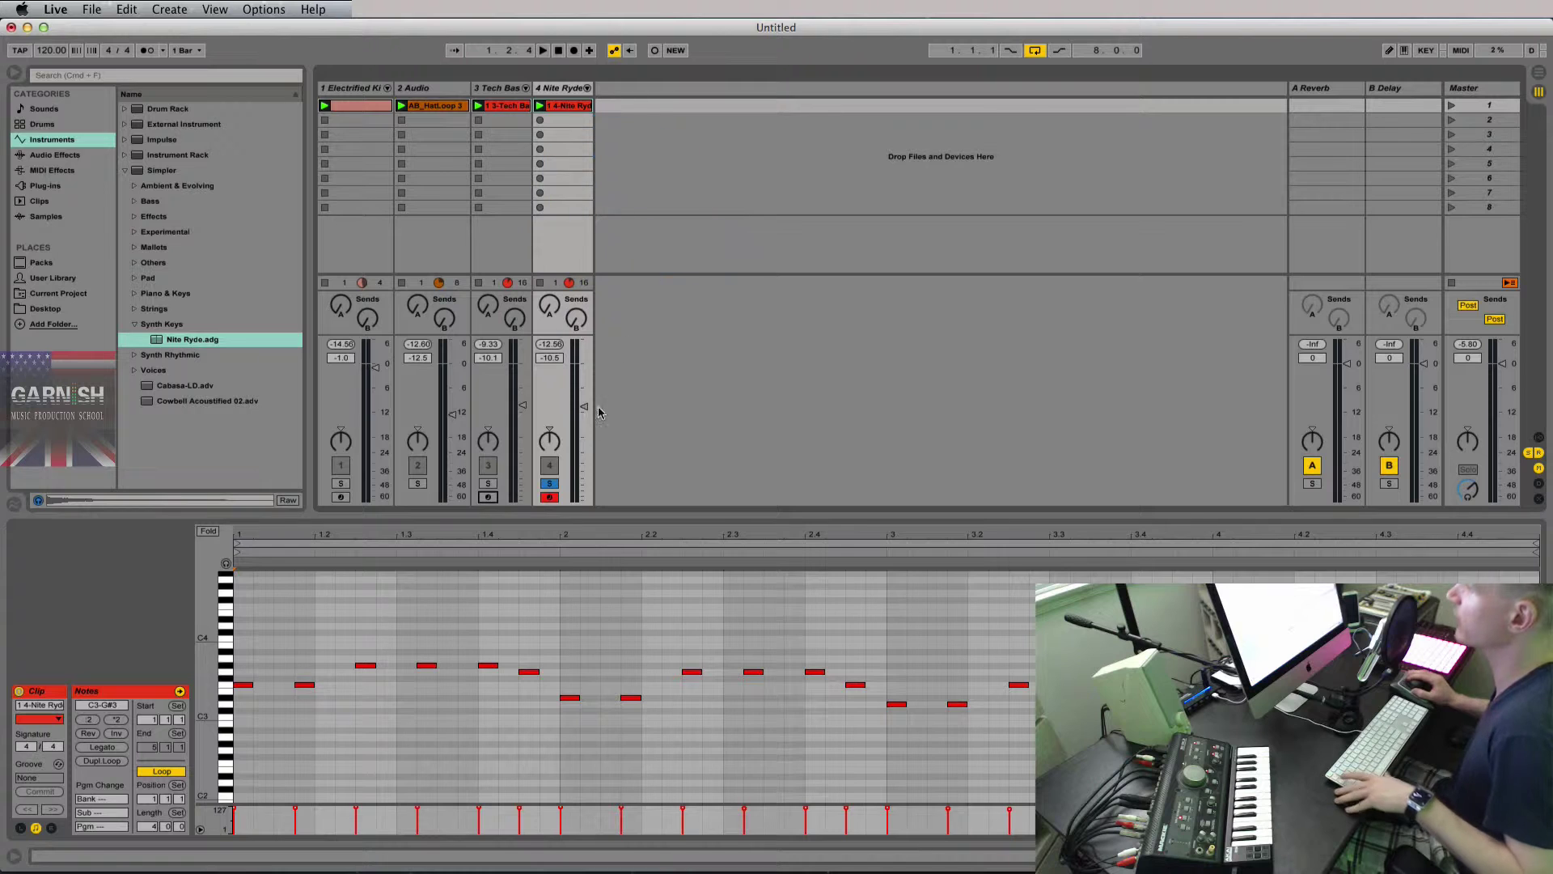
pyautogui.click(549, 483)
pyautogui.click(550, 497)
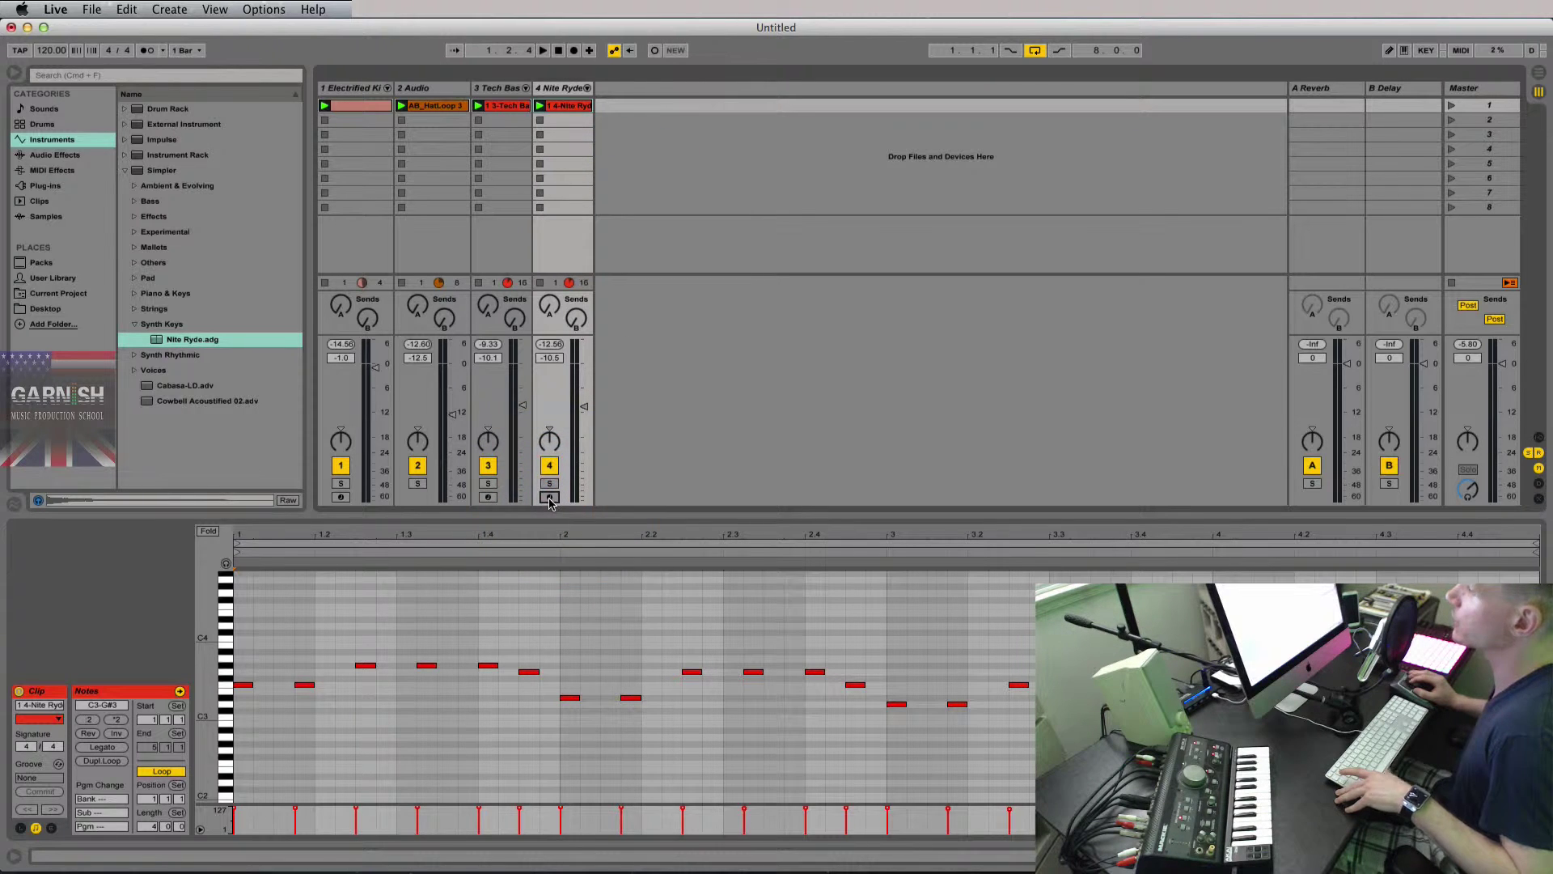
pyautogui.click(549, 497)
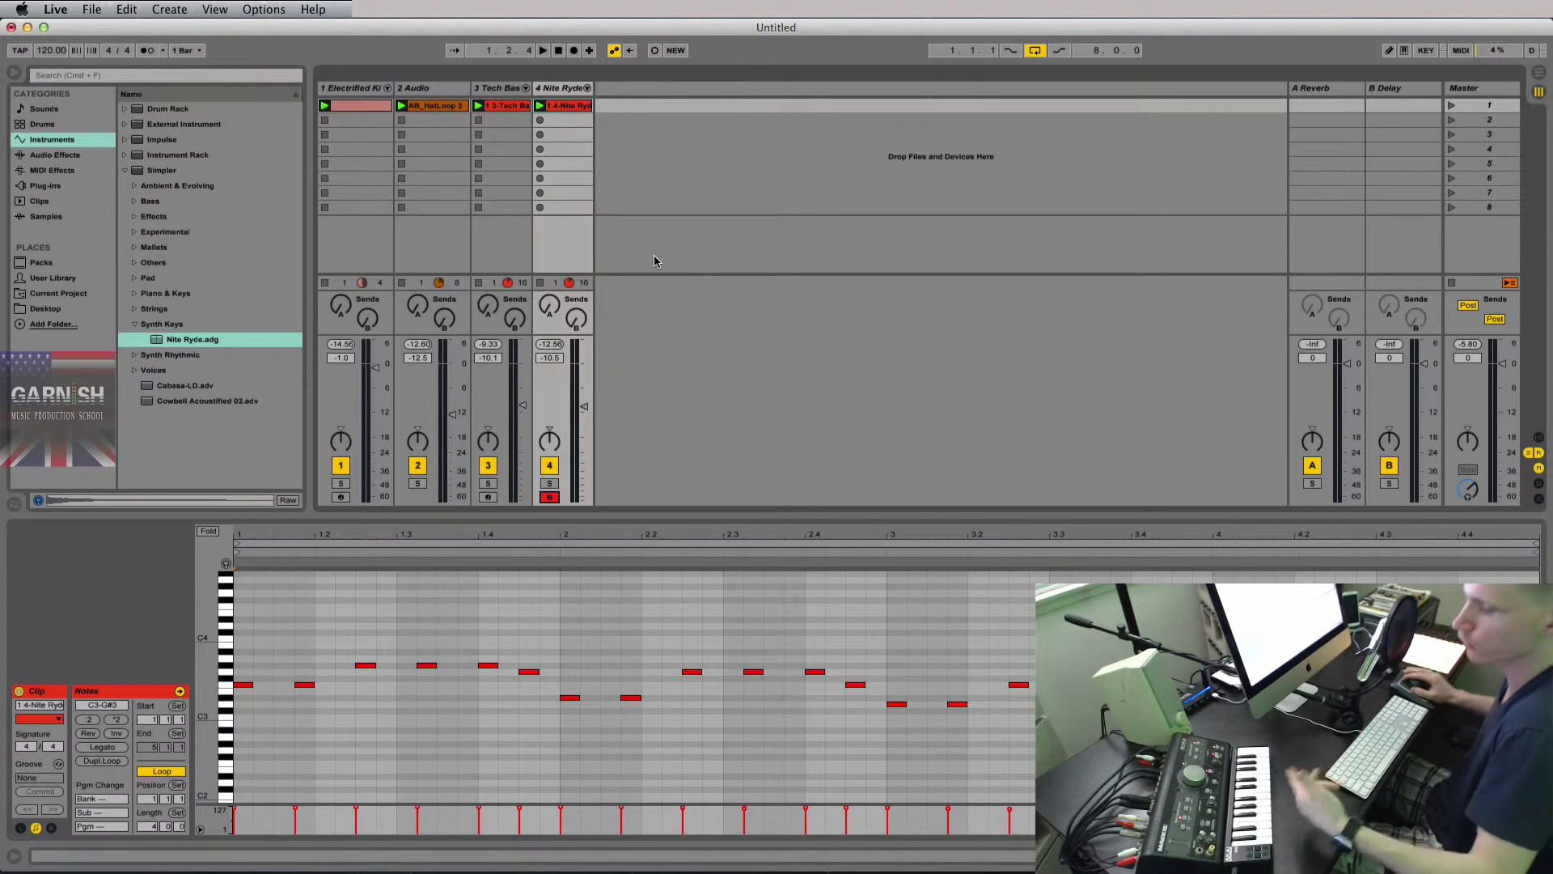
pyautogui.press('super+comma')
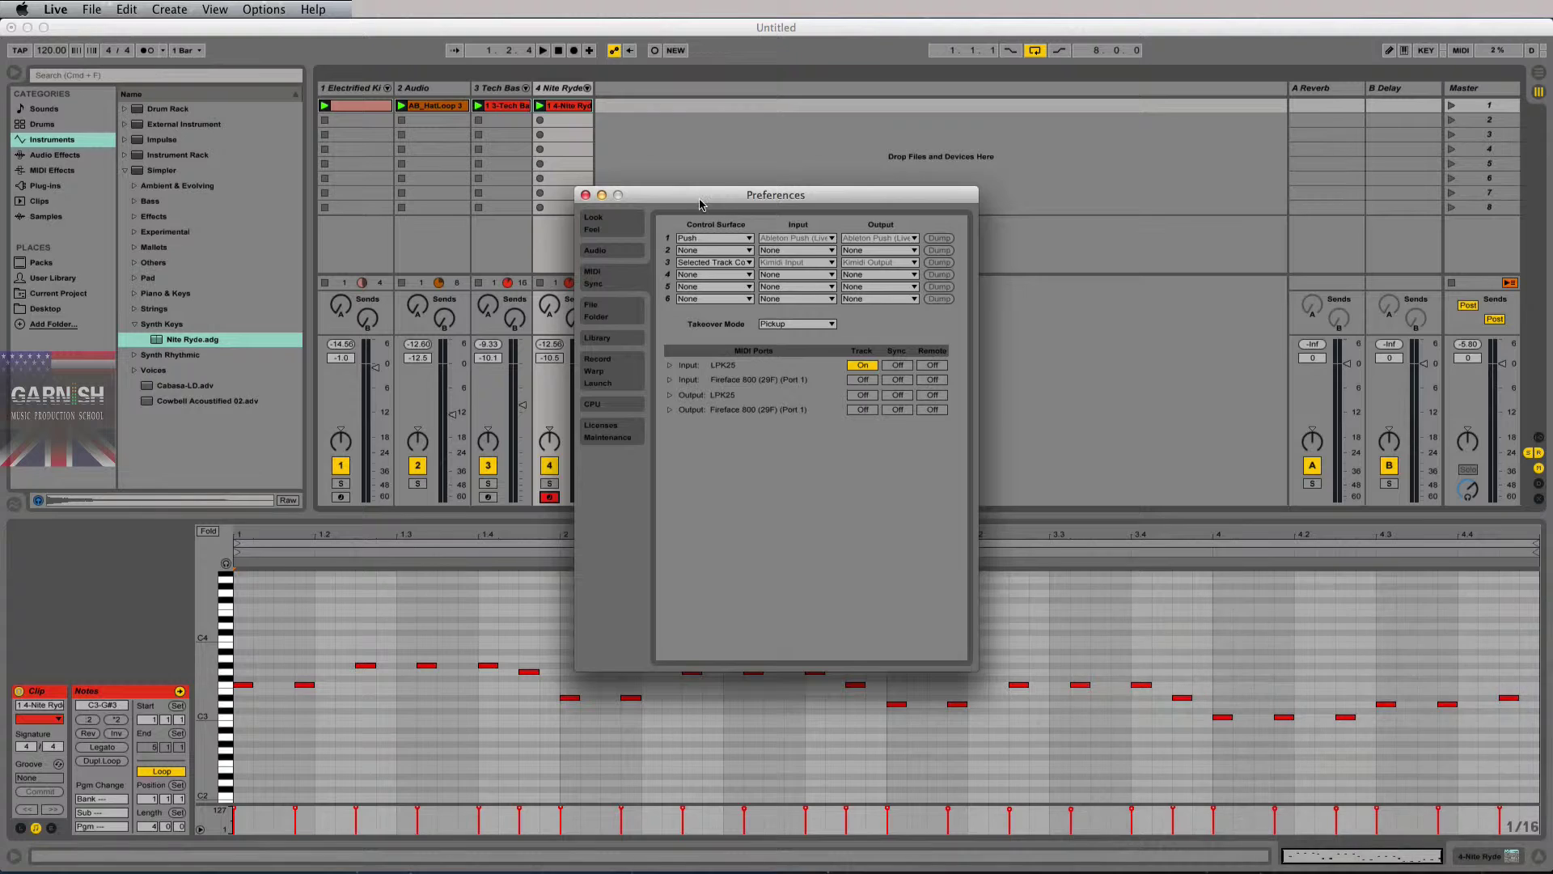
pyautogui.moveTo(701, 204); pyautogui.dragTo(761, 193)
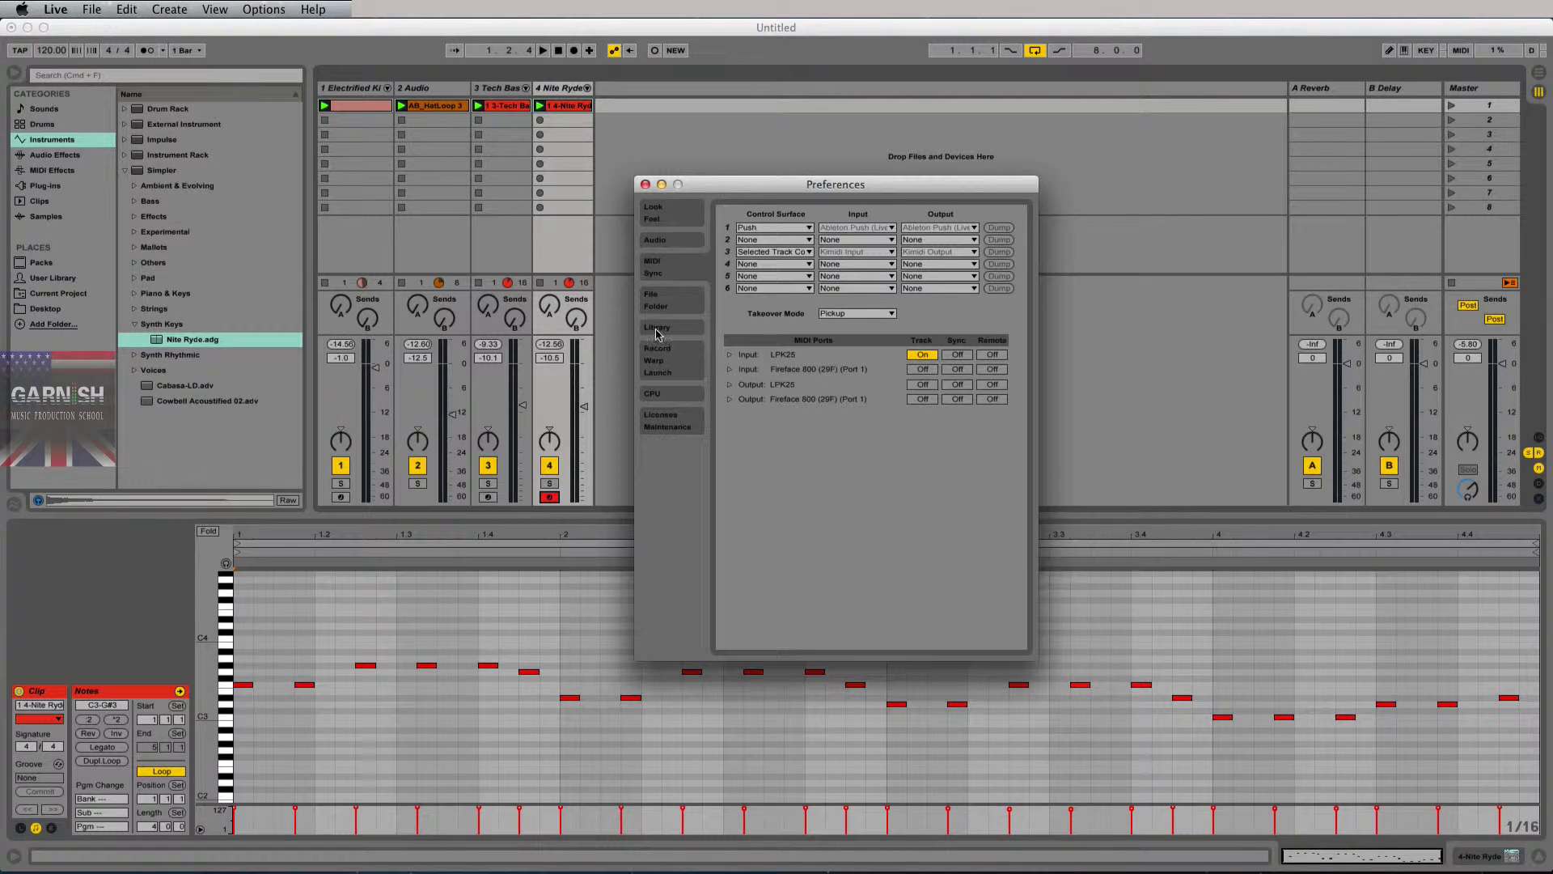
# Go from the File/Folder page to the Library page showing pack and User Library locations.
pyautogui.click(679, 305)
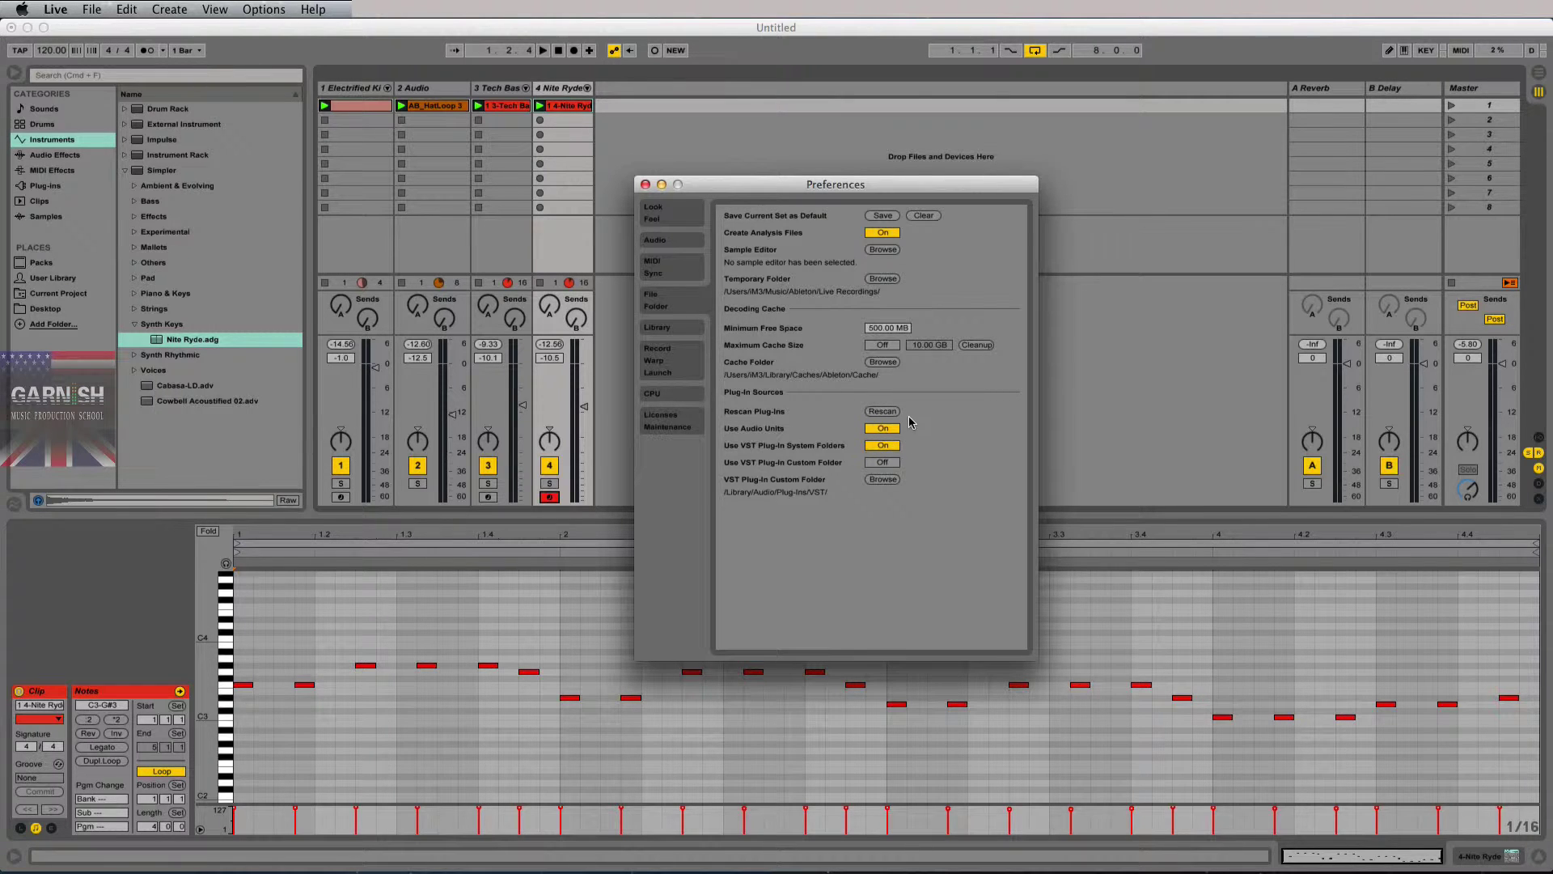
pyautogui.click(657, 328)
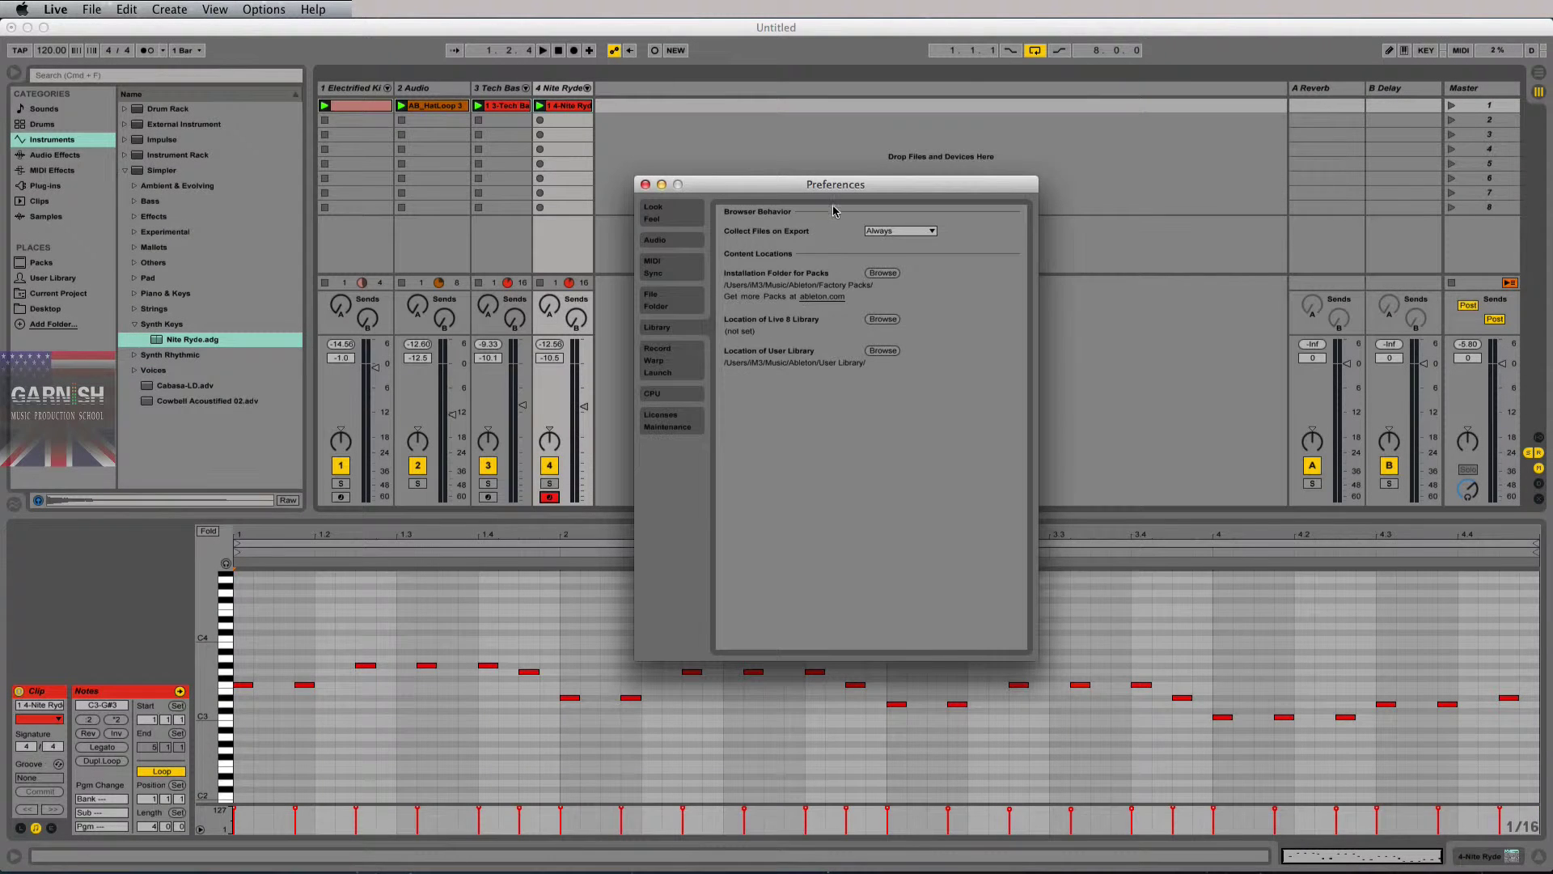
pyautogui.moveTo(764, 189); pyautogui.dragTo(746, 180)
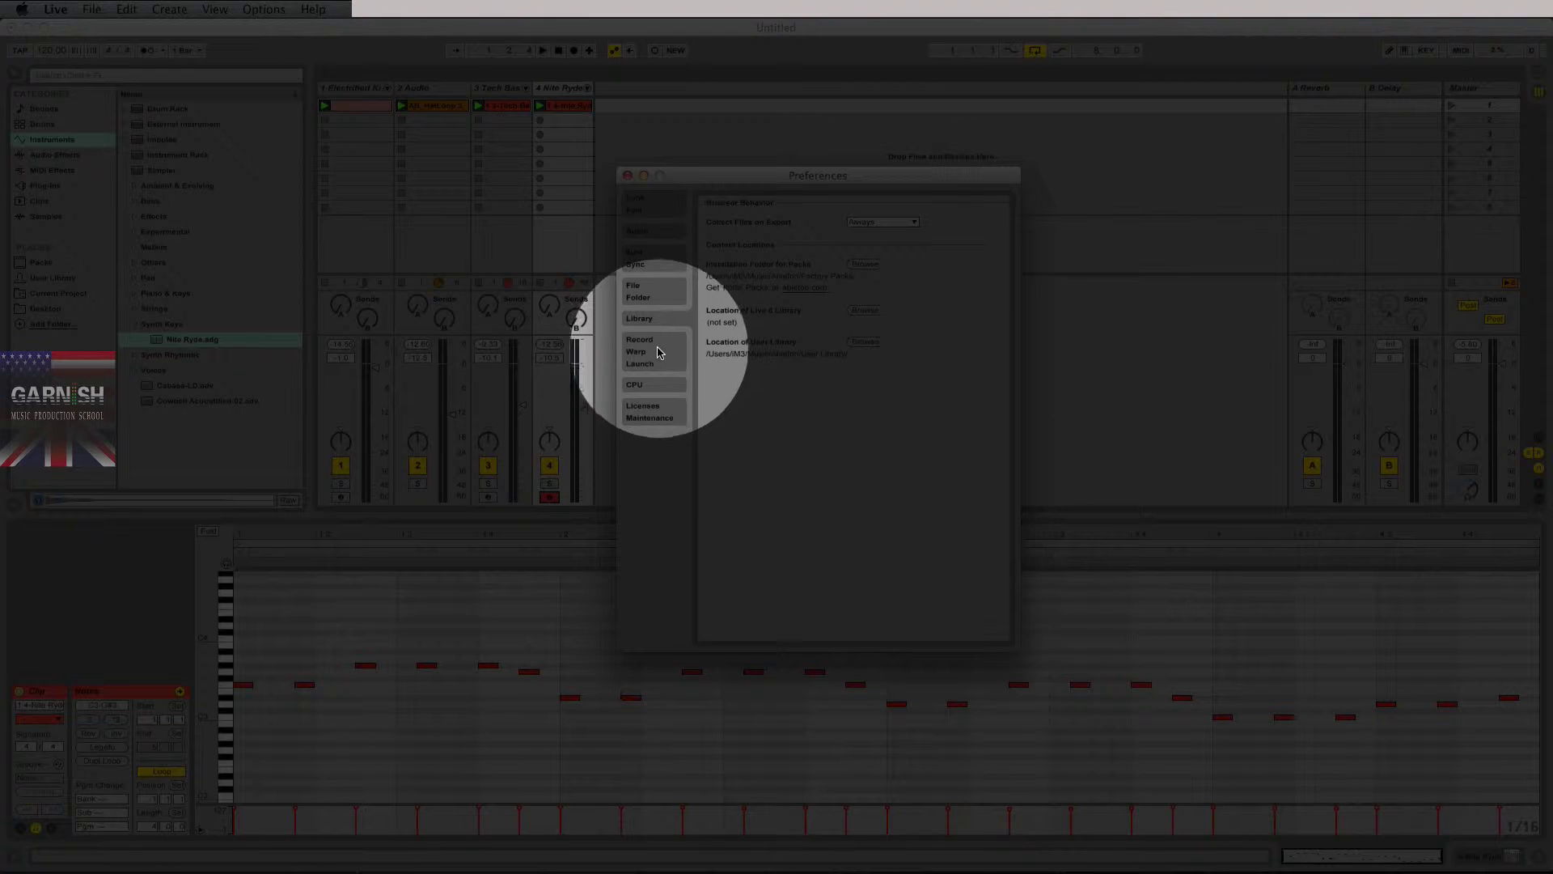
# Show the Record/Warp/Launch page and keep WAV as the recording file type.
pyautogui.click(664, 352)
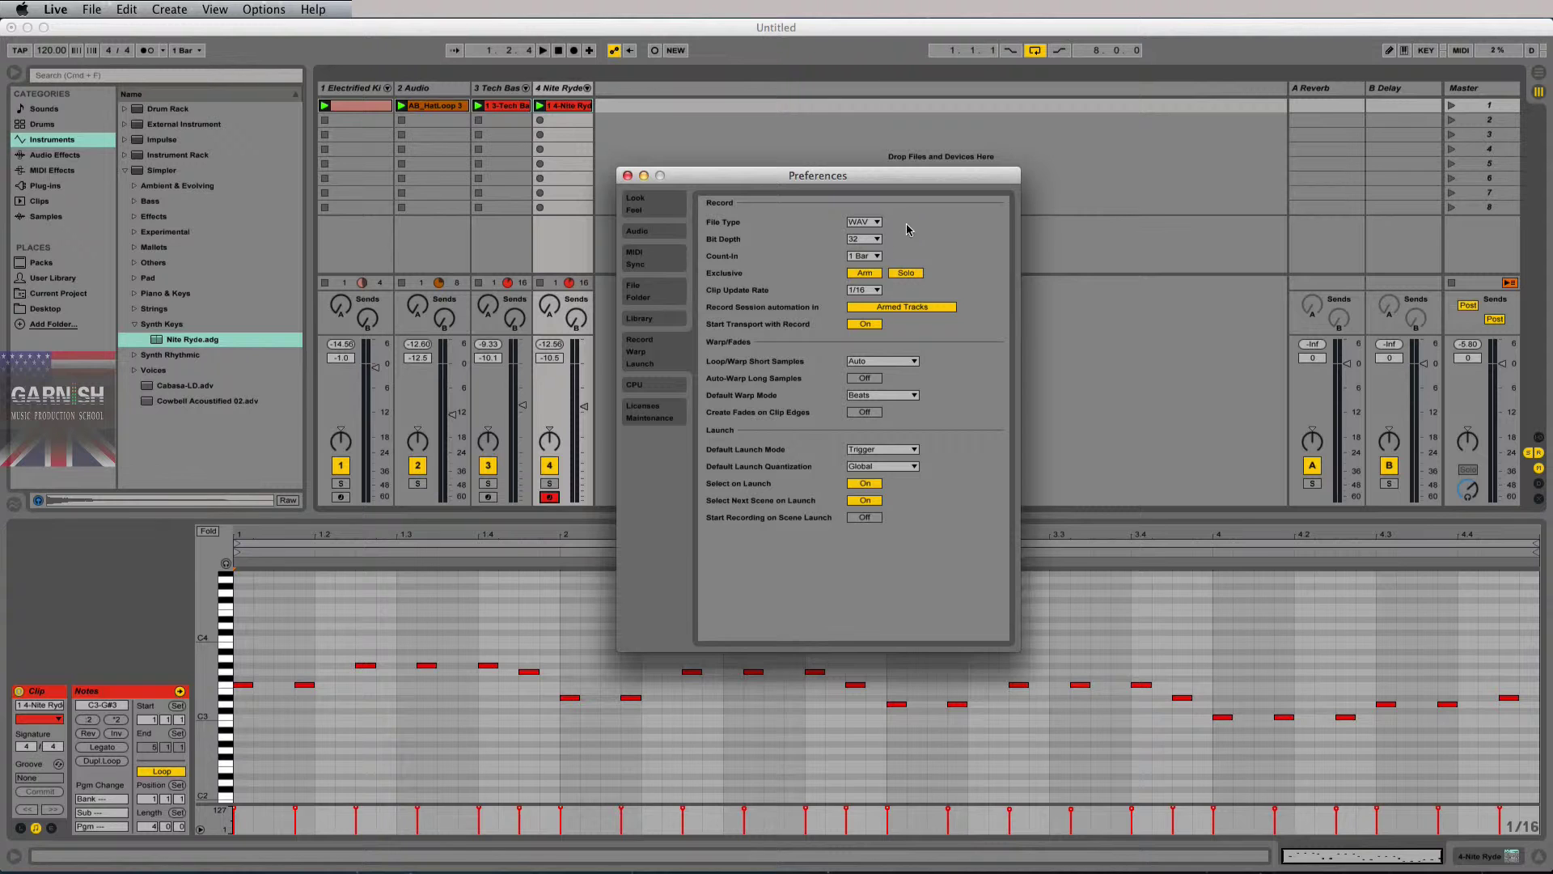
pyautogui.moveTo(889, 181); pyautogui.dragTo(888, 190)
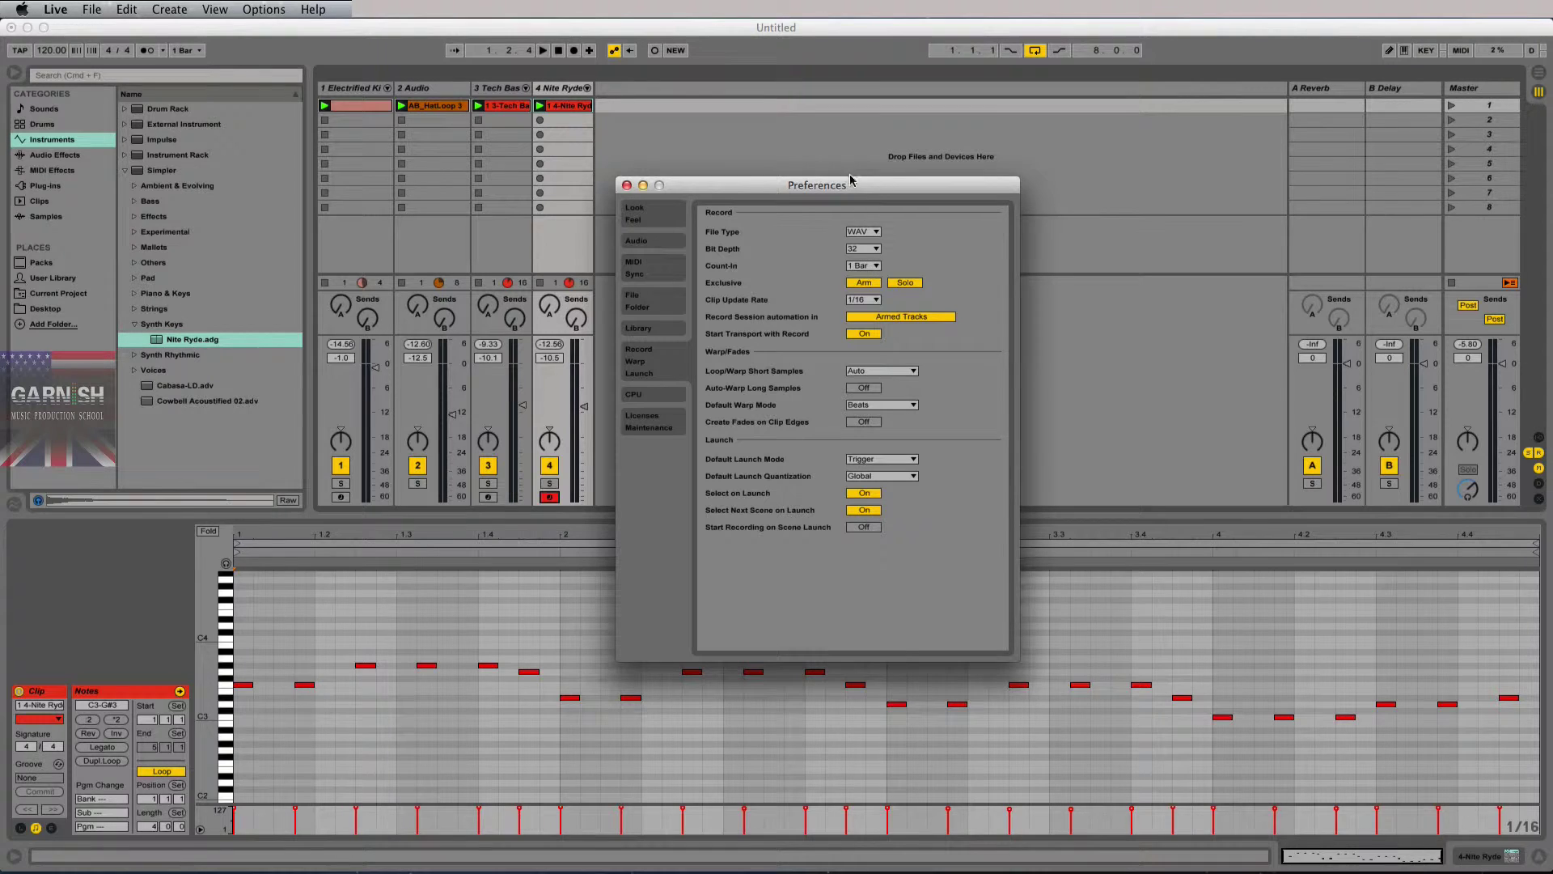
pyautogui.moveTo(850, 180); pyautogui.dragTo(844, 179)
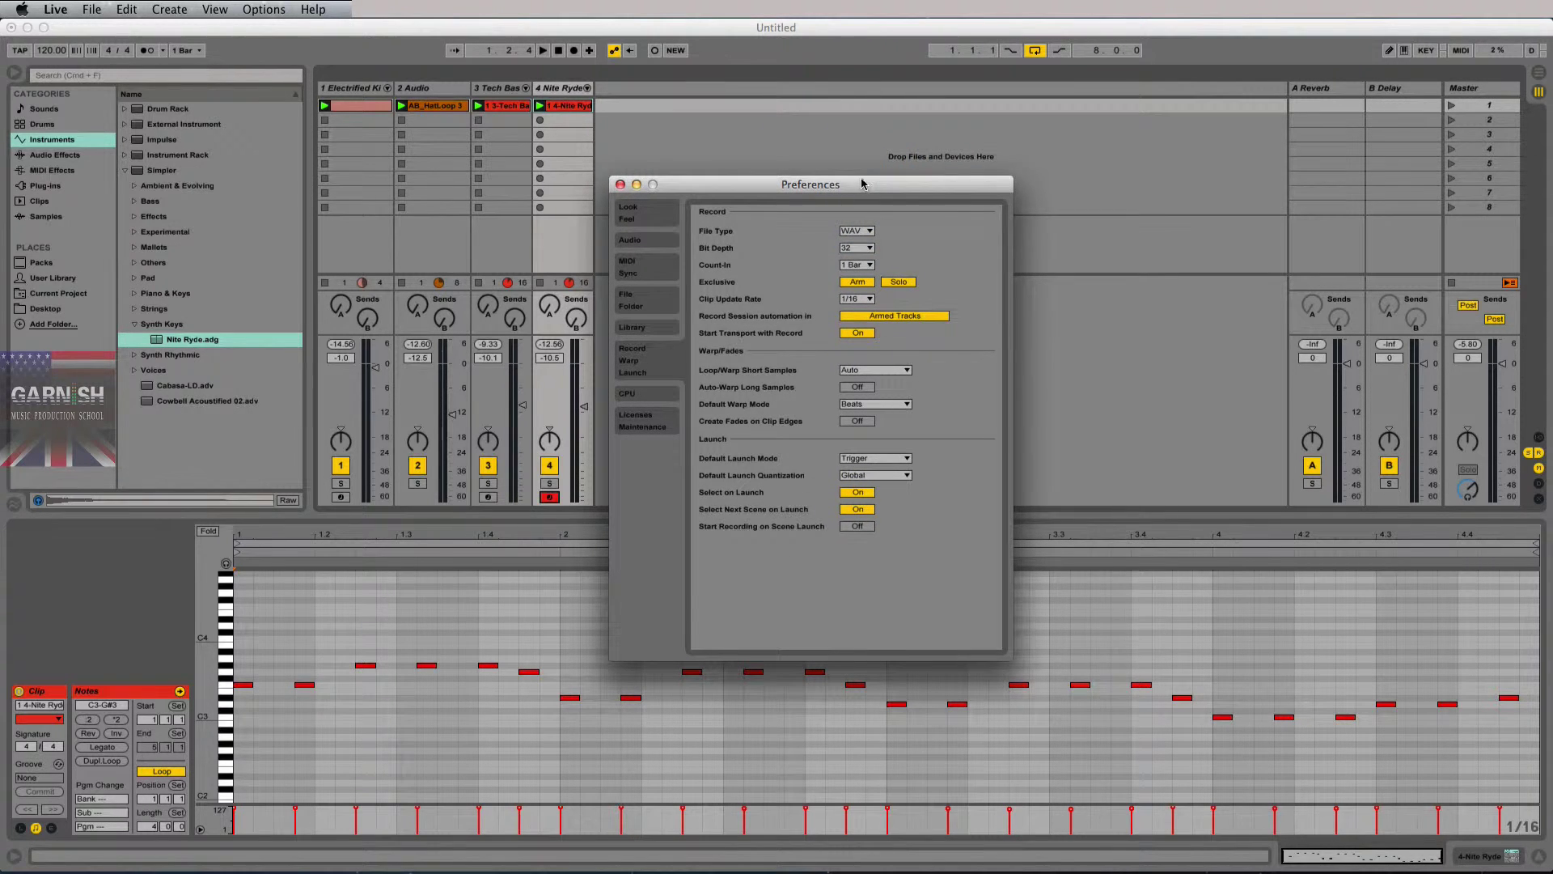
pyautogui.click(884, 227)
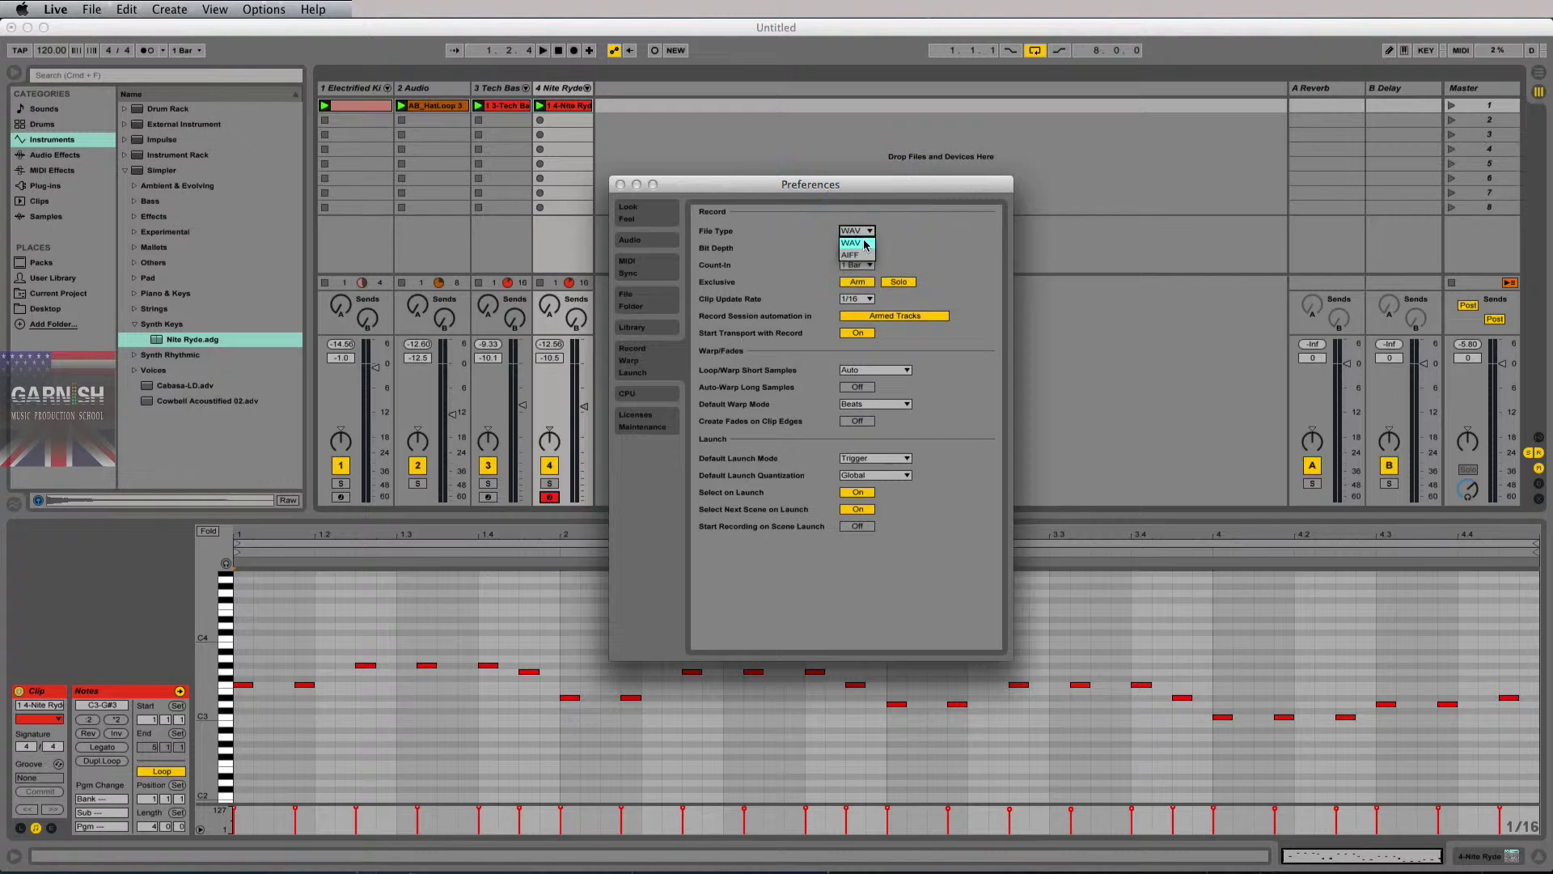
pyautogui.click(893, 239)
pyautogui.click(856, 233)
pyautogui.click(873, 230)
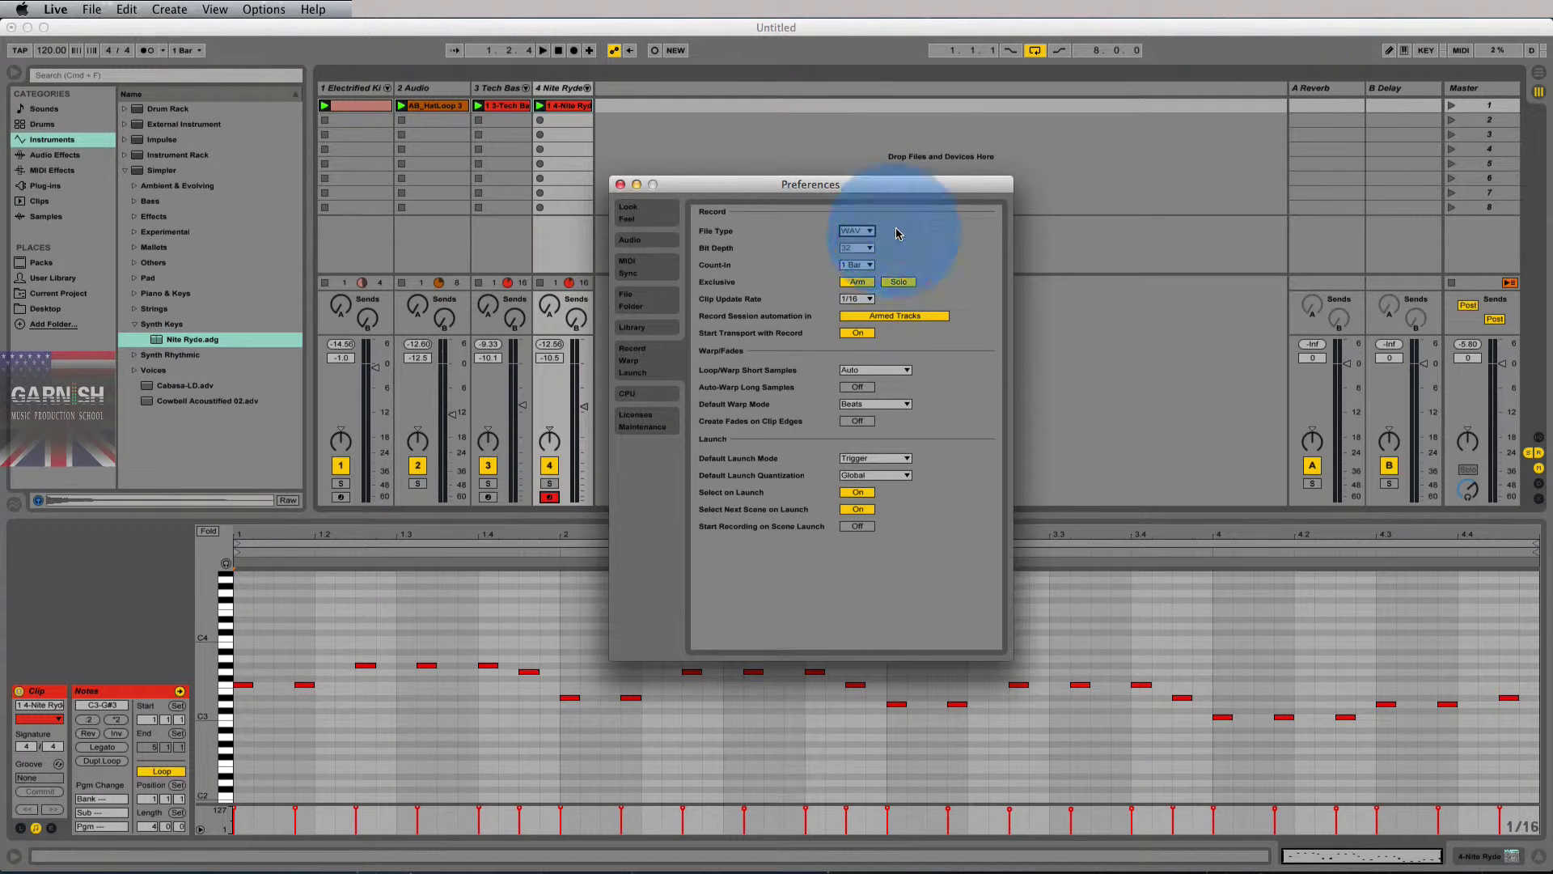
# Keep the 1 Bar count-in and 32-bit recording depth.
pyautogui.click(858, 263)
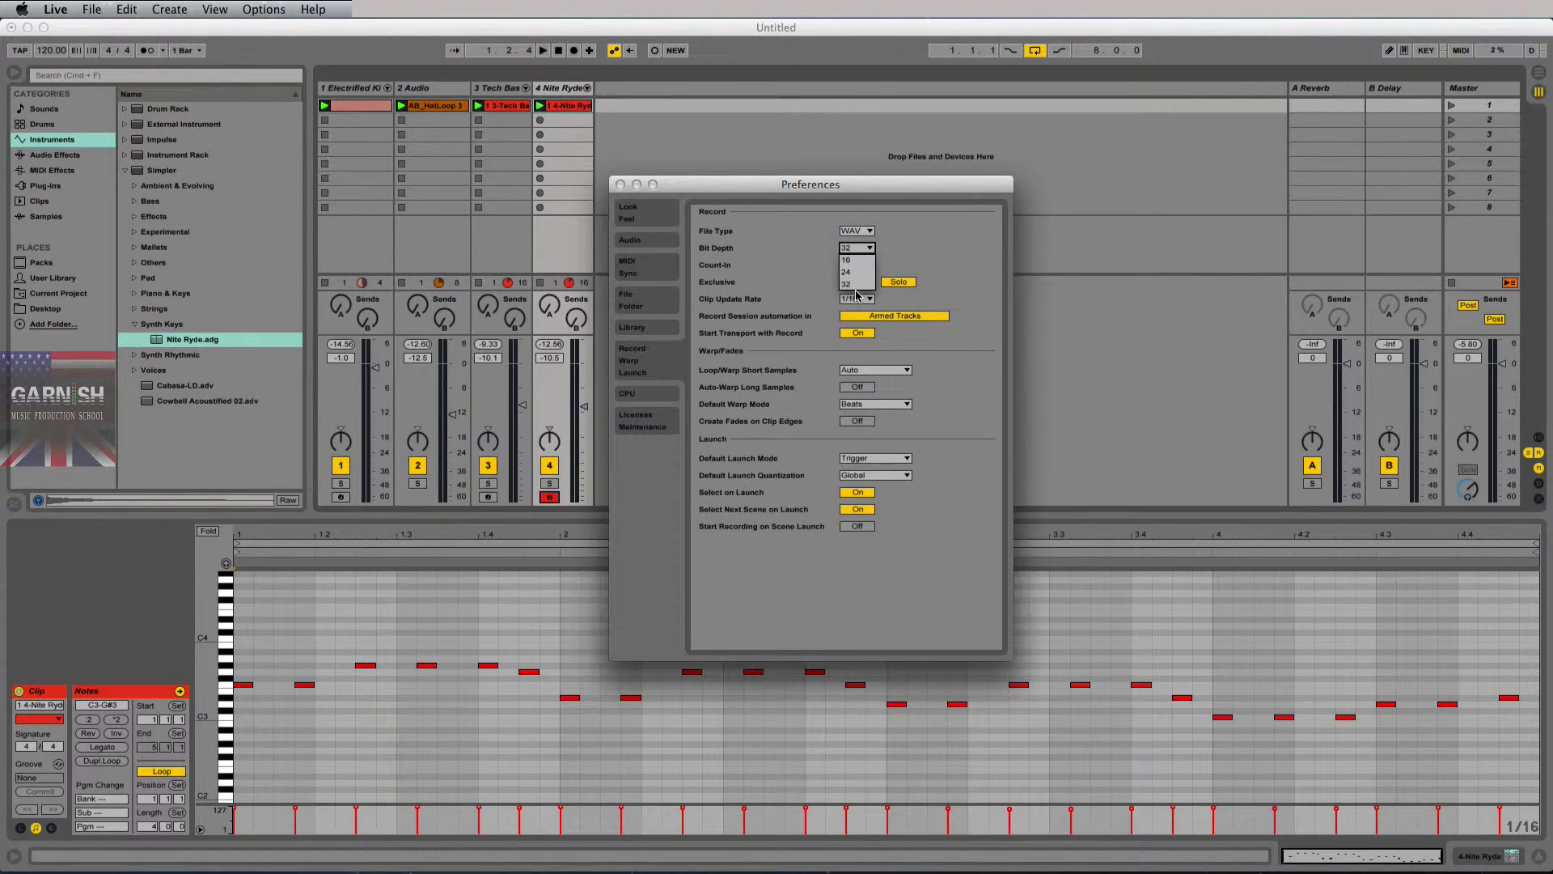
pyautogui.click(856, 273)
pyautogui.click(887, 261)
pyautogui.click(857, 248)
pyautogui.click(870, 249)
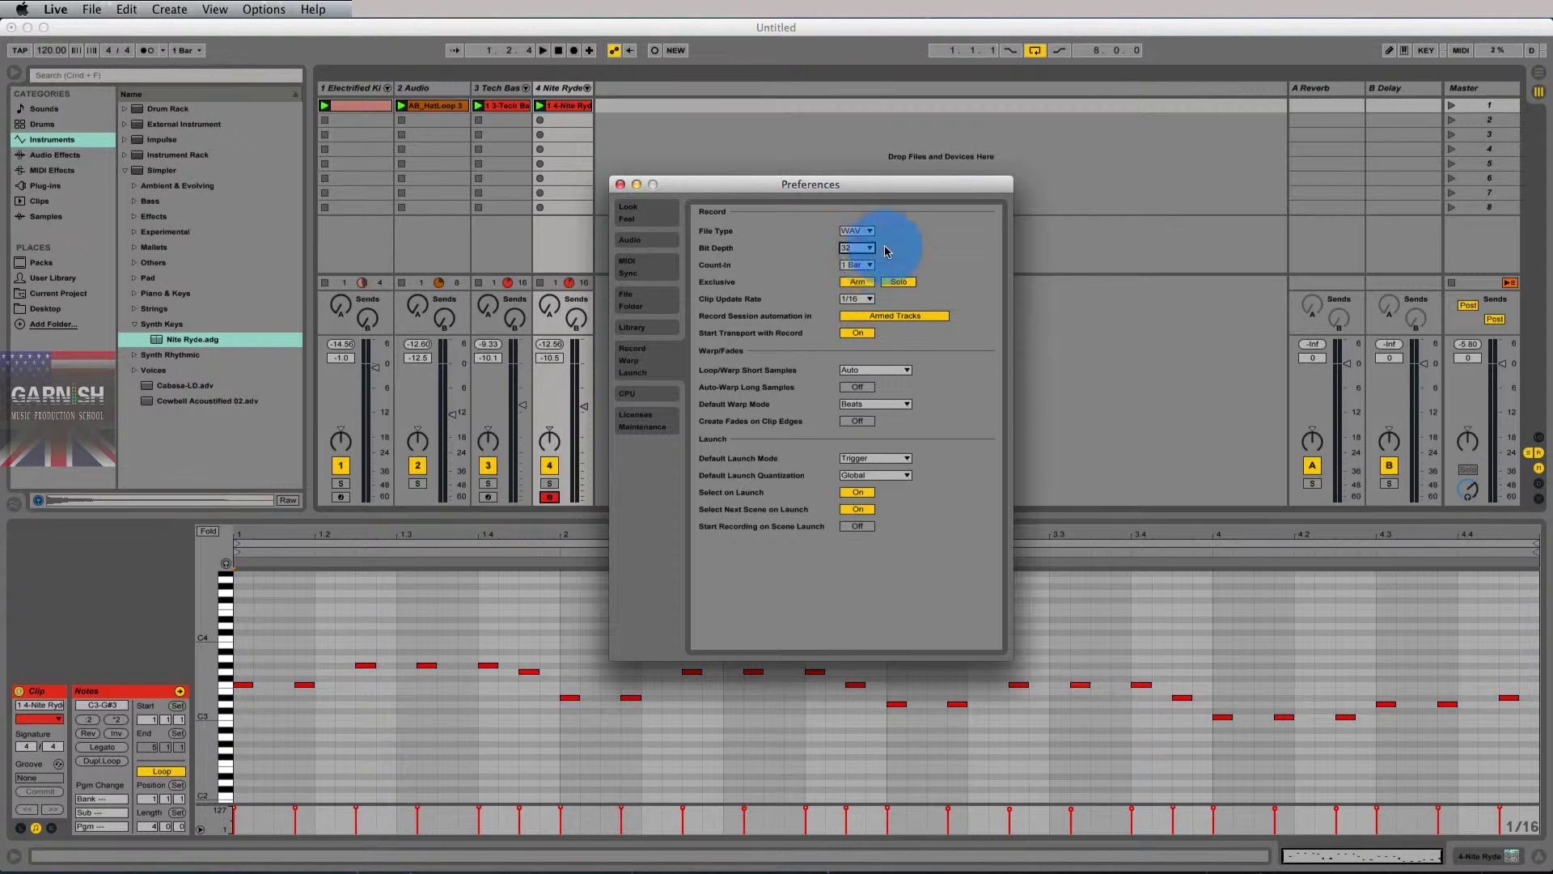
pyautogui.click(870, 251)
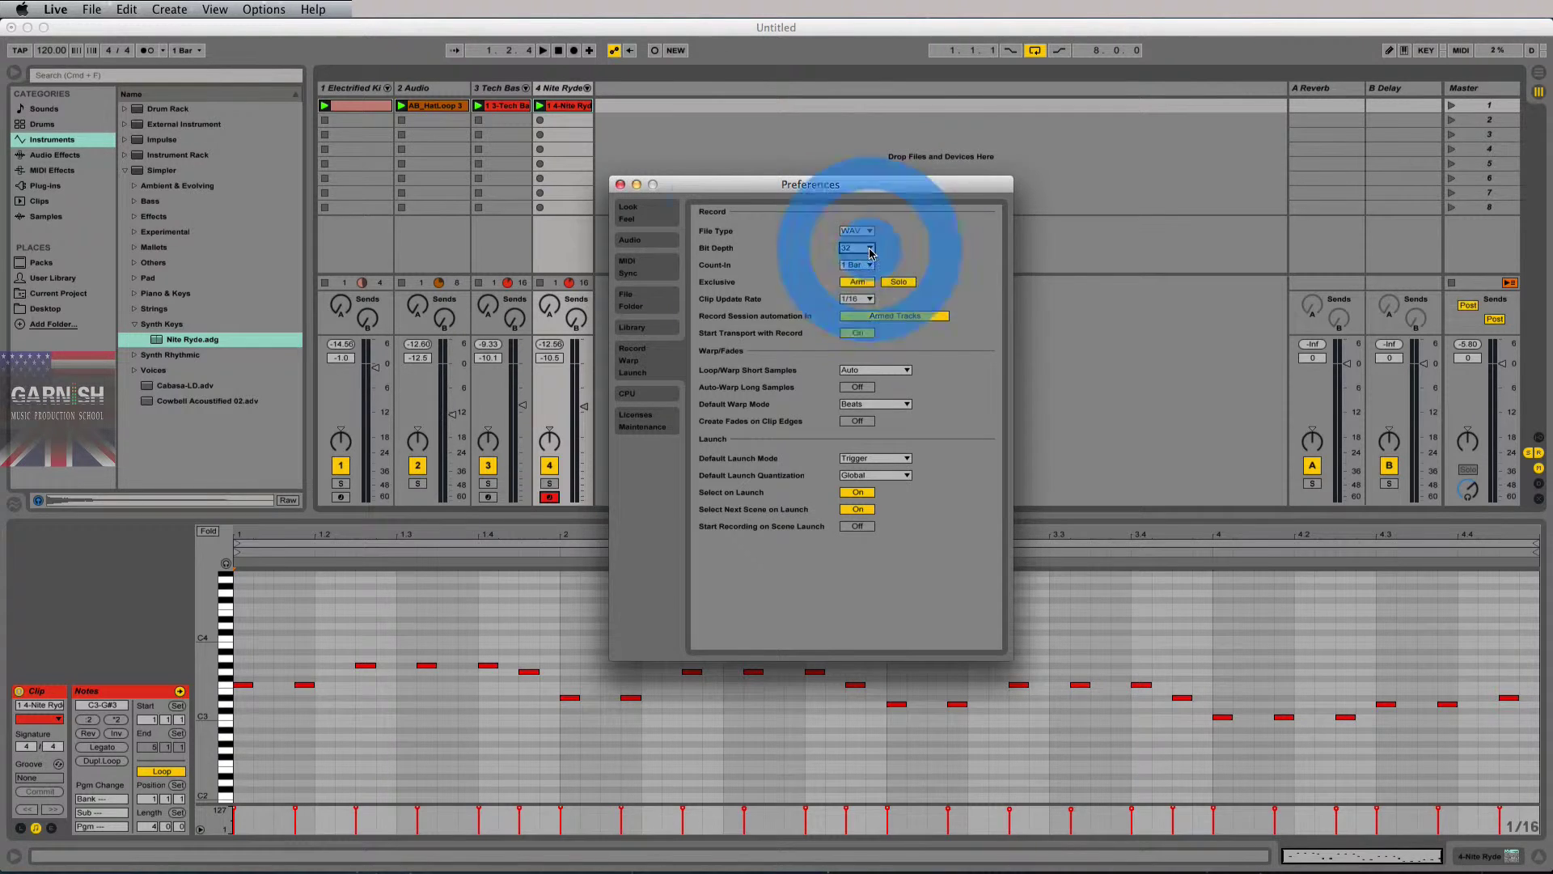
pyautogui.moveTo(882, 197); pyautogui.dragTo(885, 206)
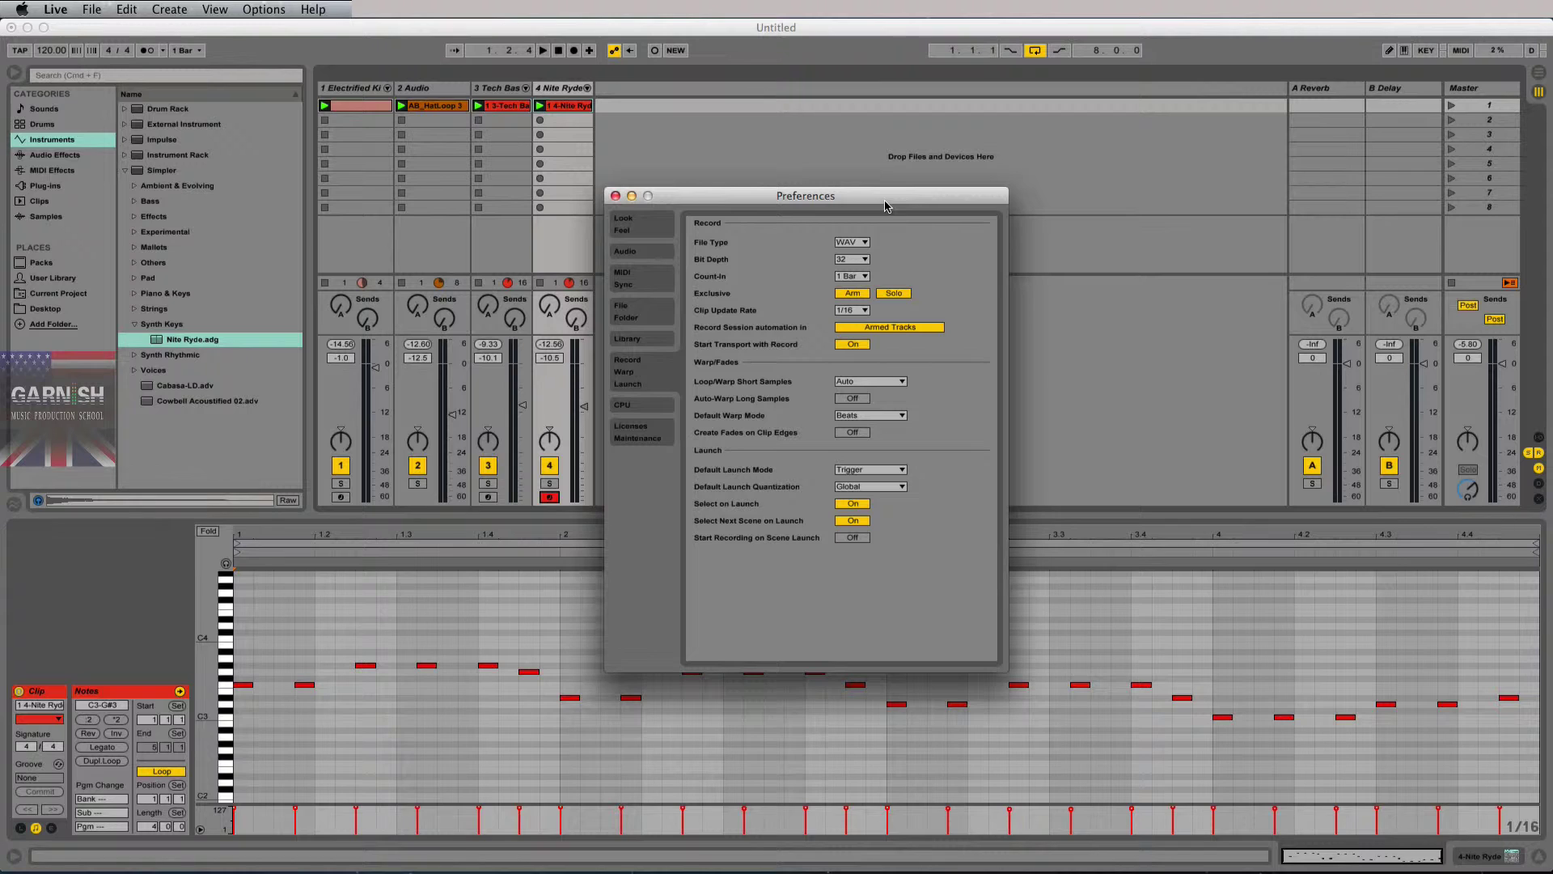
pyautogui.moveTo(885, 205); pyautogui.dragTo(885, 193)
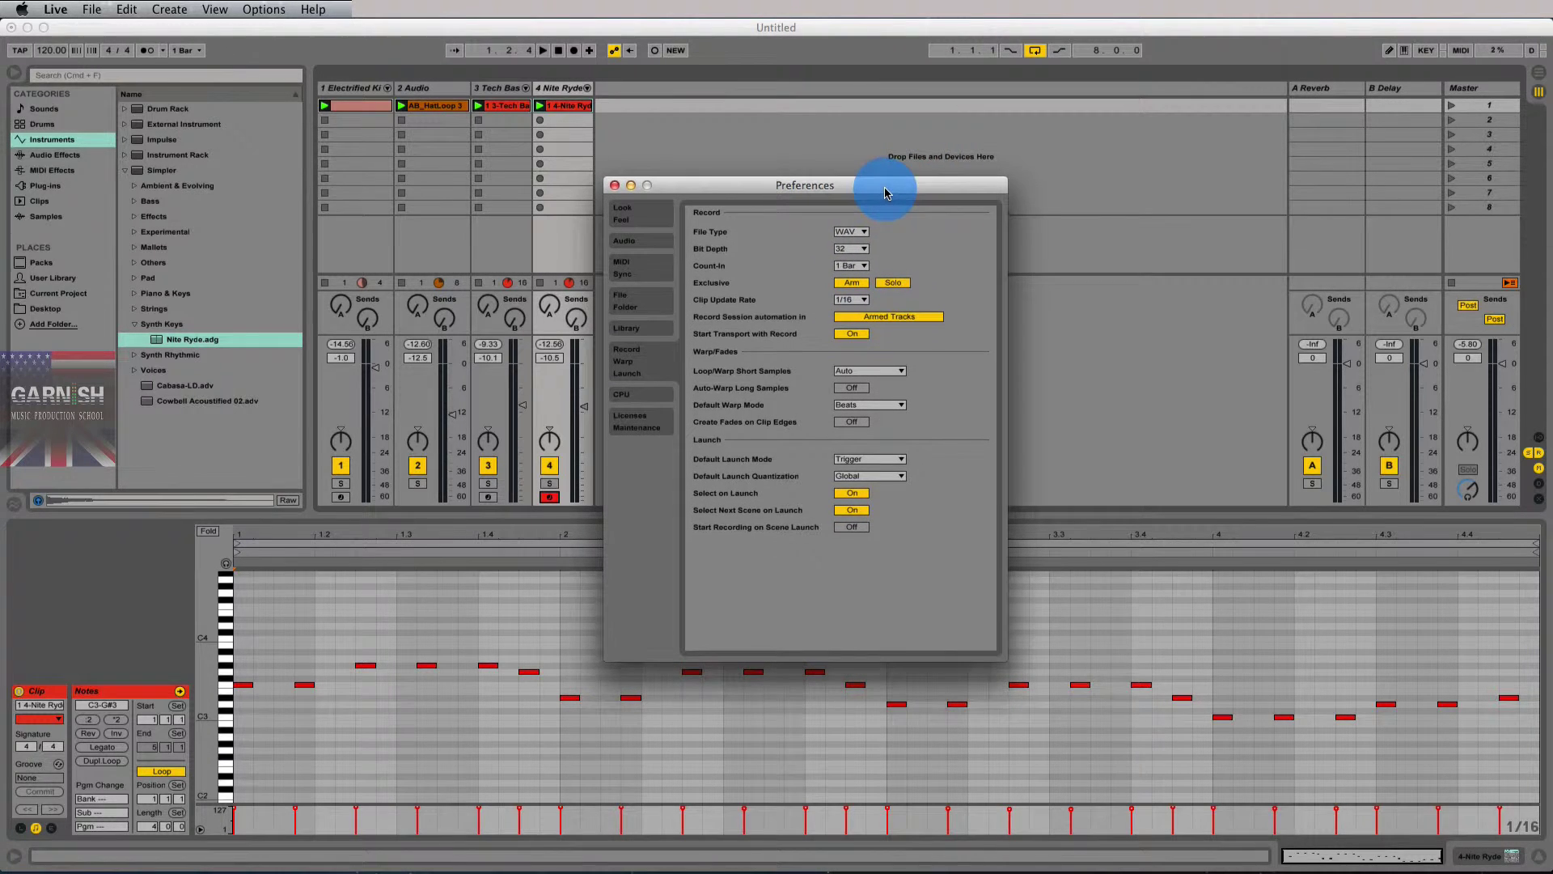
pyautogui.click(864, 249)
pyautogui.click(857, 252)
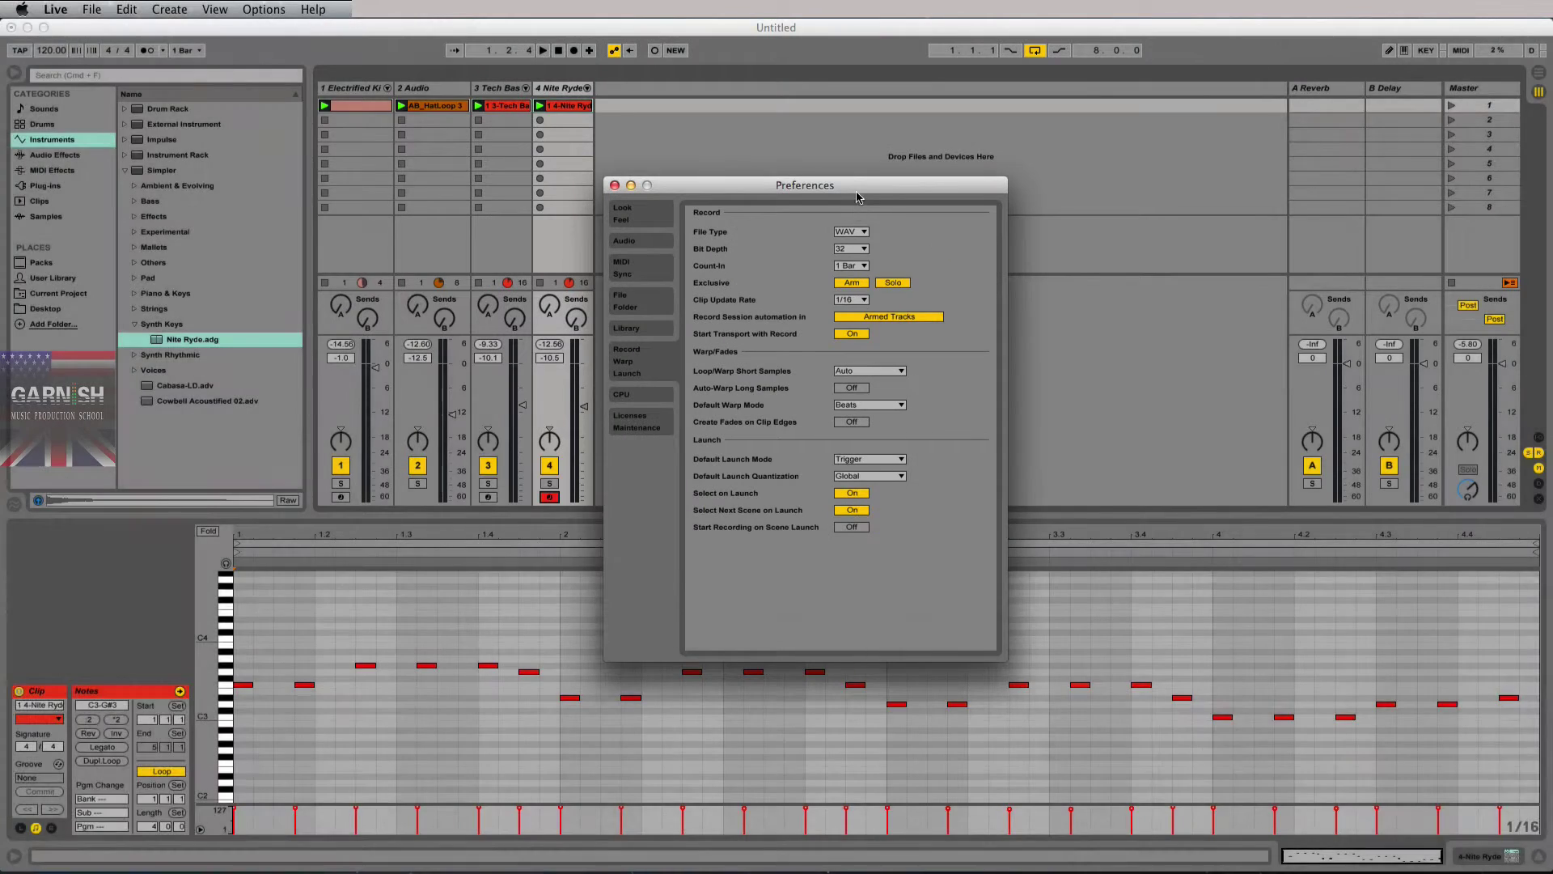
pyautogui.moveTo(857, 191); pyautogui.dragTo(860, 186)
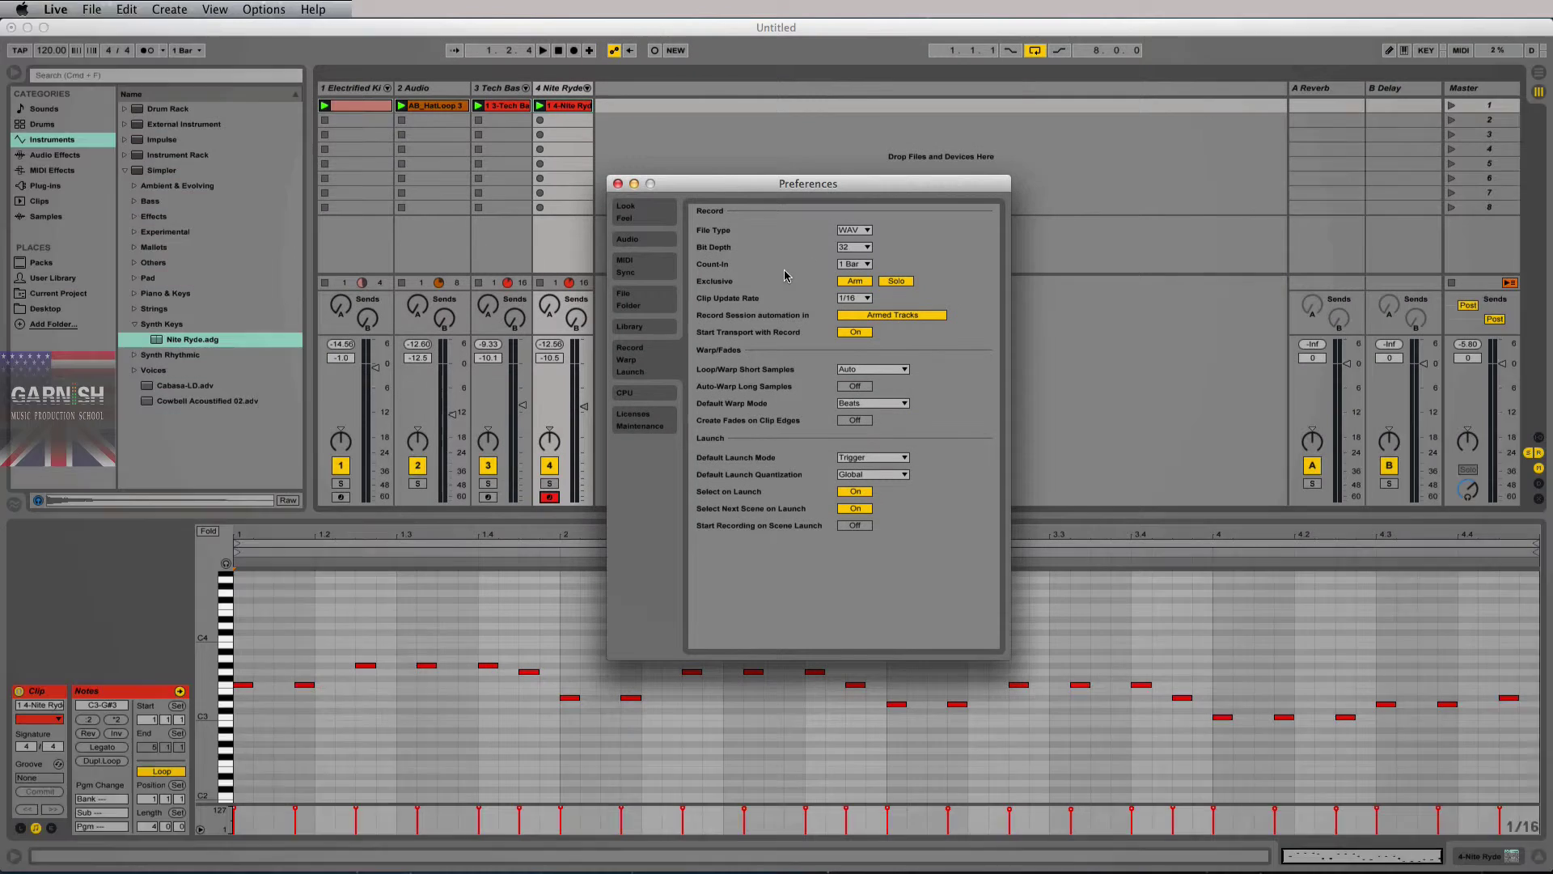
# Close Preferences and move exclusive arm and solo between tracks 3 and 4.
pyautogui.moveTo(726, 187); pyautogui.dragTo(856, 176)
pyautogui.click(748, 172)
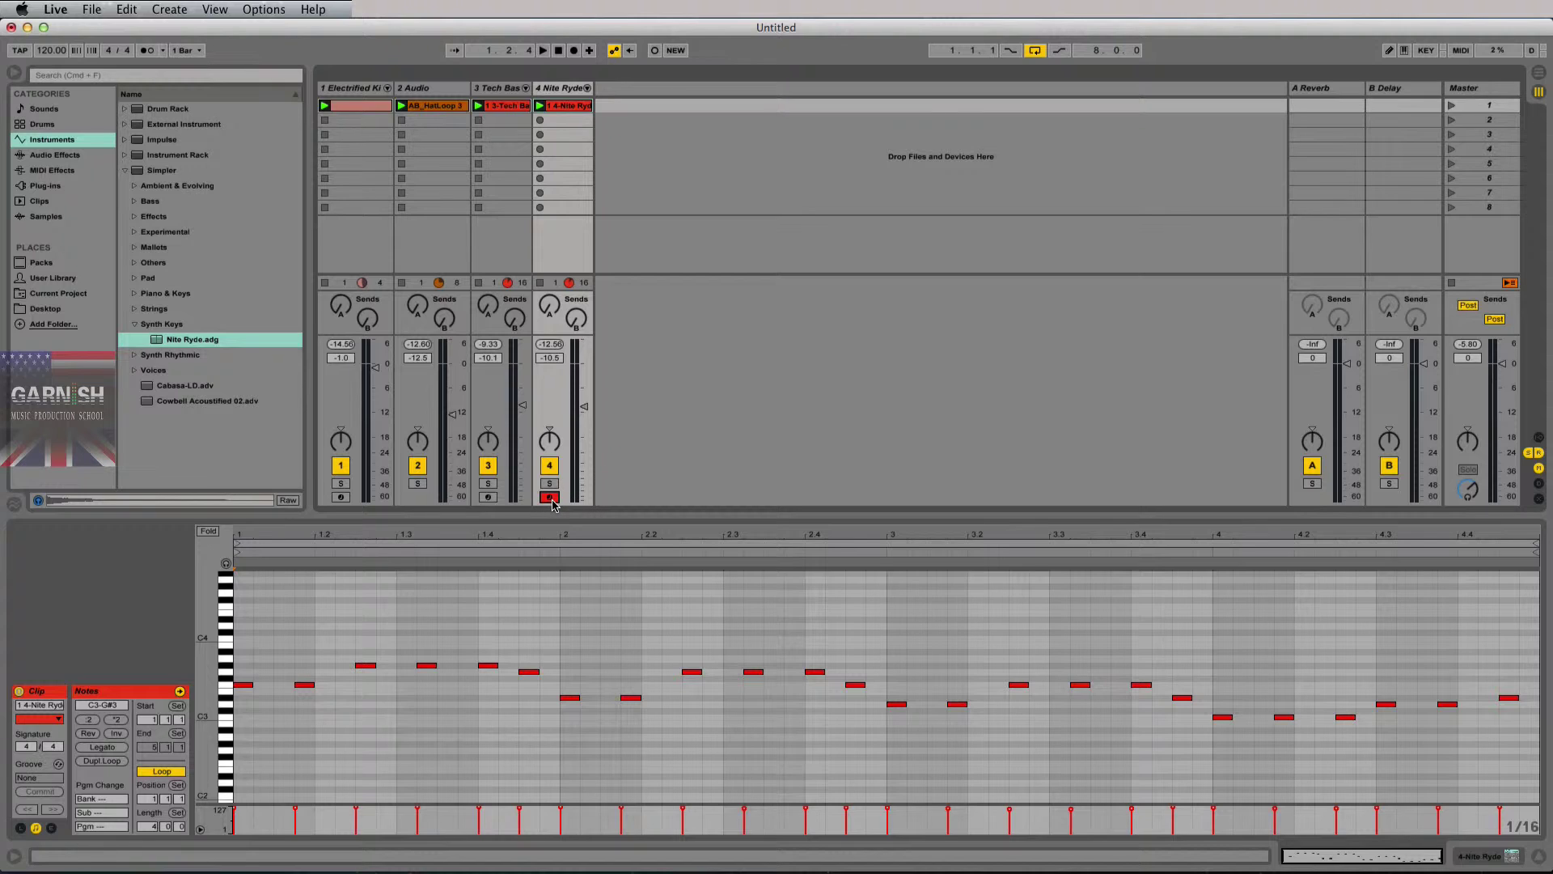
pyautogui.click(488, 497)
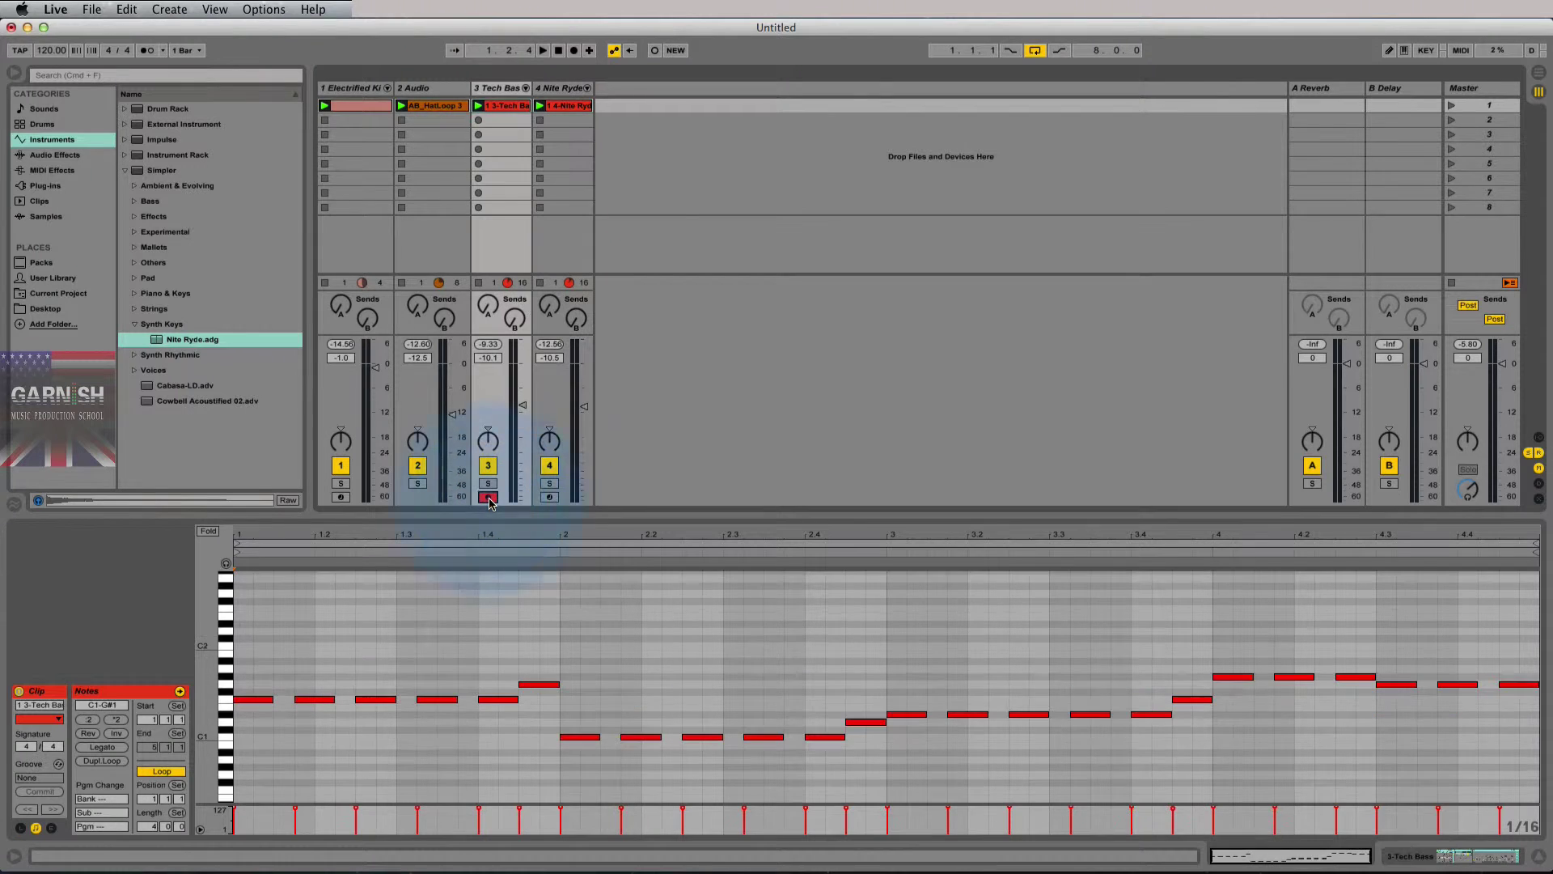
pyautogui.click(550, 497)
pyautogui.click(550, 496)
pyautogui.click(488, 497)
pyautogui.click(549, 497)
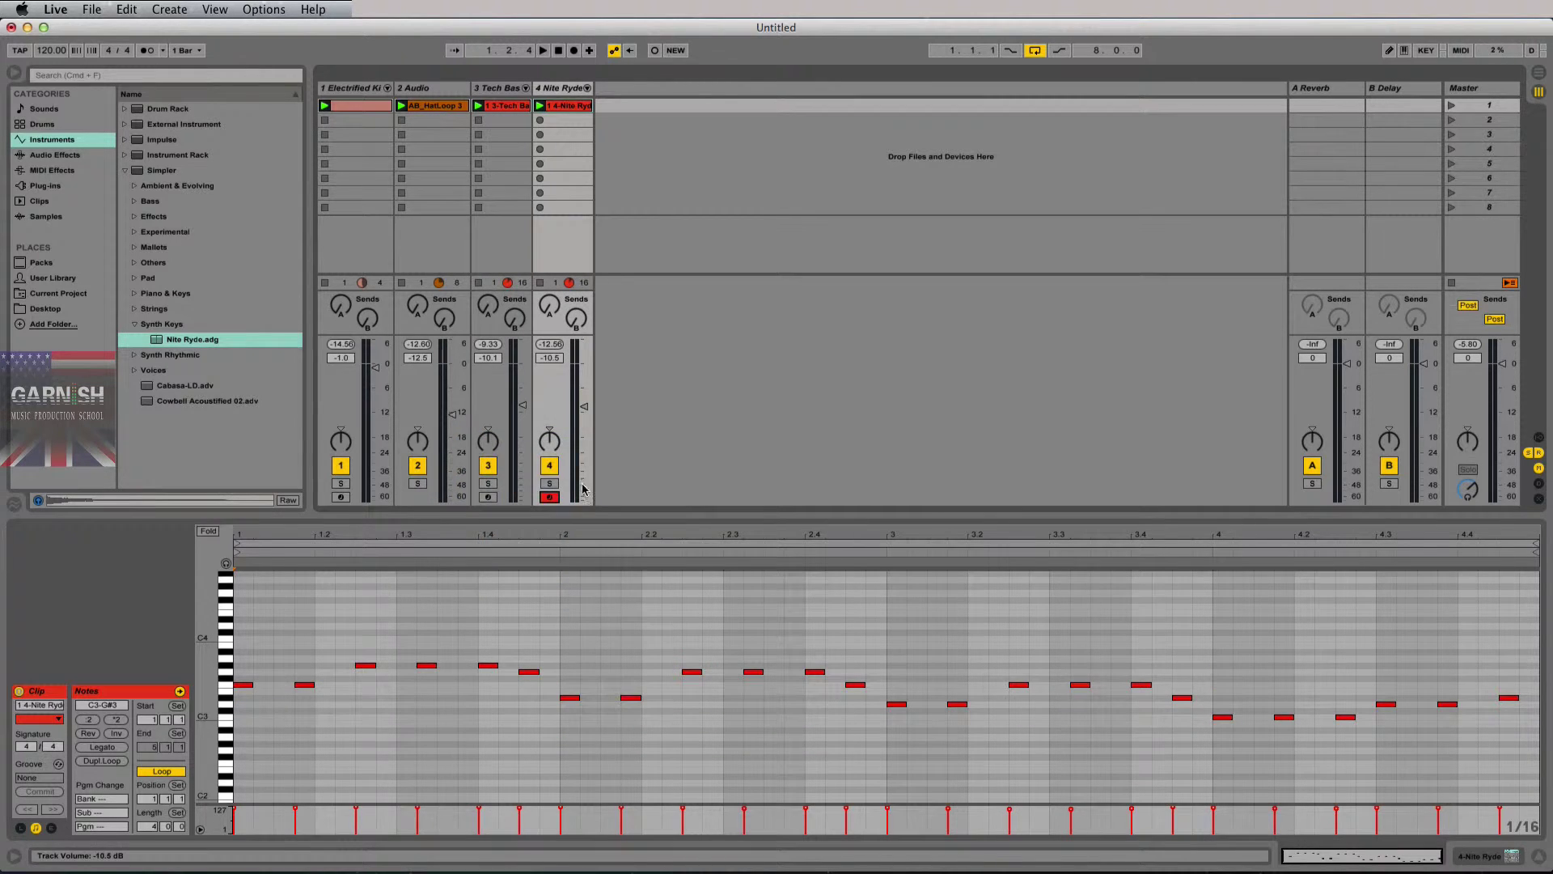
pyautogui.click(493, 484)
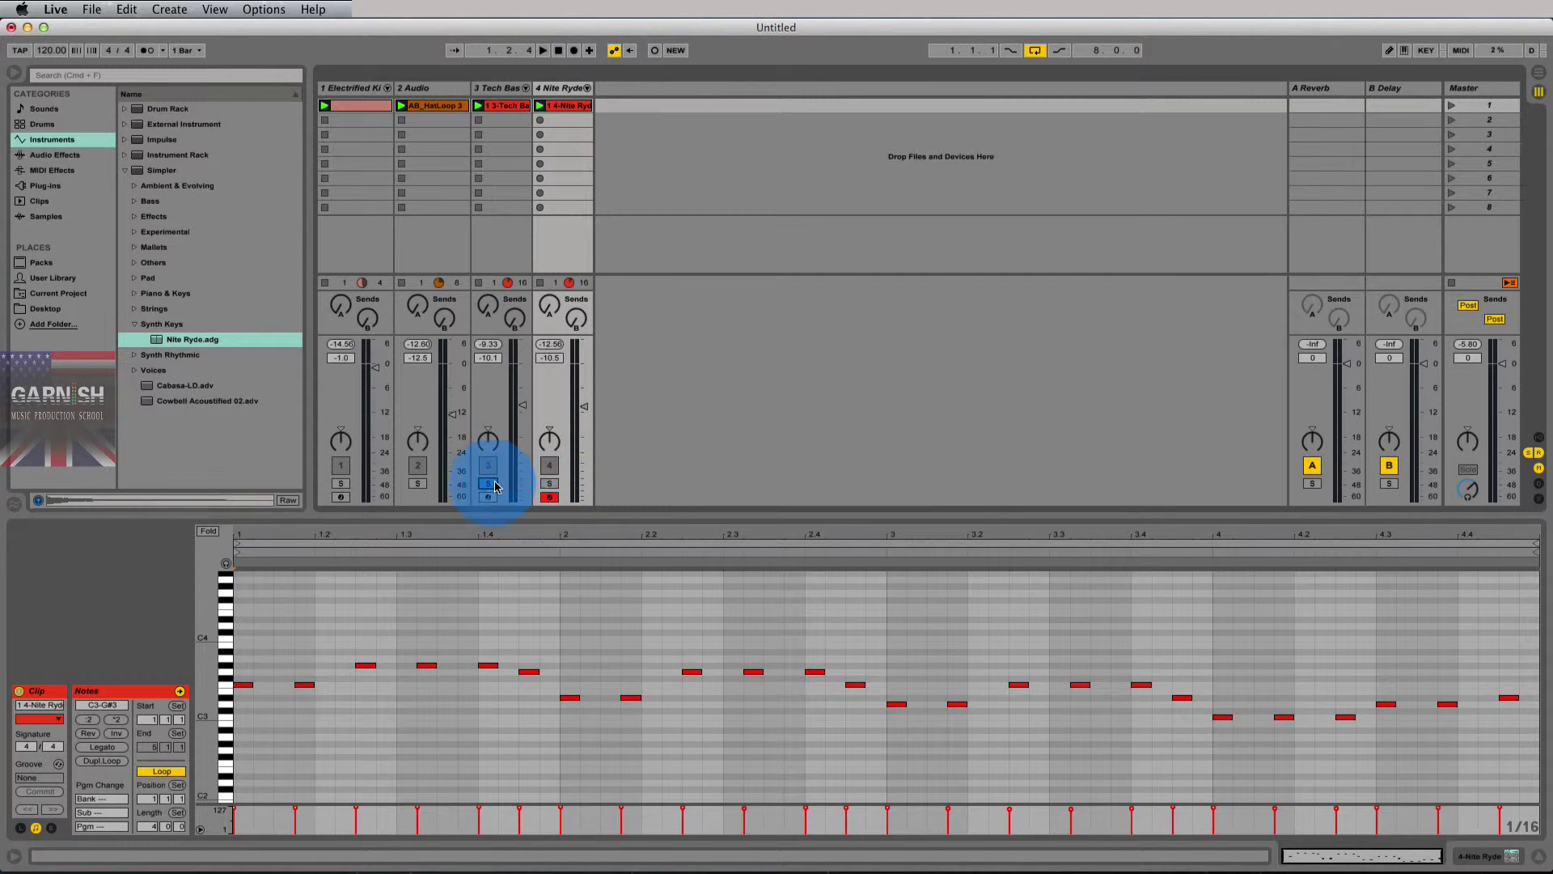
pyautogui.click(550, 484)
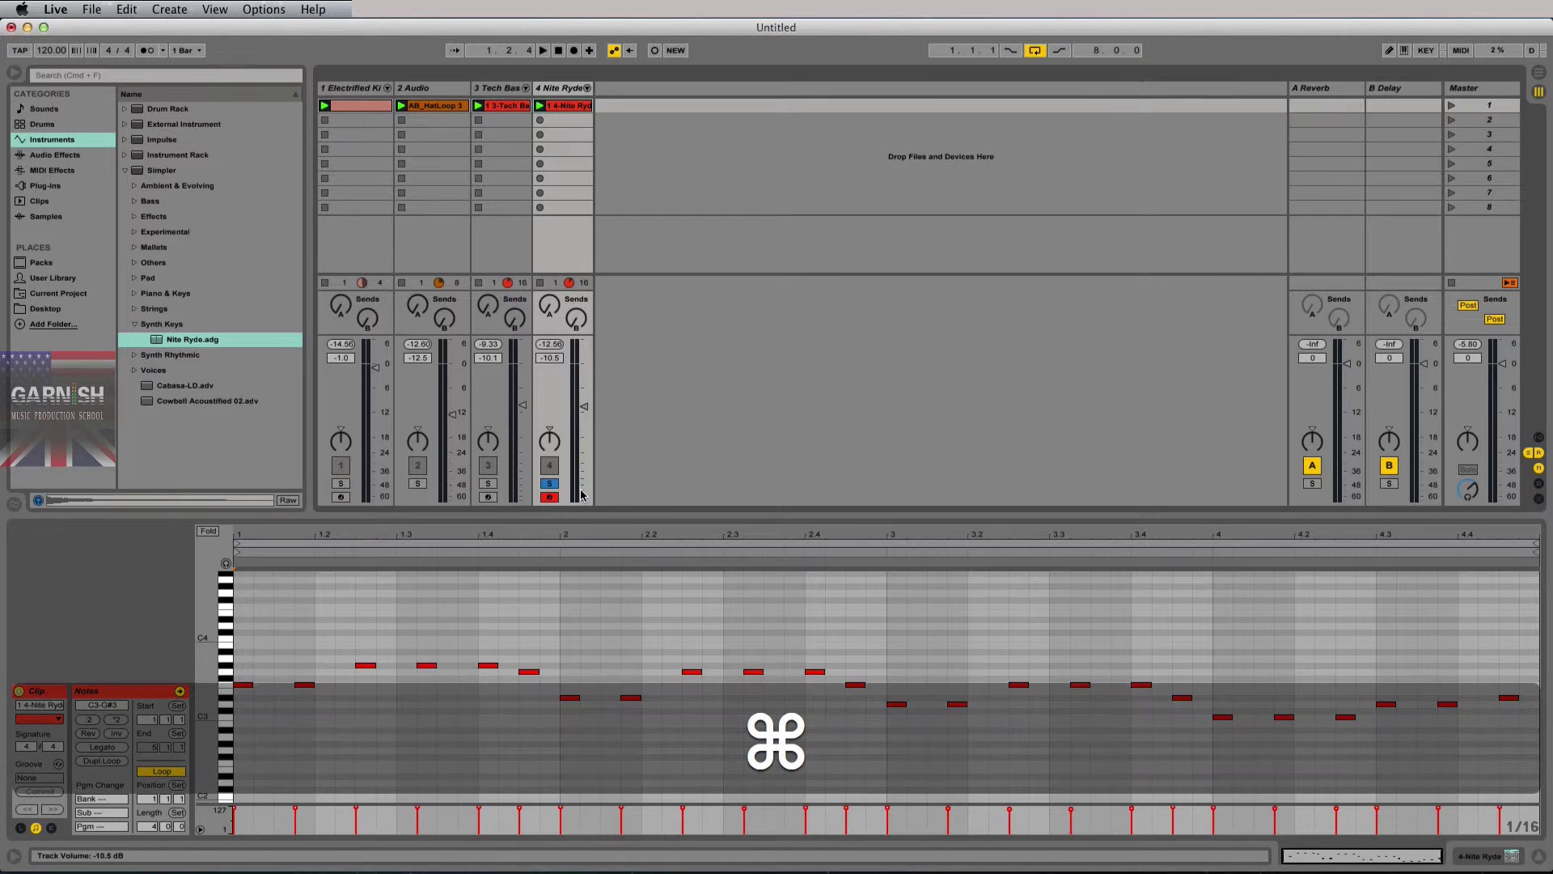
# Switch off every arm and solo button on tracks 3 and 4.
pyautogui.keyDown('super'); pyautogui.click(488, 497); pyautogui.keyUp('super')
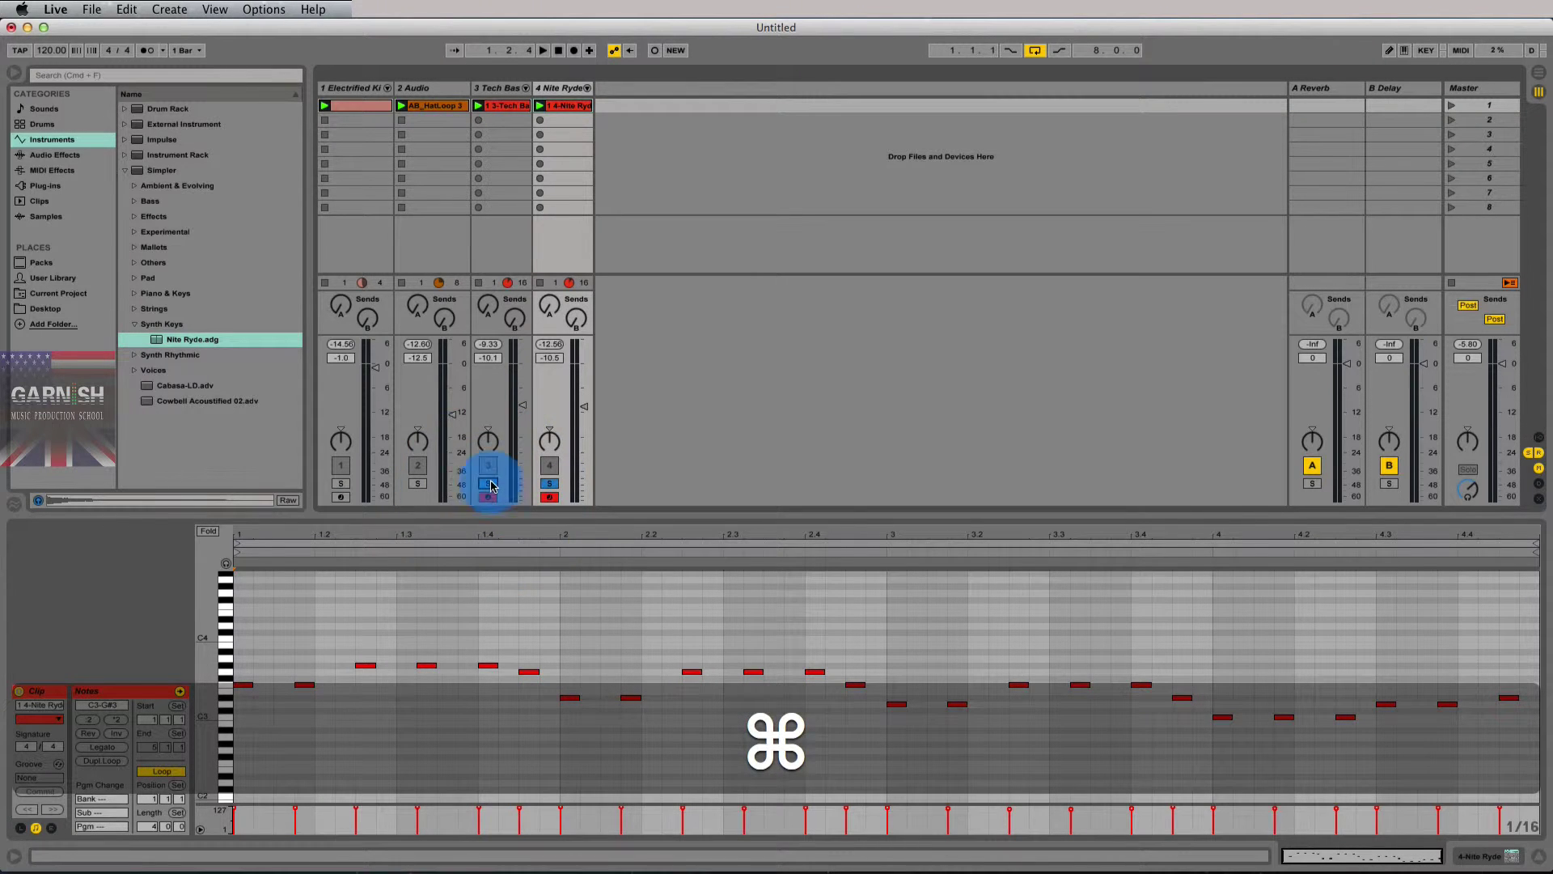
pyautogui.click(488, 497)
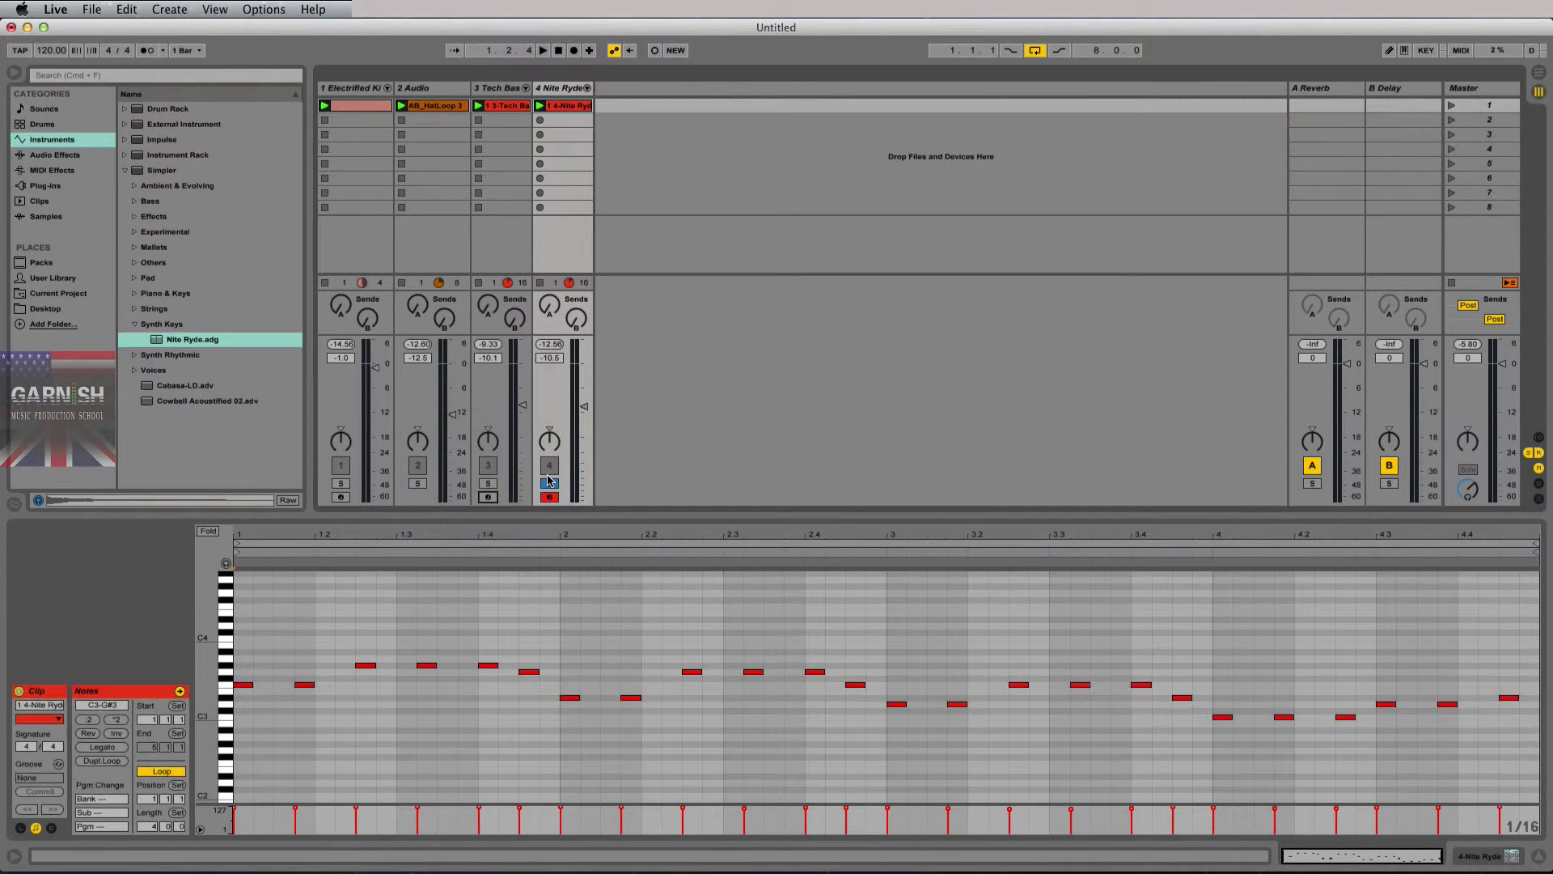
pyautogui.keyDown('super'); pyautogui.click(549, 483); pyautogui.keyUp('super')
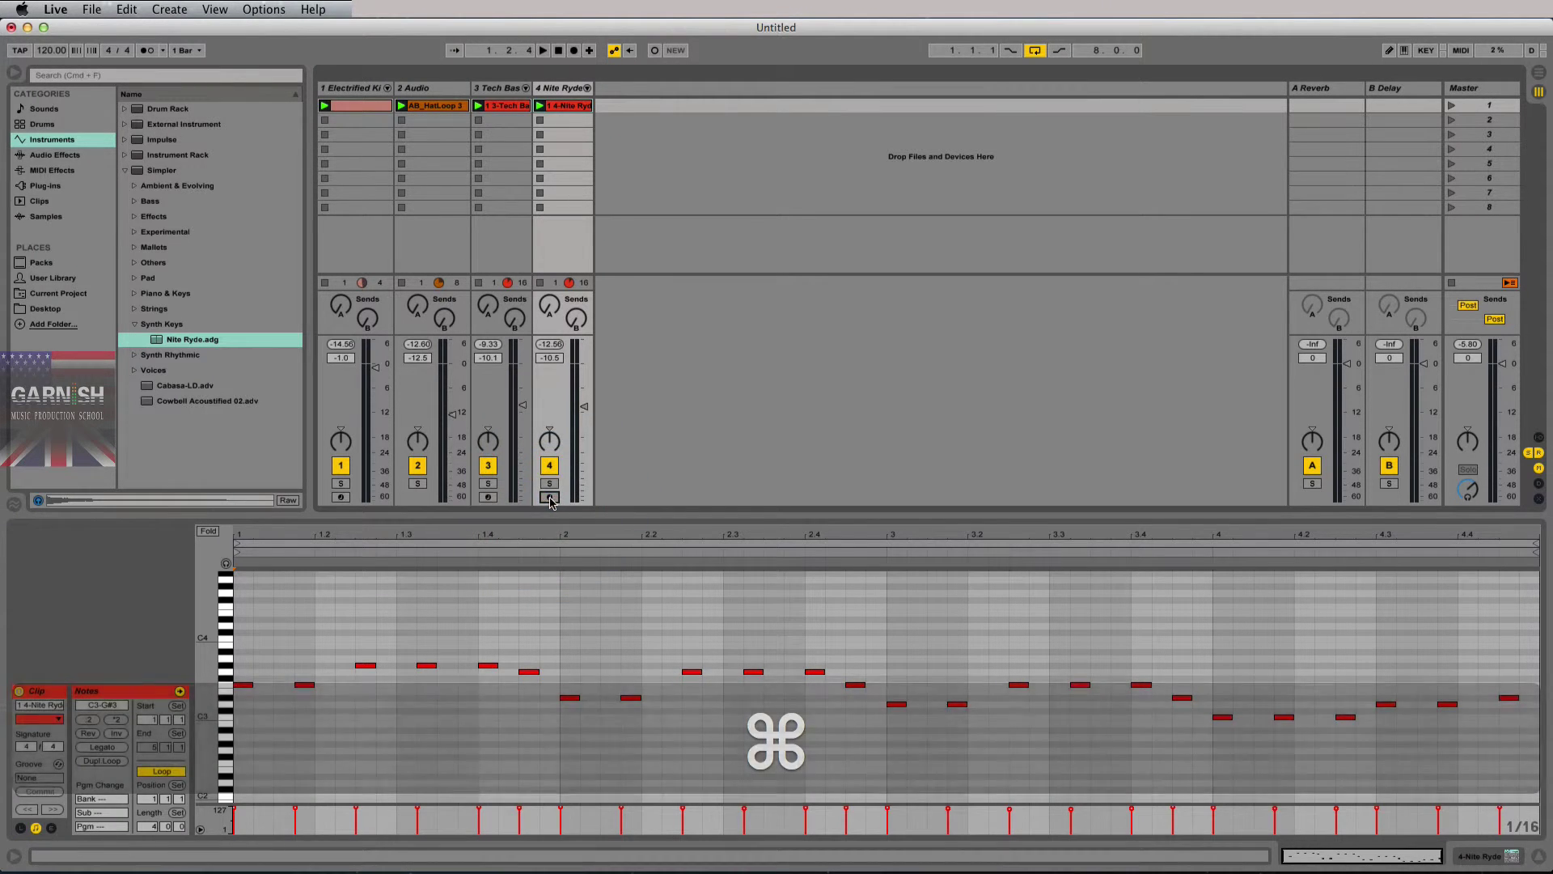
pyautogui.click(487, 497)
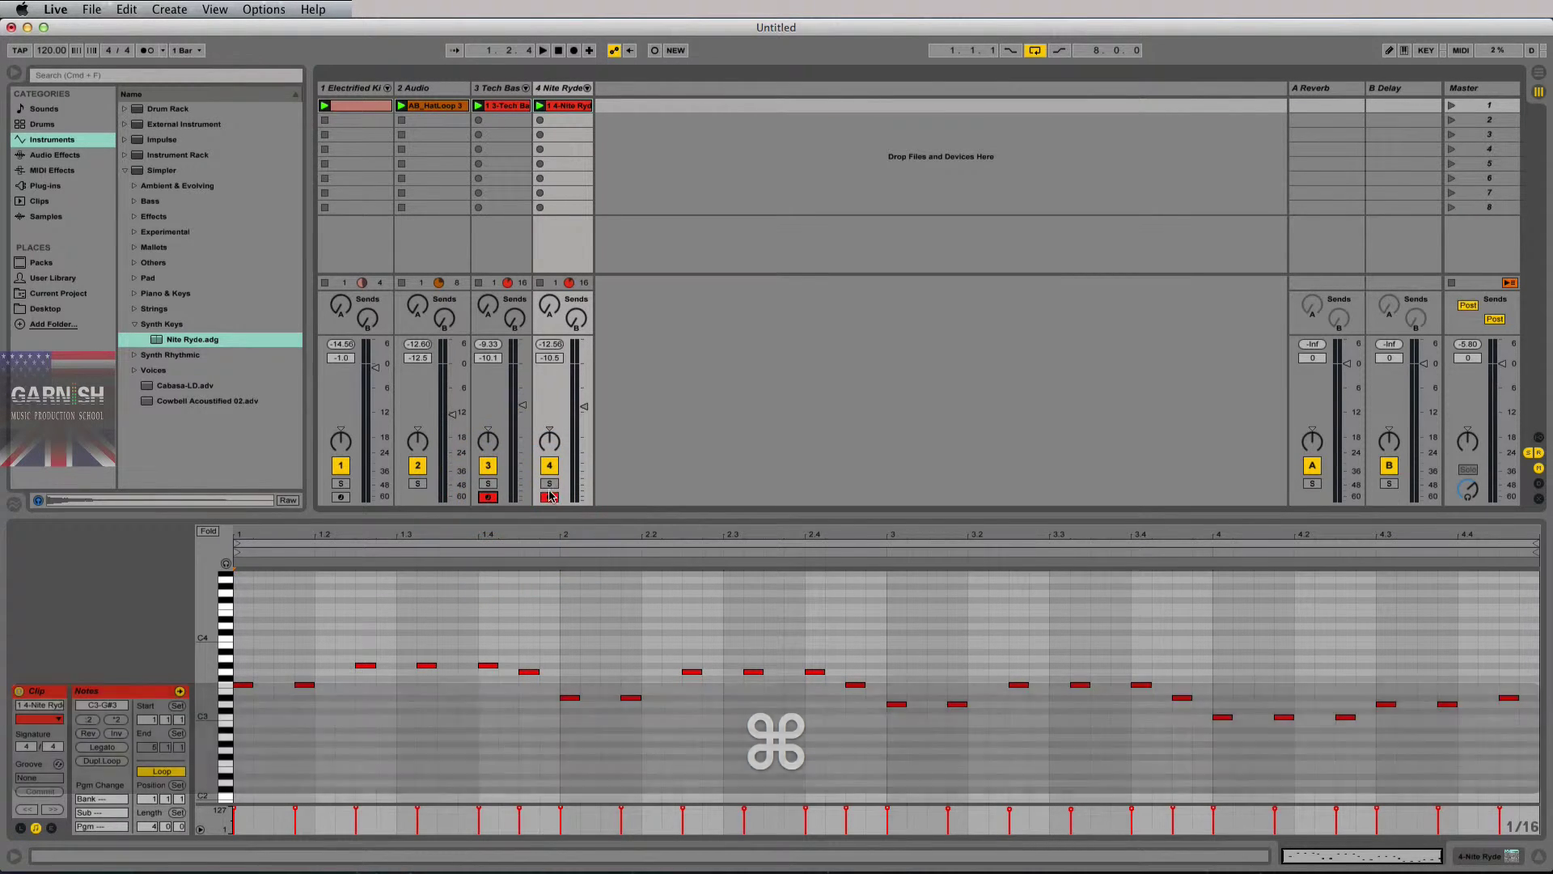
pyautogui.click(488, 496)
pyautogui.click(489, 484)
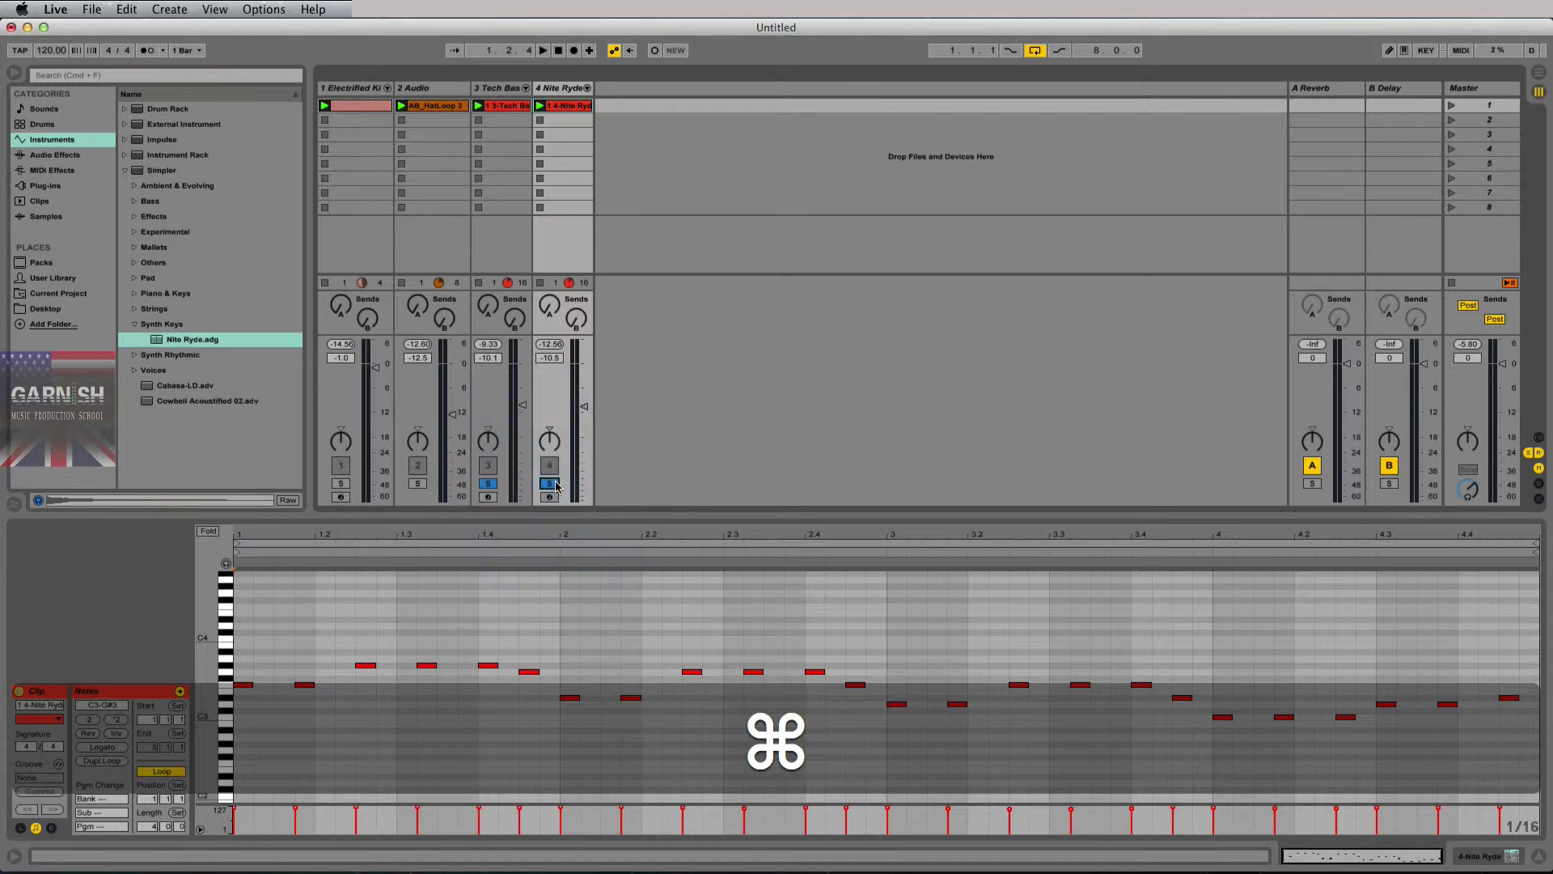
pyautogui.keyDown('super'); pyautogui.click(489, 484); pyautogui.keyUp('super')
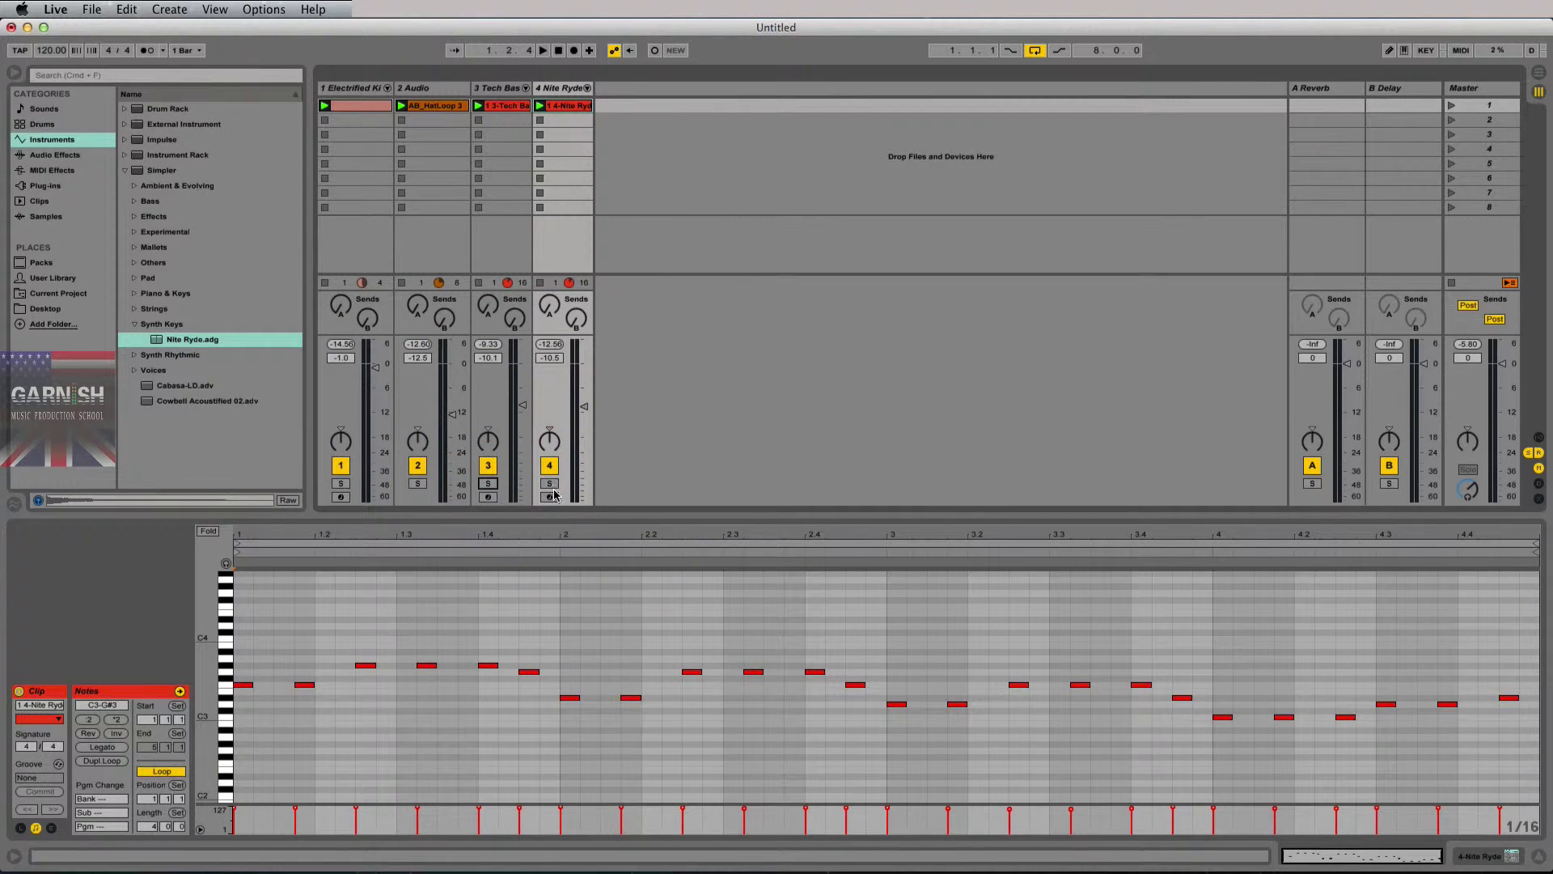
# Reopen Preferences and check the Loop/Warp Short Samples options, leaving them unchanged.
pyautogui.press('super+comma')
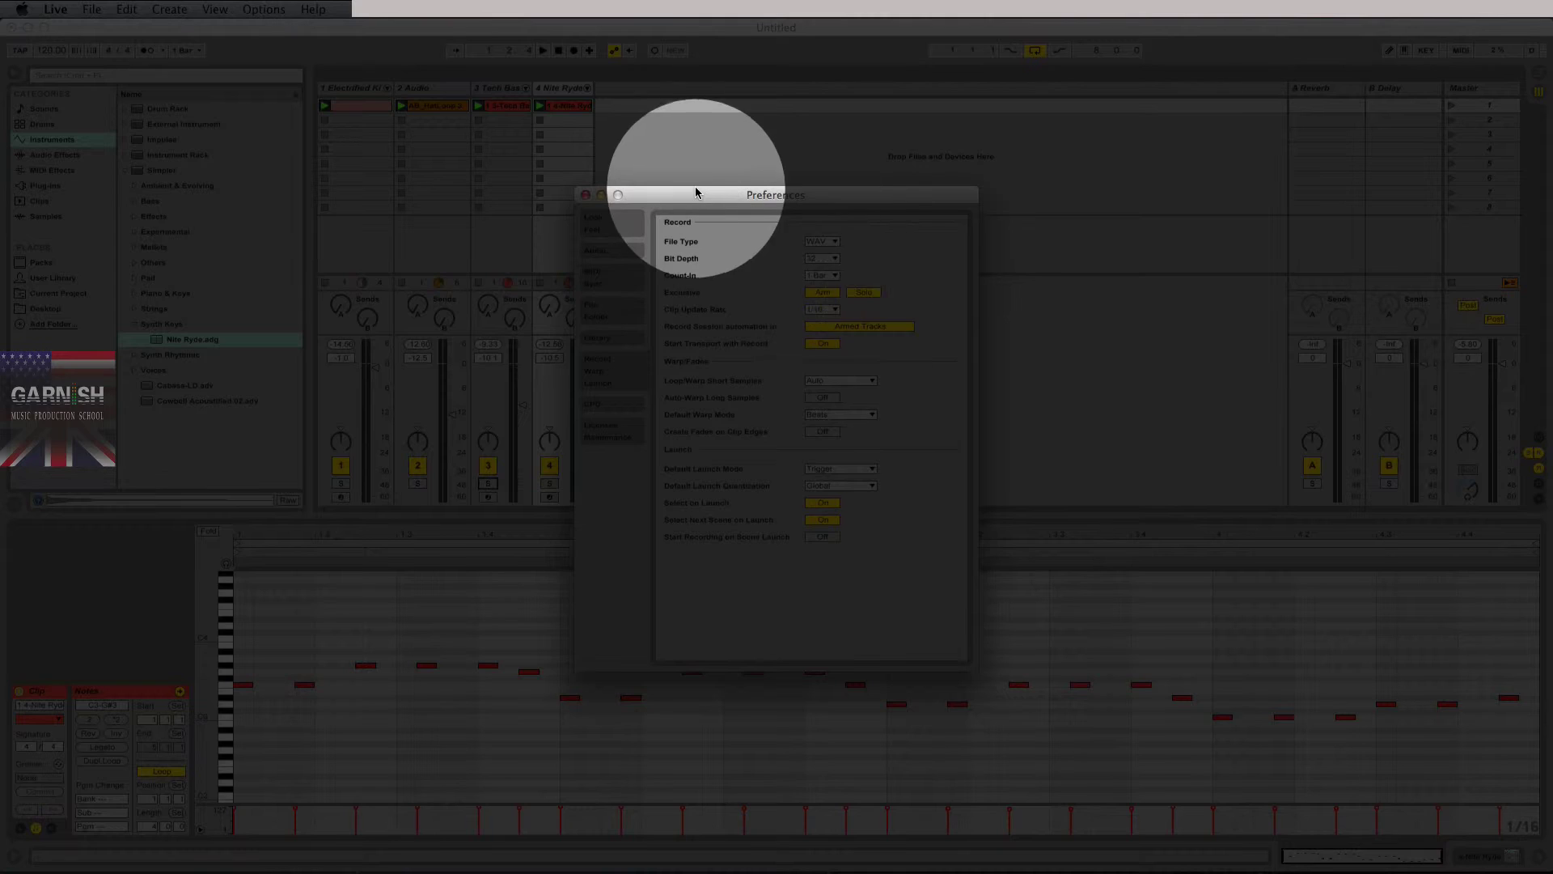
pyautogui.moveTo(696, 193); pyautogui.dragTo(747, 160)
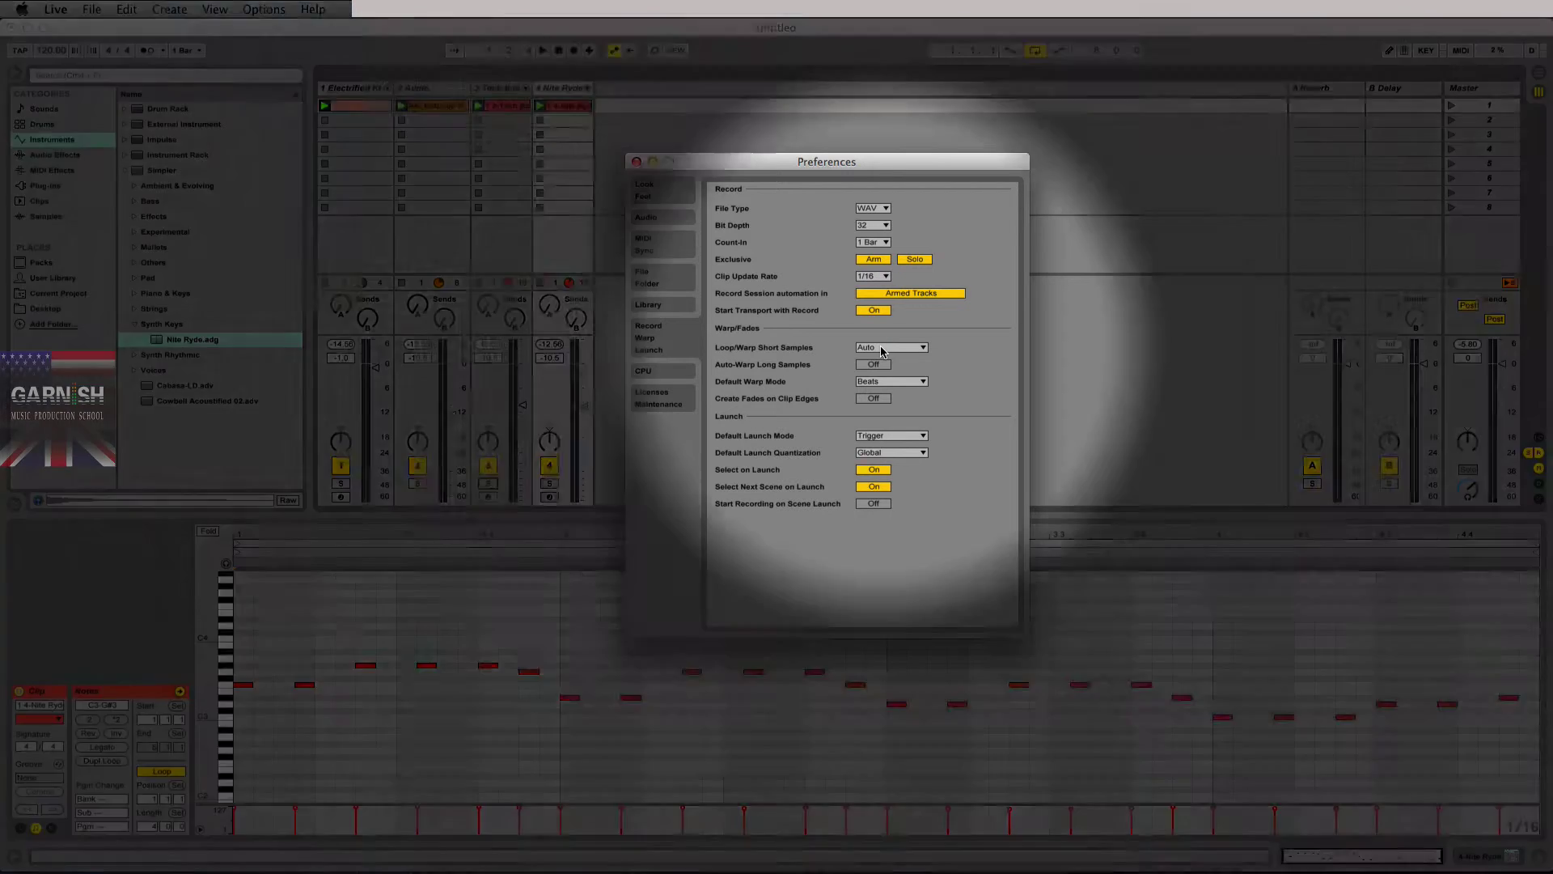
pyautogui.click(882, 350)
pyautogui.click(882, 349)
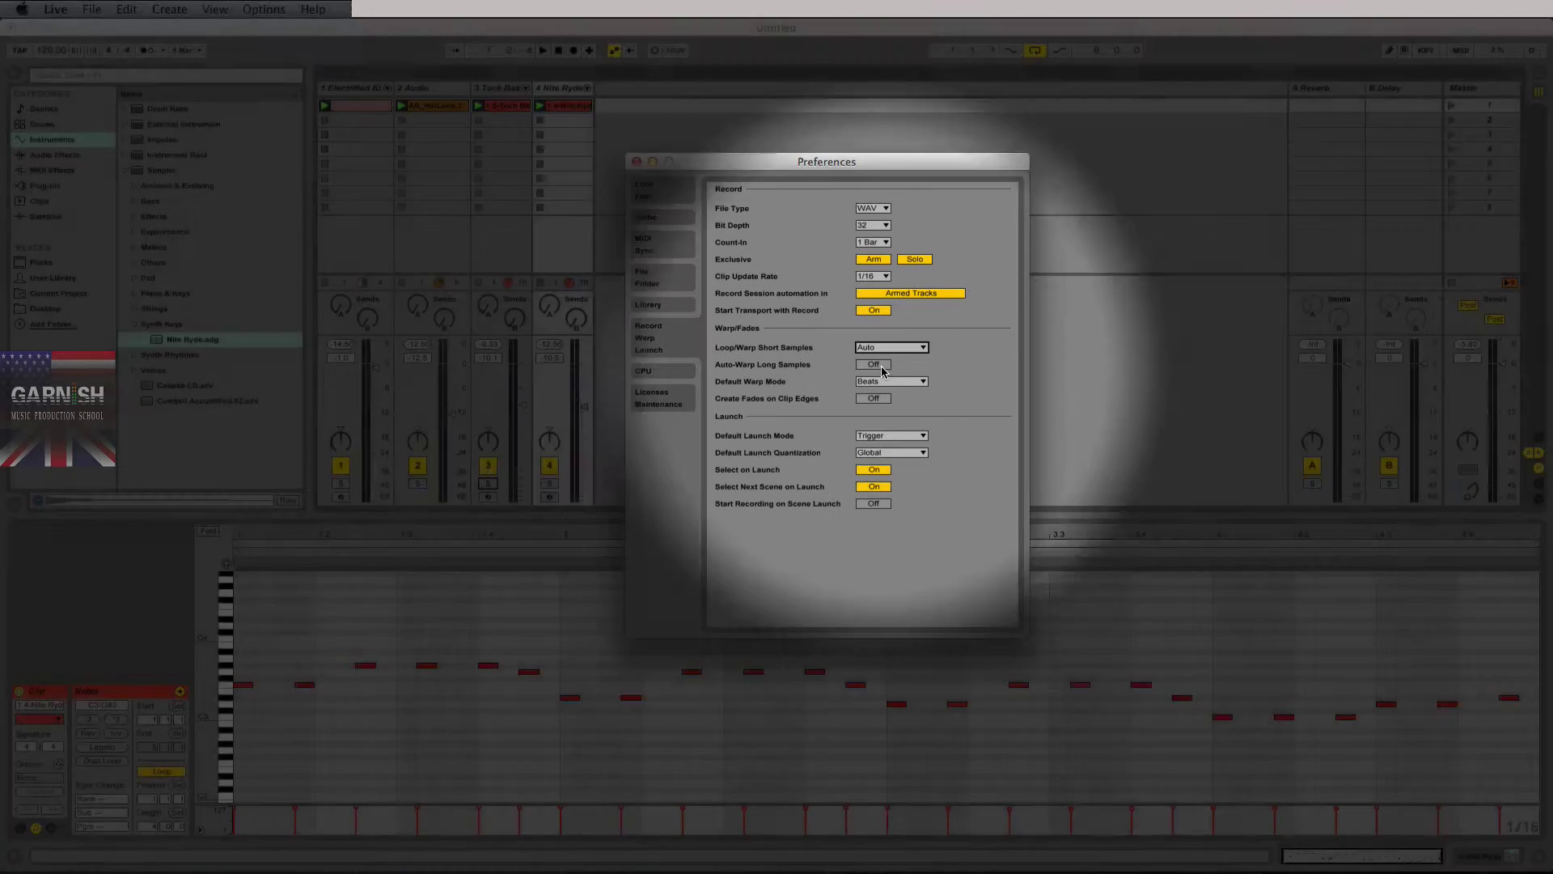
pyautogui.click(892, 372)
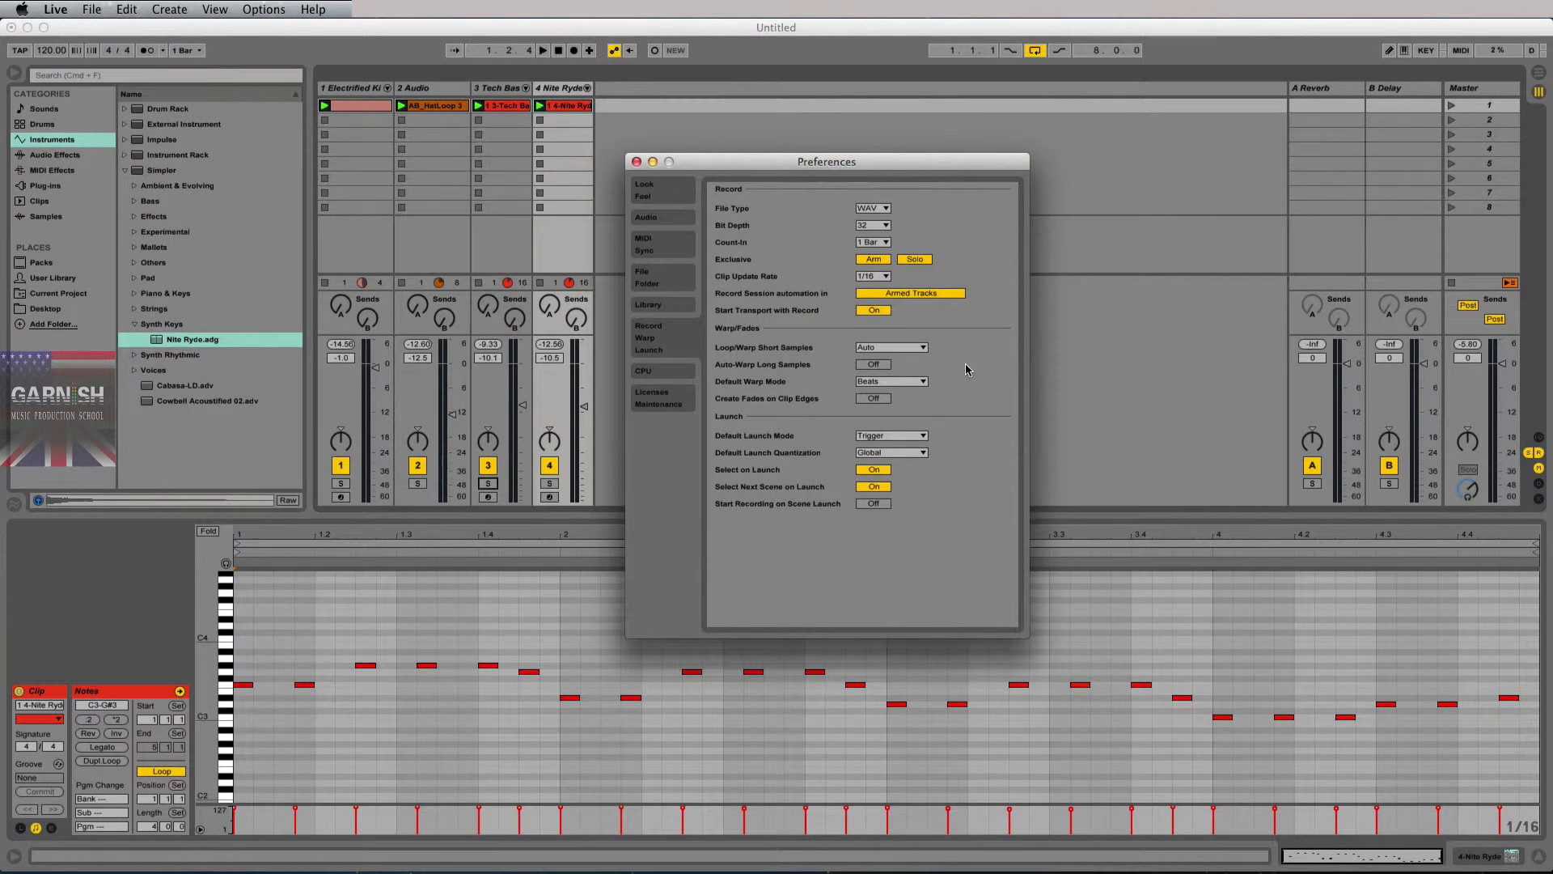
pyautogui.click(881, 372)
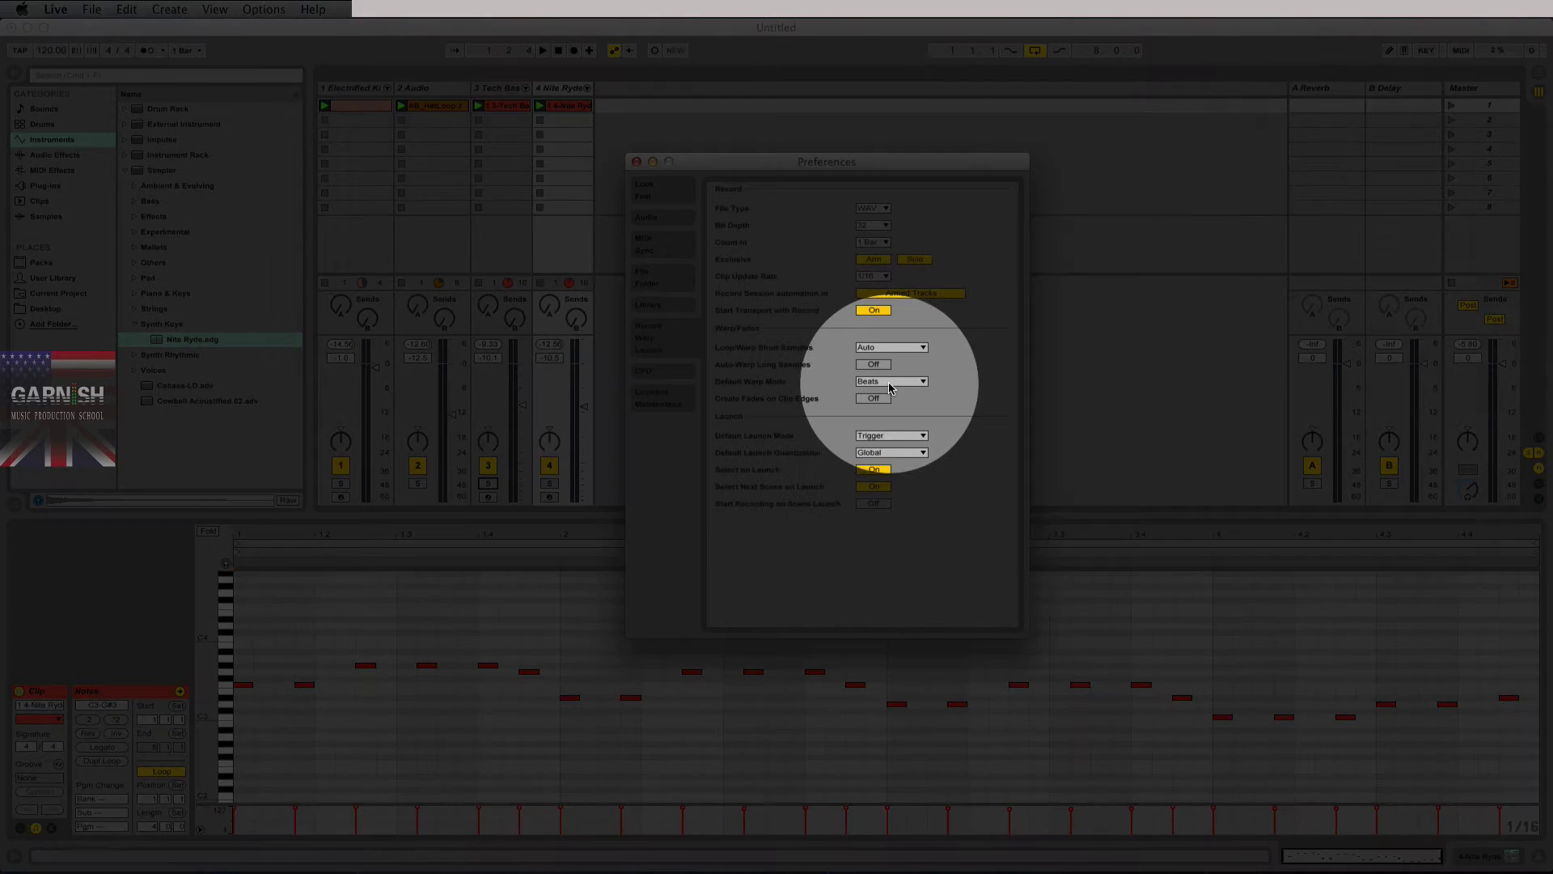
# Look through the Default Warp Mode choices, keeping Beats.
pyautogui.click(906, 383)
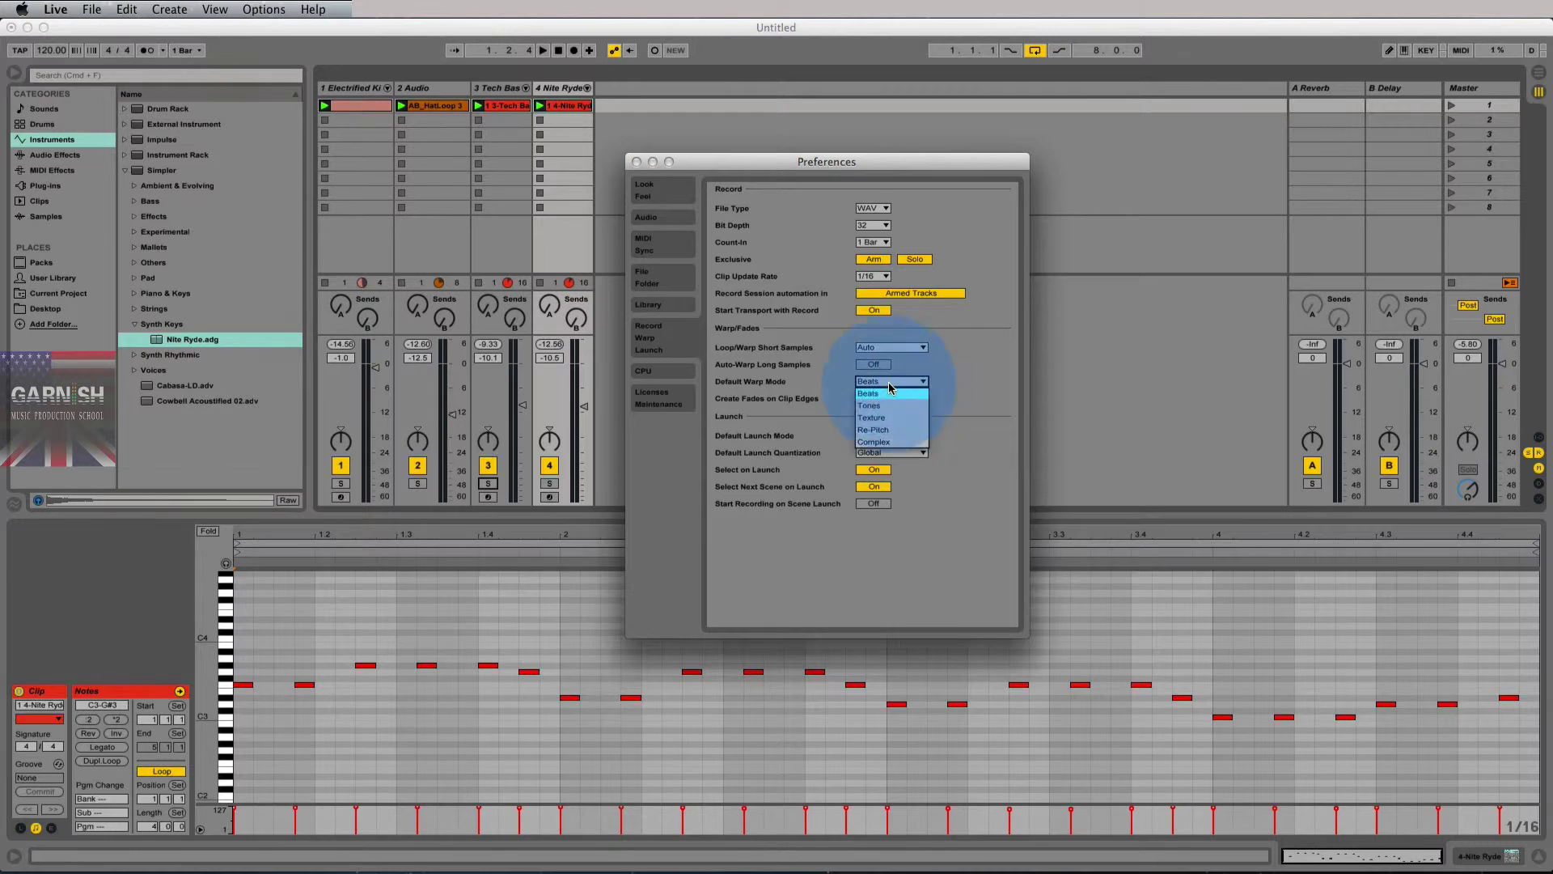
pyautogui.click(890, 387)
pyautogui.click(960, 386)
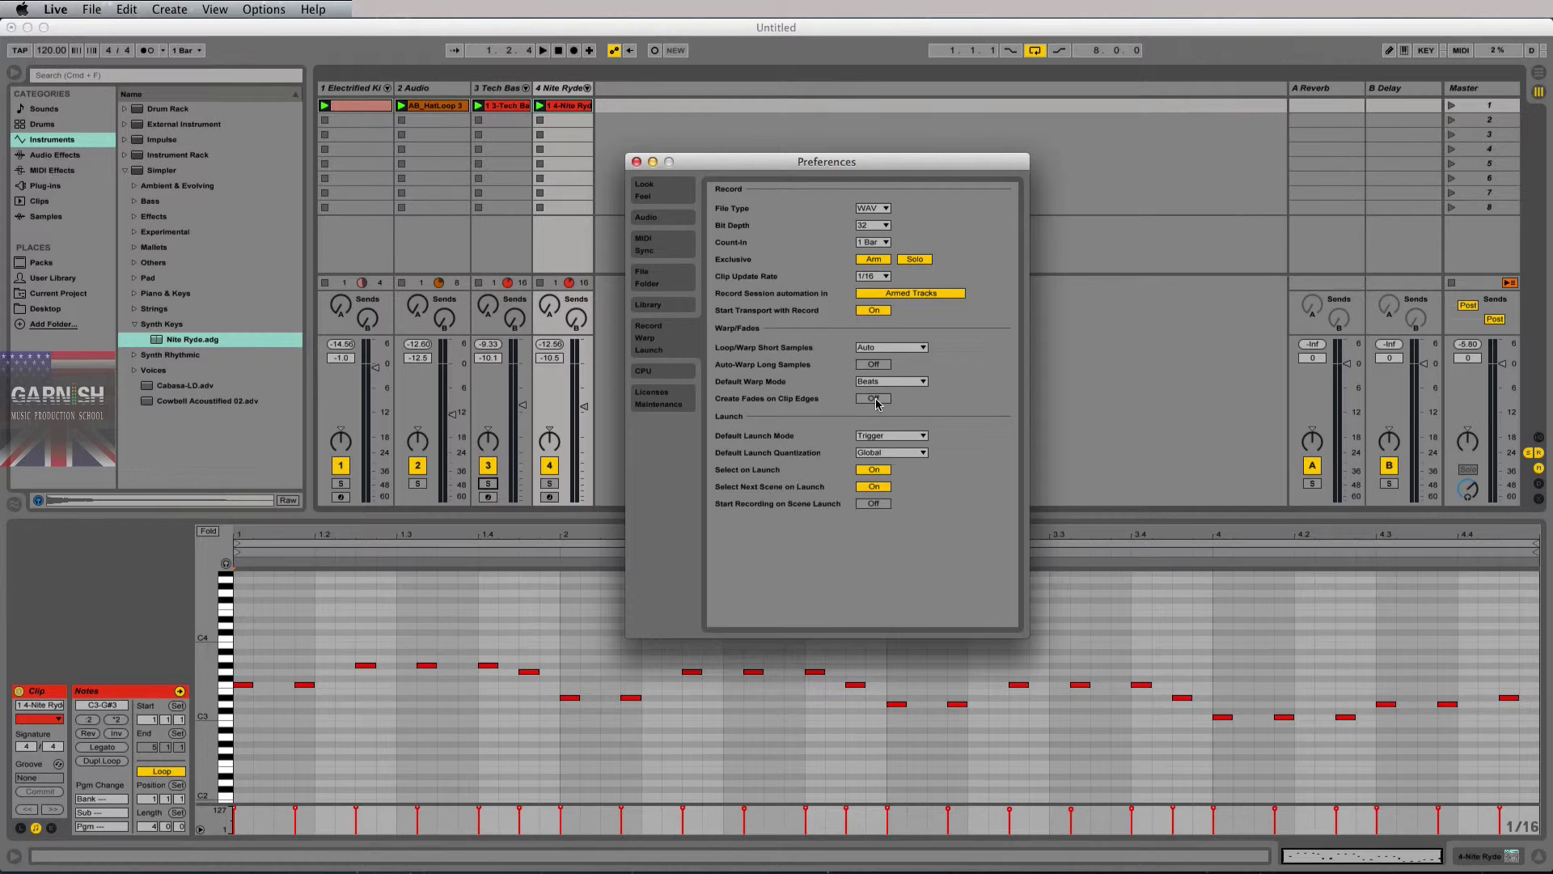
pyautogui.click(874, 400)
pyautogui.click(913, 381)
pyautogui.click(950, 382)
# Show the CPU page and confirm Multicore/Multiprocessor Support is On, ReWire multicore Off.
pyautogui.click(671, 375)
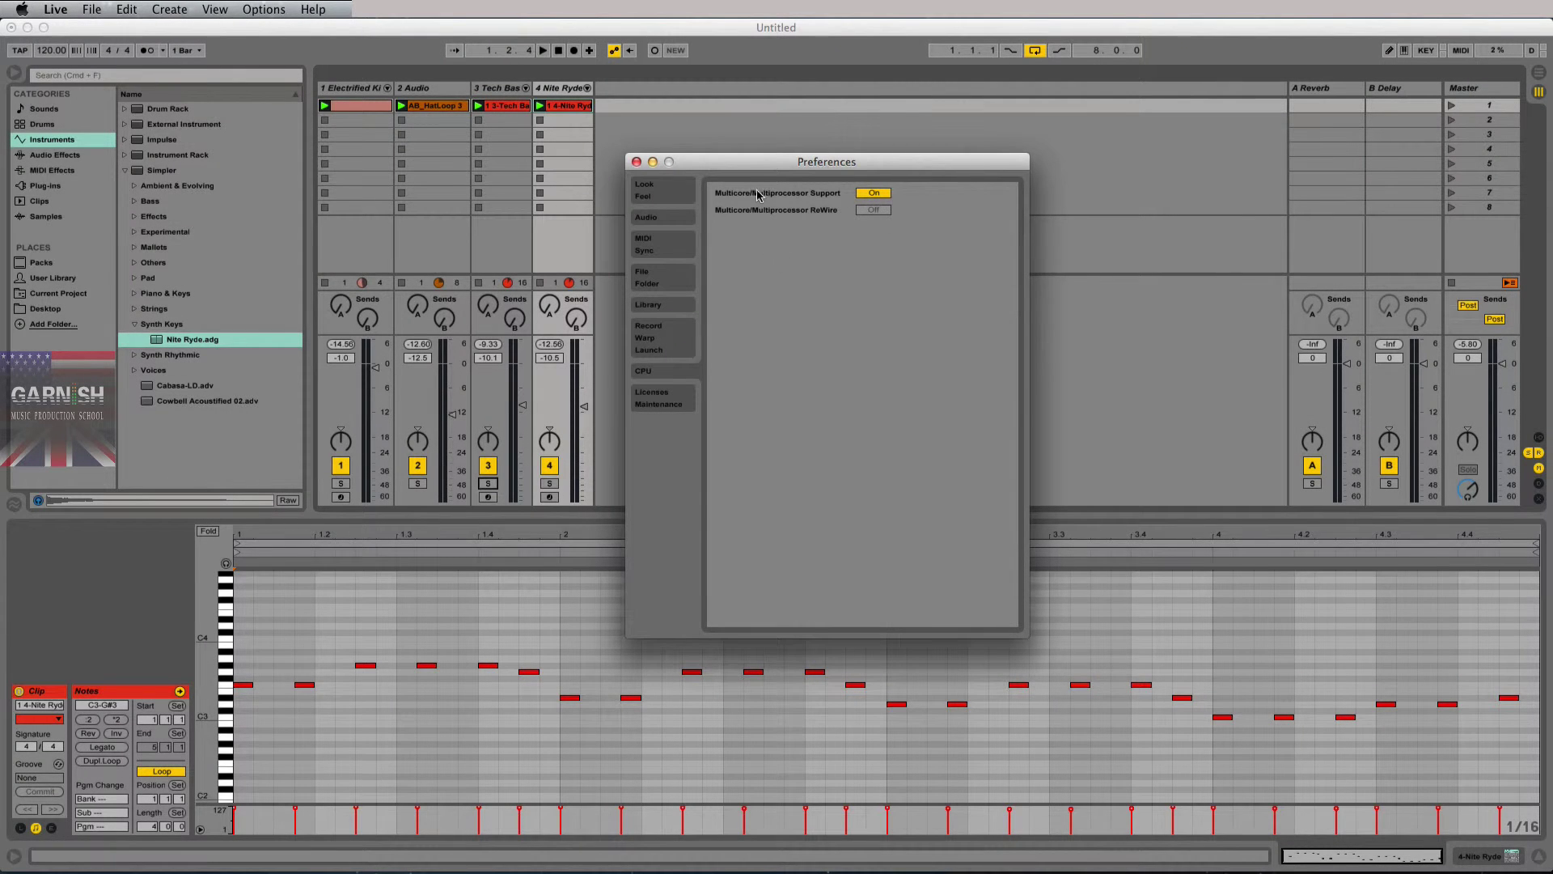
pyautogui.moveTo(746, 170); pyautogui.dragTo(726, 202)
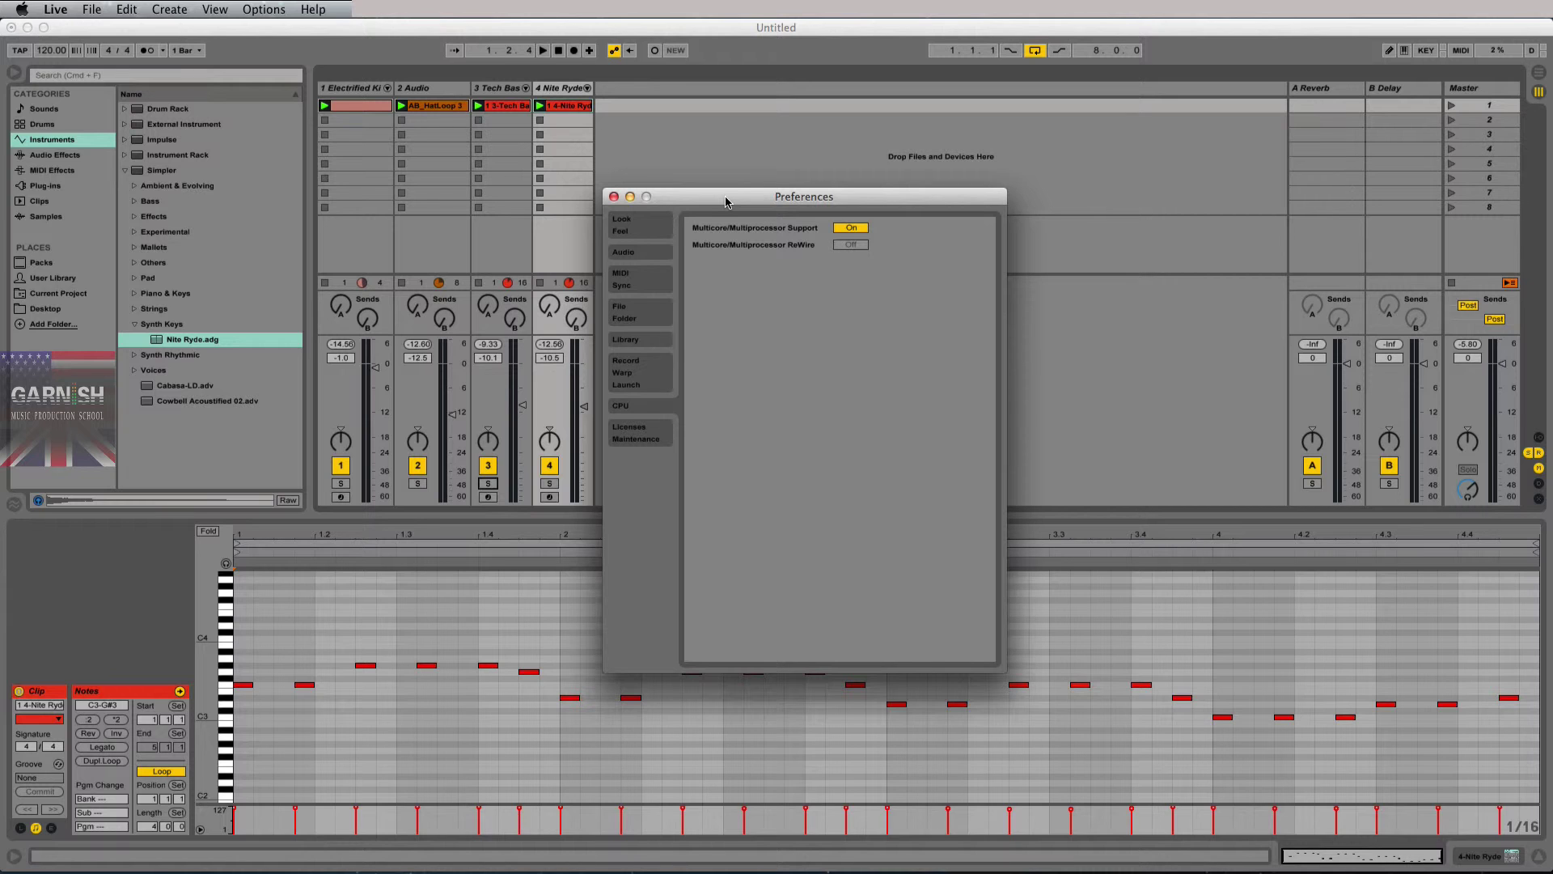
pyautogui.moveTo(726, 203); pyautogui.dragTo(727, 201)
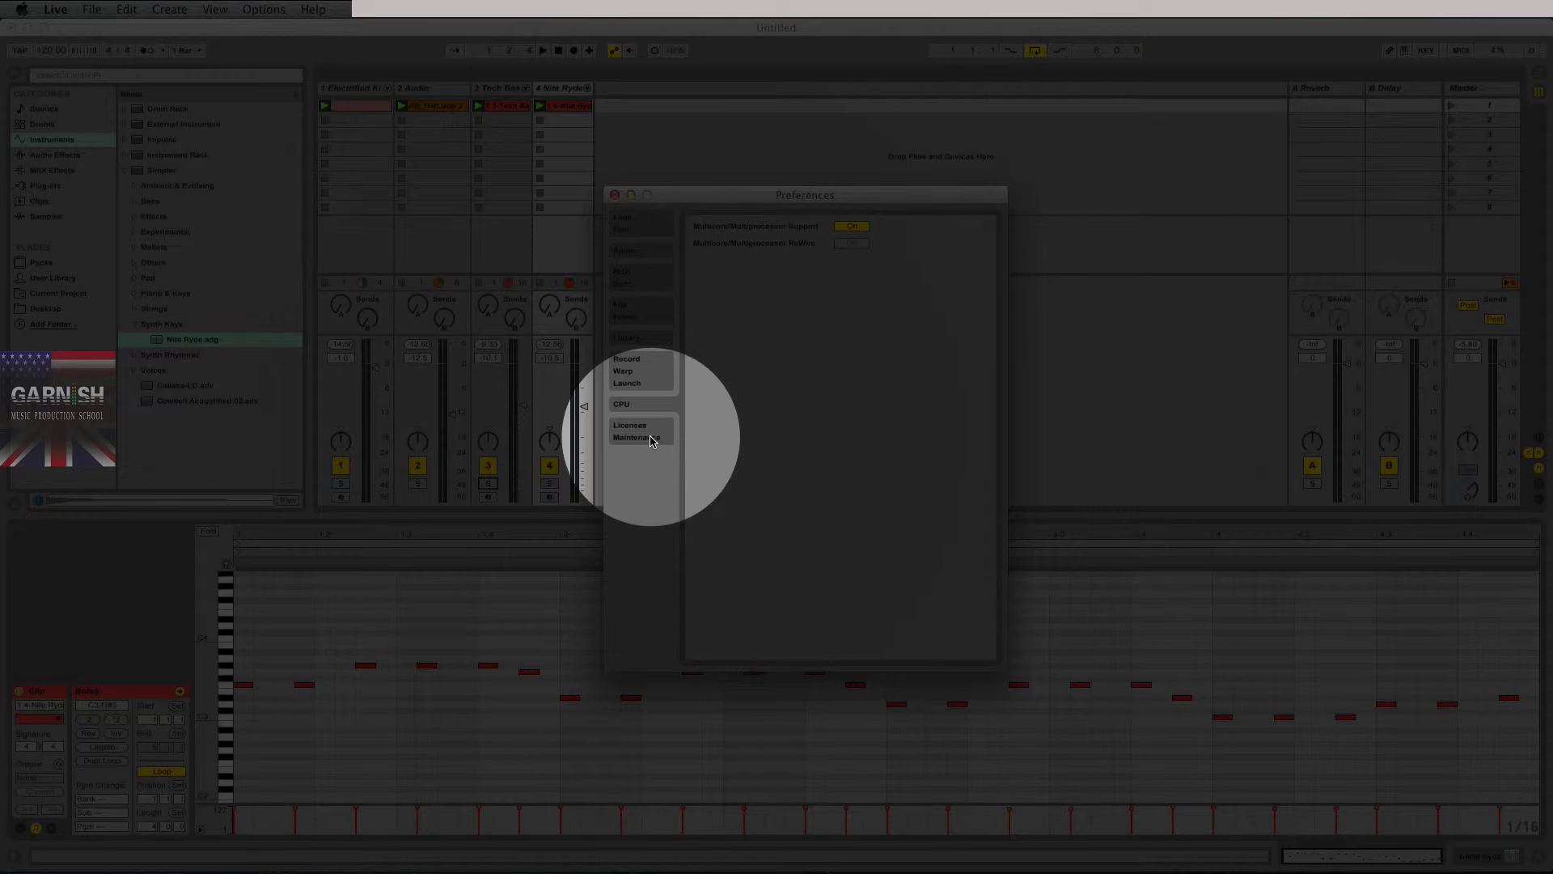
# On Licenses/Maintenance, toggle Send Usage Data on then off, leaving Get Software Updates On.
pyautogui.click(652, 441)
pyautogui.moveTo(726, 197)
pyautogui.mouseDown()
pyautogui.moveTo(739, 174)
pyautogui.moveTo(739, 208)
pyautogui.moveTo(749, 152)
pyautogui.moveTo(729, 216)
pyautogui.moveTo(739, 190)
pyautogui.mouseUp()
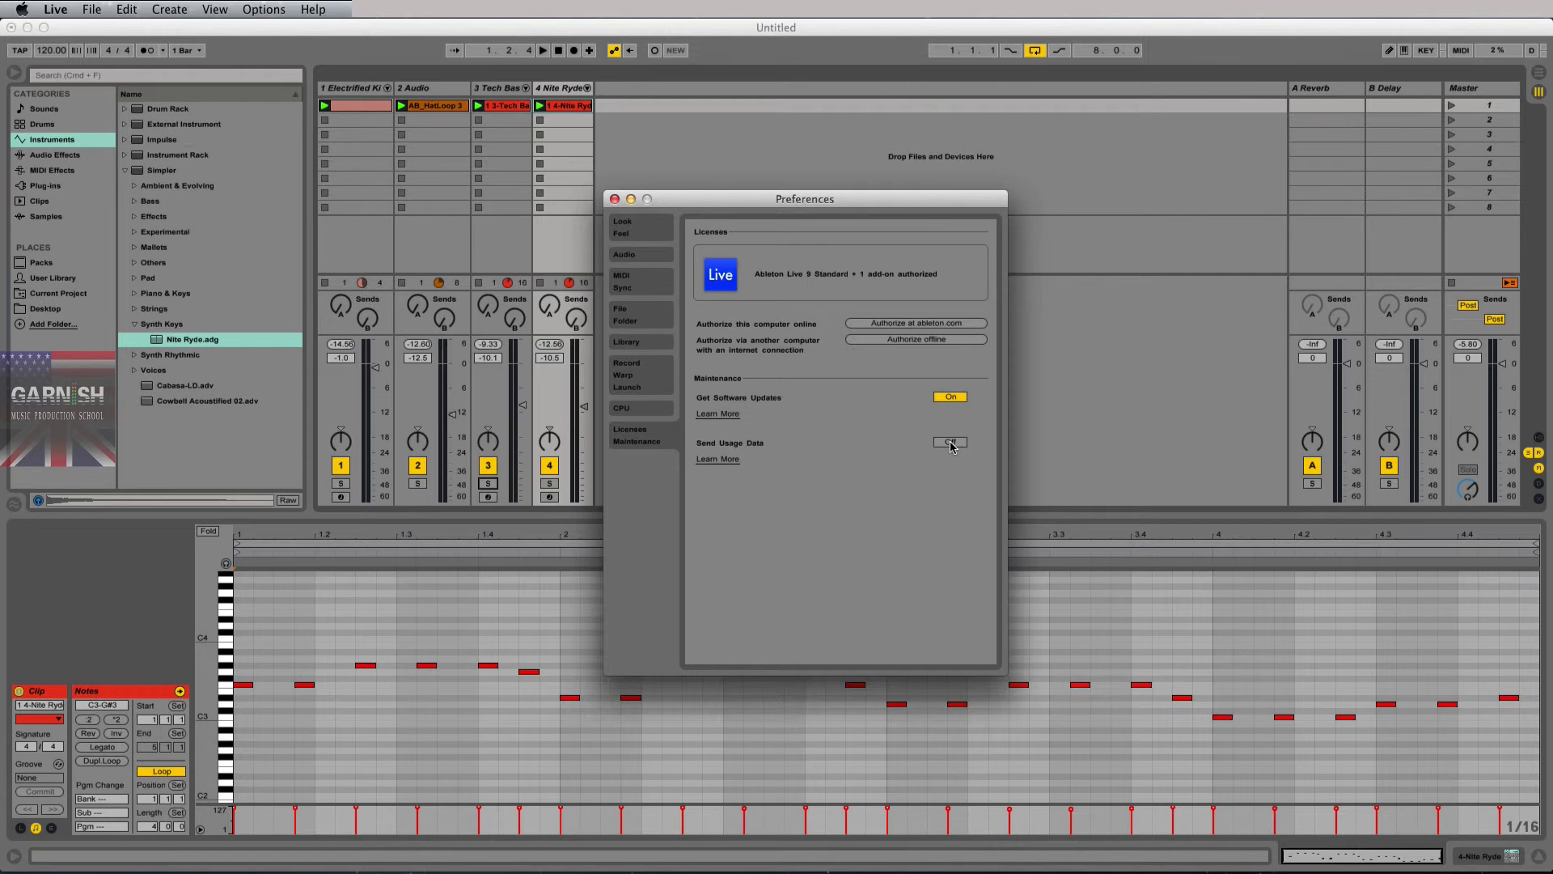
pyautogui.moveTo(794, 198); pyautogui.dragTo(809, 204)
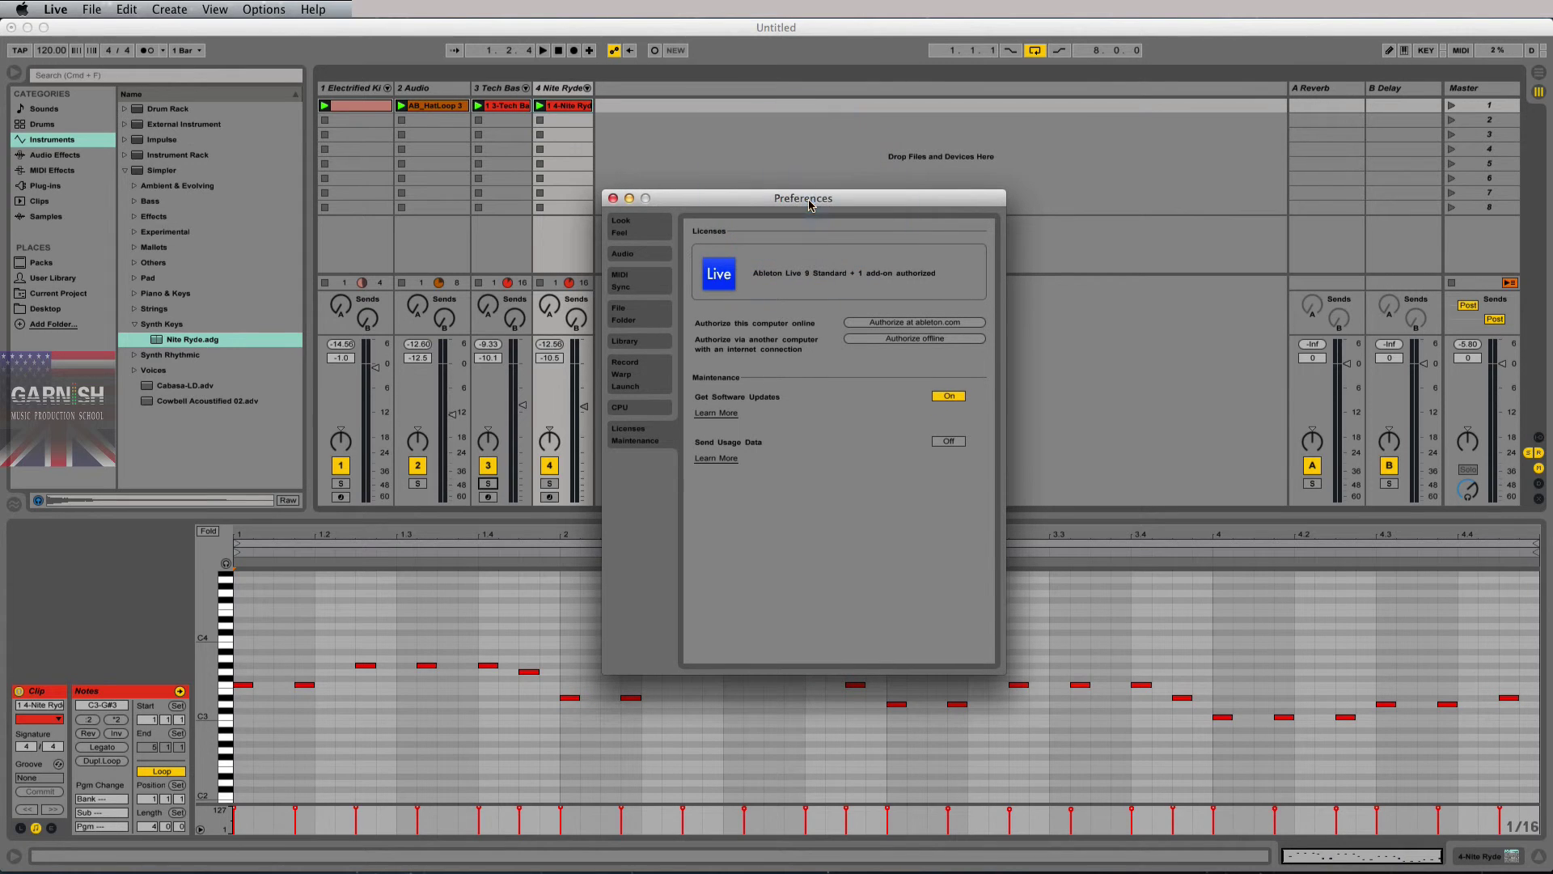
pyautogui.click(950, 441)
pyautogui.click(948, 440)
# Cycle through every Preferences page from Look/Feel to Licenses/Maintenance, returning to Look/Feel.
pyautogui.click(640, 229)
pyautogui.click(636, 255)
pyautogui.click(644, 293)
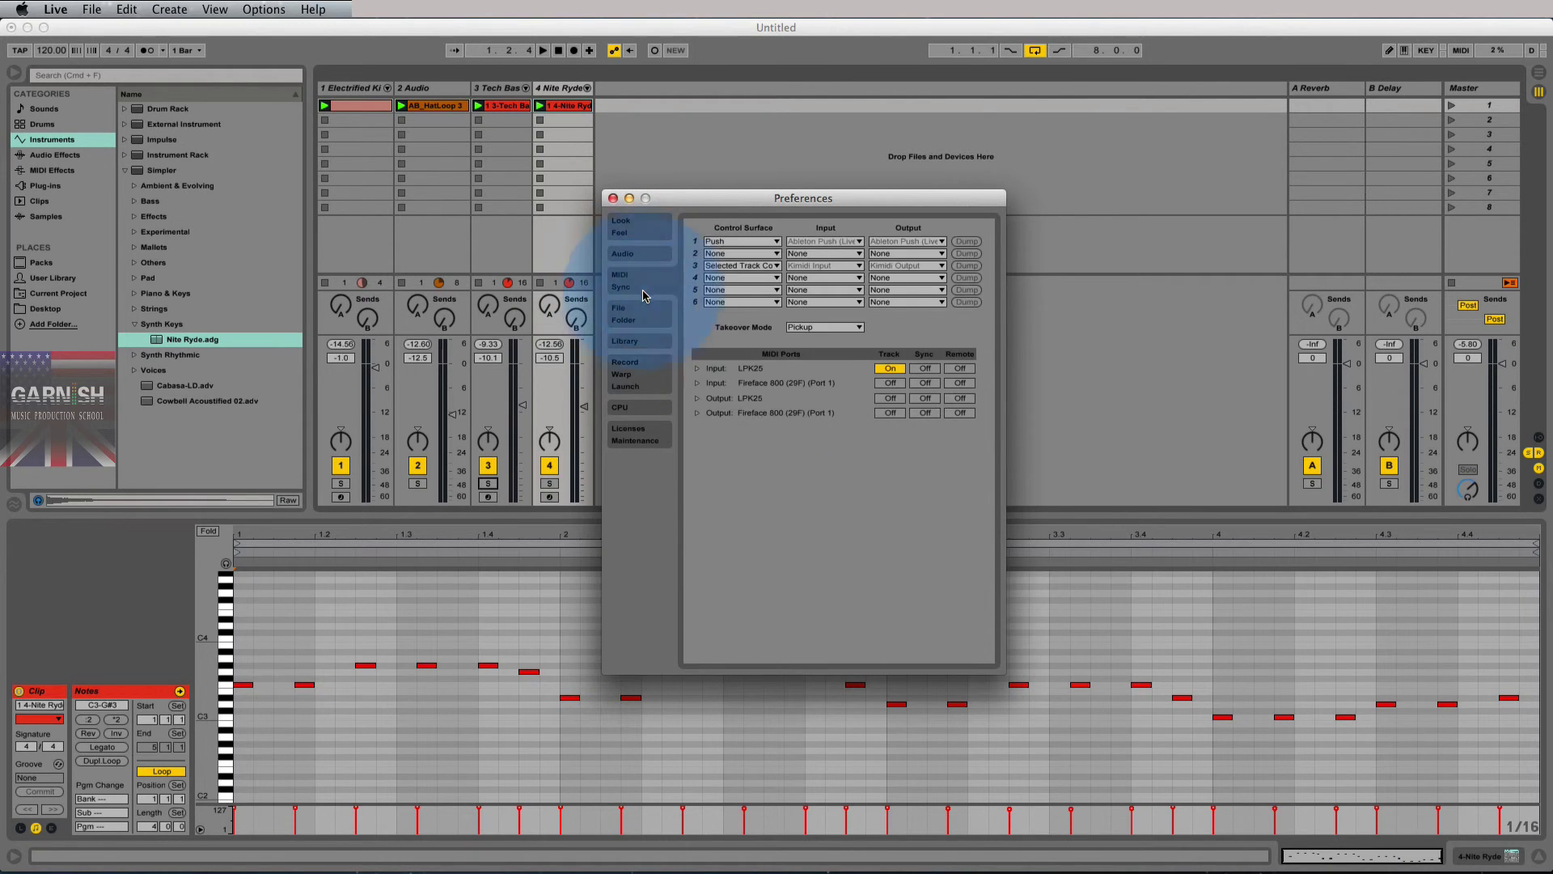
pyautogui.click(639, 314)
pyautogui.click(639, 341)
pyautogui.click(639, 374)
pyautogui.click(646, 409)
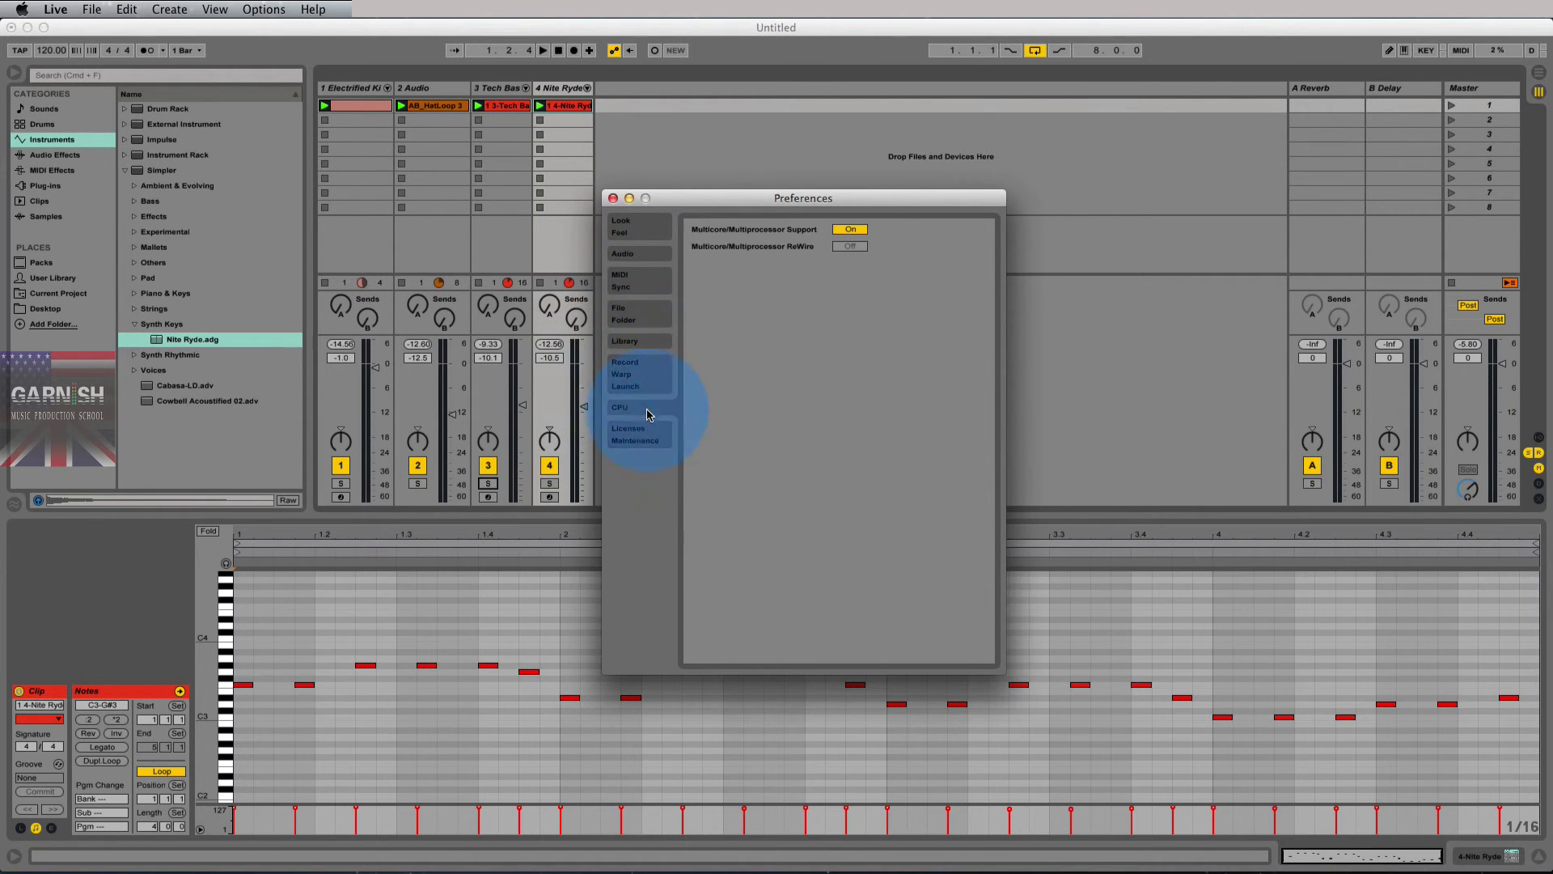
pyautogui.click(643, 435)
pyautogui.click(643, 231)
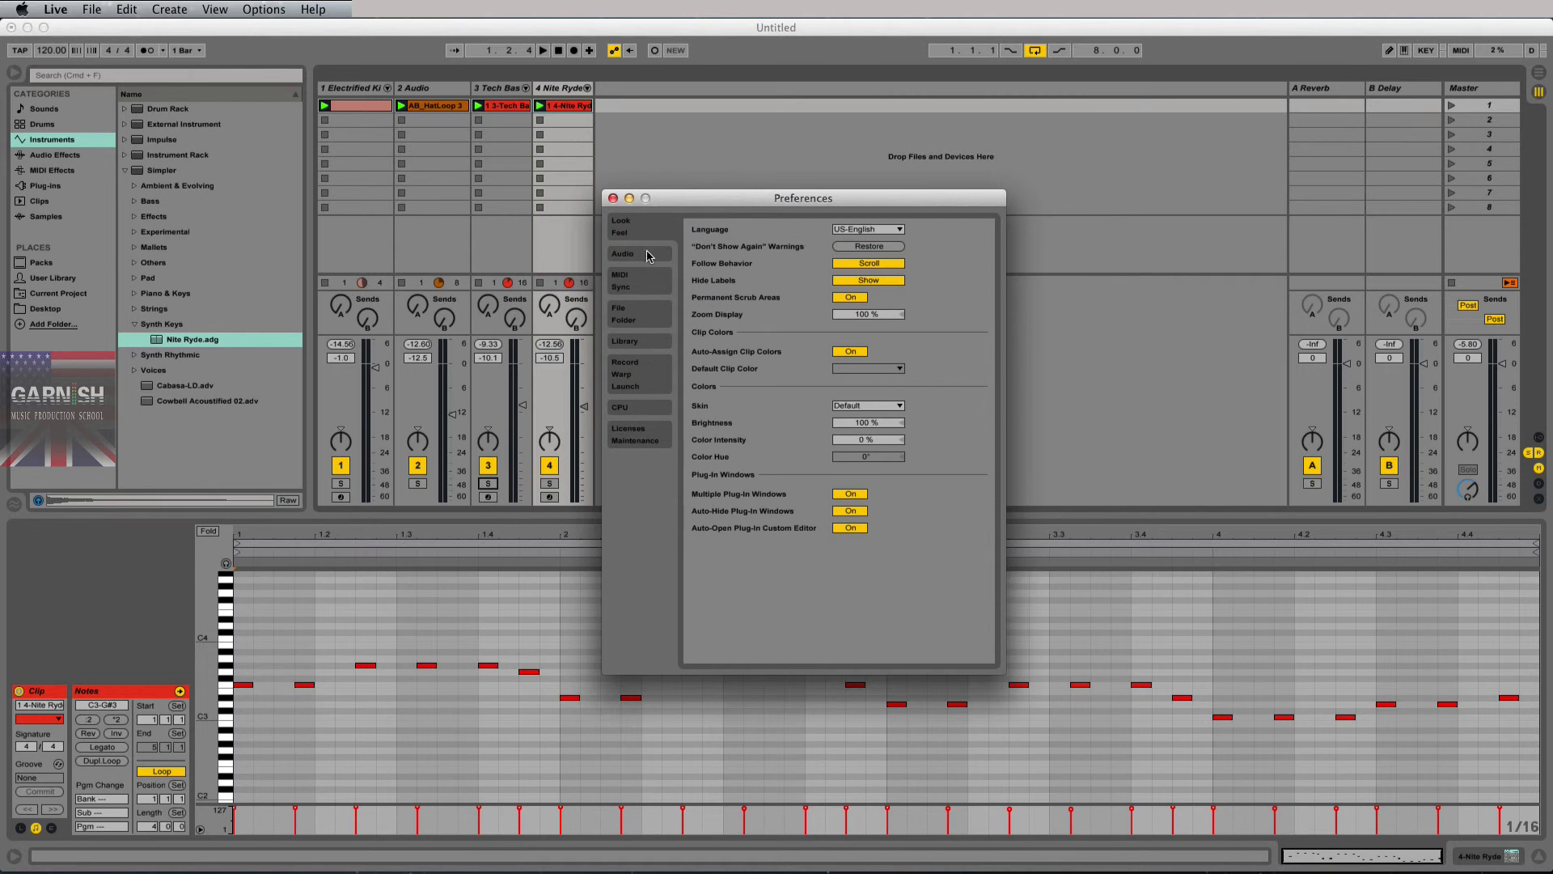
pyautogui.moveTo(674, 203); pyautogui.dragTo(682, 183)
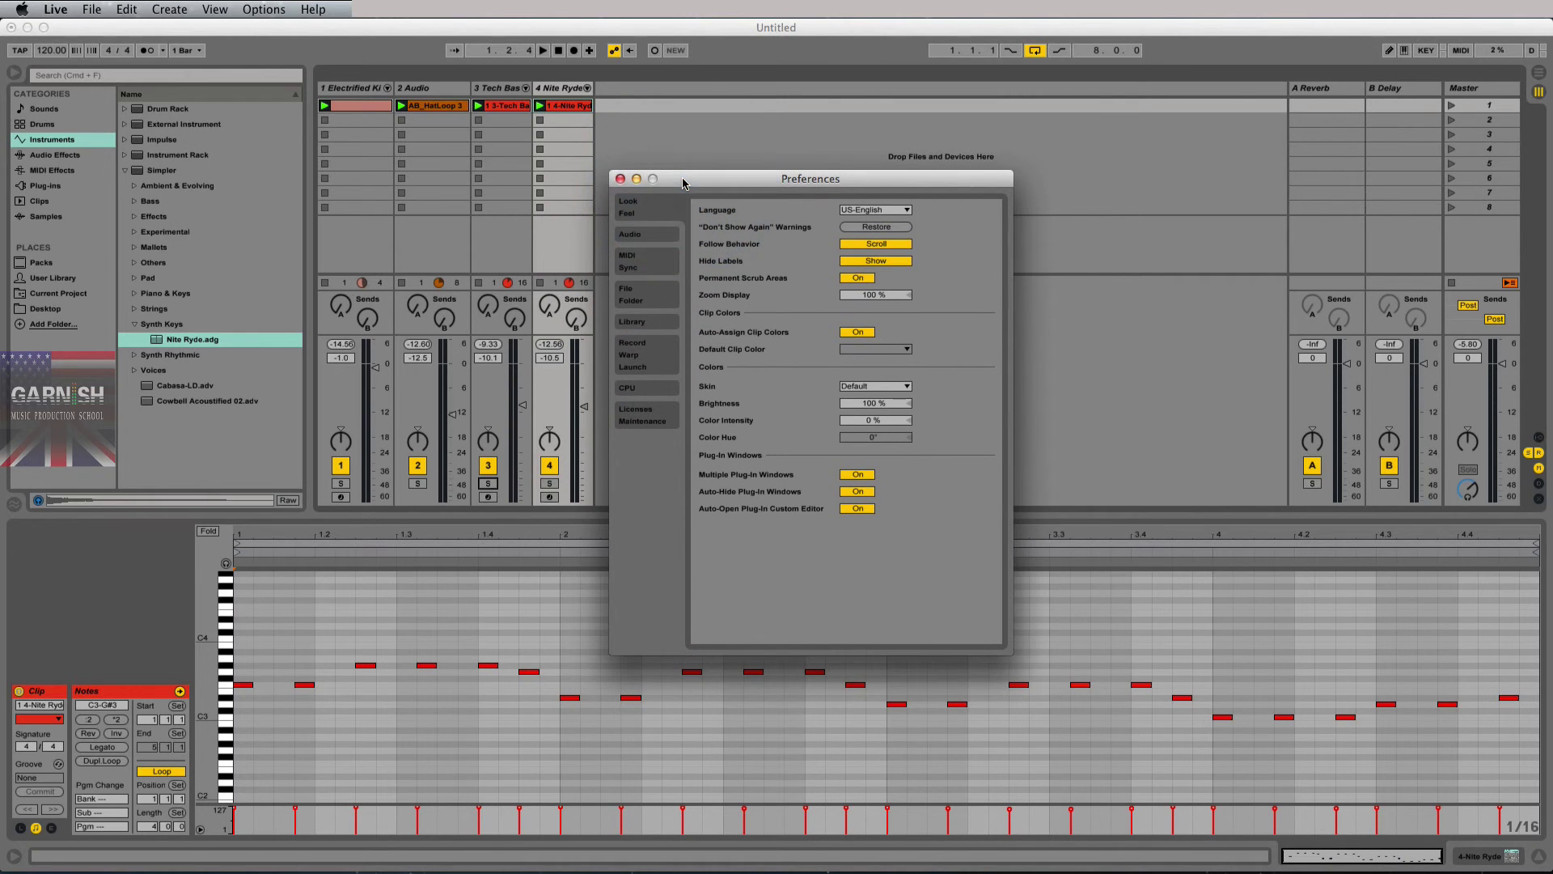
# Step through the pages a second time, Audio to Licenses/Maintenance, then back to Look/Feel.
pyautogui.click(647, 234)
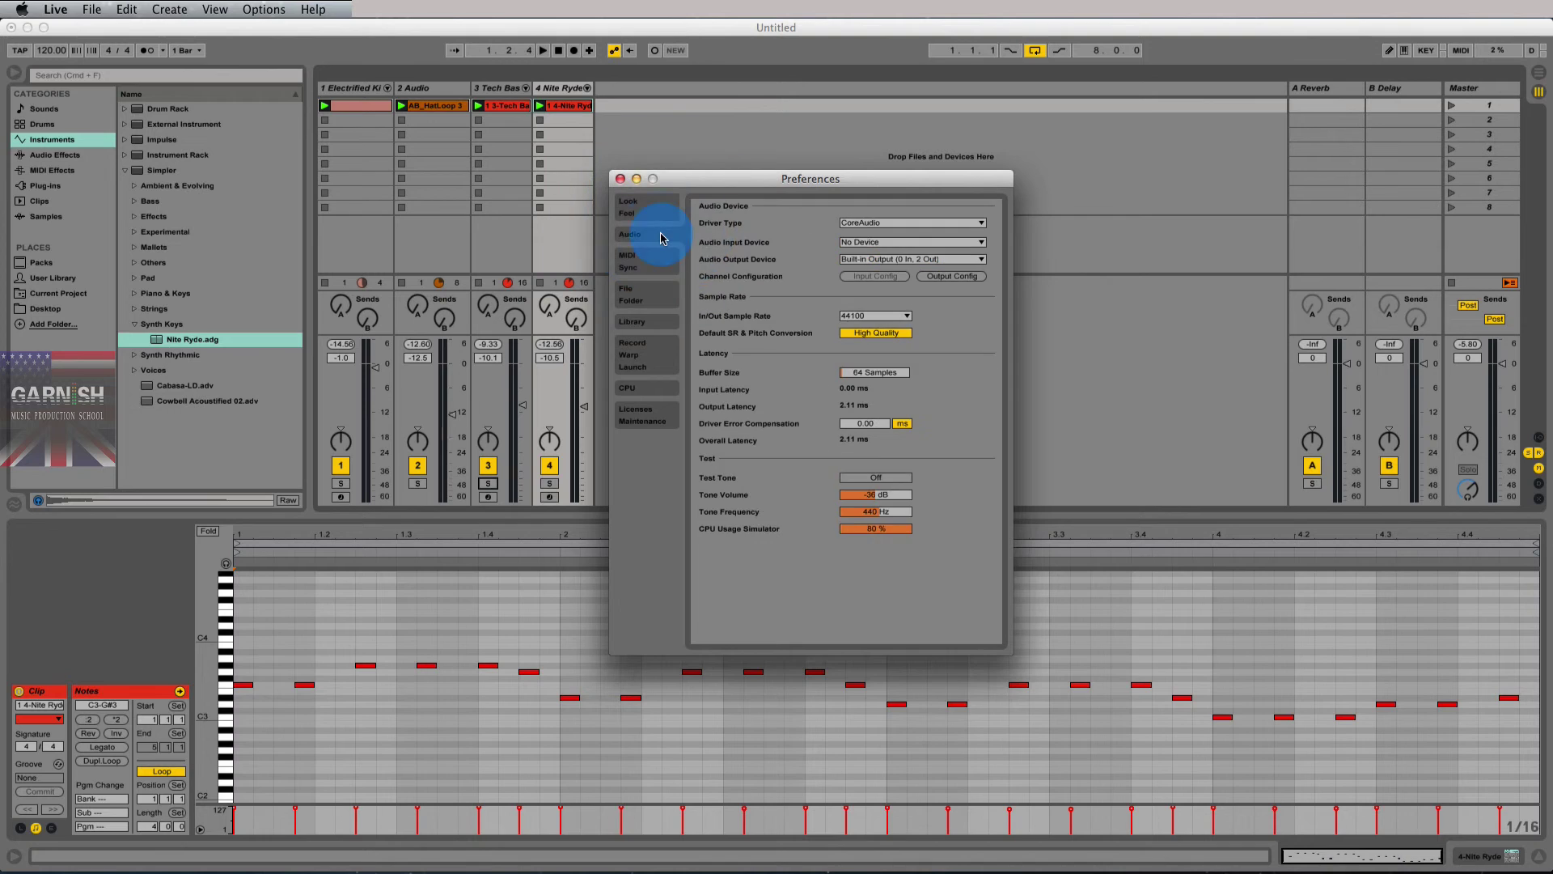
pyautogui.click(661, 260)
pyautogui.click(662, 293)
pyautogui.click(659, 322)
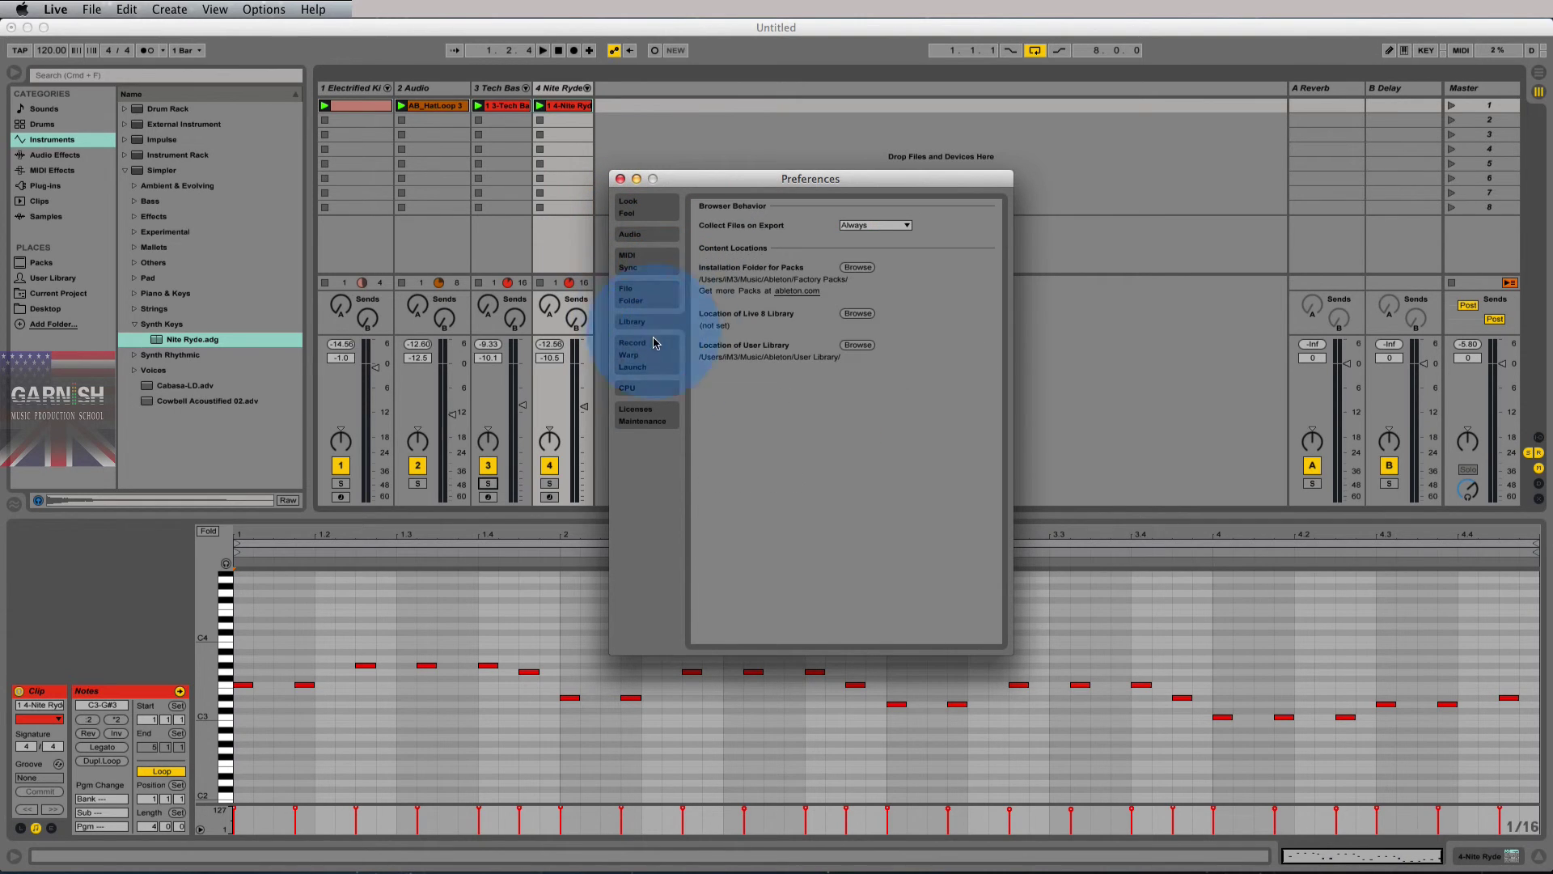
pyautogui.click(657, 356)
pyautogui.click(648, 388)
pyautogui.click(646, 414)
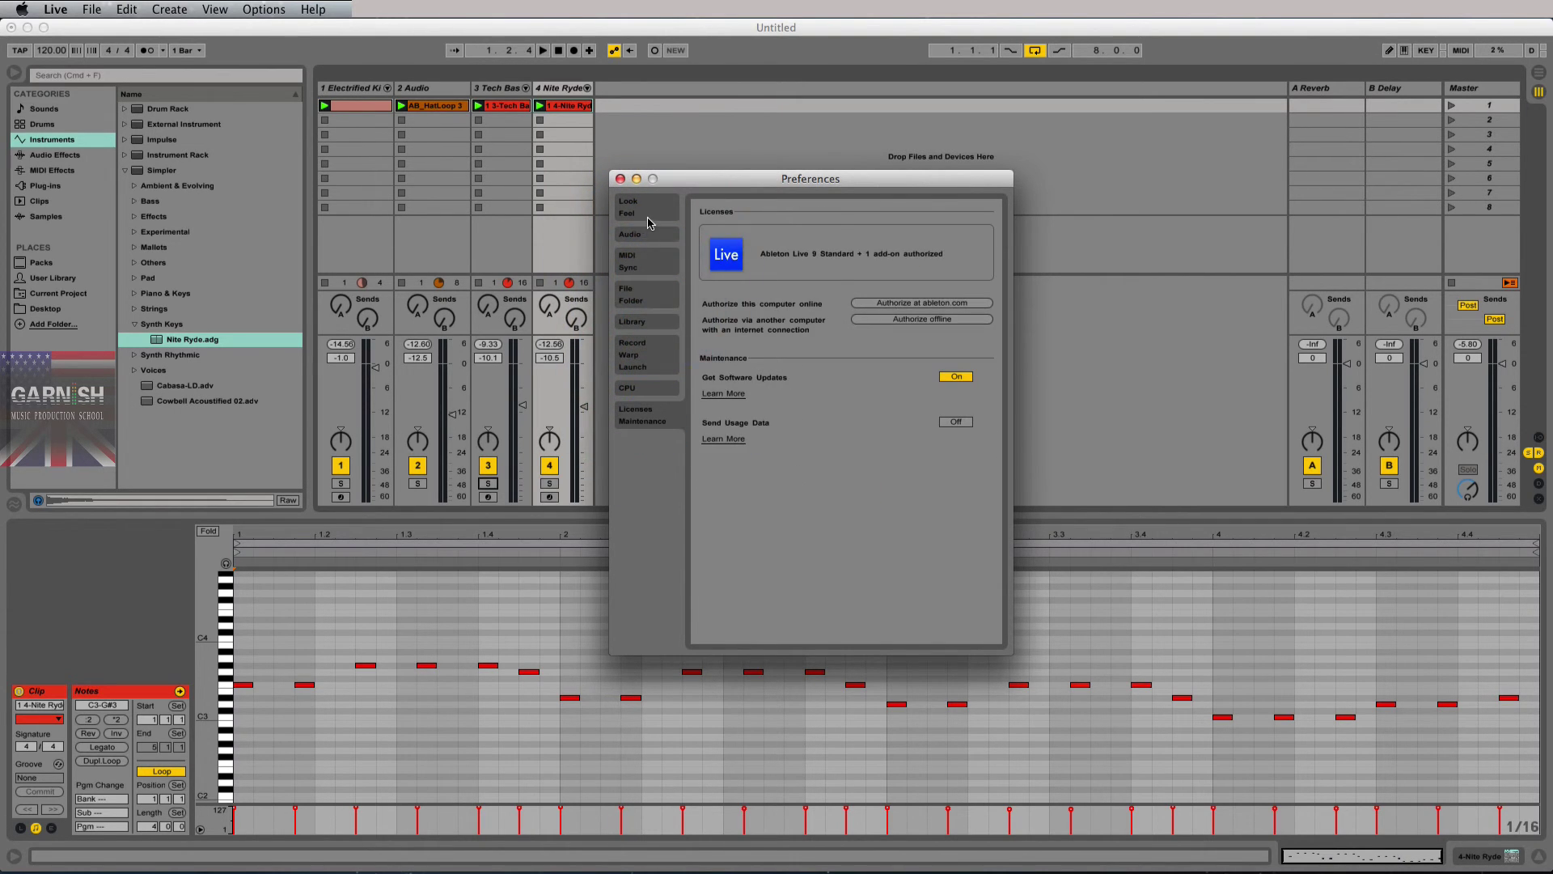
pyautogui.click(639, 207)
pyautogui.moveTo(686, 182); pyautogui.dragTo(682, 203)
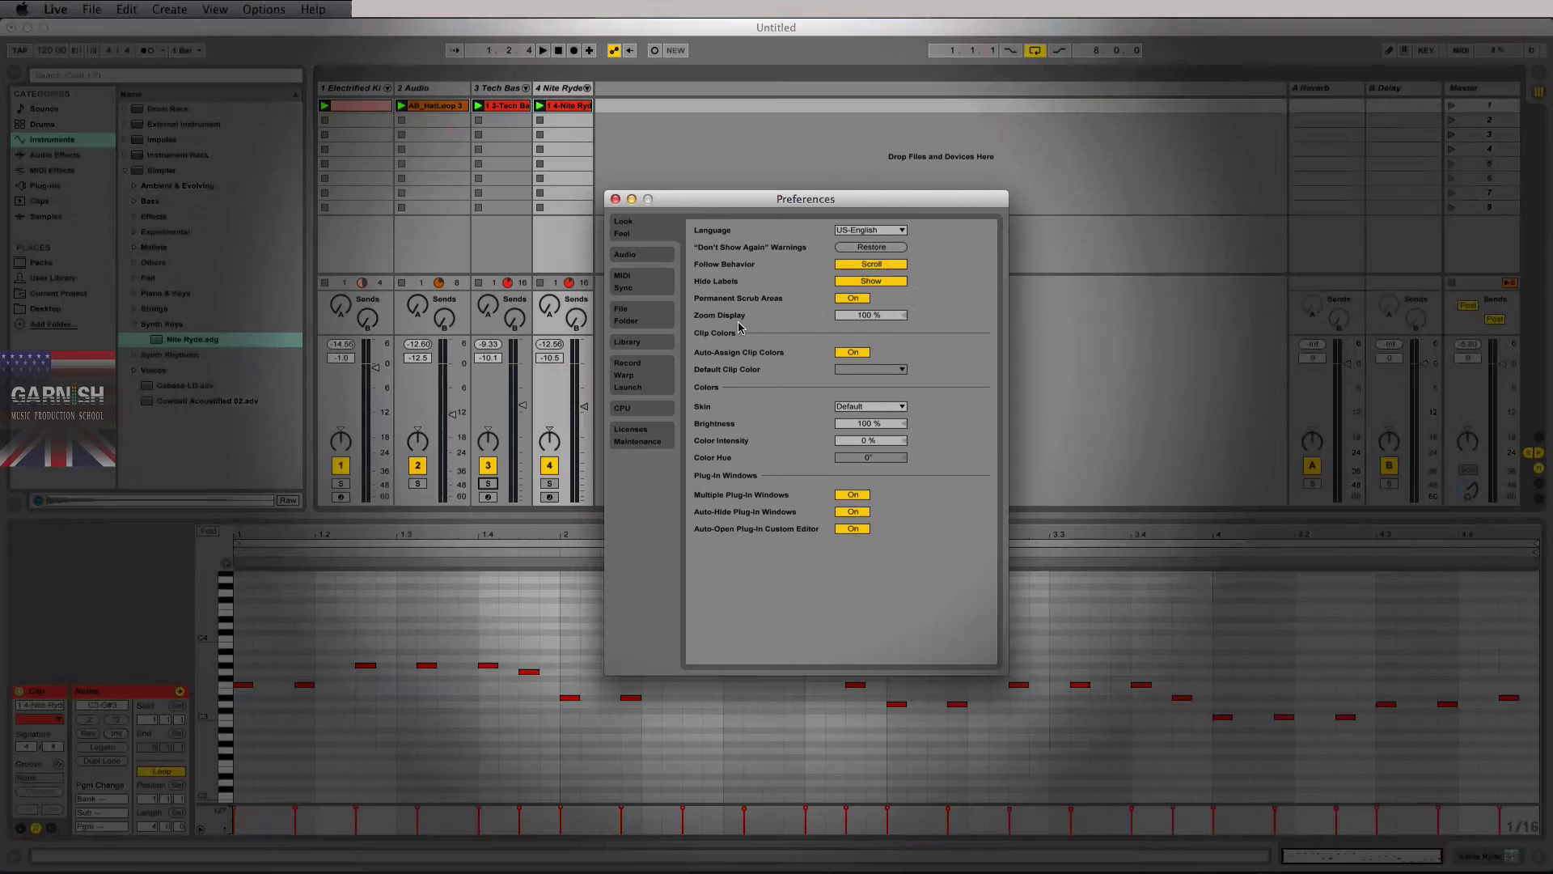
# Go forward once more to Licenses/Maintenance, then back page by page to Look/Feel.
pyautogui.click(634, 255)
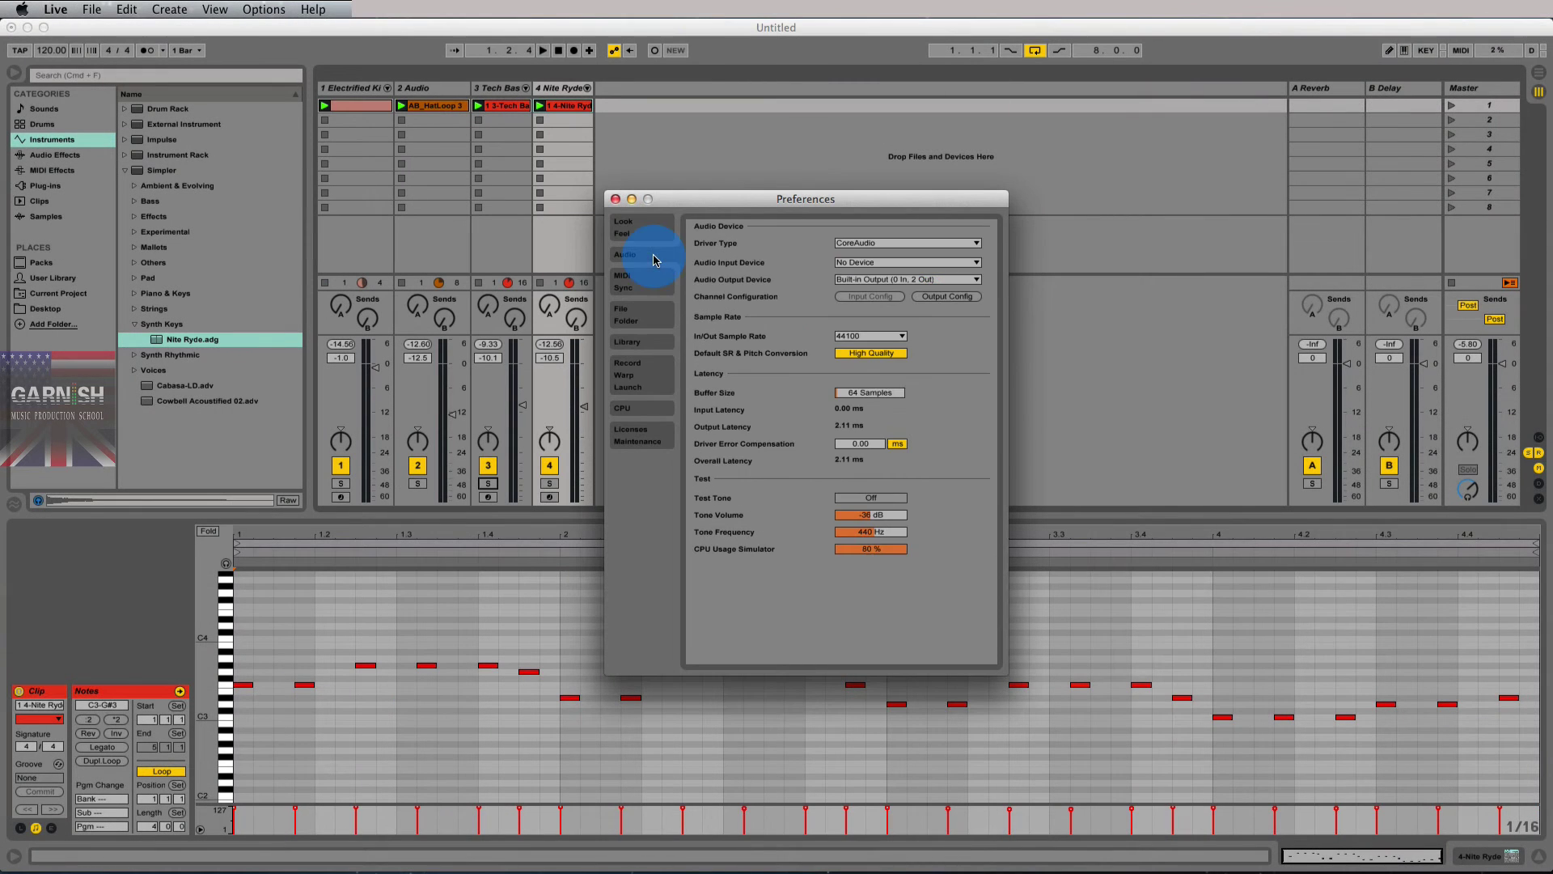
pyautogui.click(643, 281)
pyautogui.click(650, 312)
pyautogui.click(647, 342)
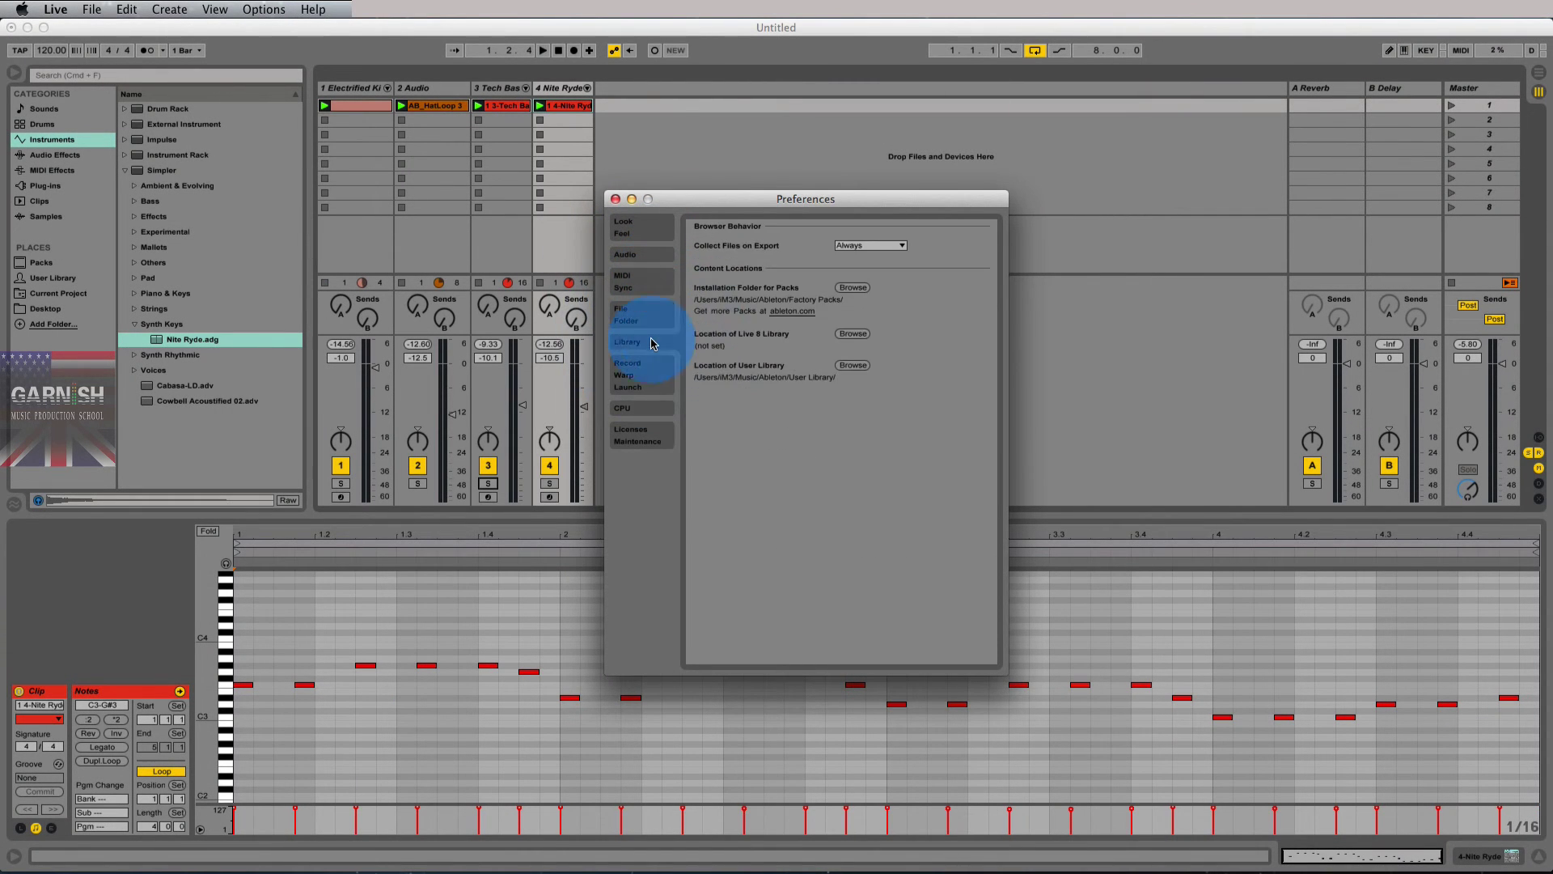
pyautogui.click(647, 374)
pyautogui.click(649, 408)
pyautogui.click(651, 427)
pyautogui.click(650, 408)
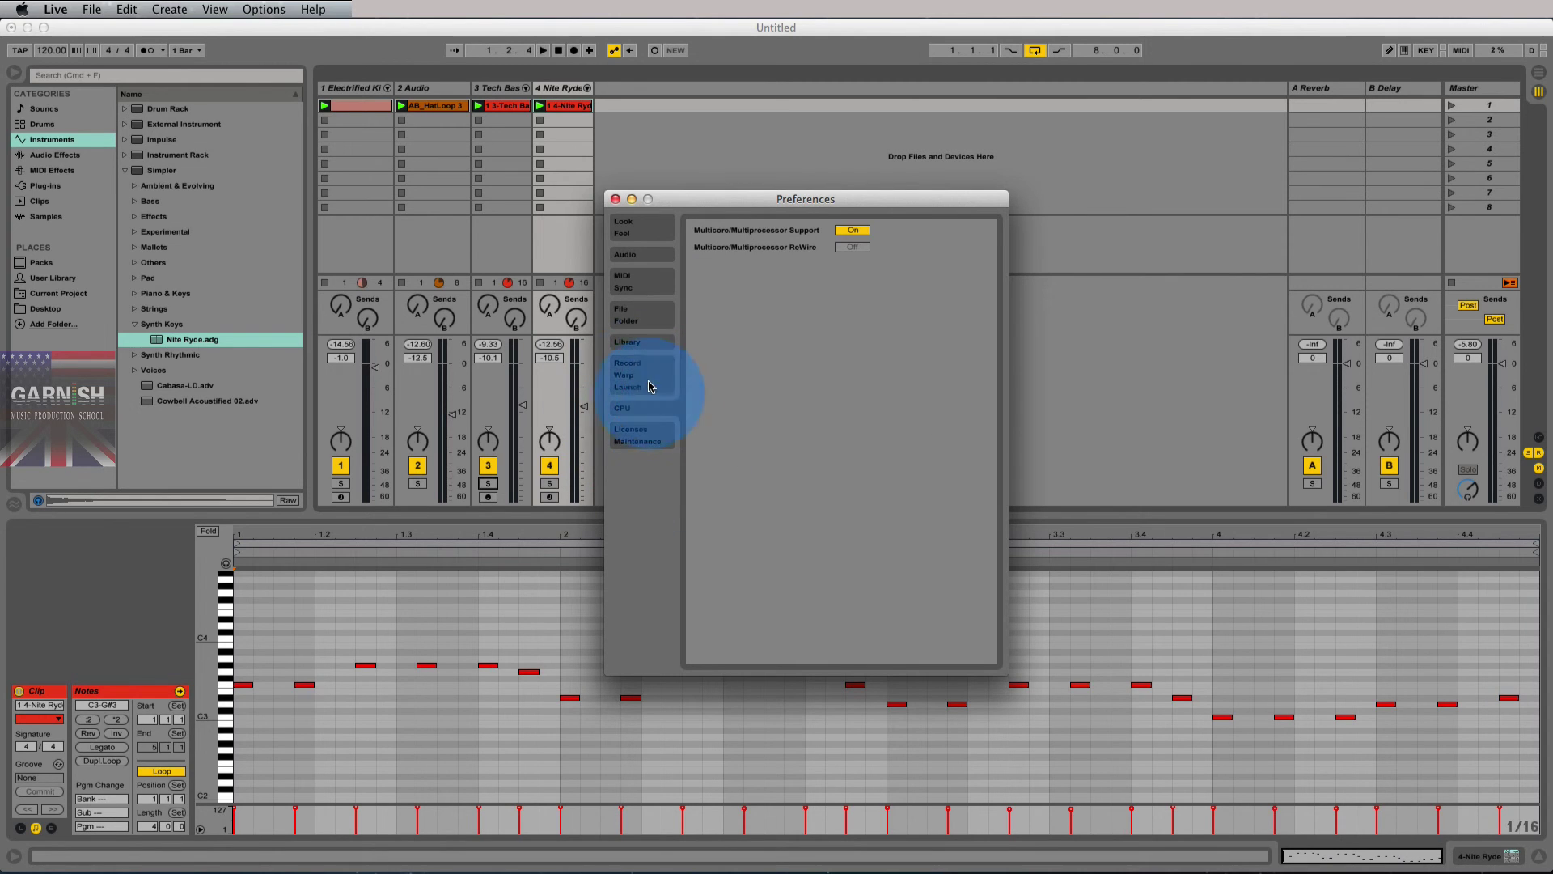
pyautogui.click(653, 372)
pyautogui.click(651, 322)
pyautogui.click(649, 283)
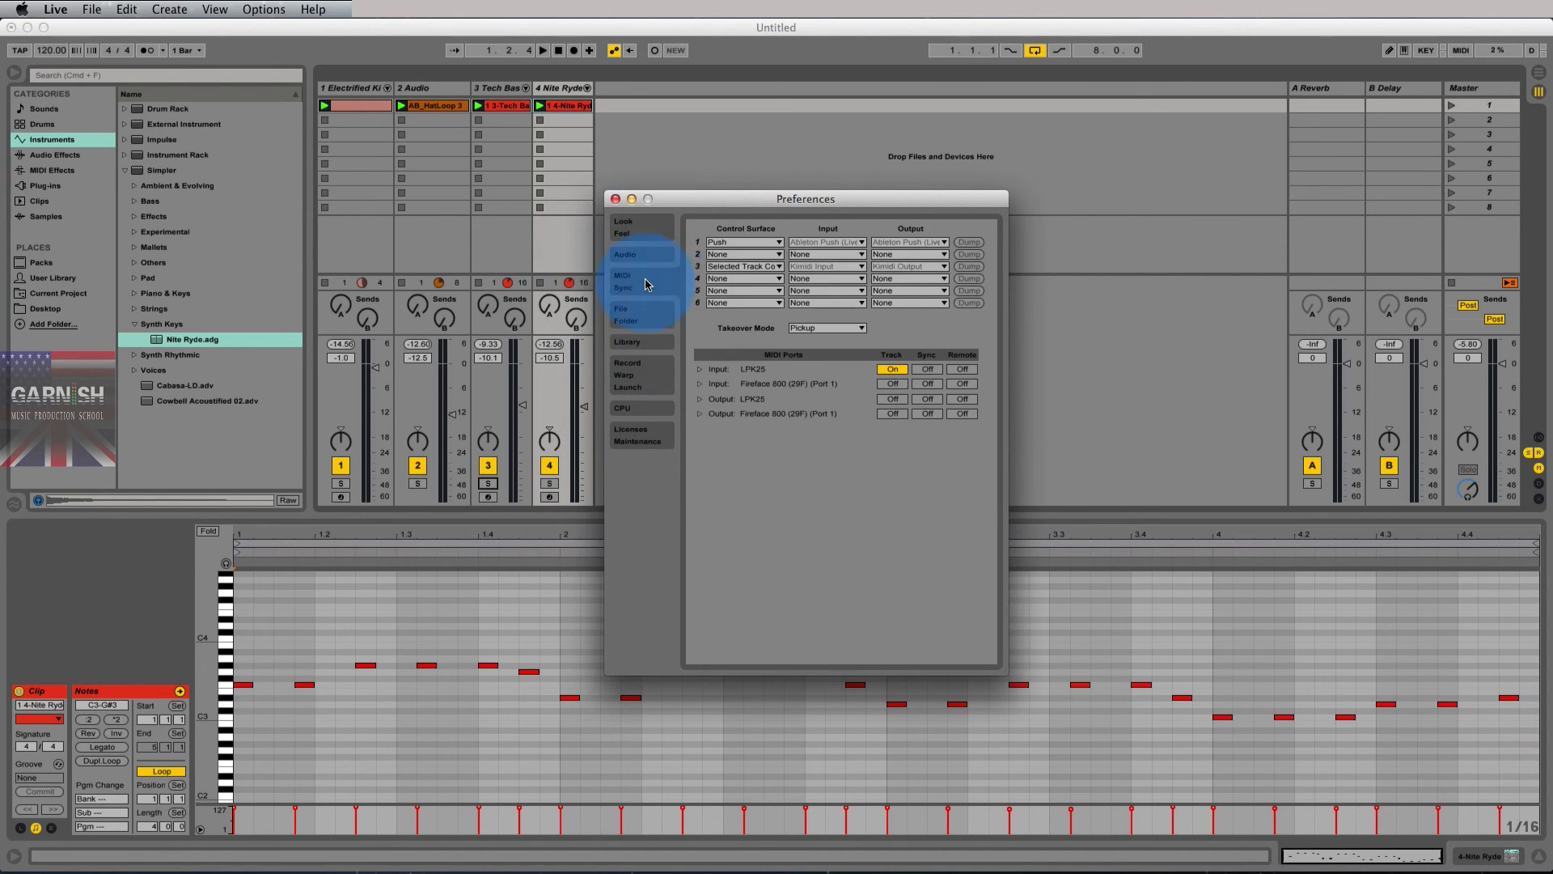
pyautogui.click(650, 255)
pyautogui.click(650, 235)
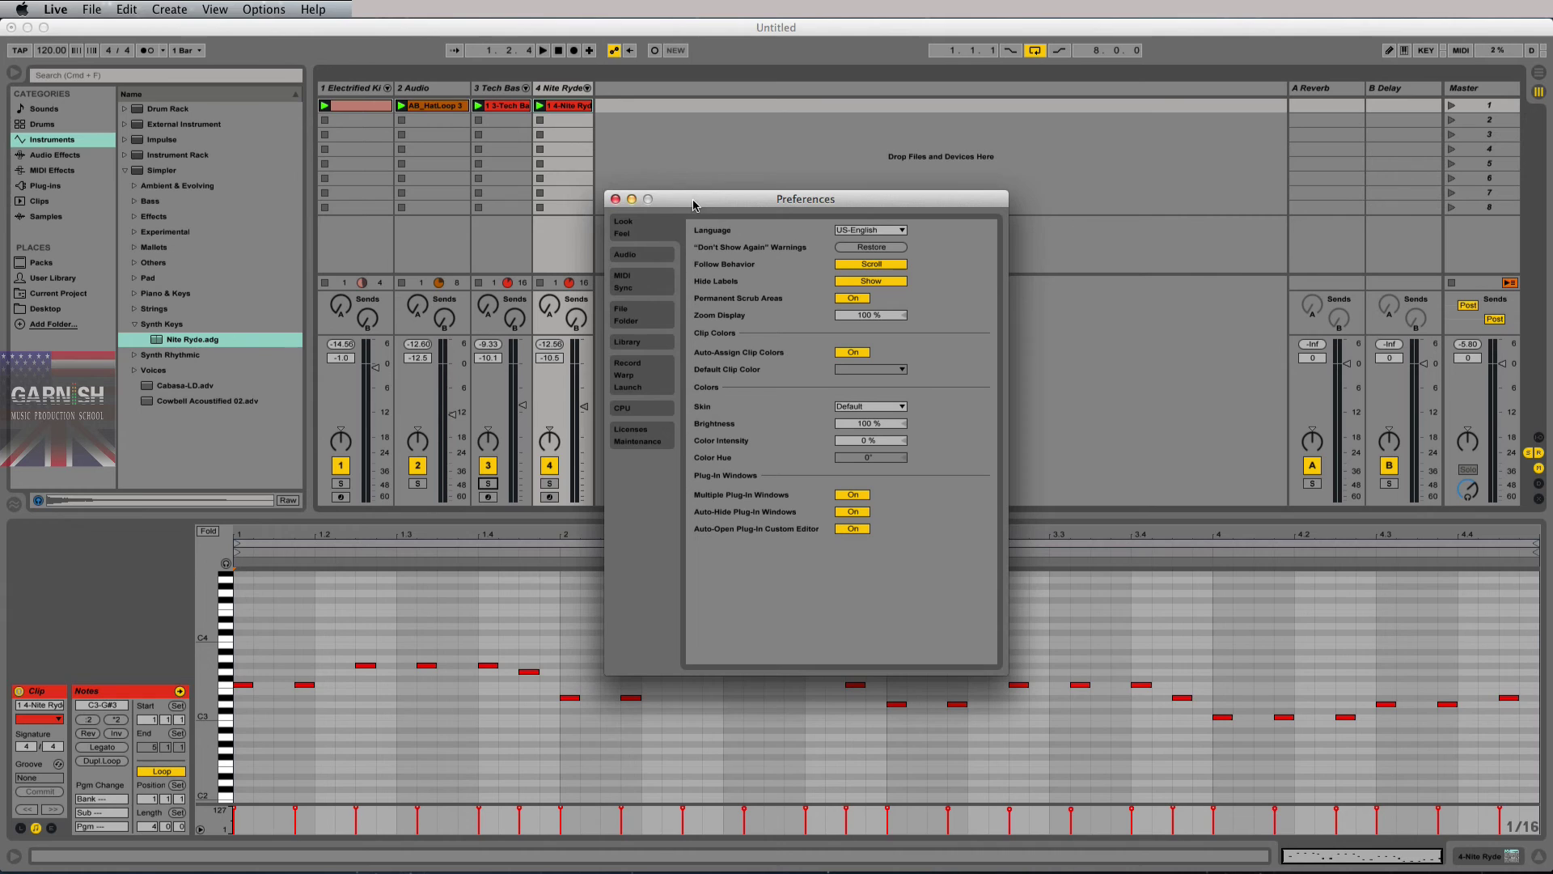
pyautogui.moveTo(694, 205); pyautogui.dragTo(693, 206)
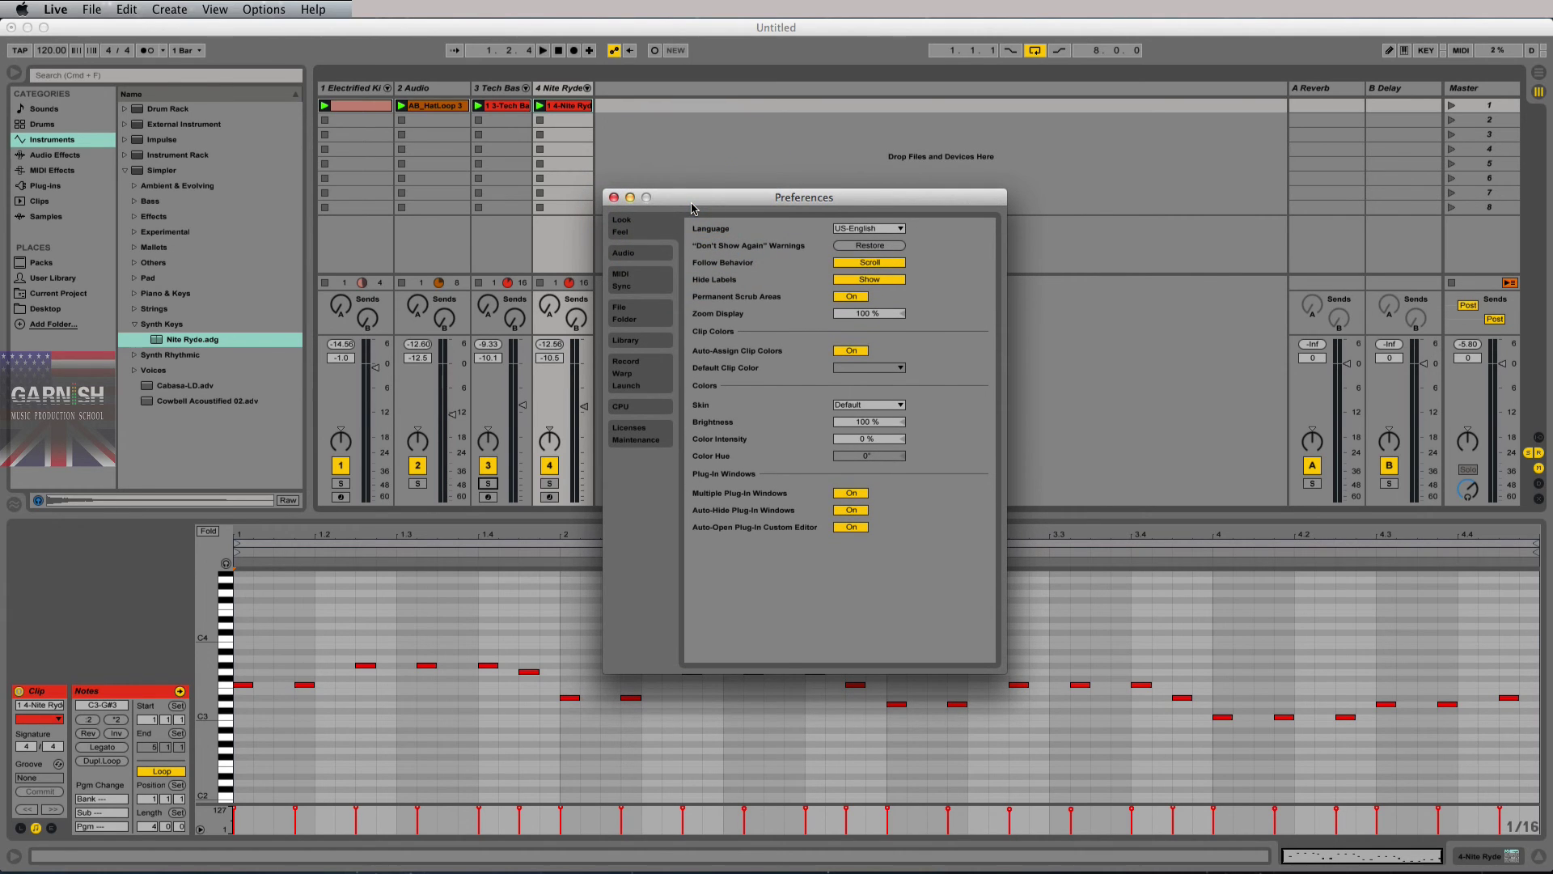